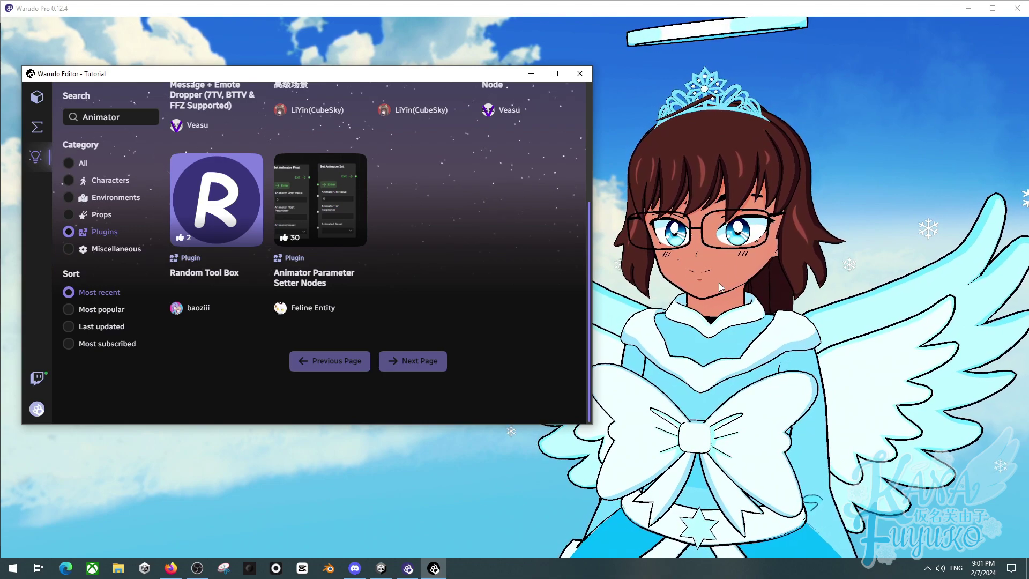
click(710, 260)
scroll(722, 259, up, 6)
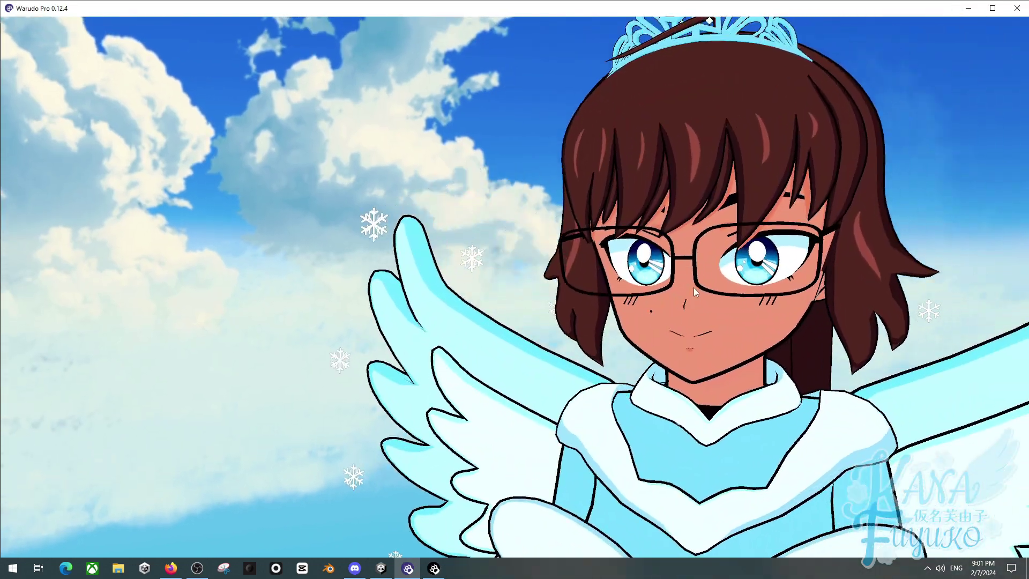
scroll(686, 291, down, 6)
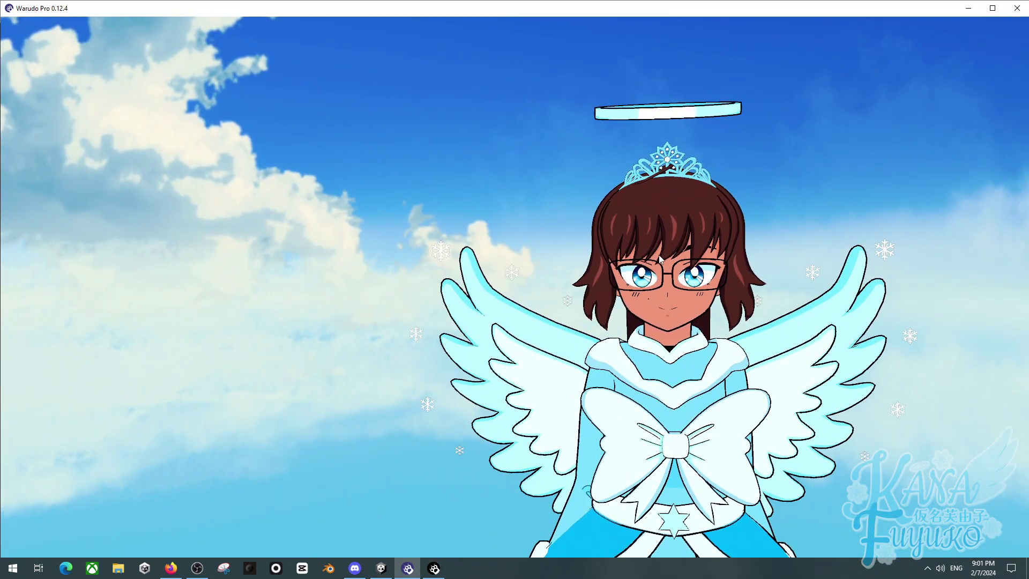
scroll(657, 279, up, 3)
scroll(657, 277, up, 4)
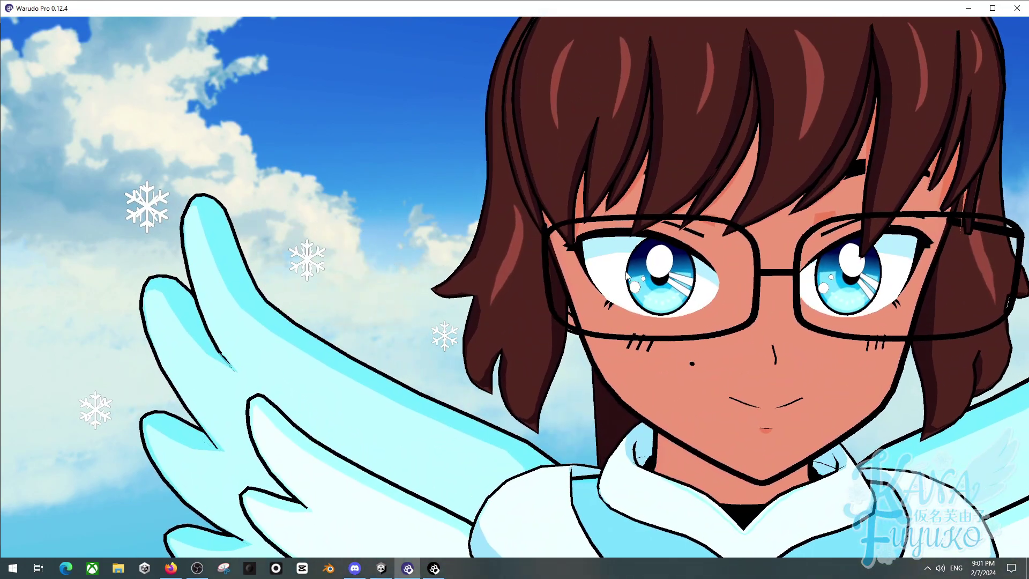
scroll(601, 290, down, 7)
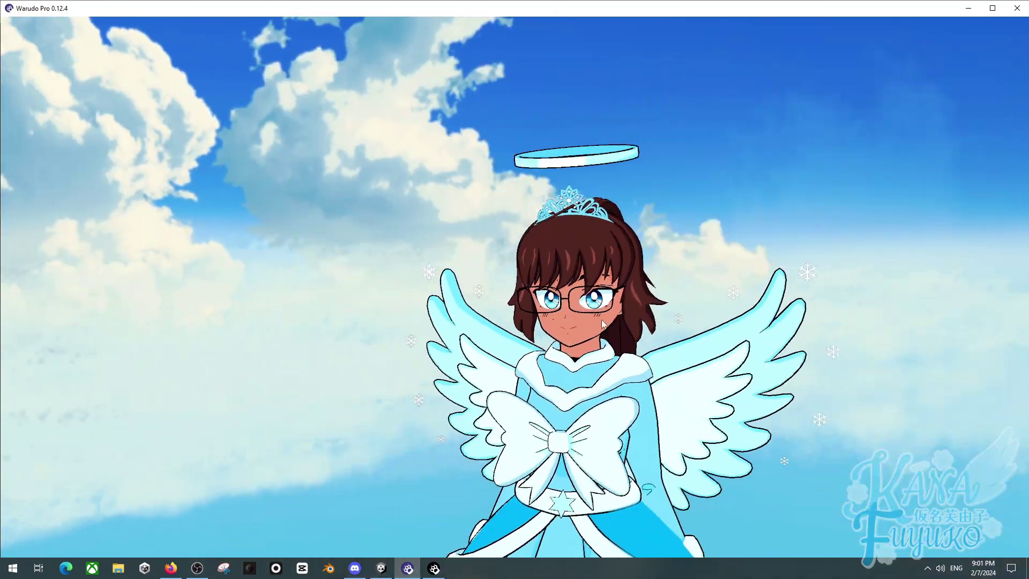
middle_drag(602, 324, 637, 280)
scroll(638, 280, up, 3)
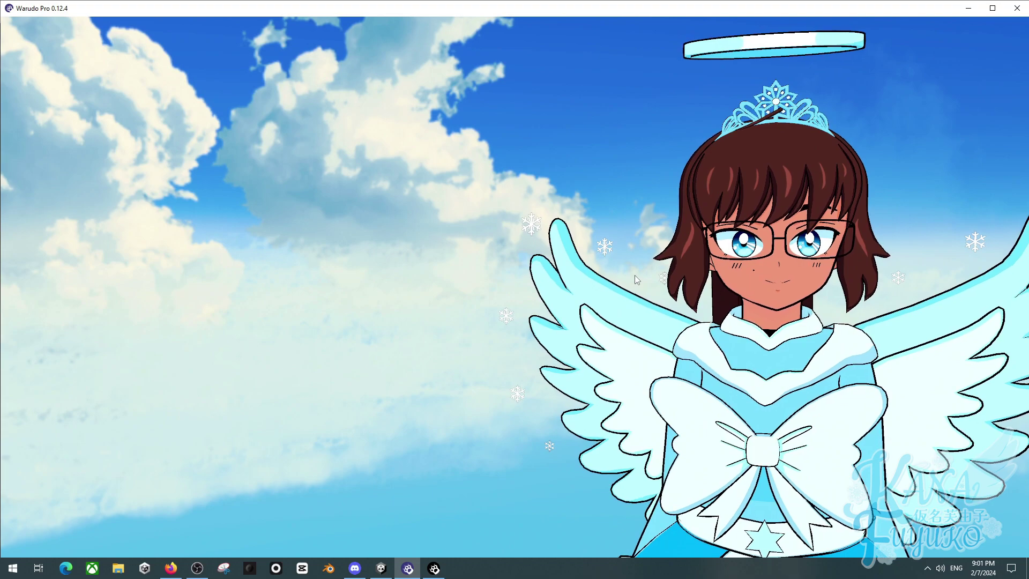
drag(634, 274, 625, 277)
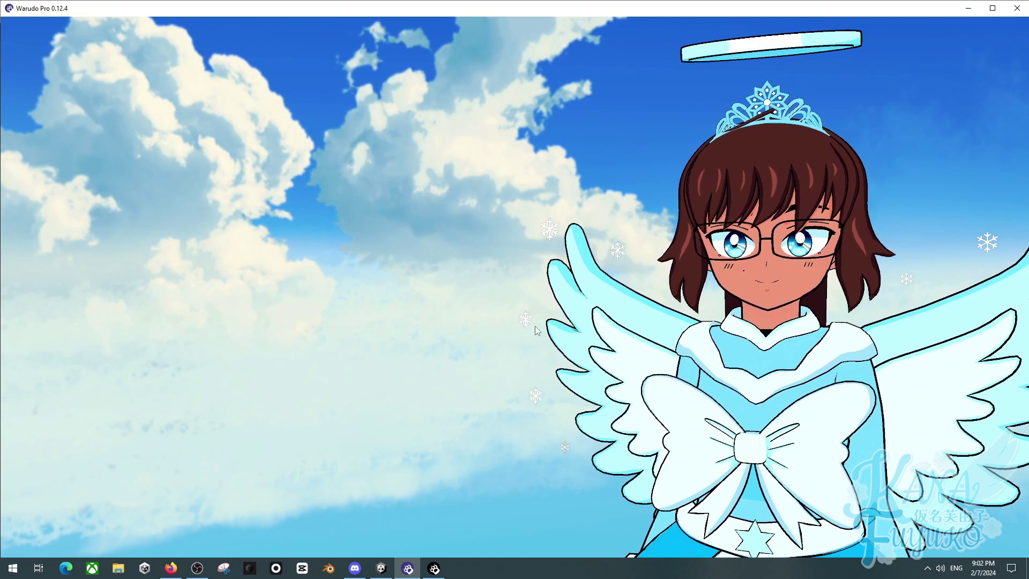
drag(575, 328, 458, 333)
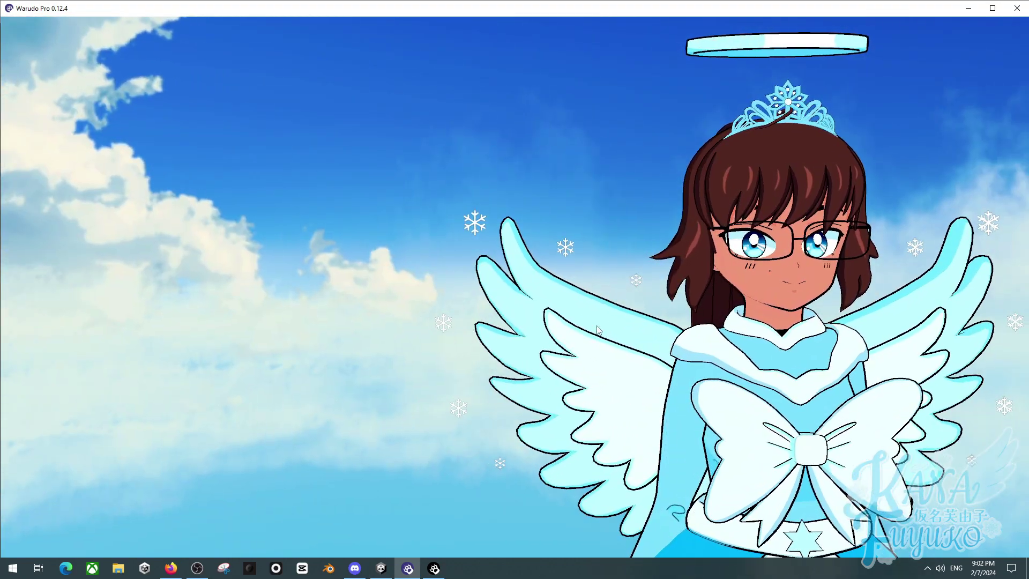
scroll(458, 333, up, 3)
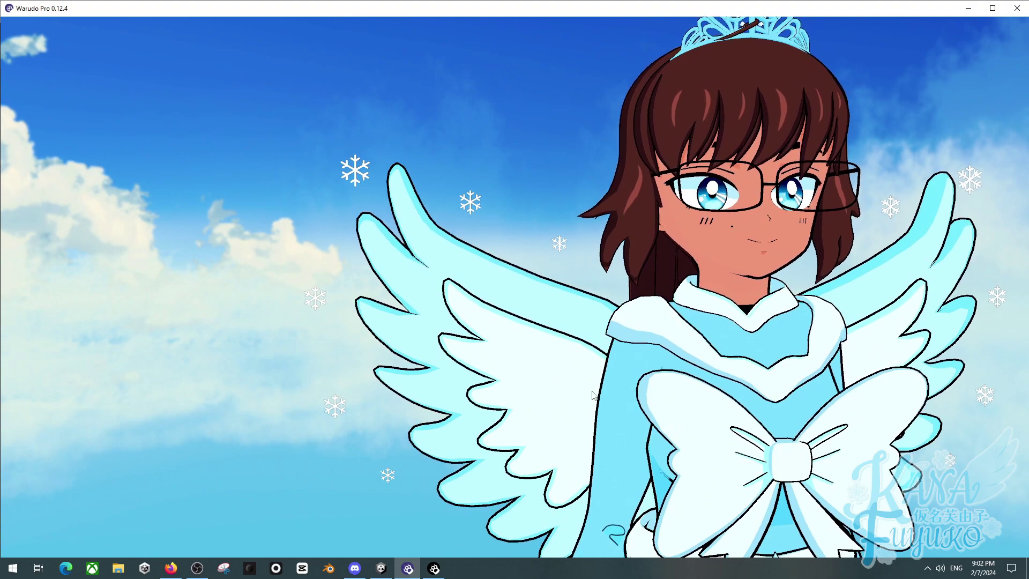
scroll(593, 382, down, 3)
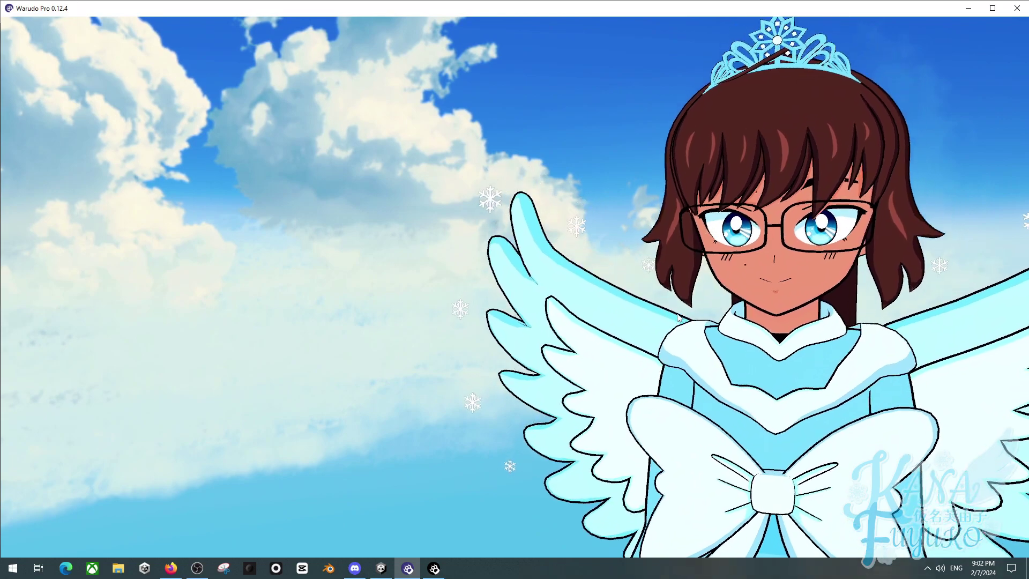
Switch to the Warudo Editor and view the details of the Animator Parameter Setter Nodes plugin, closing them when done.
click(434, 568)
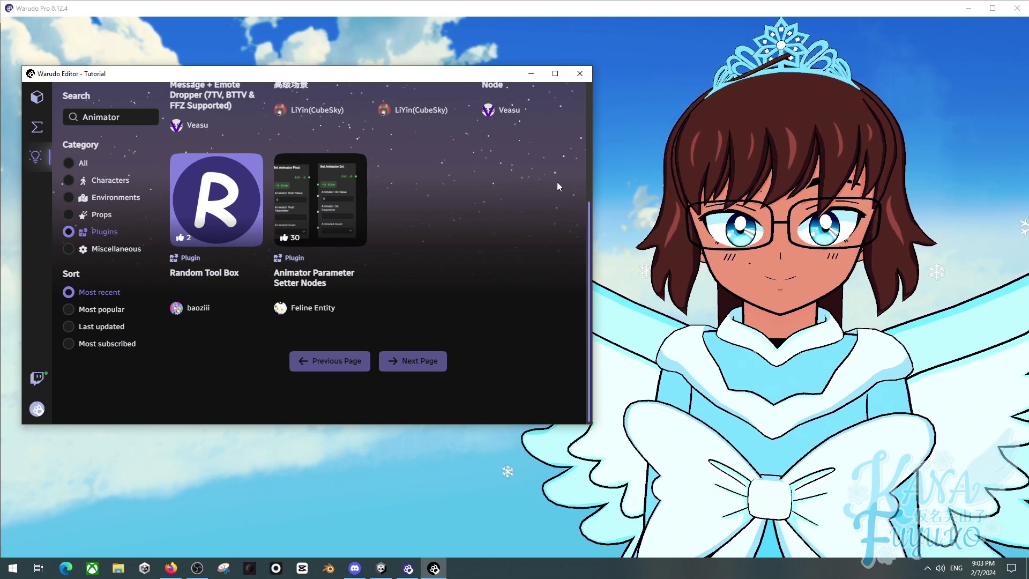
drag(489, 78, 492, 103)
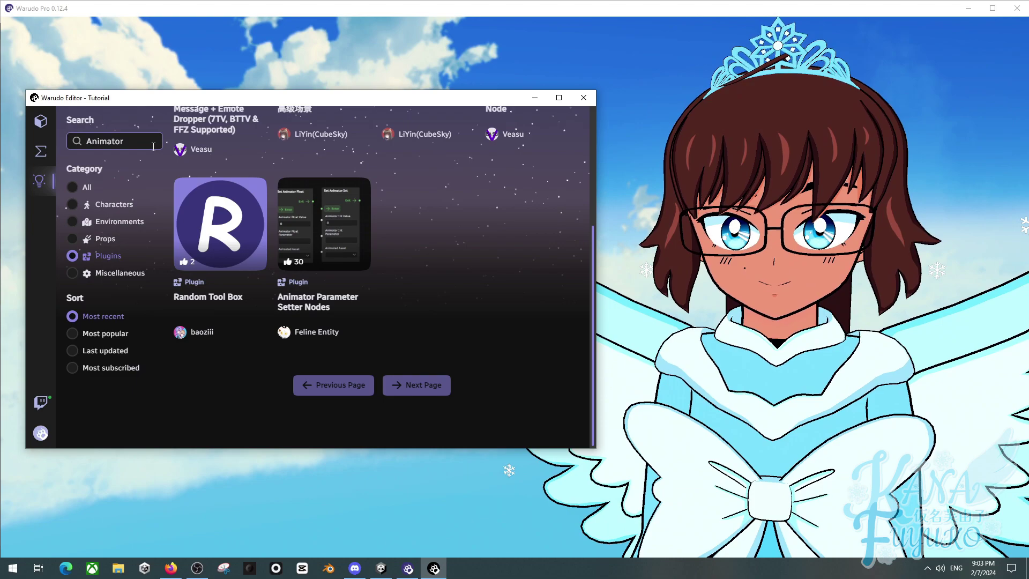
scroll(314, 186, up, 1)
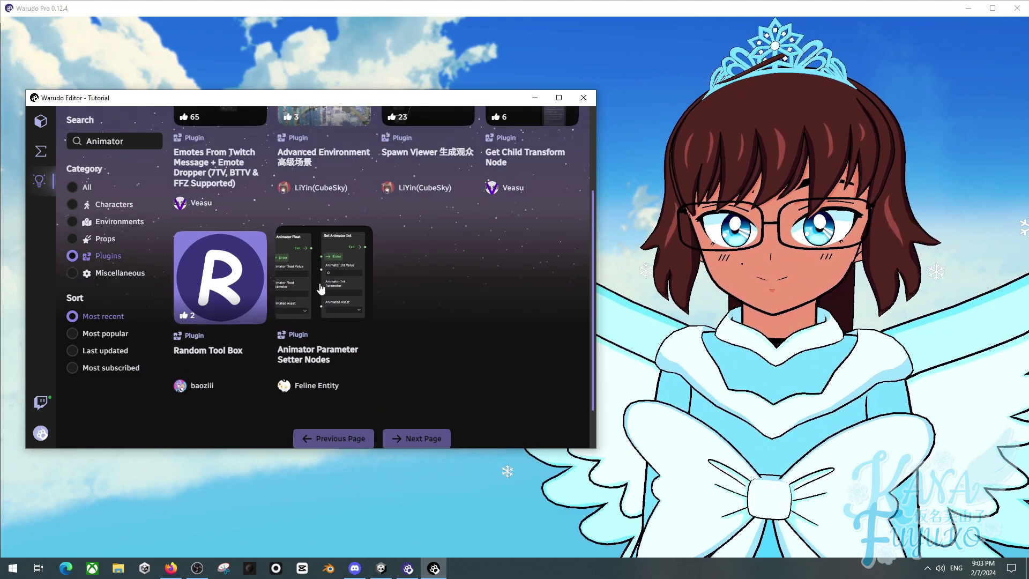
click(336, 261)
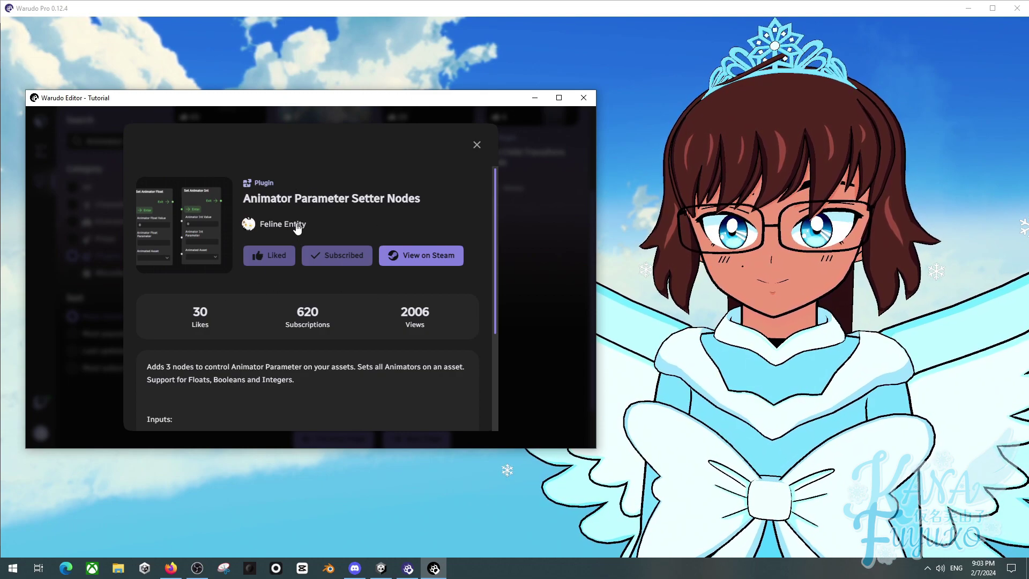
scroll(355, 192, down, 3)
scroll(370, 231, up, 3)
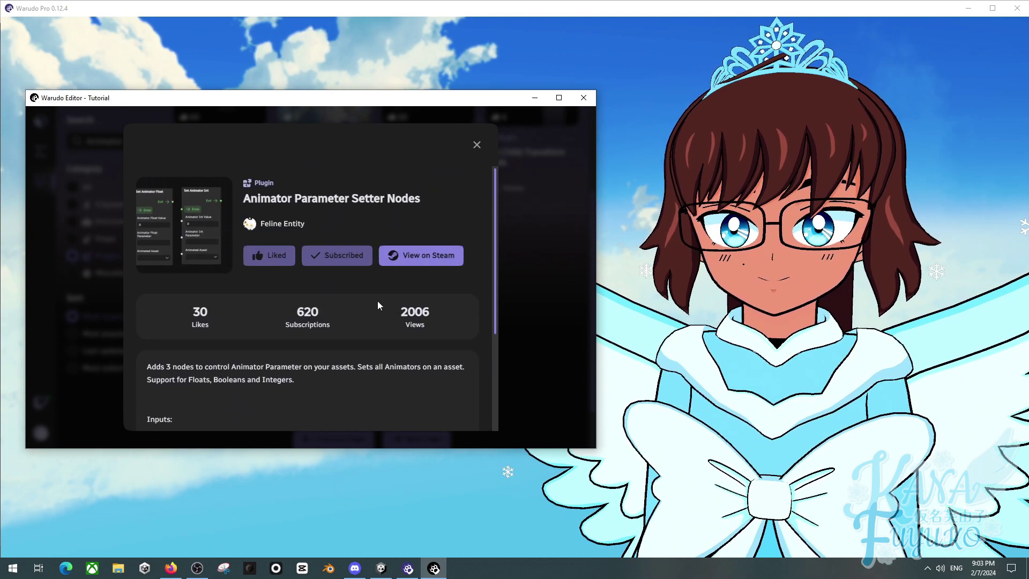
click(476, 148)
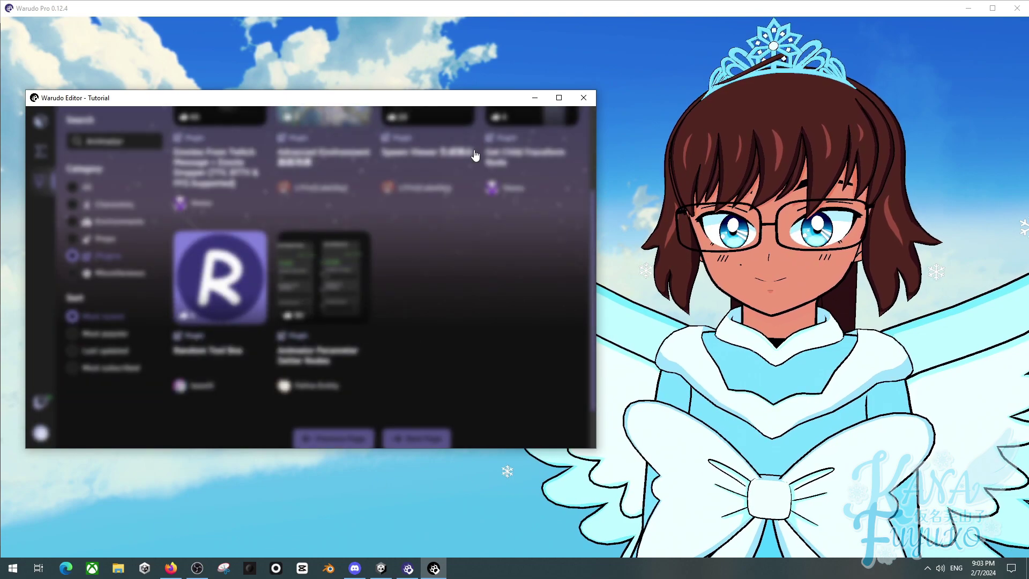
Switch to the avatar project in Unity and enlarge the Scene view above the project assets.
key(alt+Tab)
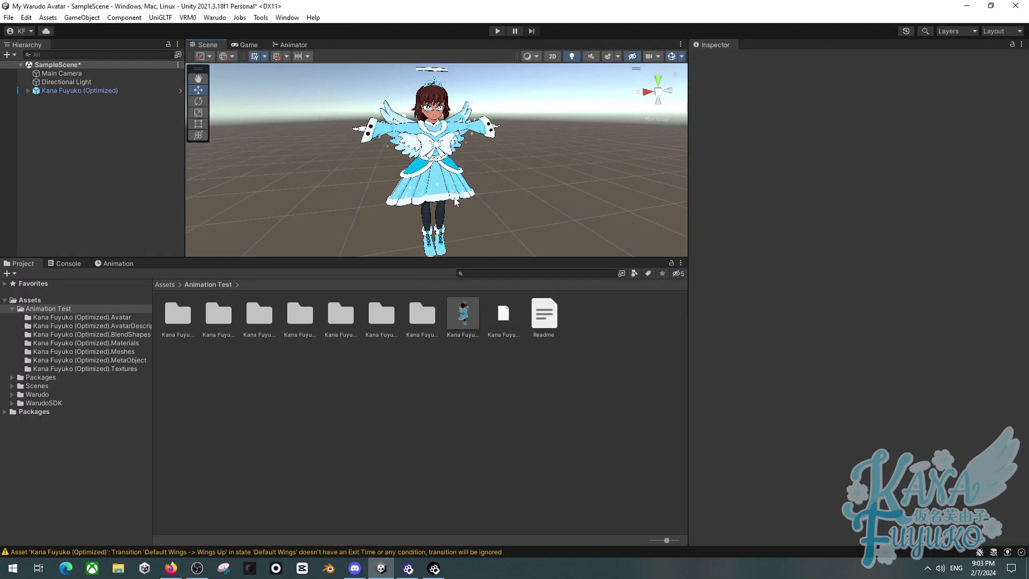
drag(413, 258, 408, 349)
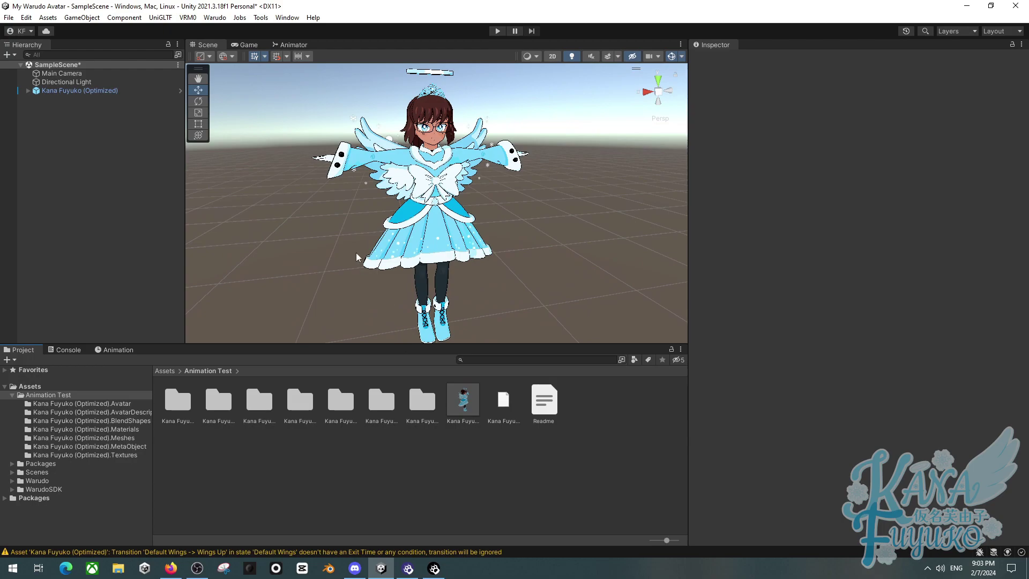
click(217, 18)
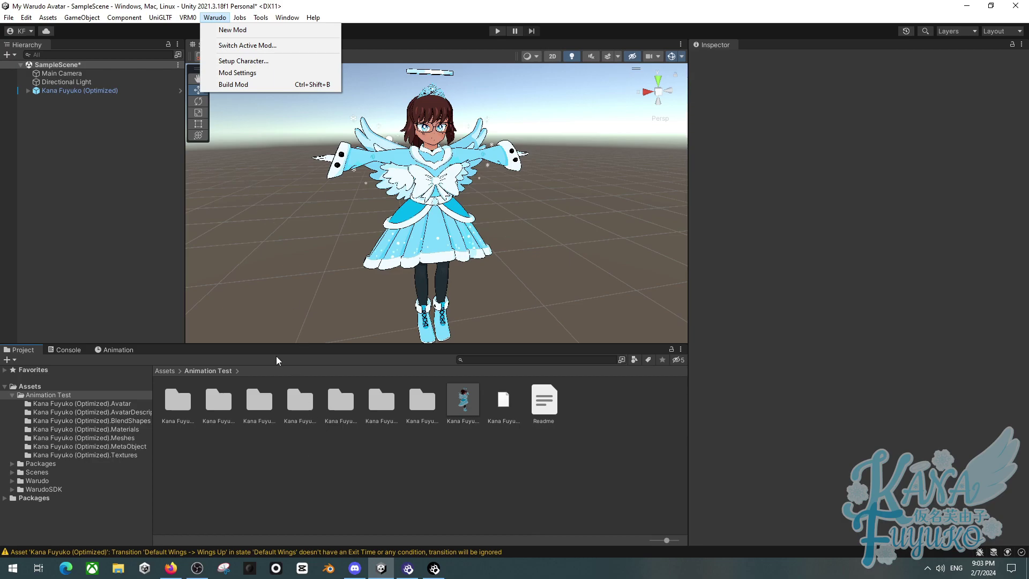
click(259, 349)
drag(262, 344, 284, 296)
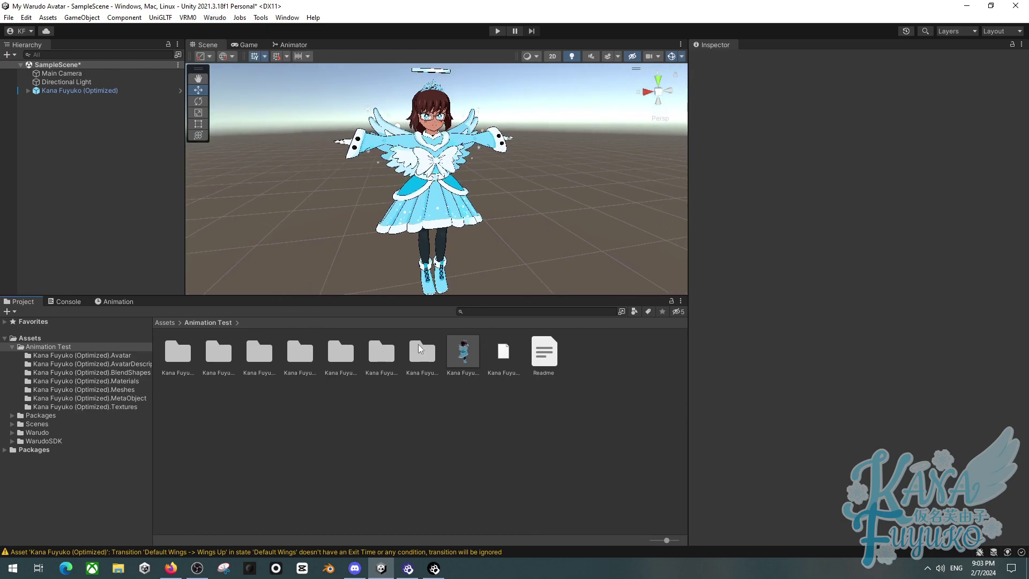
right_drag(480, 213, 366, 167)
key(w)
key(w)
key(s)
key(w)
key(s)
key(w)
key(s)
key(w)
key(w)
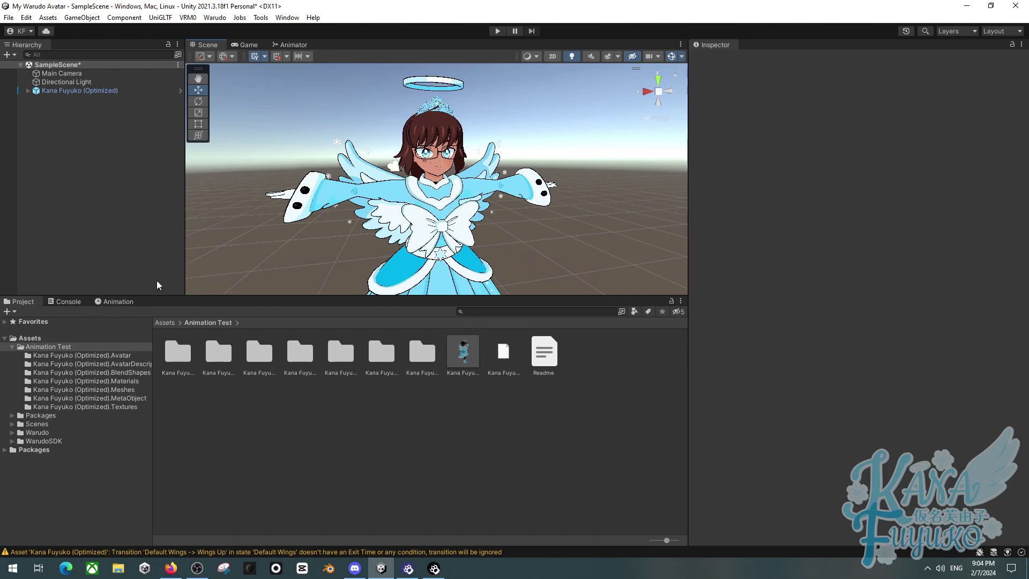
Close the Animation window and add it again beside the Console, returning to the project assets.
right_click(129, 299)
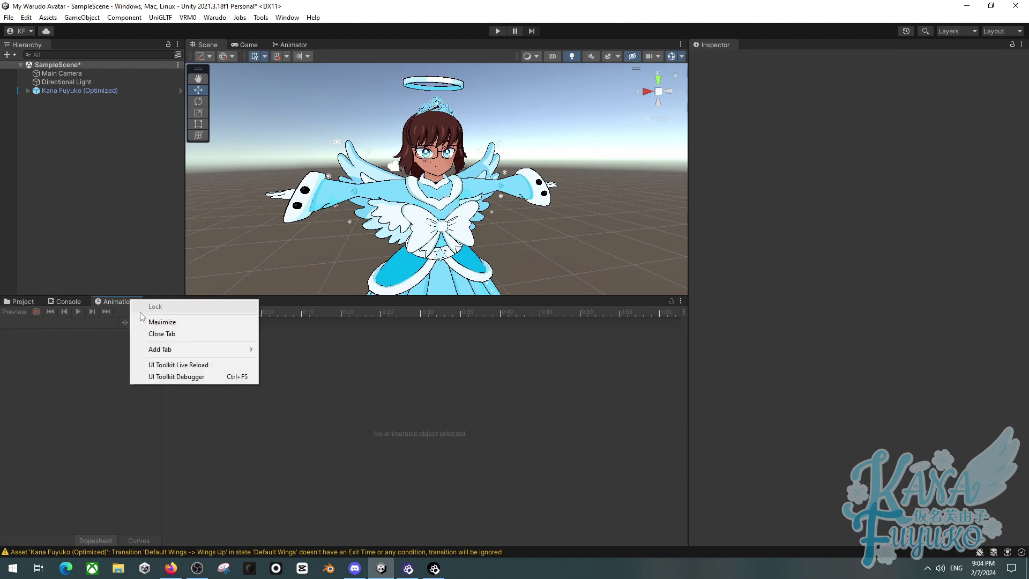
click(170, 334)
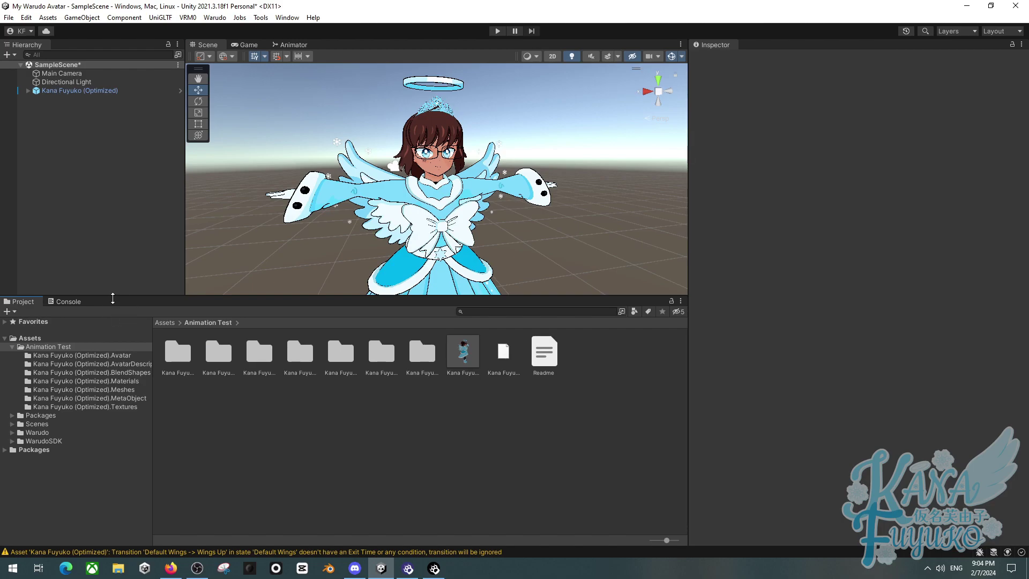
right_click(68, 299)
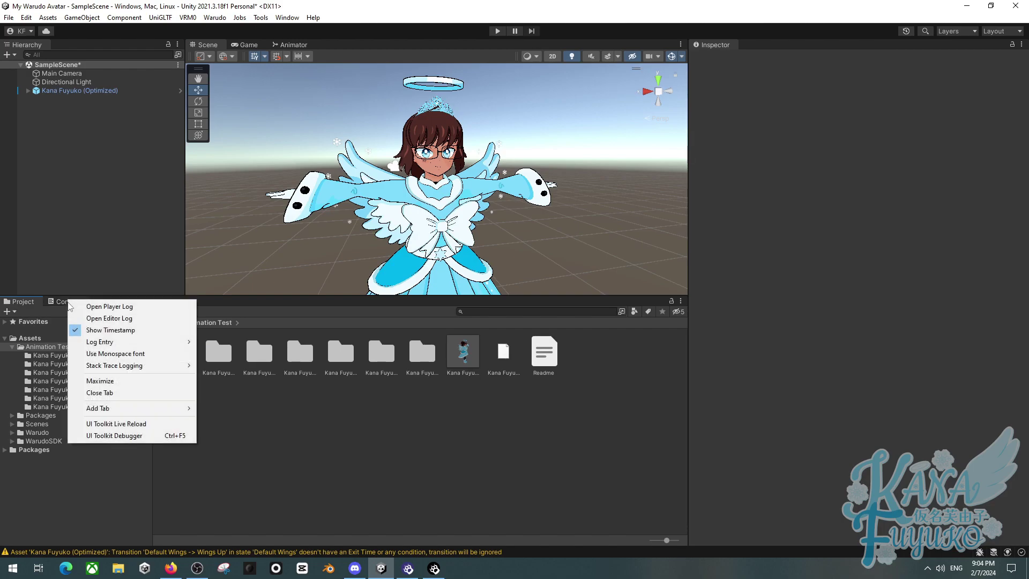
mouse_move(136, 407)
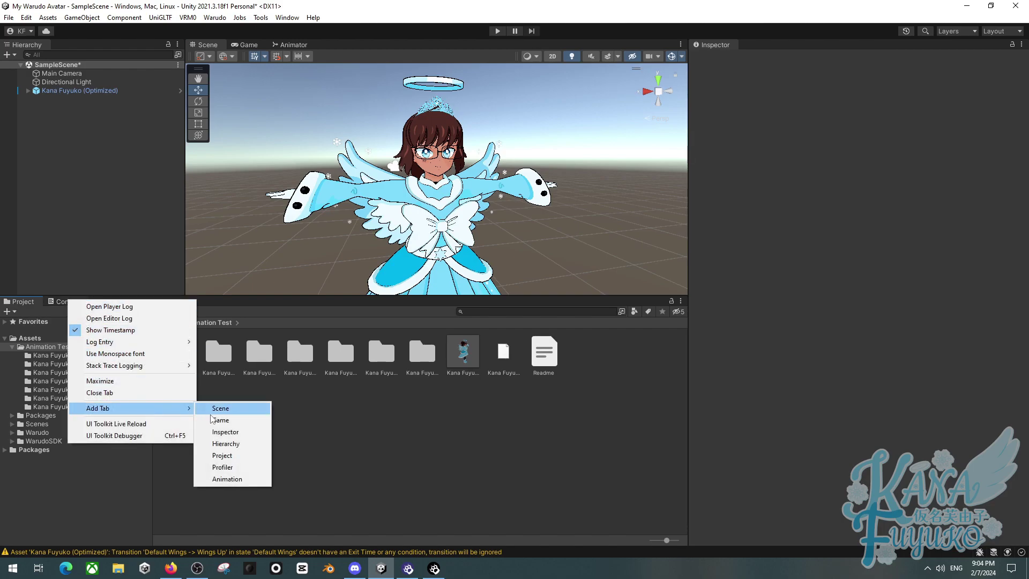
click(237, 481)
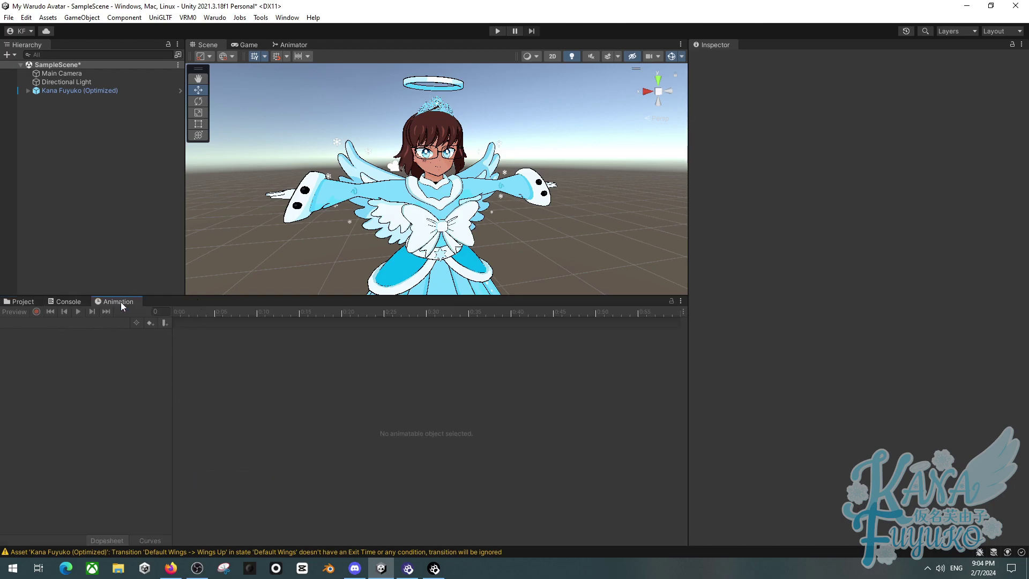
click(24, 302)
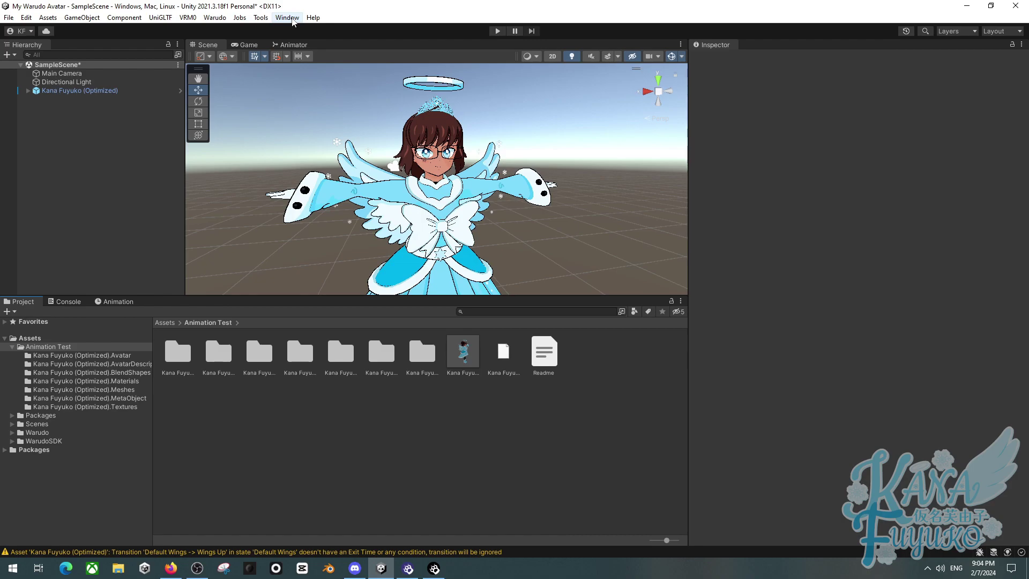
Open the Animator window and return to the Scene view.
click(293, 20)
mouse_move(311, 230)
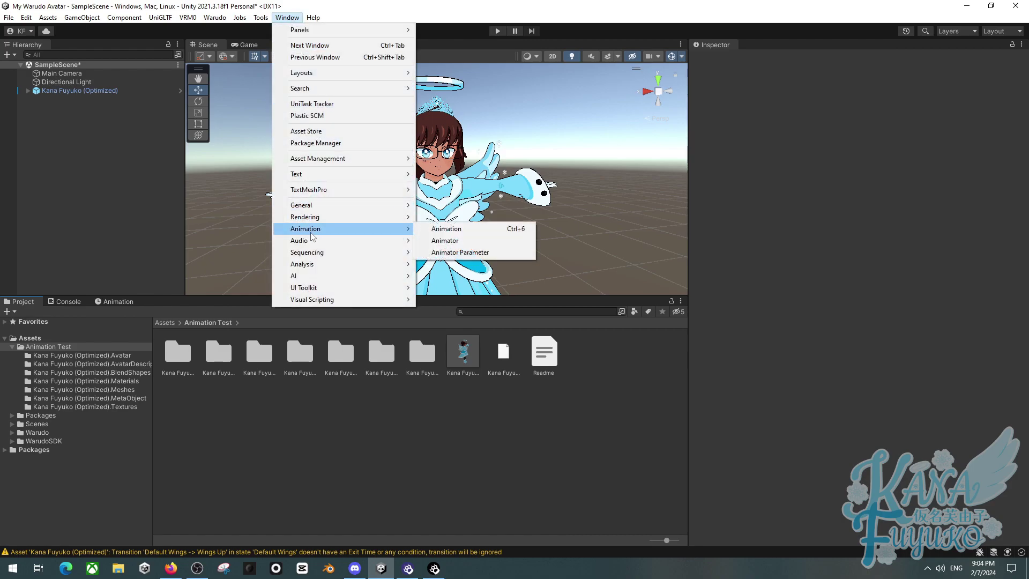
click(443, 241)
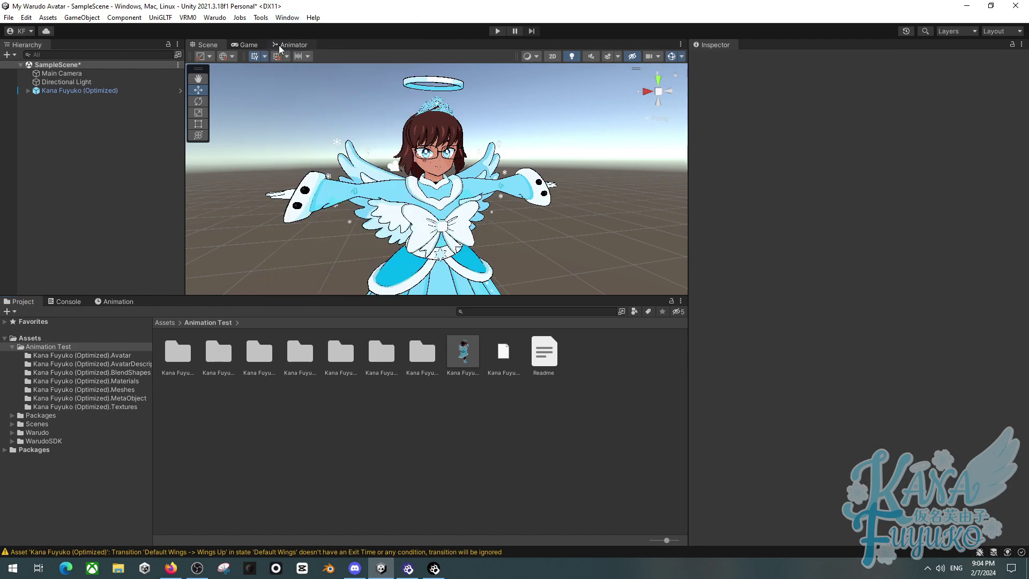
click(220, 42)
key(d)
right_drag(328, 163, 322, 179)
alt+drag(322, 178, 323, 183)
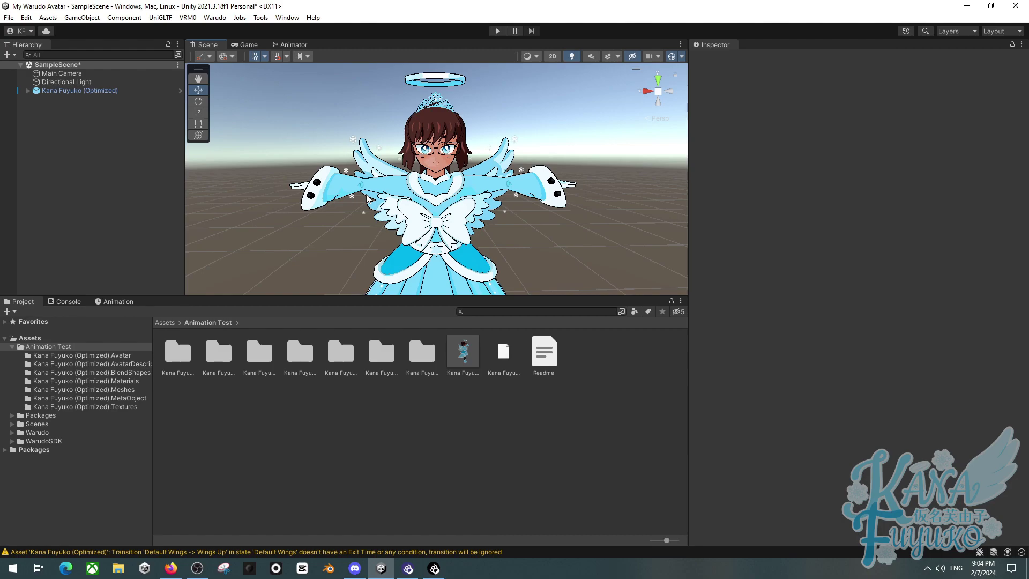
mouse_move(368, 199)
alt+mouse_down()
mouse_move(397, 196)
mouse_move(369, 186)
alt+mouse_up()
right_drag(370, 187, 391, 191)
key(s)
mouse_move(391, 191)
alt+mouse_down()
mouse_move(380, 201)
mouse_move(408, 196)
alt+mouse_up()
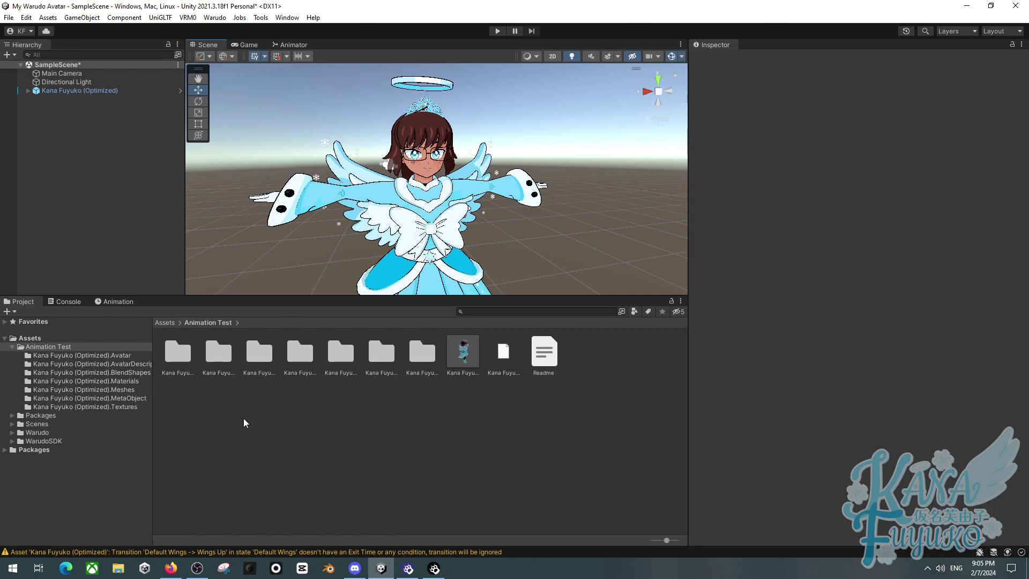
key(a)
right_drag(358, 204, 404, 221)
key(w)
alt+drag(404, 222, 429, 207)
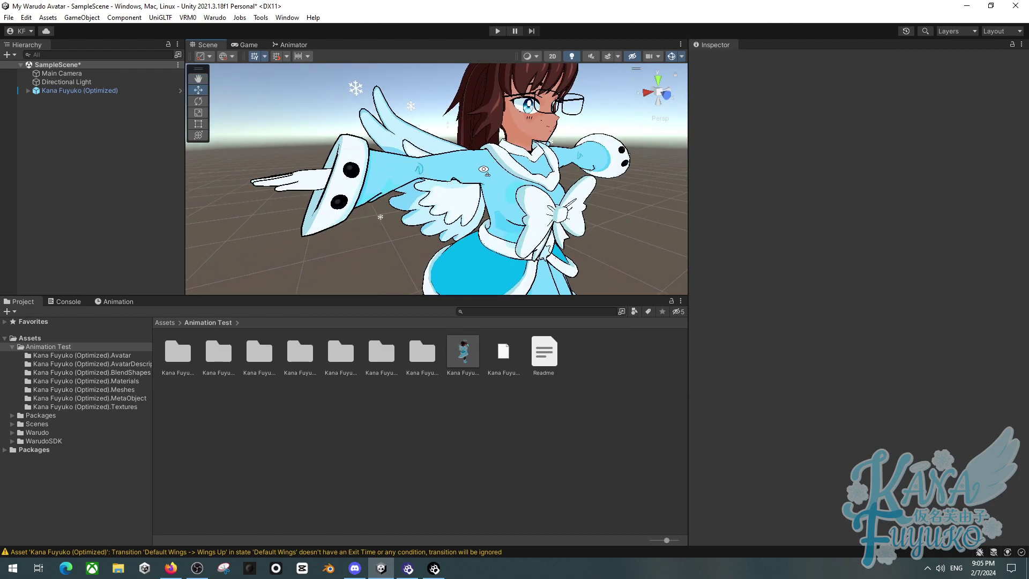
right_drag(451, 206, 435, 249)
key(d)
key(s)
key(a)
alt+drag(435, 248, 422, 204)
key(w)
right_drag(421, 204, 421, 238)
key(s)
key(s)
key(w)
key(w)
key(s)
key(w)
Create a folder named Animations inside the Animation Test assets folder.
right_click(249, 409)
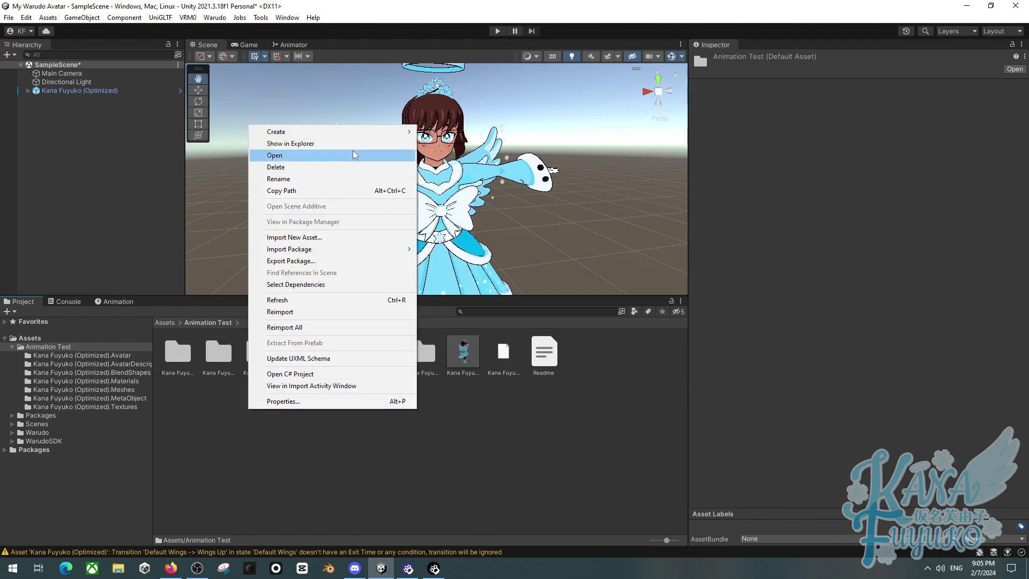
mouse_move(375, 134)
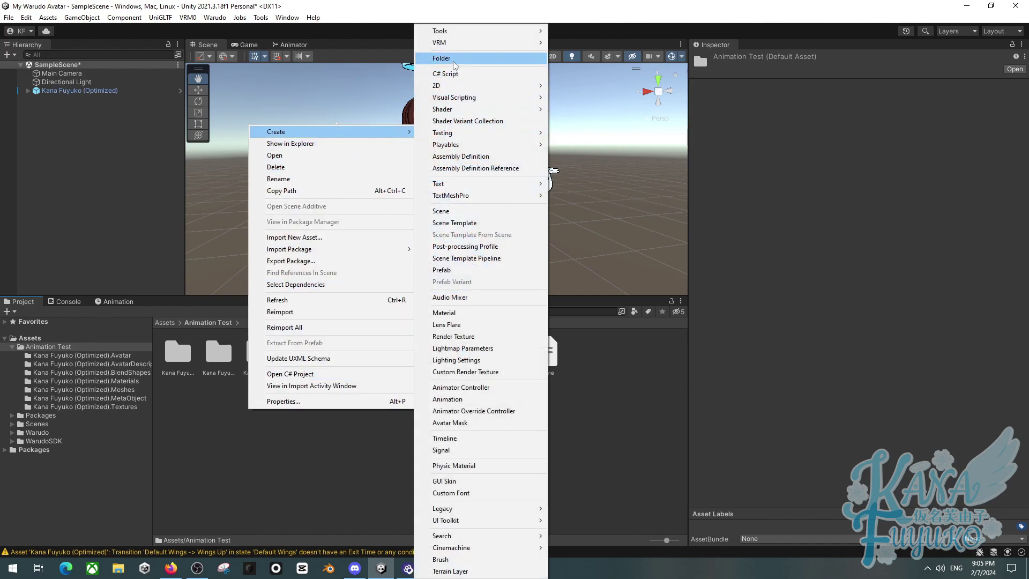
click(454, 63)
text(Animations)
key(Return)
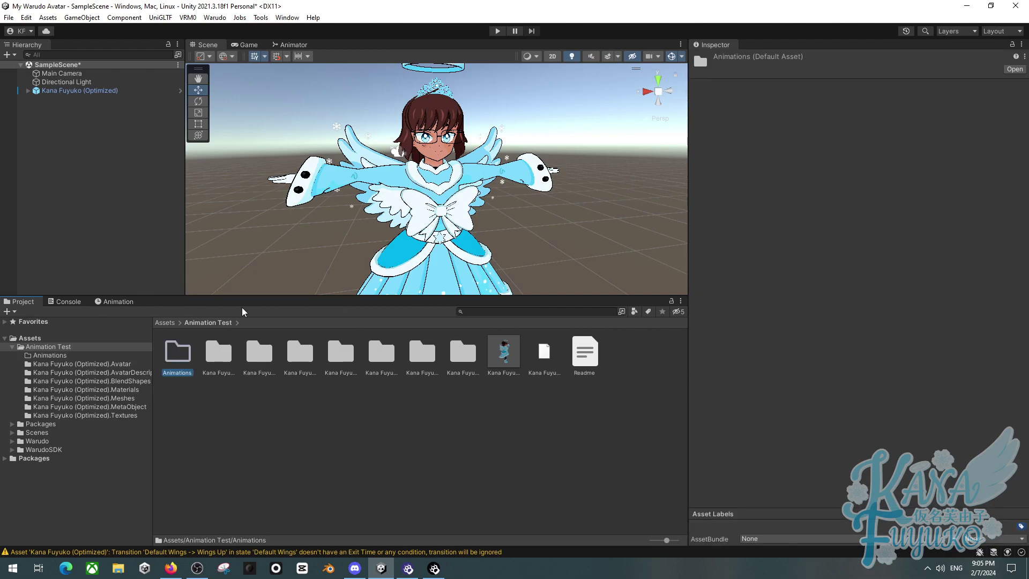
Open the Animation window for the avatar and frame its upper body in the Scene view.
click(130, 302)
click(94, 91)
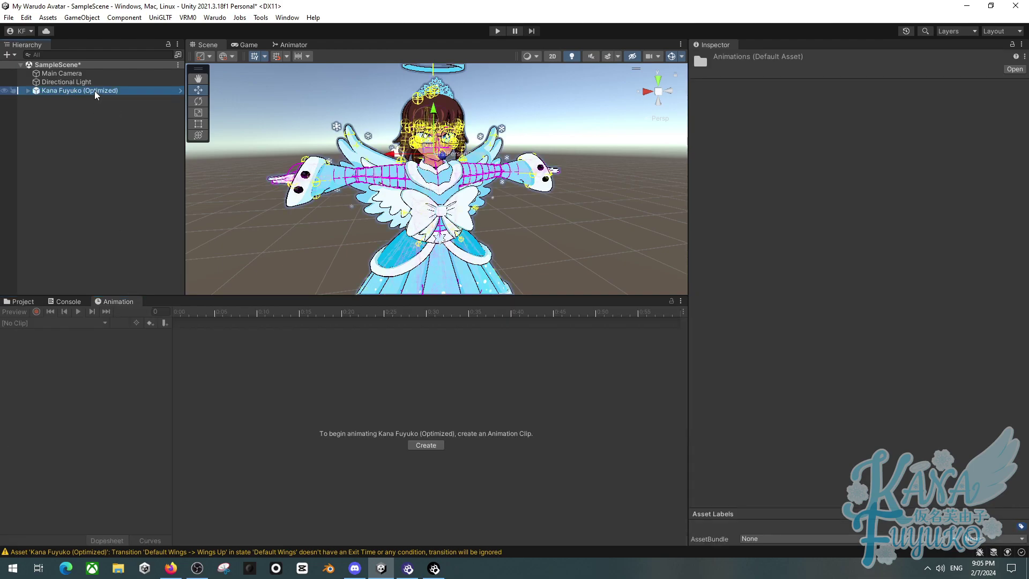
right_drag(391, 217, 387, 223)
key(w)
scroll(386, 223, down, 2)
scroll(393, 236, down, 3)
scroll(393, 236, up, 3)
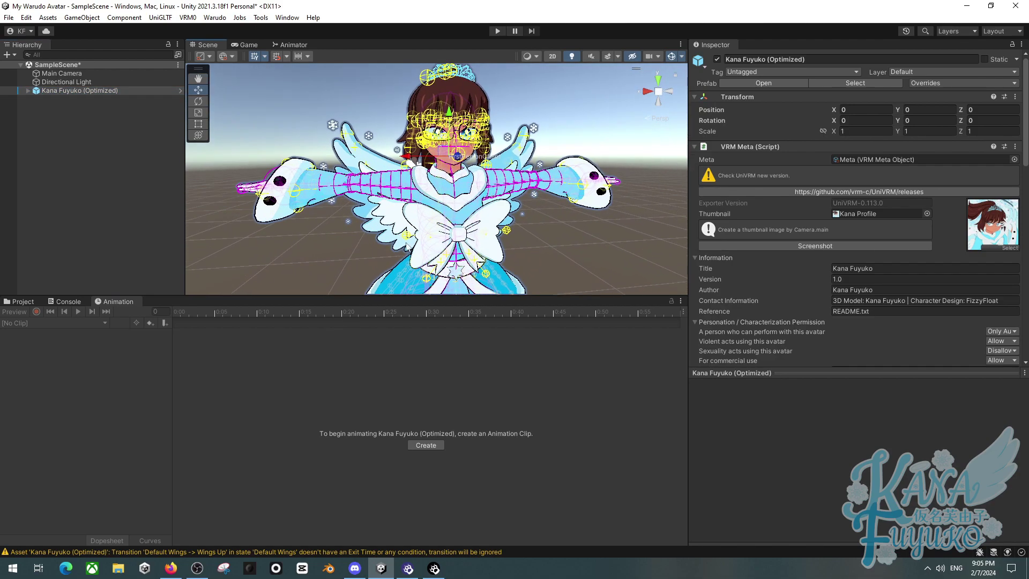
Create an animation clip for the avatar named Breathing inside the Animations folder.
click(423, 448)
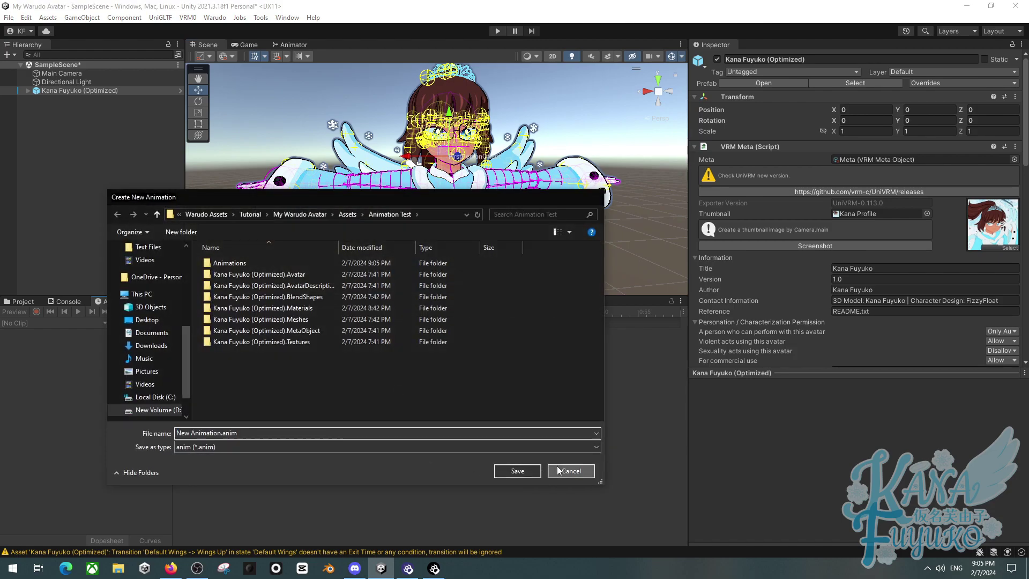
click(558, 470)
click(423, 445)
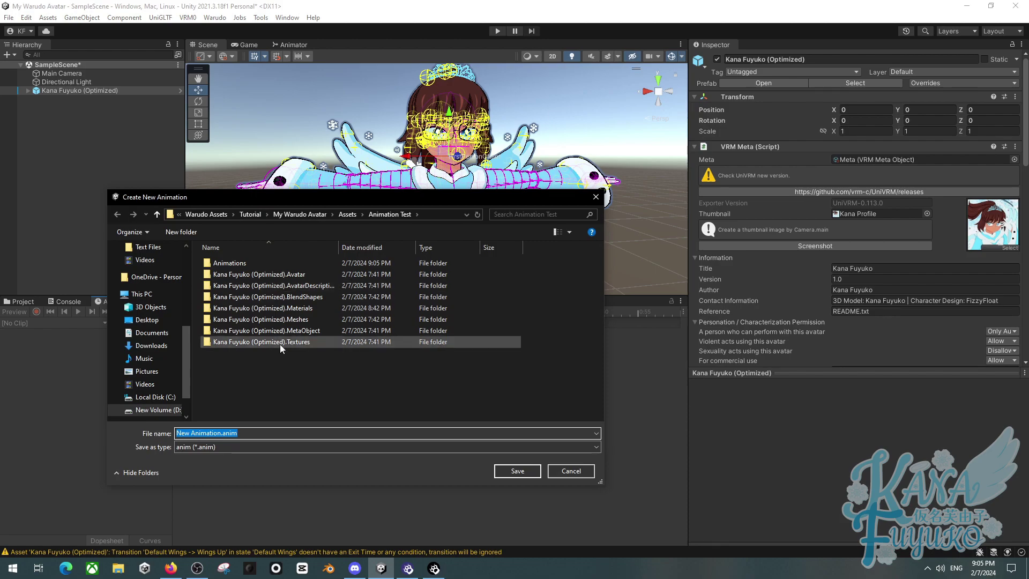
double_click(243, 262)
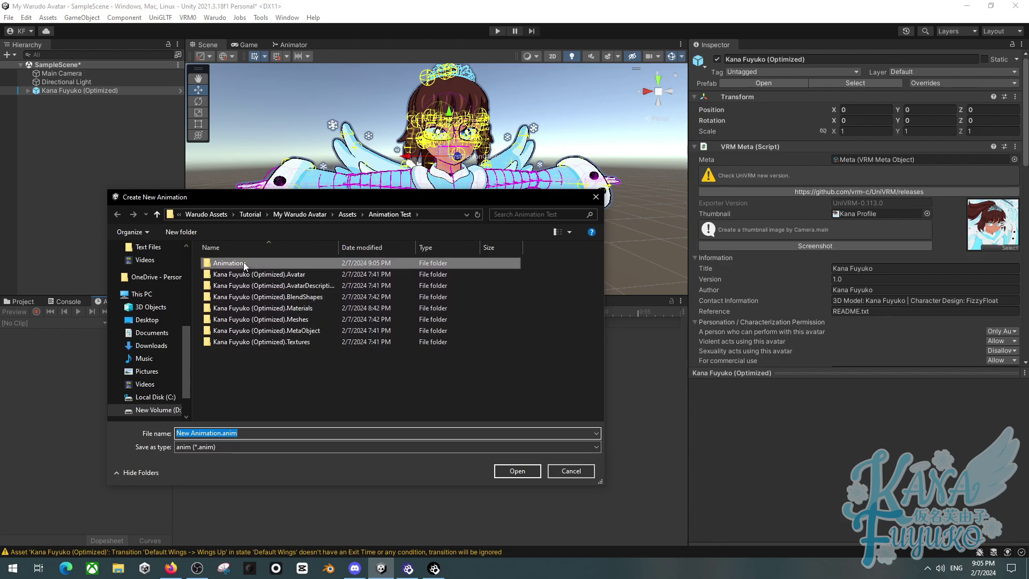
click(260, 431)
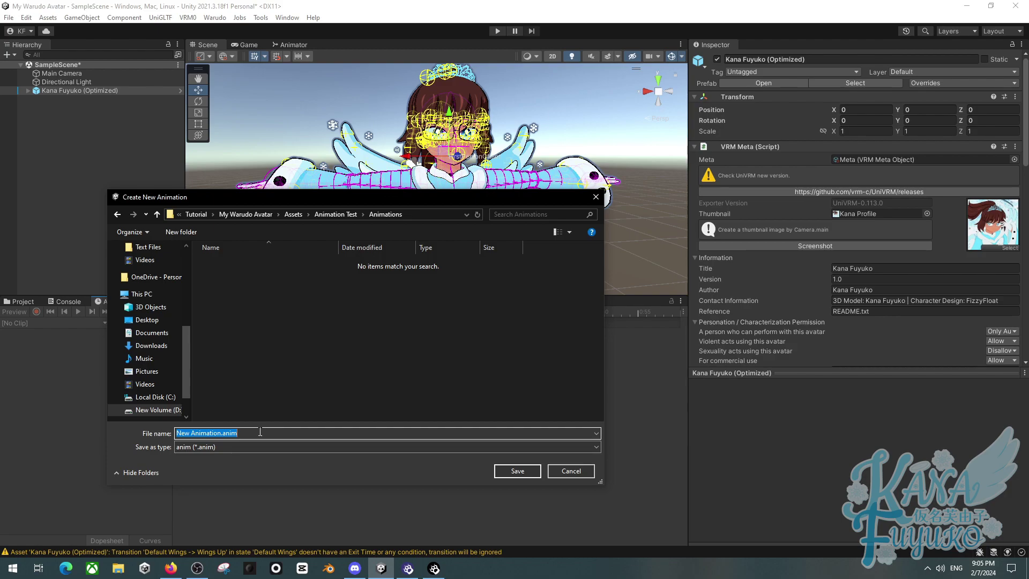
text(Breathing)
key(Return)
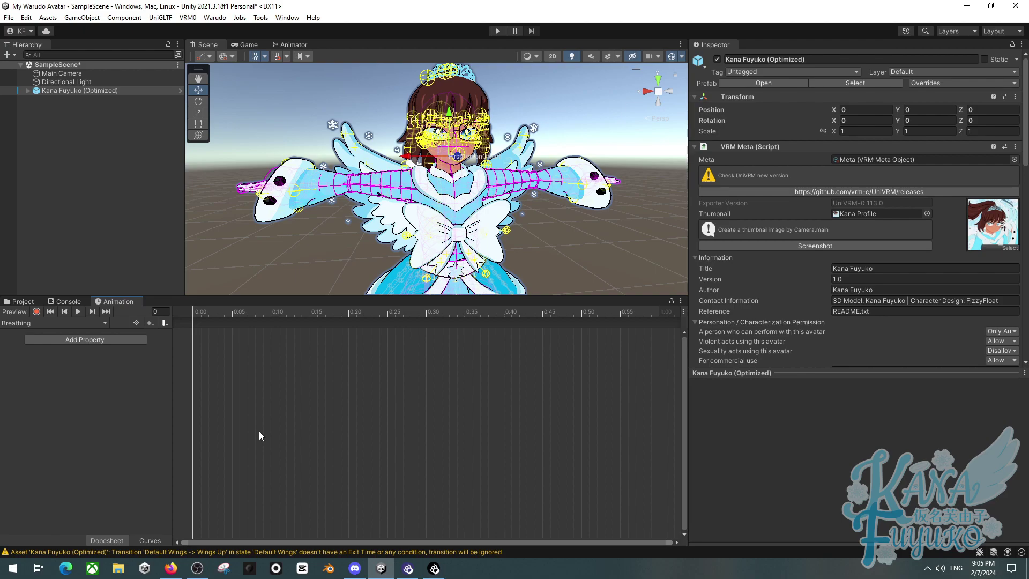
Start creating a second animation clip for the avatar.
click(71, 324)
click(69, 349)
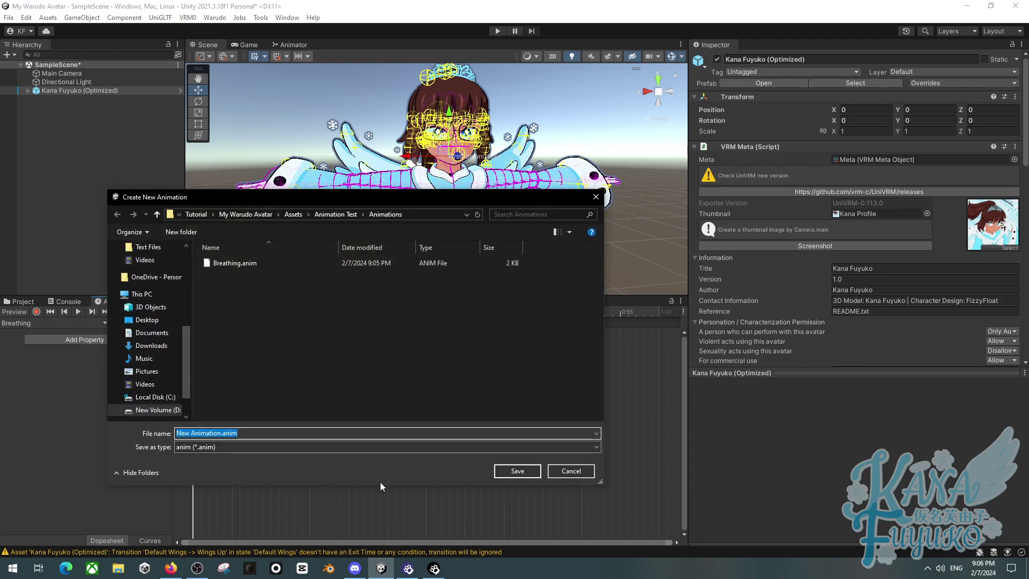
Switch to the Warudo editor, examine the character's breathing and swaying animation settings, and return to Unity.
click(434, 568)
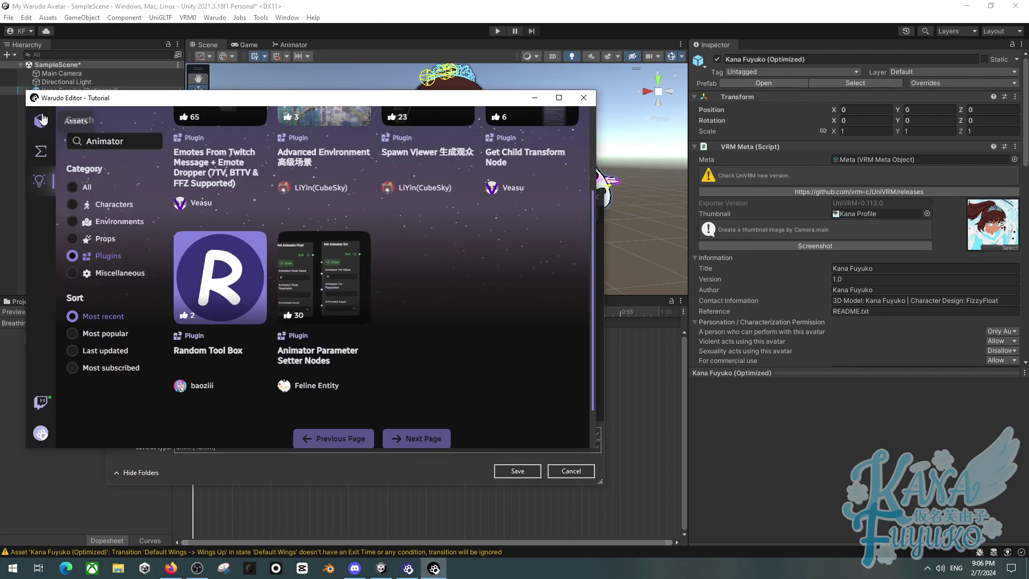
click(41, 120)
click(133, 202)
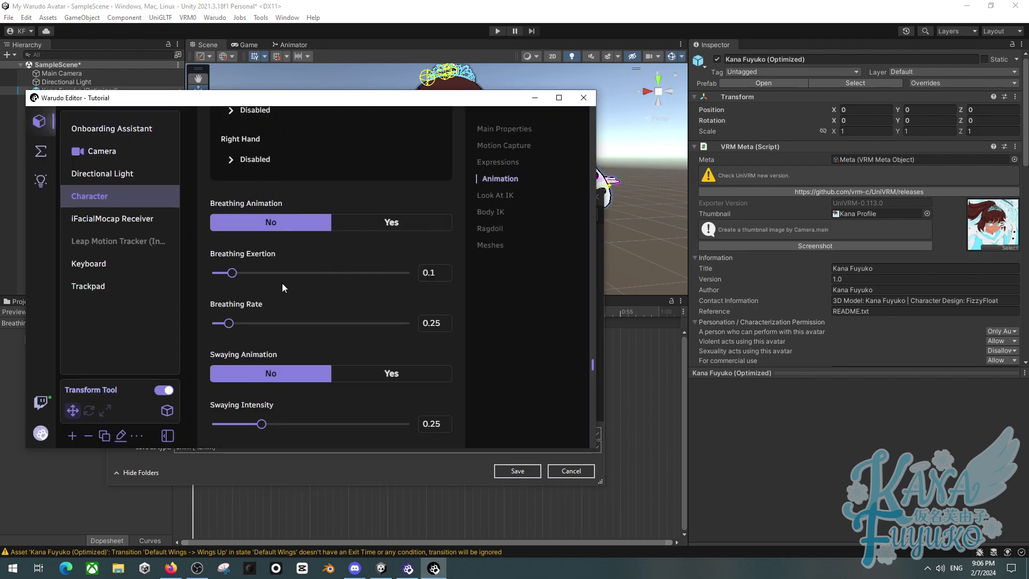
click(535, 98)
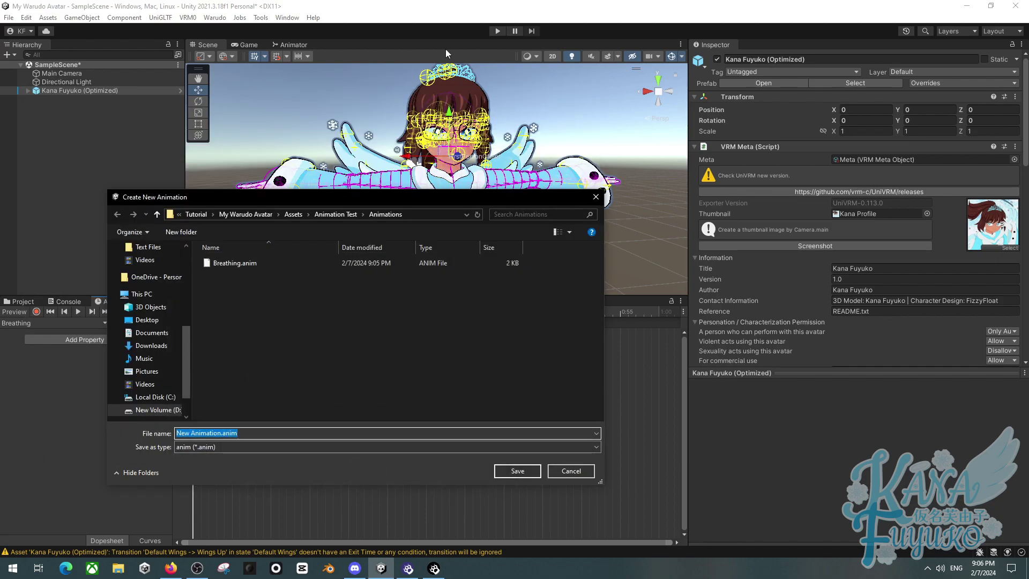
Save the new animation clip in the Animations folder as Wings Flapping.
mouse_move(391, 194)
mouse_down()
mouse_move(390, 289)
mouse_move(365, 266)
mouse_move(396, 193)
mouse_move(399, 223)
mouse_move(395, 194)
mouse_move(378, 185)
mouse_up()
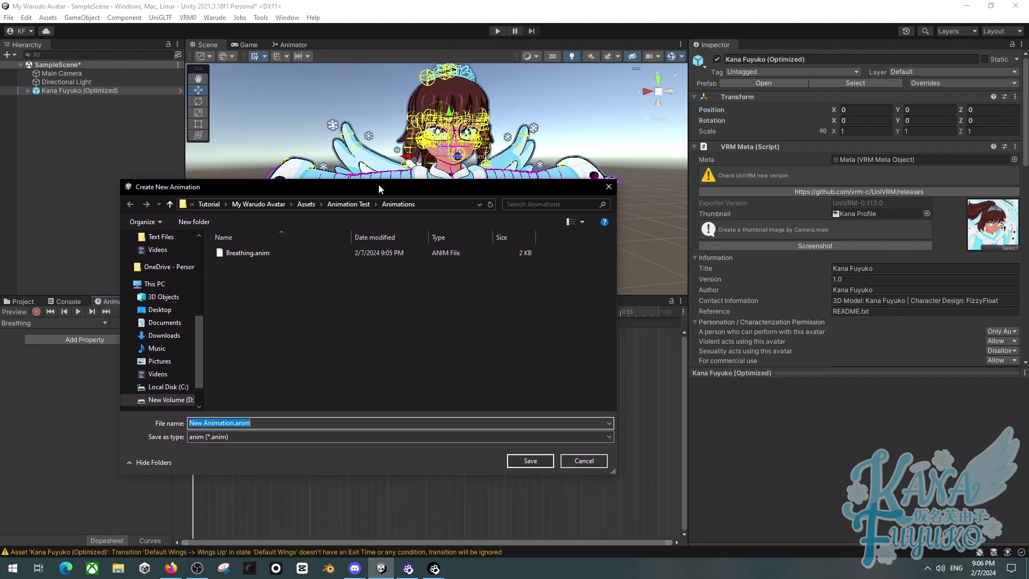
text(Wings Flapping)
key(Return)
Create another animation clip named Wings Up in the Animations folder.
click(77, 323)
click(70, 362)
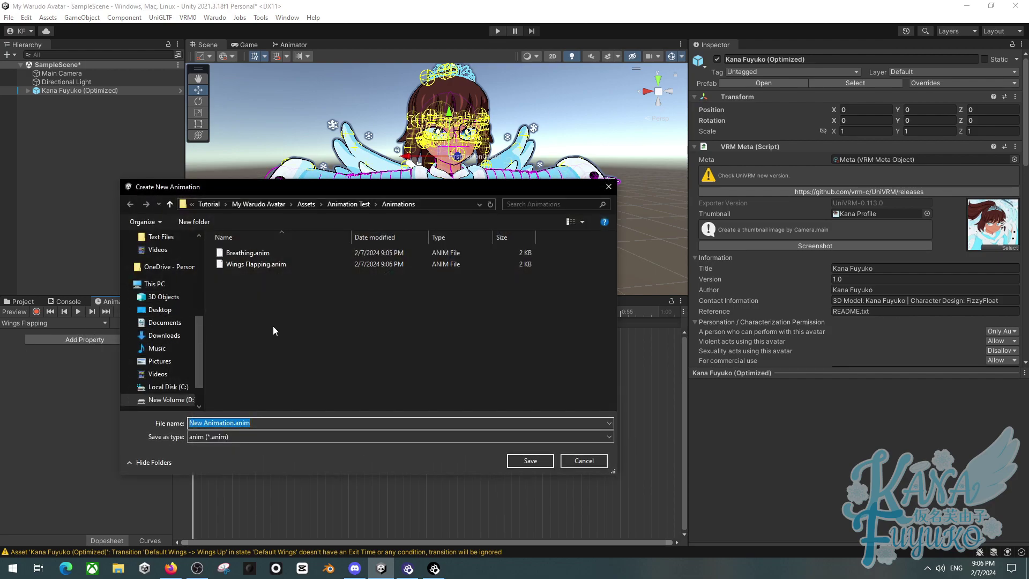
text(Wings Up)
key(Return)
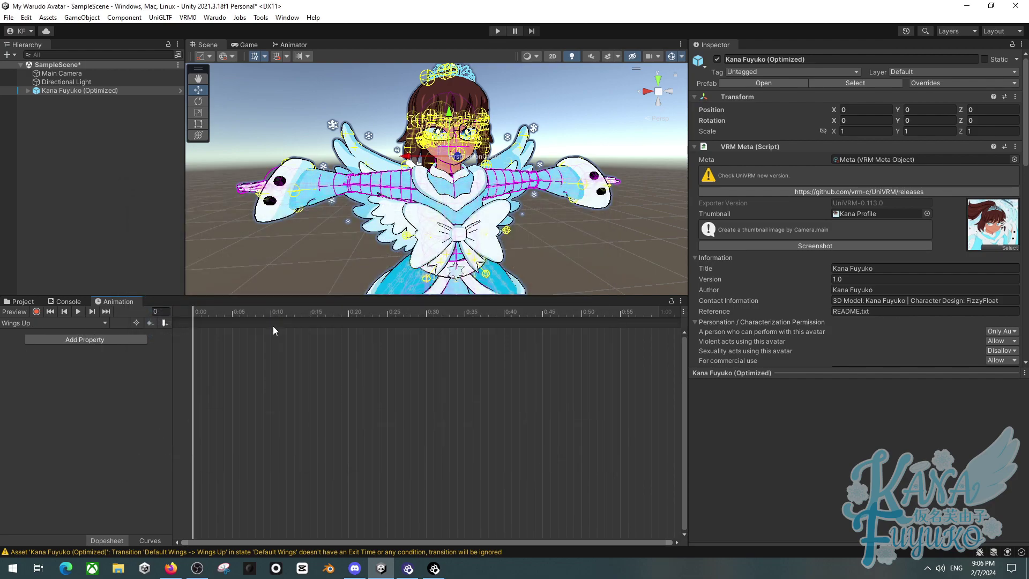
Create another animation clip named Hair Color in the Animations folder.
click(94, 322)
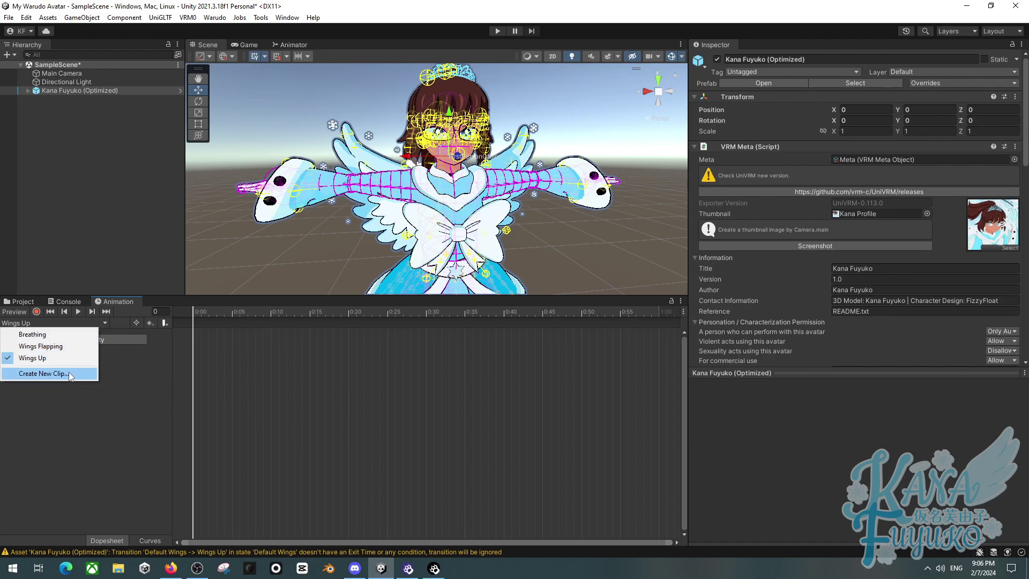
click(70, 374)
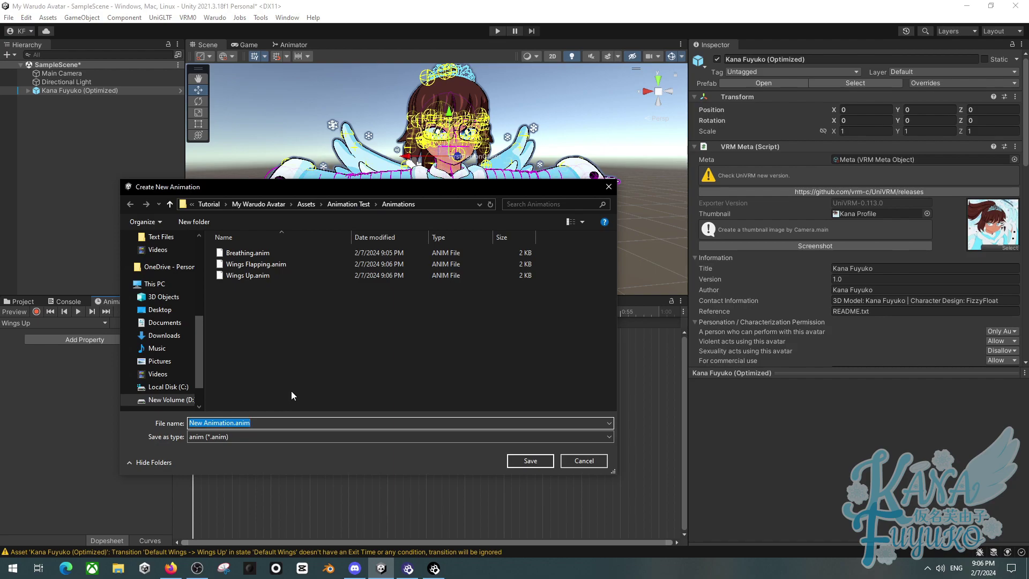
text(Hair Color)
key(Return)
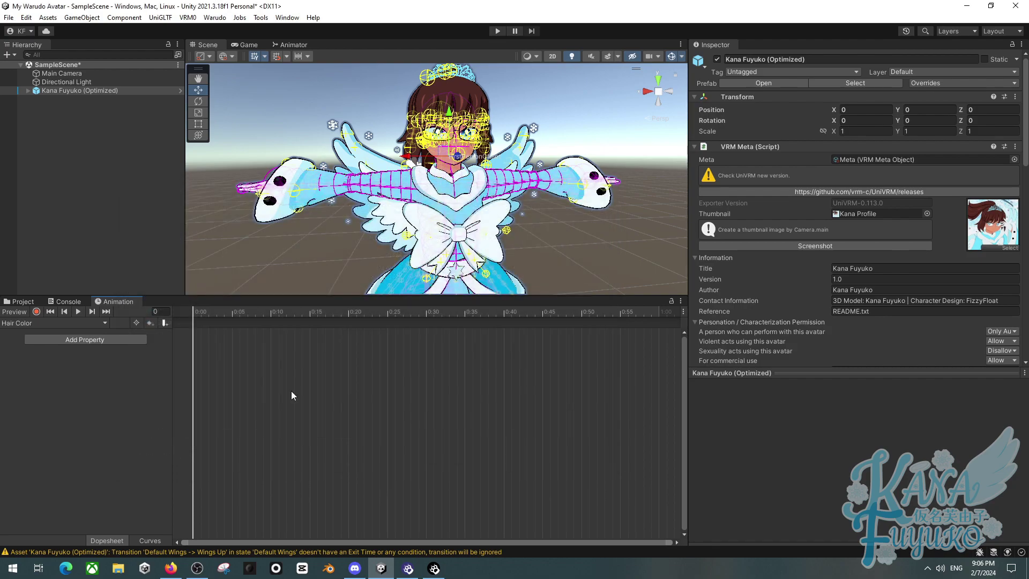
Create another animation clip named Default Hair Color in the Animations folder.
click(63, 323)
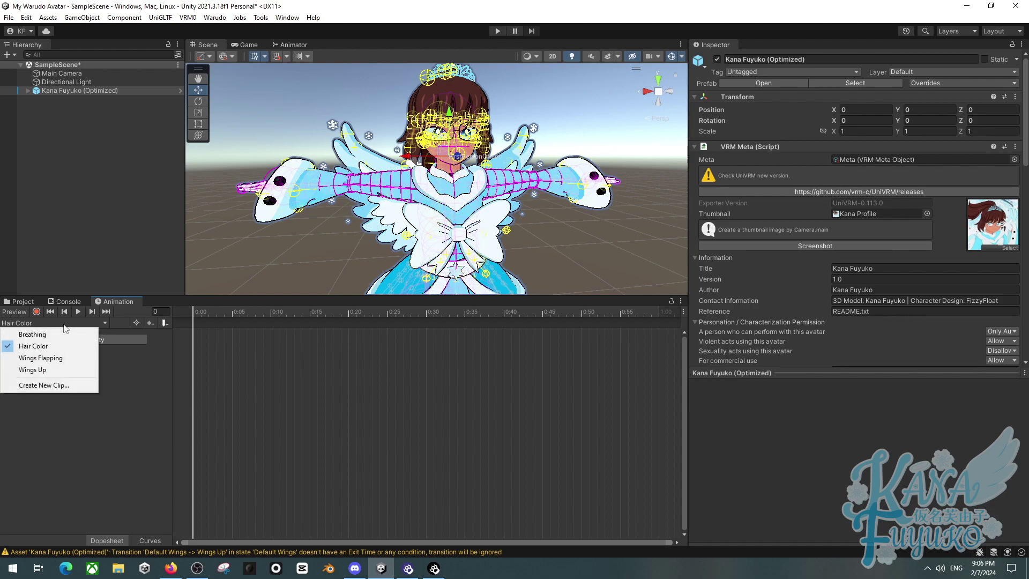
click(72, 385)
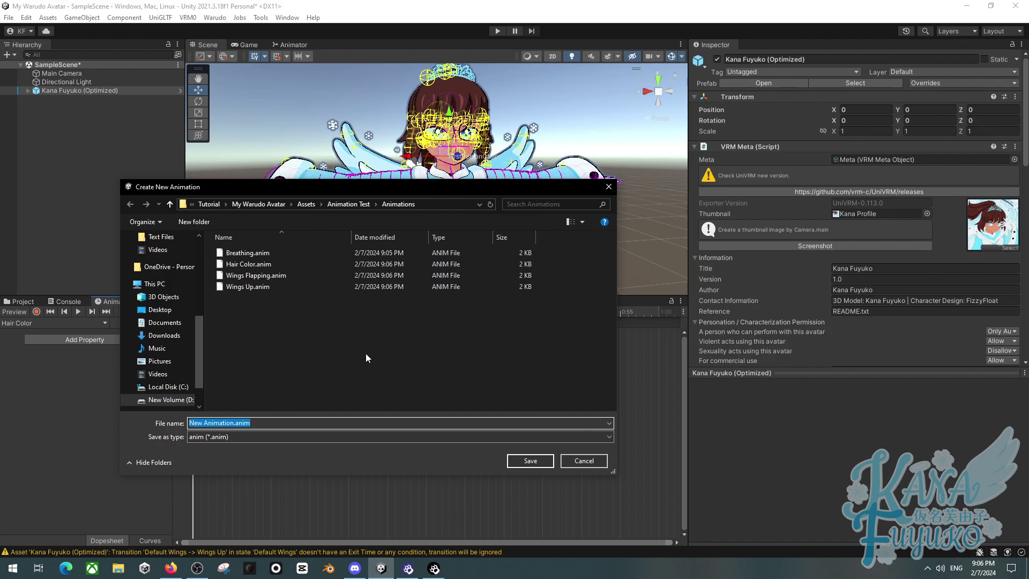
text(No Hair Color)
key(ctrl+a)
text(Default Hair Color)
key(Return)
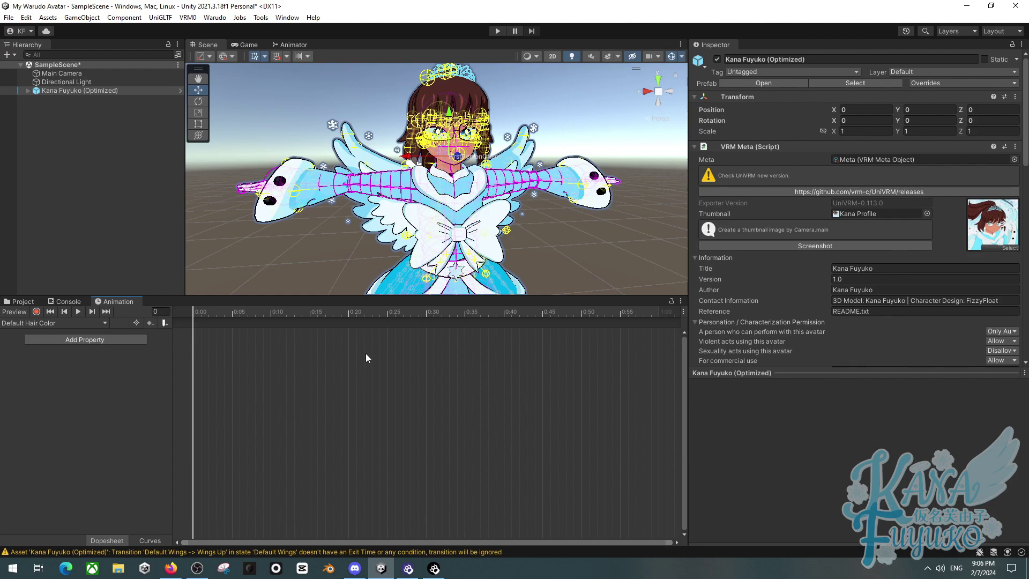
Make Breathing the active clip, expand the avatar's hierarchy, and turn on keyframe recording.
click(54, 323)
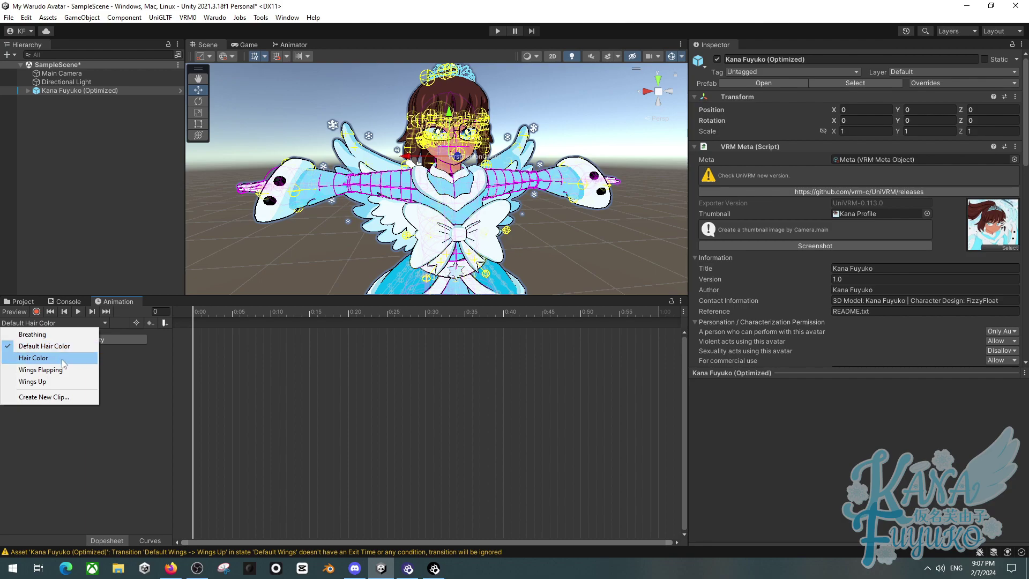
click(87, 359)
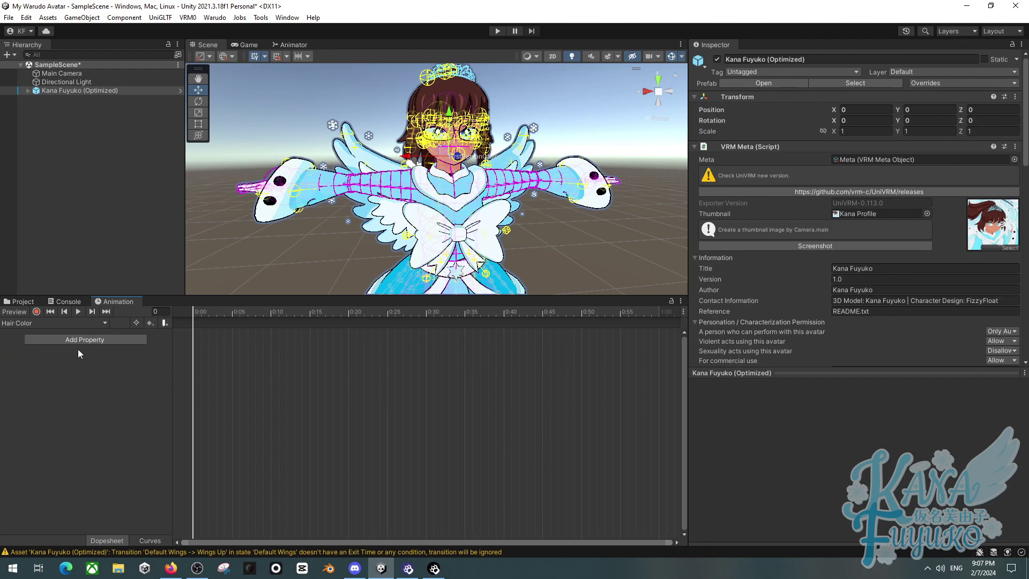
click(92, 325)
click(78, 333)
click(28, 90)
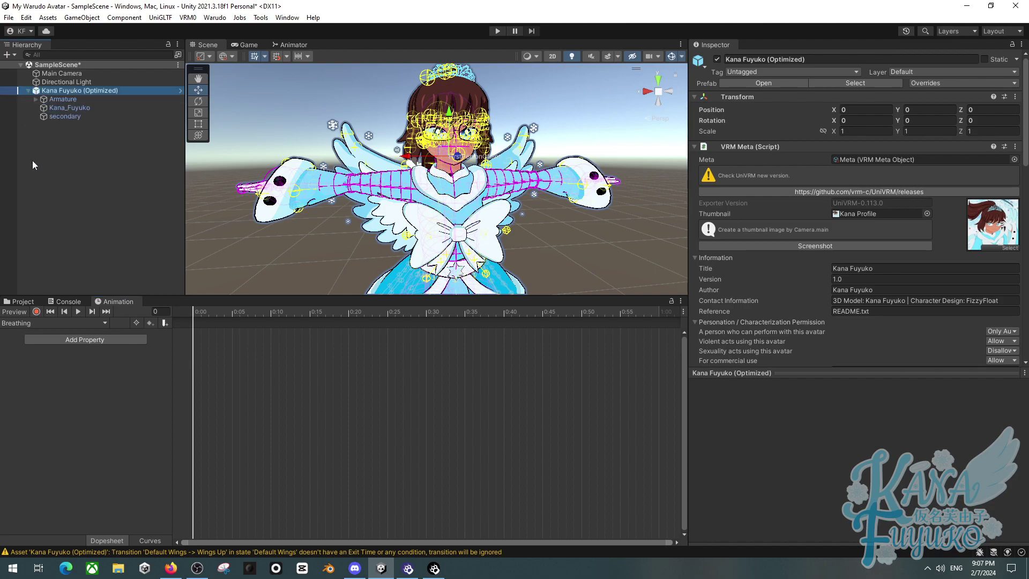
click(36, 312)
Key the Breathing blend shape of the avatar's mesh at 0 on frame 0.
right_drag(290, 215, 317, 233)
key(w)
key(s)
click(68, 107)
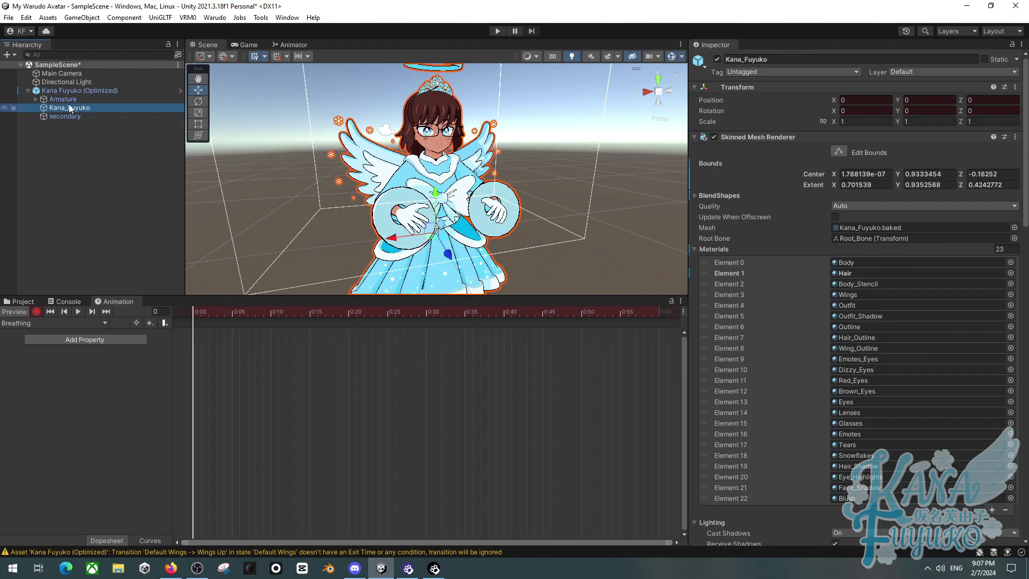
click(694, 195)
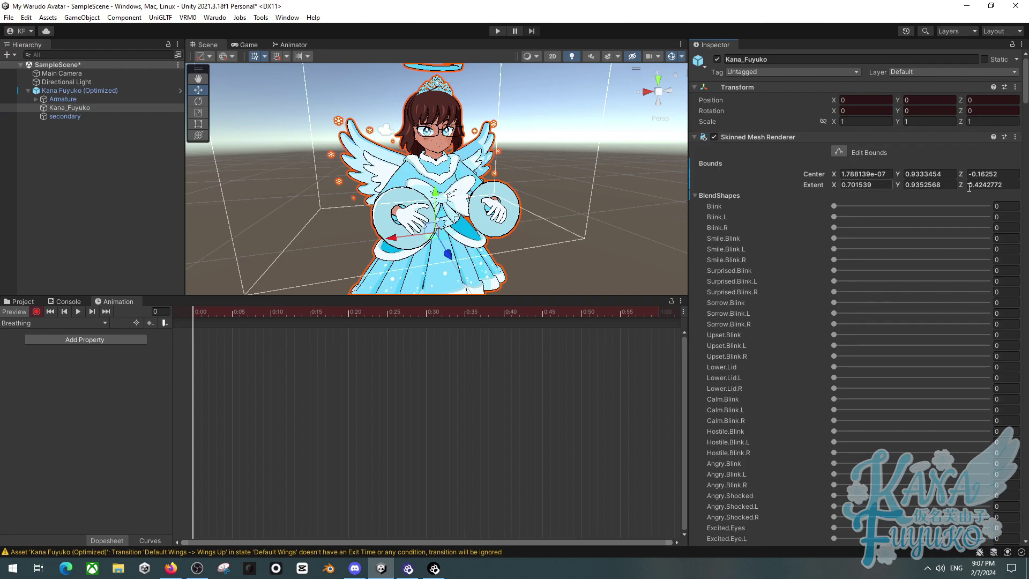
scroll(1016, 325, down, 20)
scroll(1016, 324, down, 20)
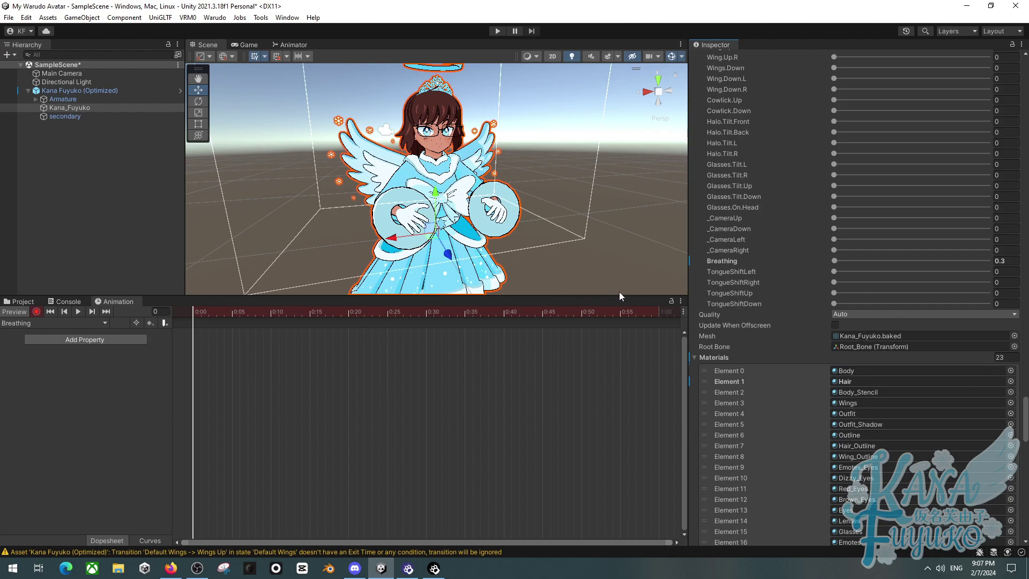
click(830, 261)
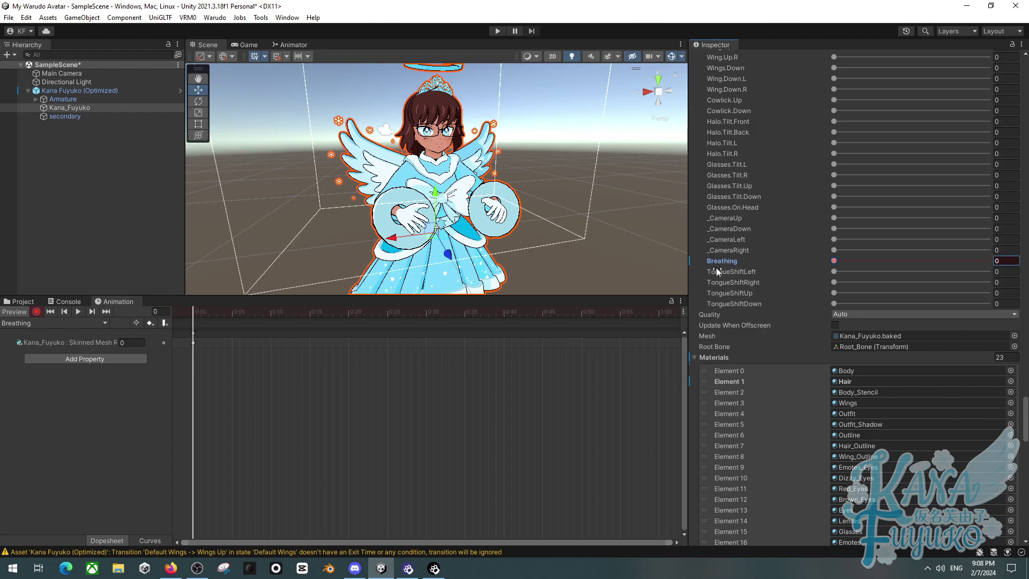
Key the Breathing blend shape at 100 on frame 60 and at 0 on frame 120.
scroll(347, 358, down, 6)
drag(320, 309, 325, 320)
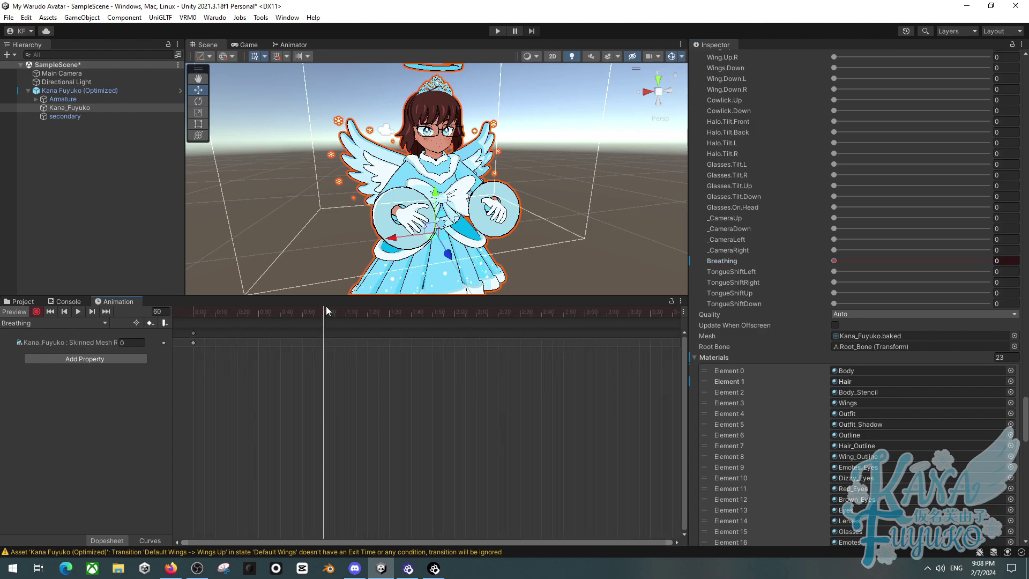
drag(837, 262, 988, 263)
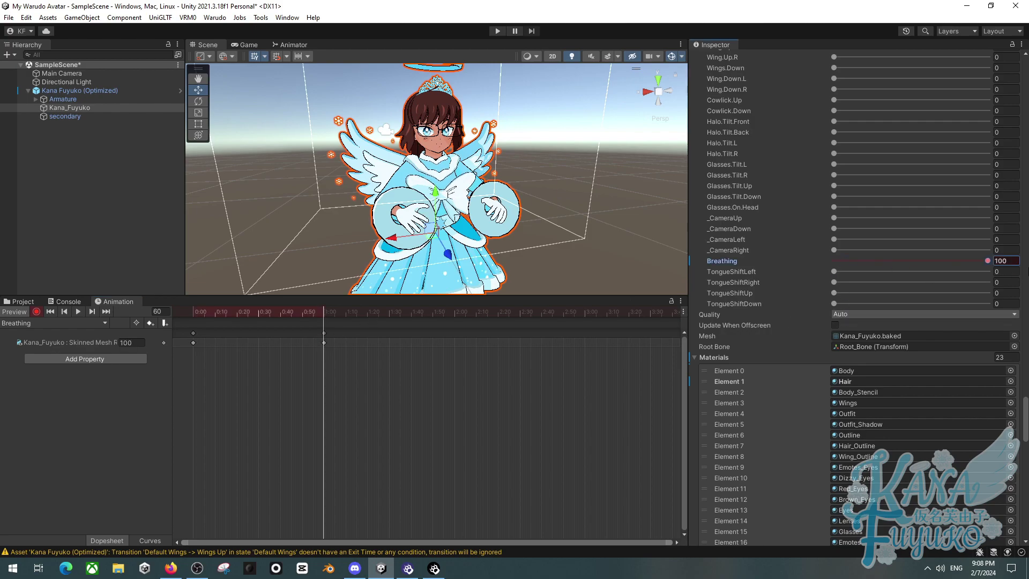
click(454, 312)
click(836, 260)
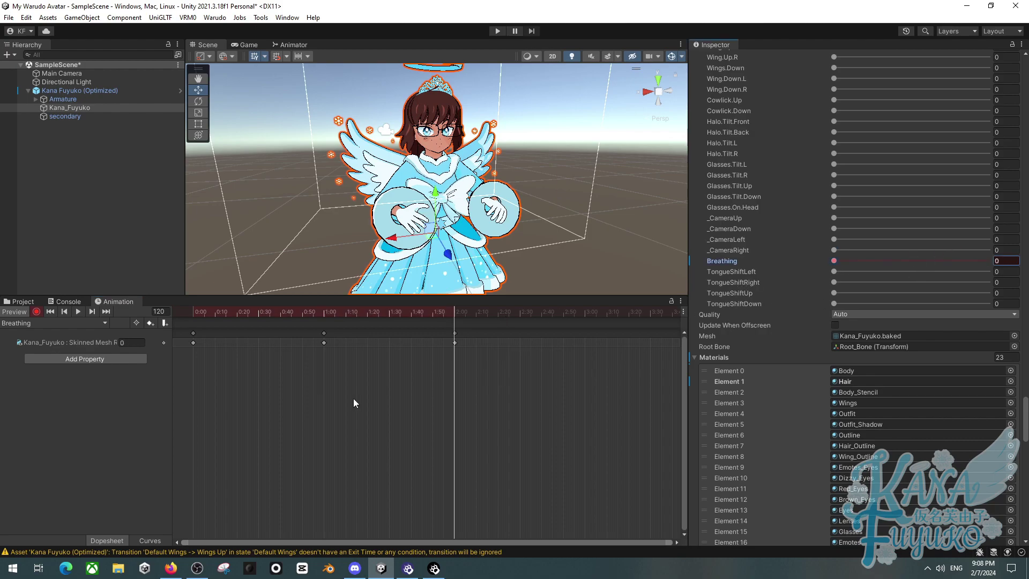
Play back the Breathing clip, stop it, and return the playhead to frame 0.
click(80, 312)
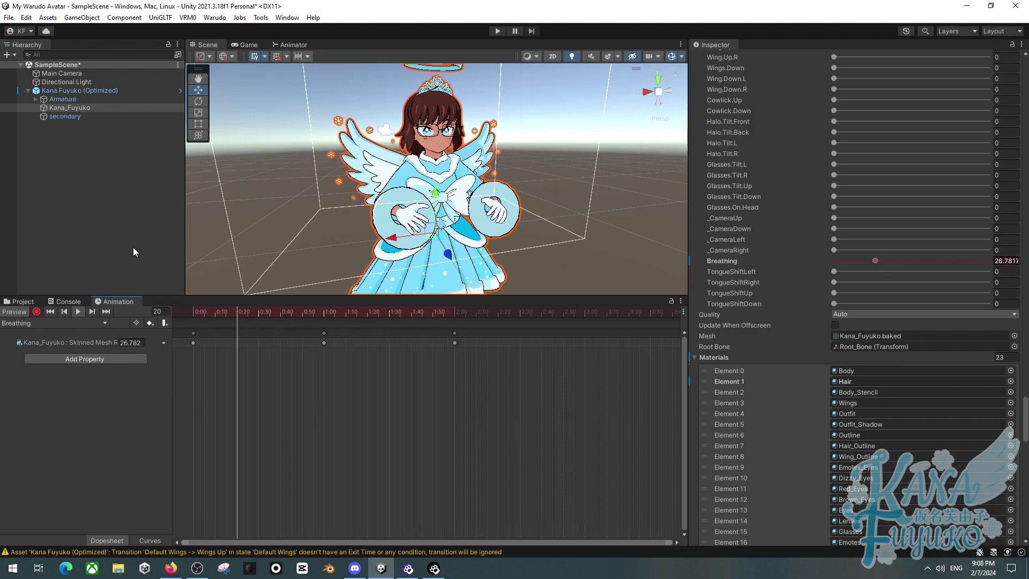
click(77, 312)
drag(214, 307, 168, 318)
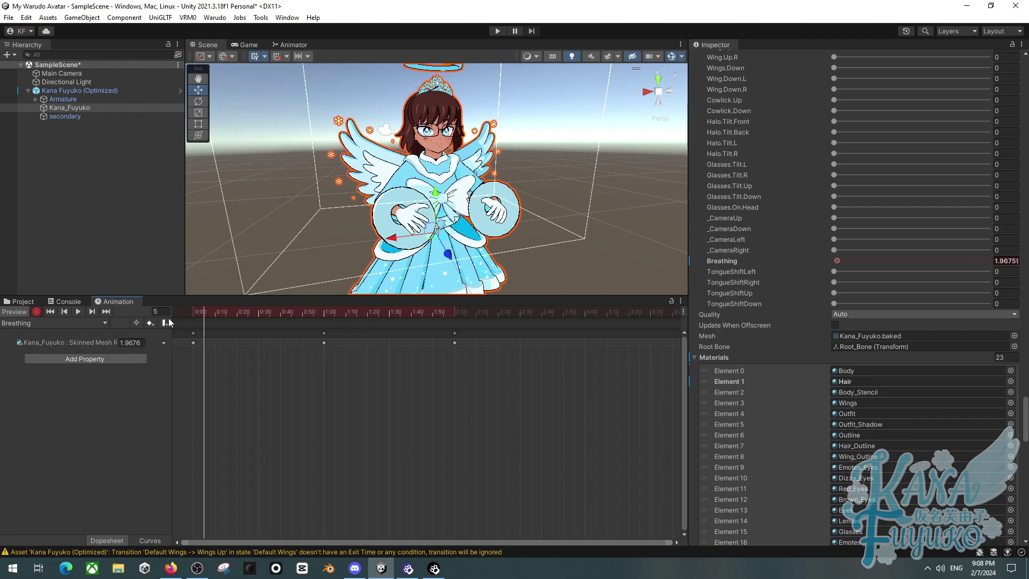
Expand the avatar's full armature down to the wing bones and widen the Hierarchy to fit the nested names.
click(35, 99)
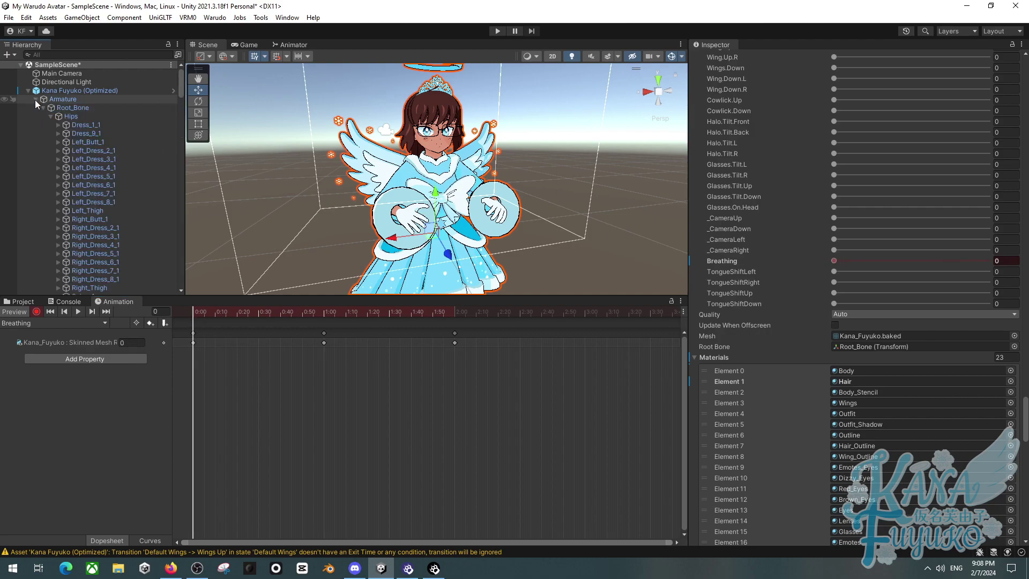
click(35, 100)
click(35, 99)
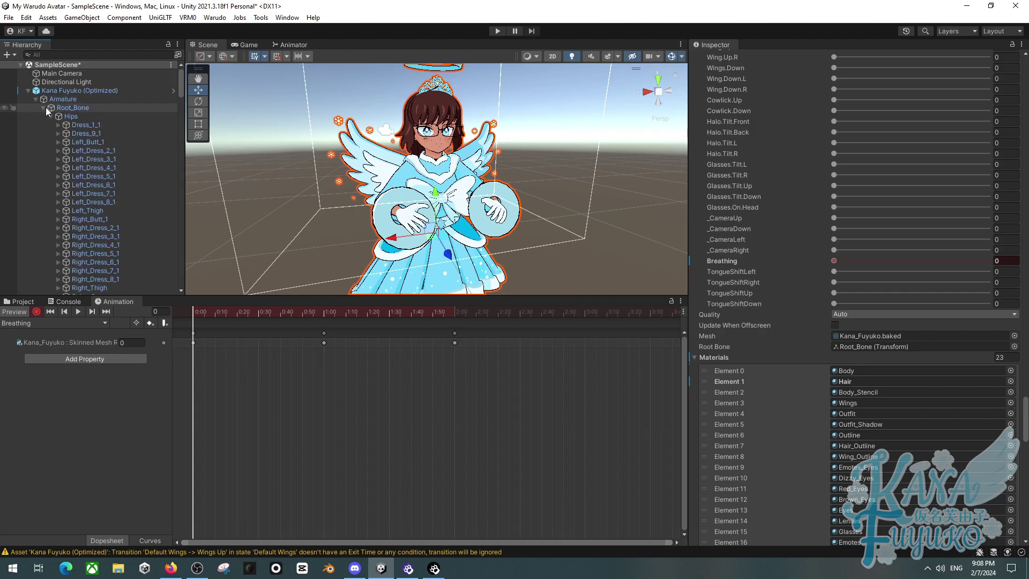
scroll(90, 153, down, 5)
scroll(104, 179, down, 12)
drag(185, 172, 259, 174)
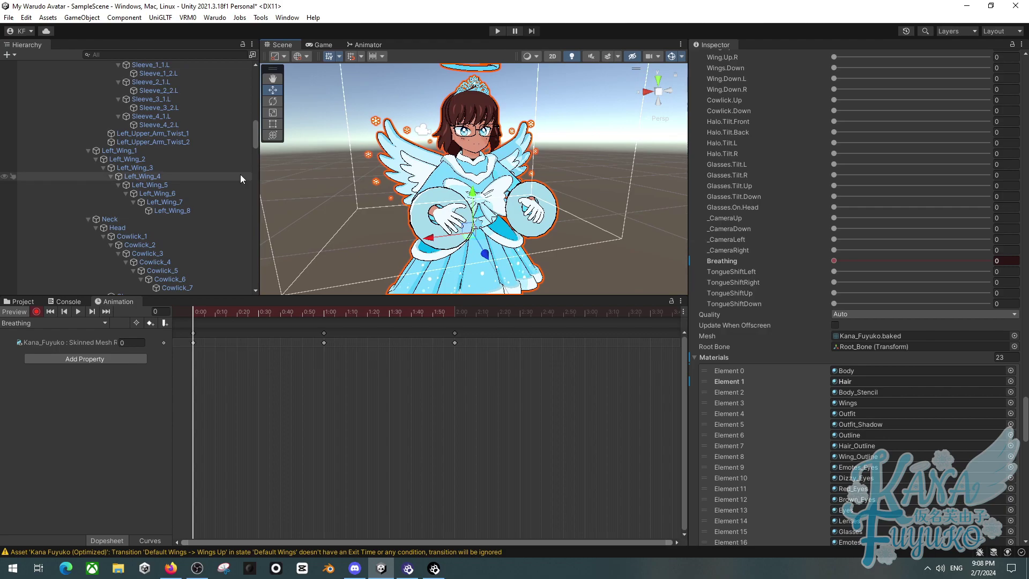
Collapse several lower-arm and finger bone branches of the right arm in the Hierarchy to reach the right wing bones.
scroll(161, 179, down, 15)
scroll(97, 208, down, 15)
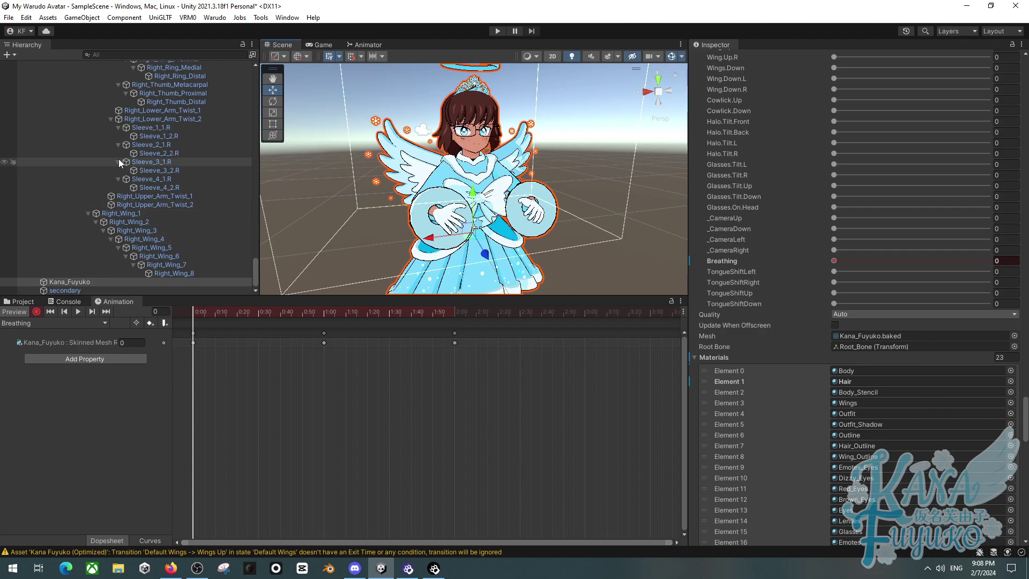
click(109, 117)
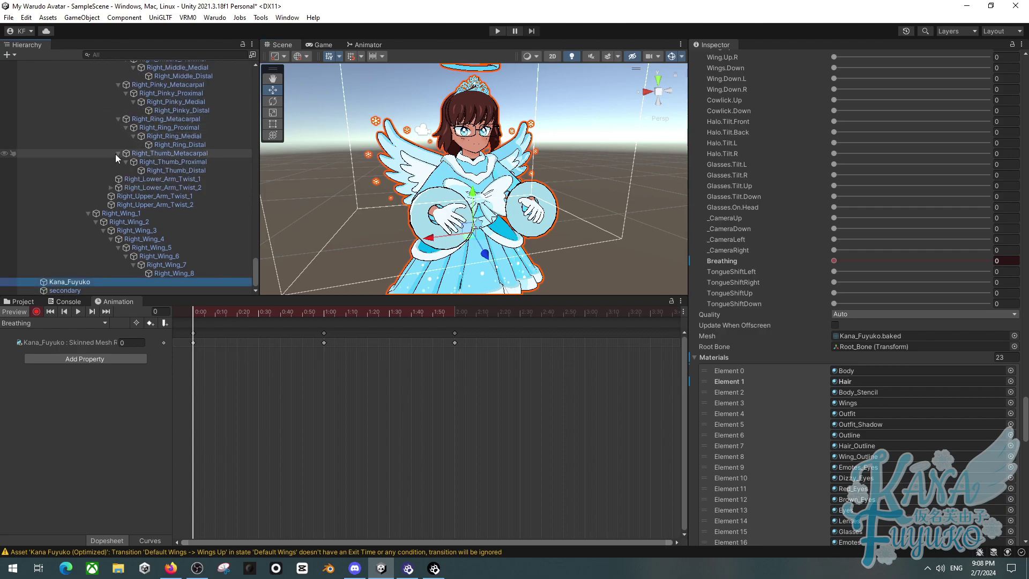
click(117, 153)
click(119, 136)
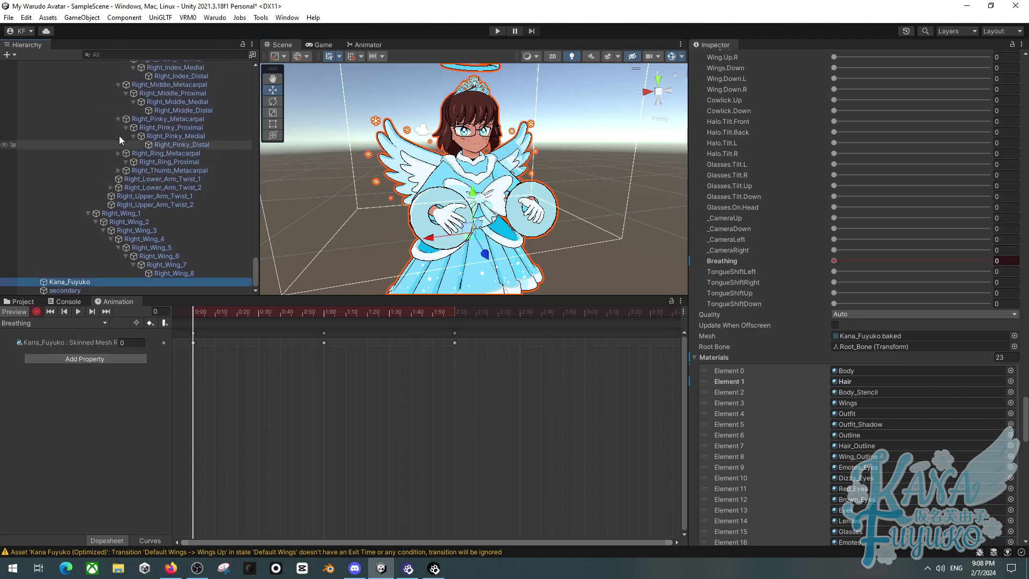
click(118, 169)
click(118, 170)
click(118, 169)
click(118, 169)
click(118, 168)
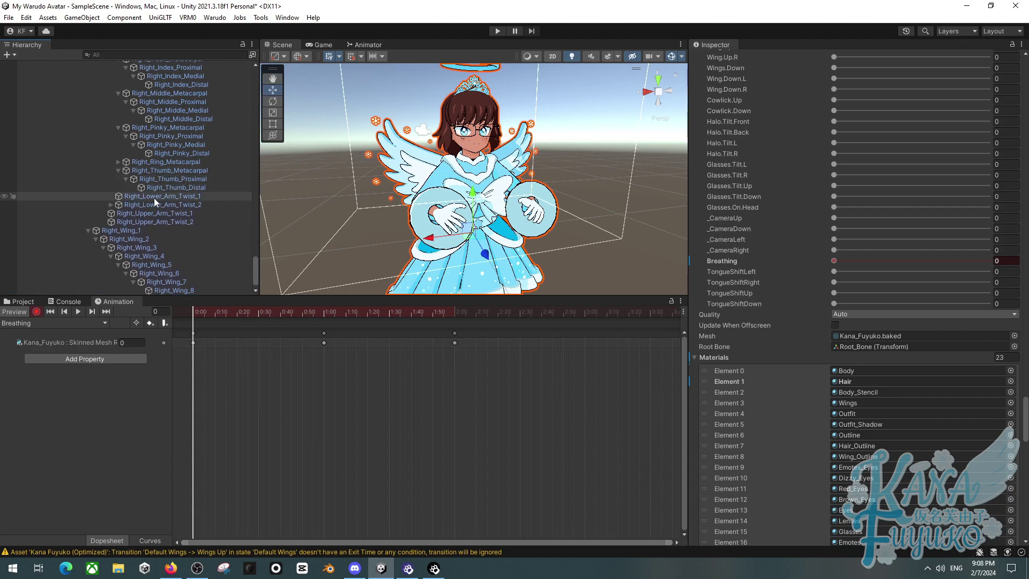
scroll(150, 203, down, 1)
drag(256, 272, 233, 327)
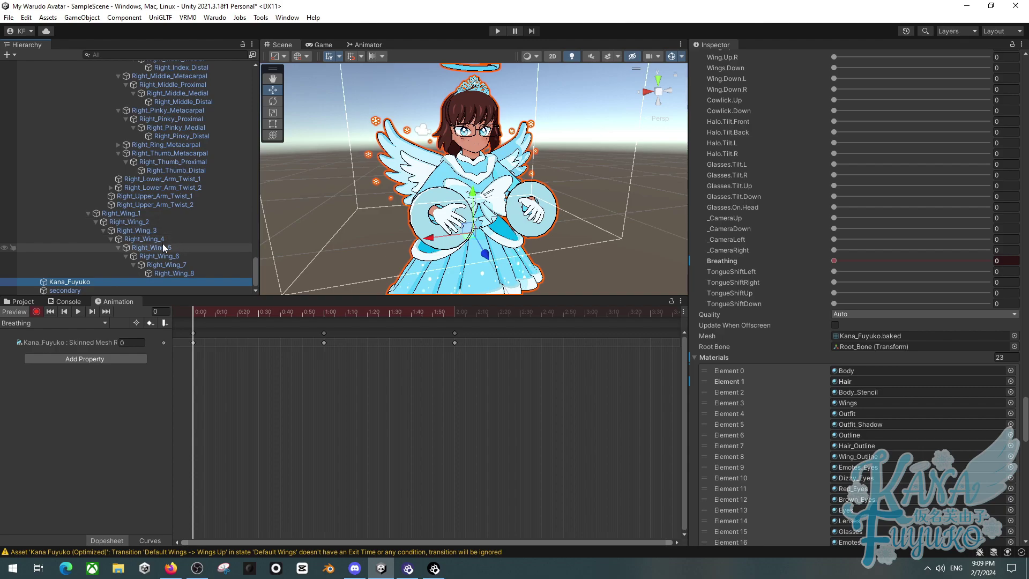
Examine the Wings spring bone's root bones on the secondary object and select the matching chain from Right_Wing_4 to Right_Wing_8.
click(152, 291)
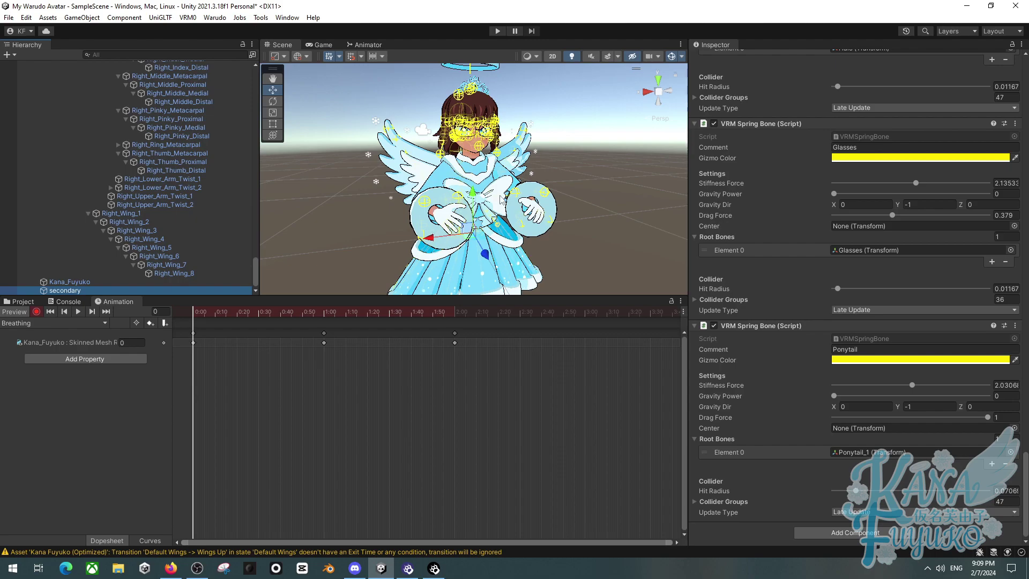
scroll(917, 362, up, 5)
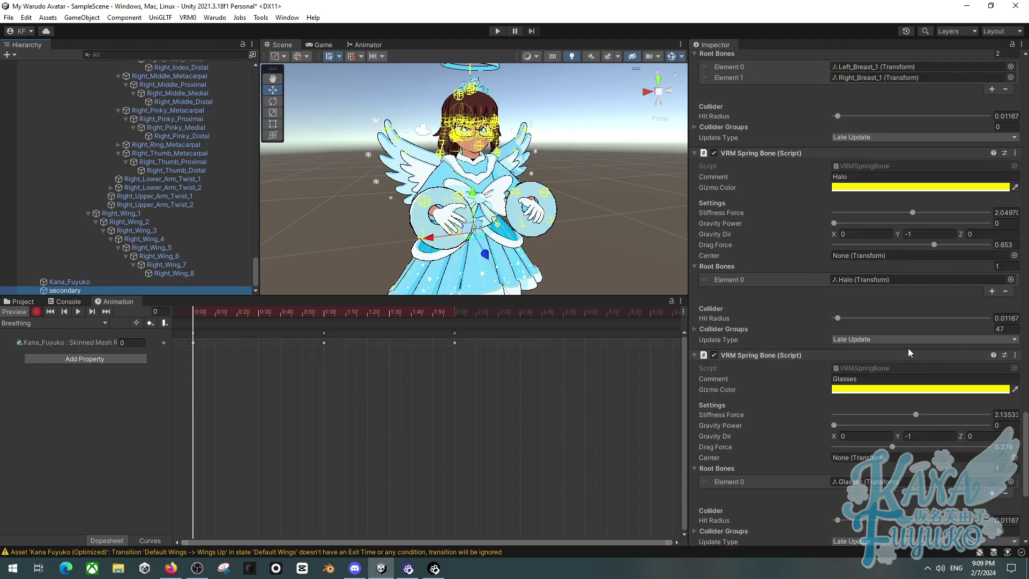
scroll(930, 336, up, 5)
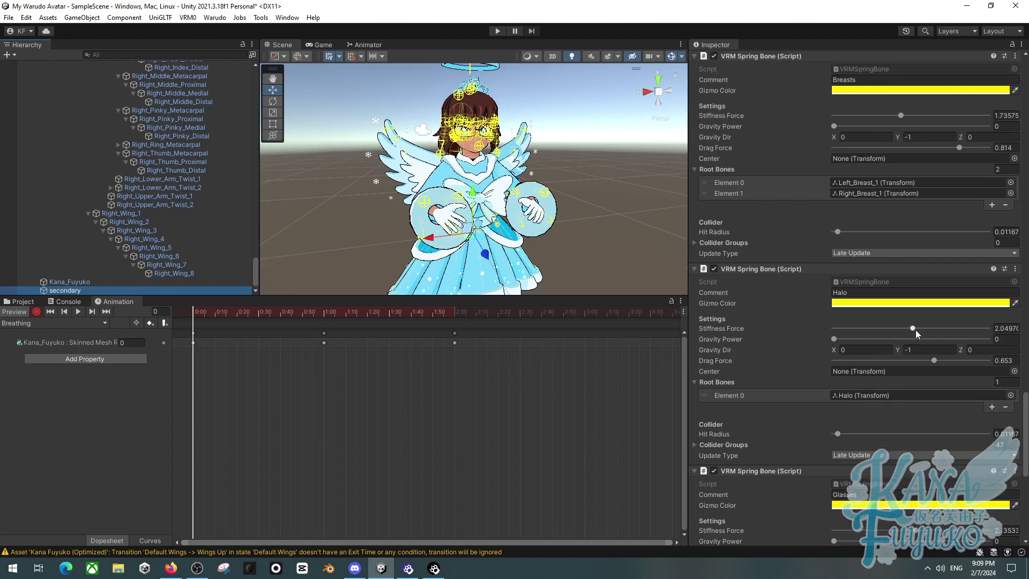
scroll(813, 274, up, 7)
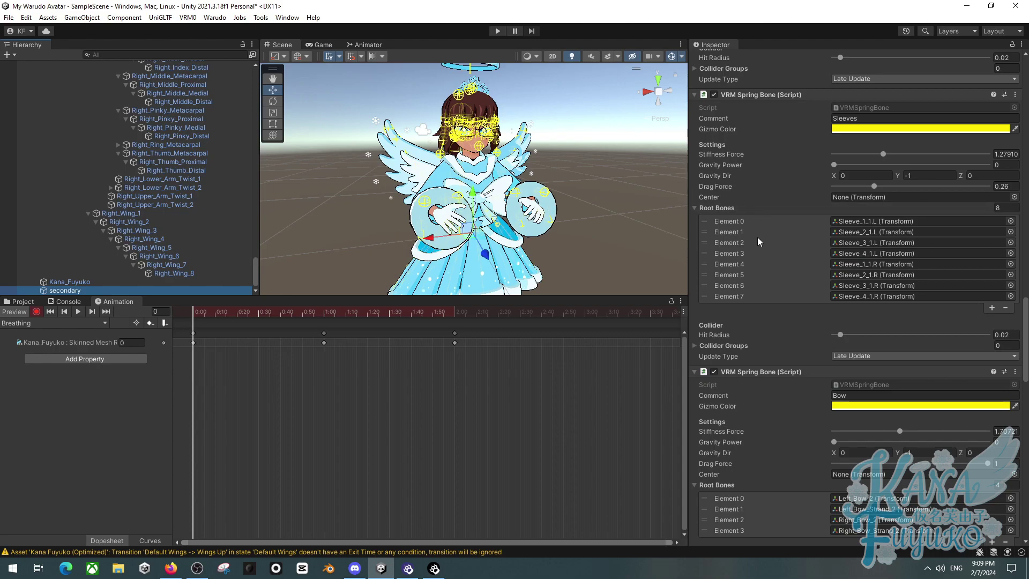
scroll(757, 237, up, 10)
scroll(754, 196, up, 5)
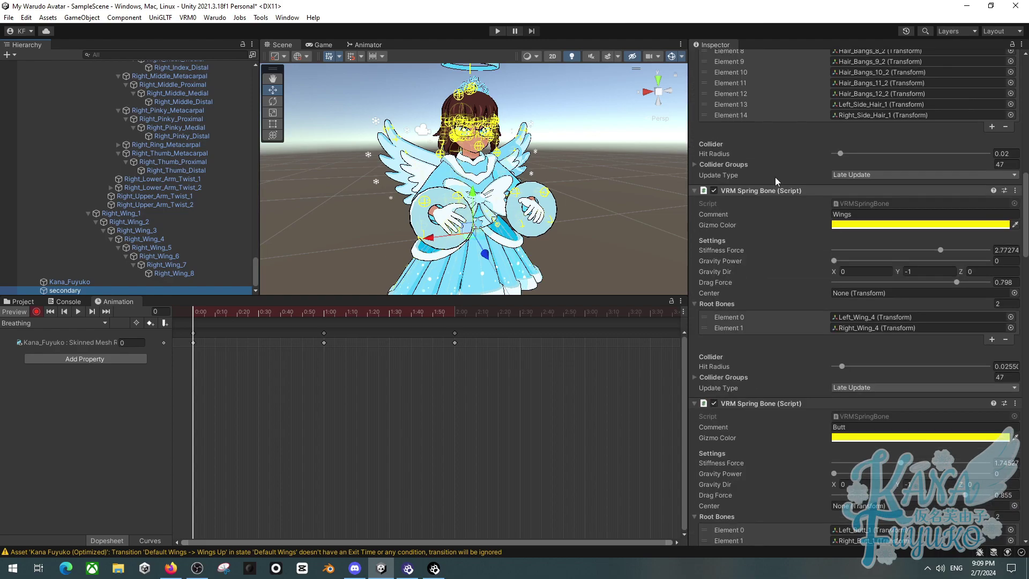
click(872, 359)
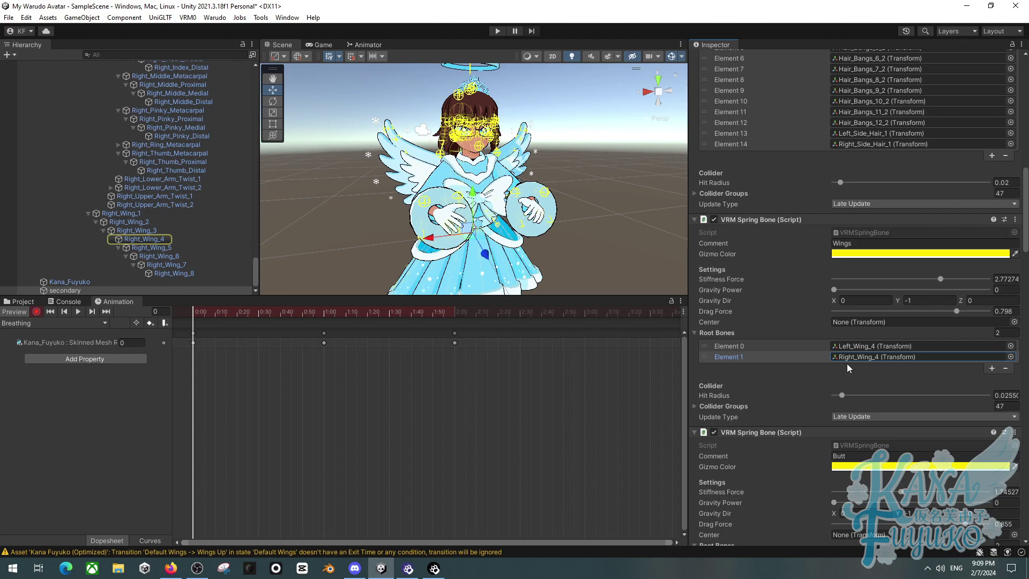
click(163, 239)
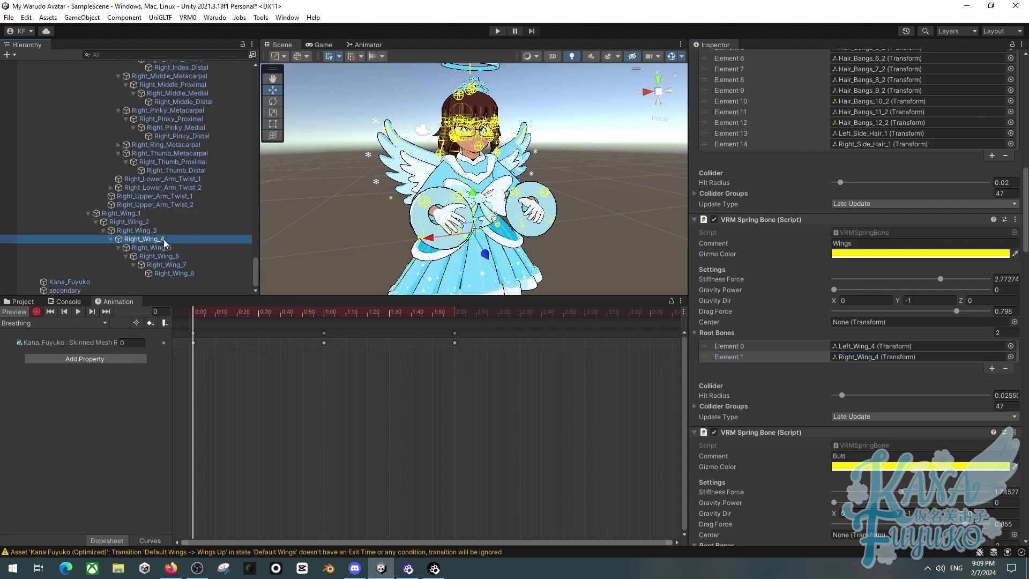
shift+click(182, 273)
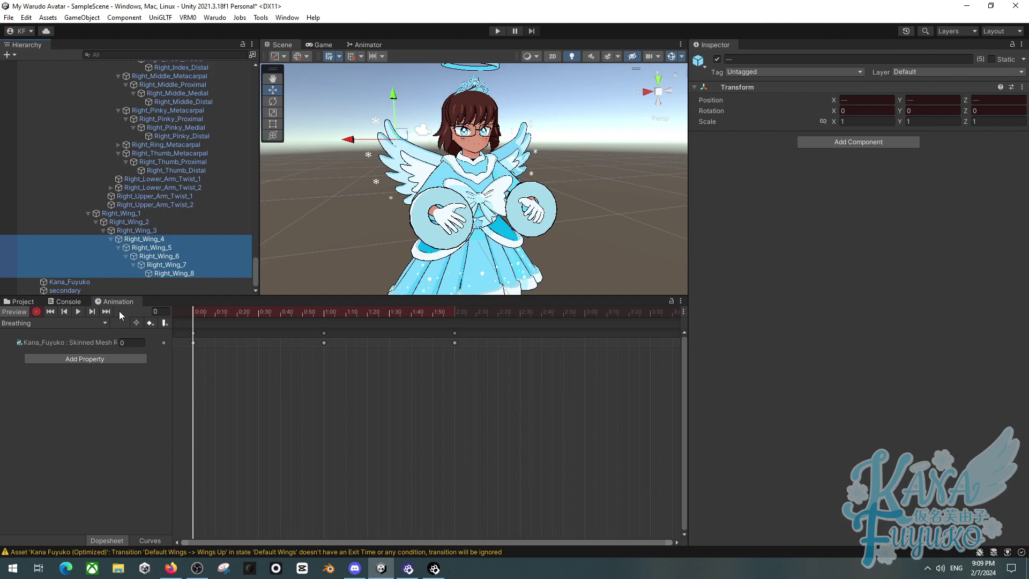
In the Wings Flapping clip, record a trial rotation of Right_Wing_4 to about 33, -65, -10 at frame 20 and scrub back to the start.
click(76, 327)
click(55, 369)
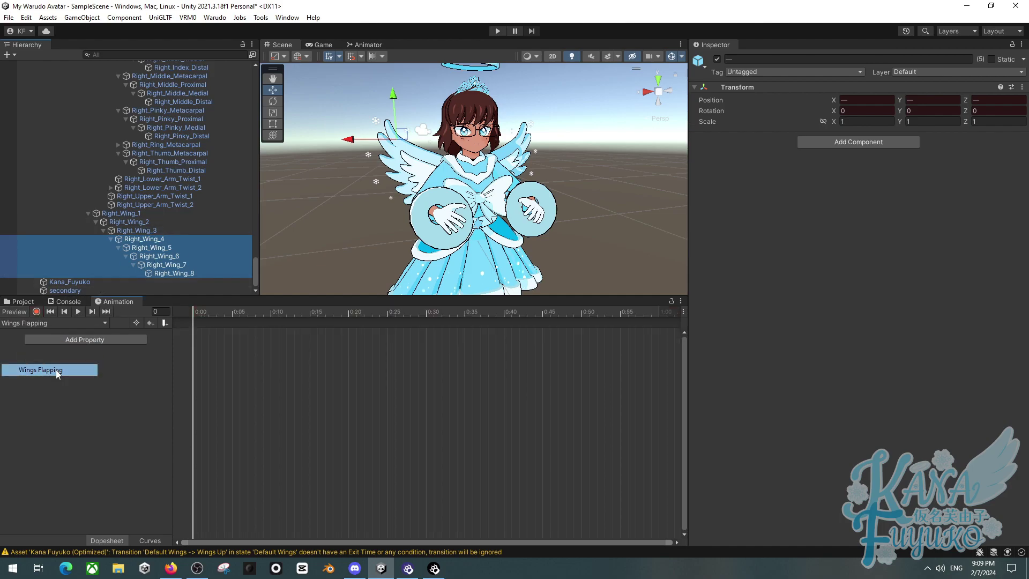
click(140, 241)
click(38, 310)
drag(340, 313, 348, 312)
key(e)
drag(405, 178, 438, 197)
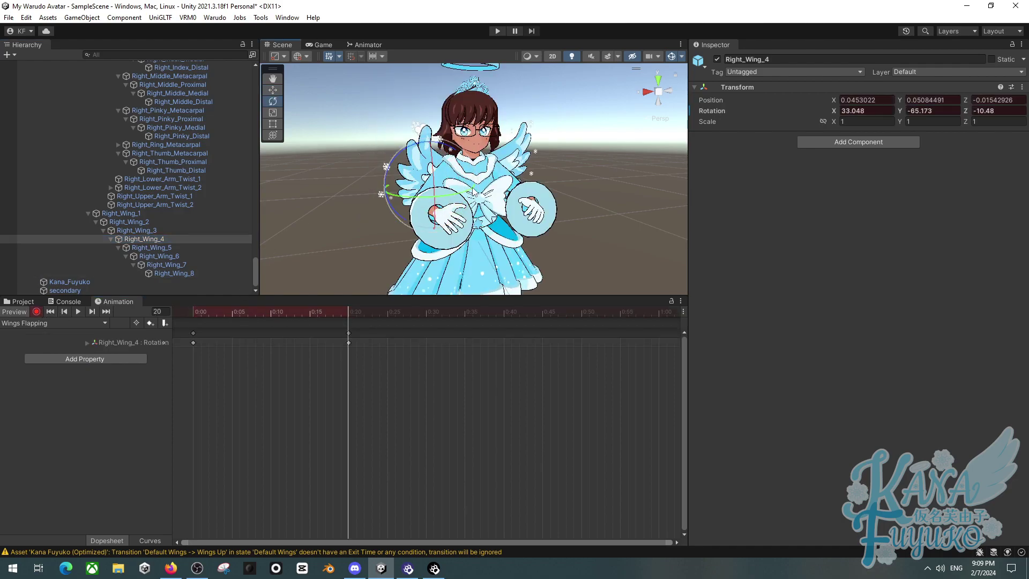
drag(264, 311, 173, 328)
key(w)
Enter Play mode and show the Wings Flapping clip of the Kana Fuyuko (Optimized) avatar.
click(497, 31)
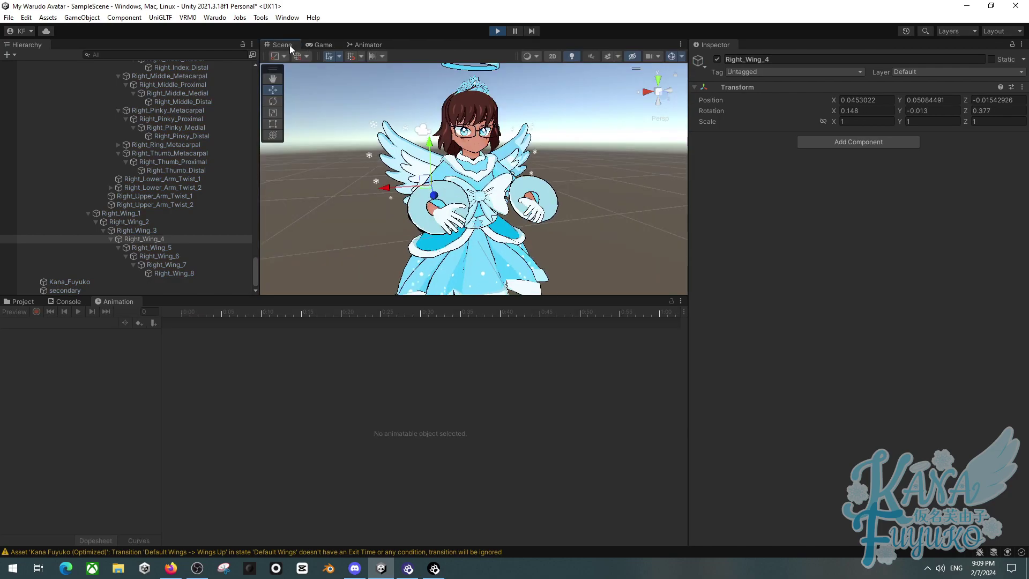
scroll(124, 178, up, 5)
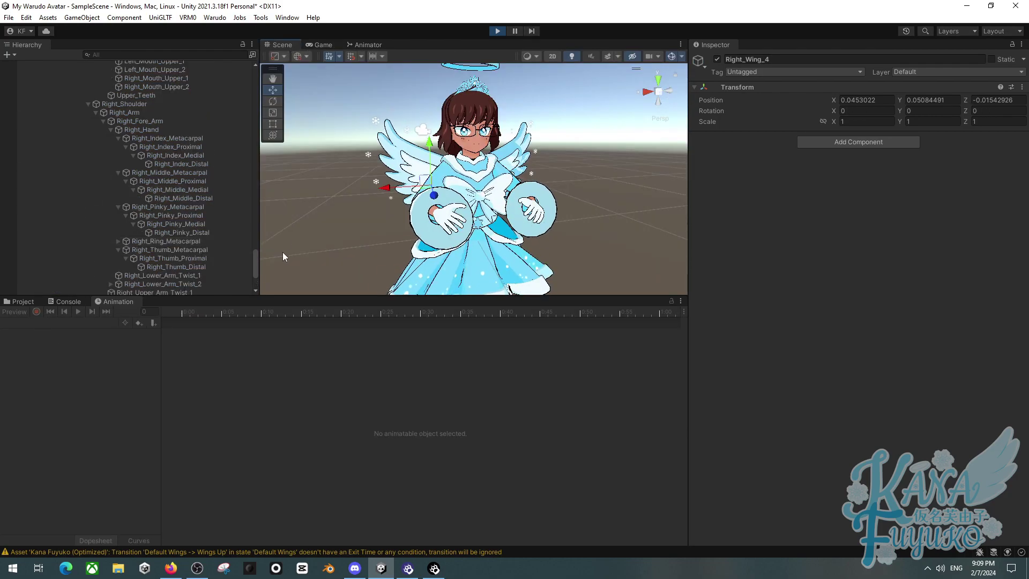
scroll(253, 136, up, 5)
scroll(252, 136, up, 10)
click(87, 91)
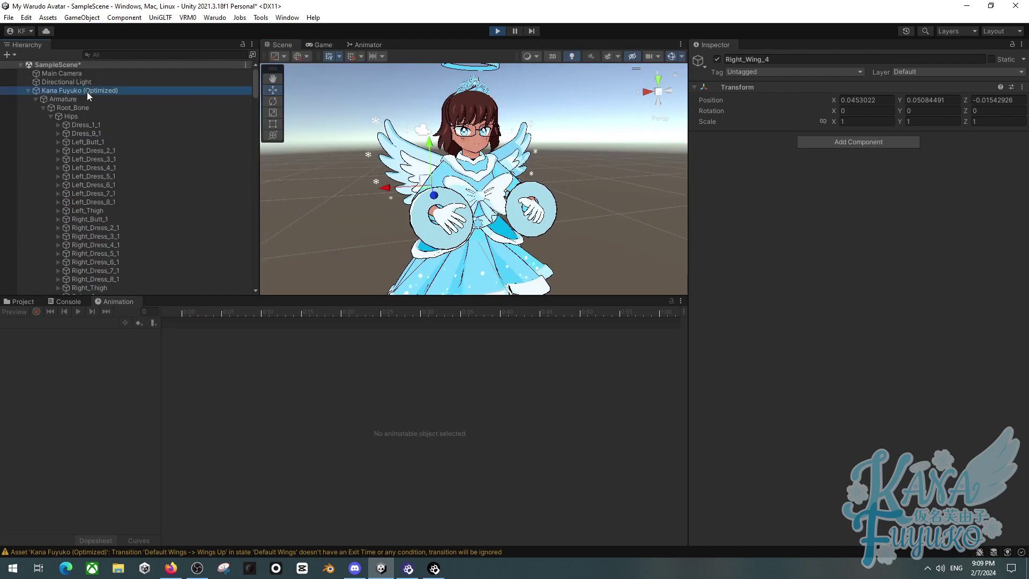
click(53, 324)
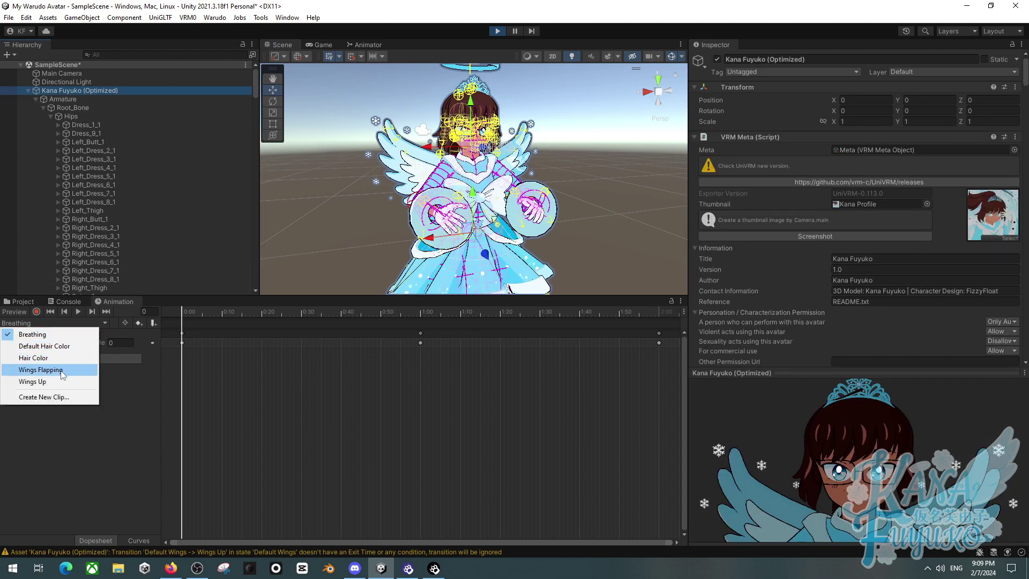
click(48, 370)
Play back the Wings Flapping clip on the avatar in Play mode, check the right wing, and exit Play mode.
scroll(252, 368, down, 3)
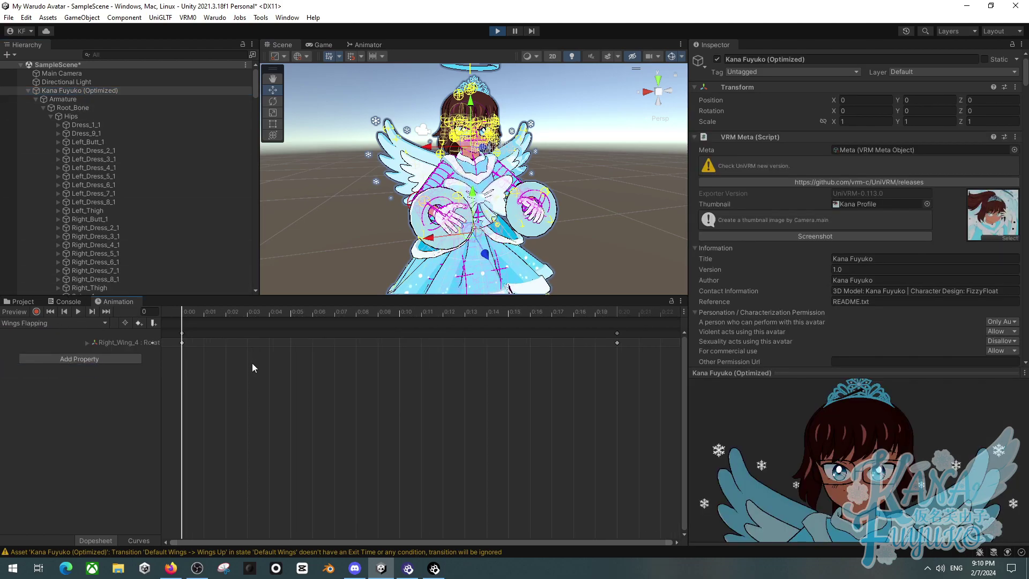
mouse_move(191, 314)
mouse_down()
mouse_move(286, 314)
mouse_move(182, 313)
mouse_up()
click(78, 311)
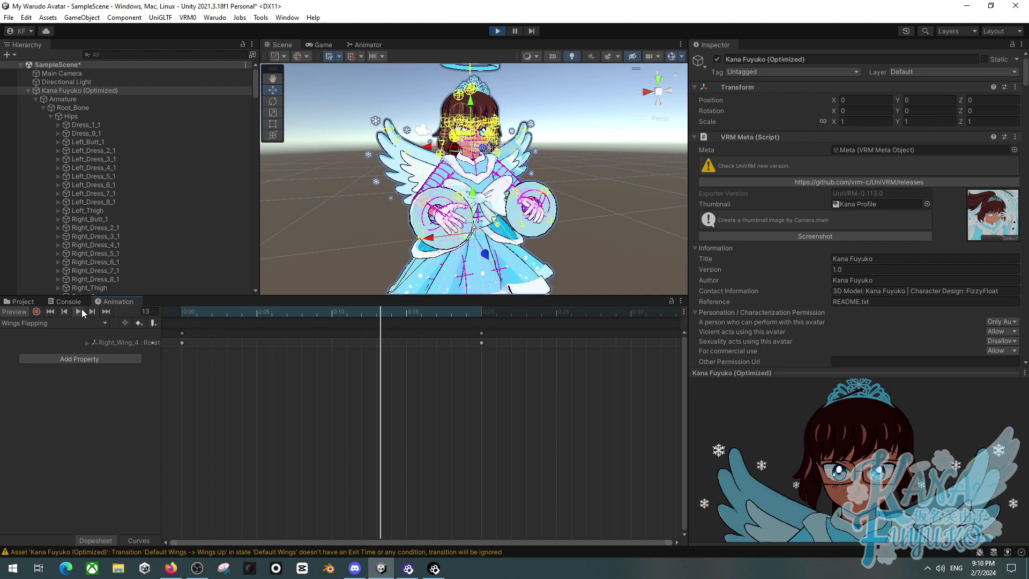
alt+drag(514, 193, 407, 195)
click(499, 31)
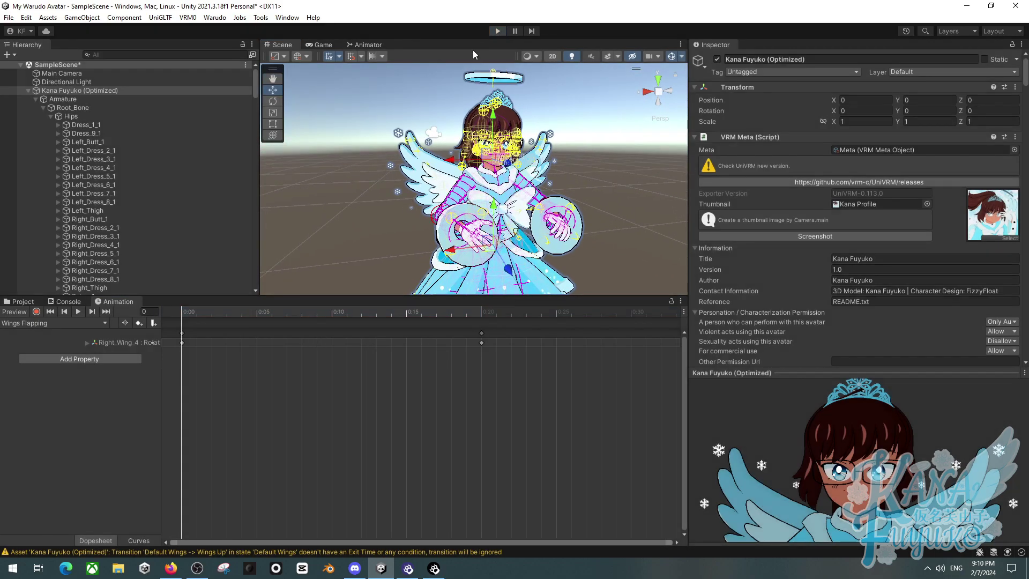
Delete all Right_Wing_4 rotation keyframes from the Wings Flapping clip.
drag(256, 80, 218, 287)
click(165, 240)
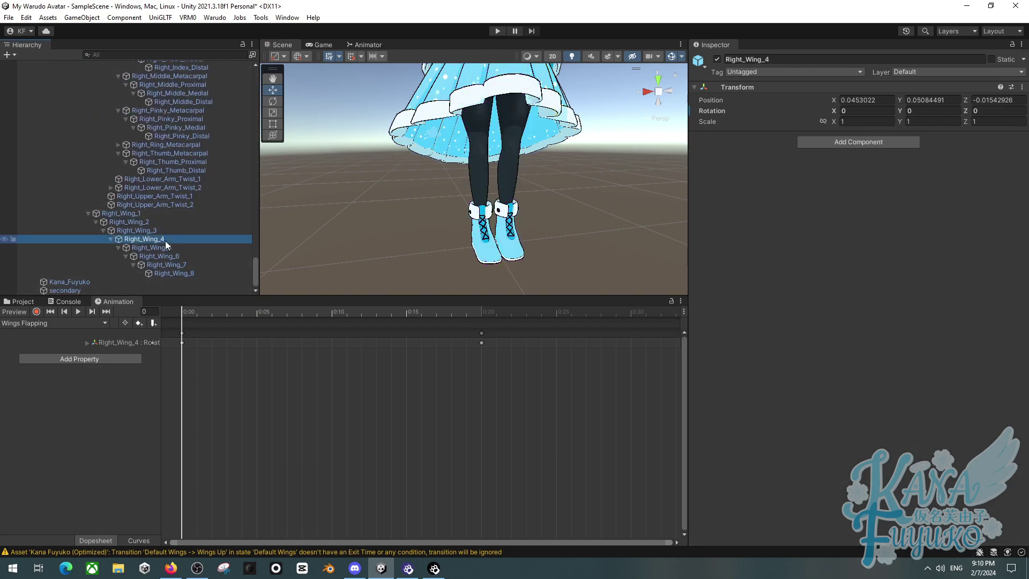
drag(541, 395, 162, 329)
key(Delete)
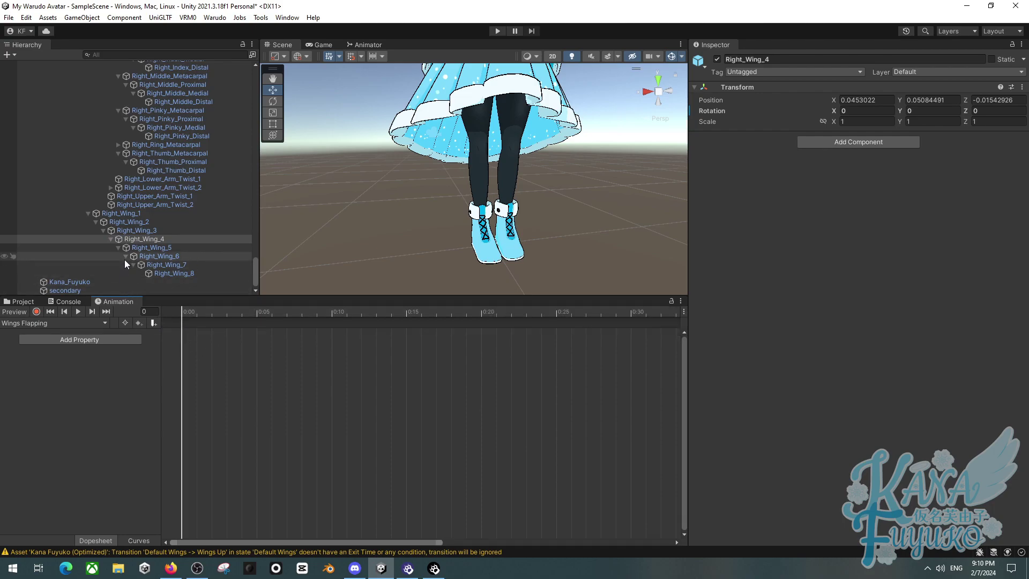
Examine which right wing bones belong to the spring bone setup, comparing Right_Wing_3 with the chain Right_Wing_4 to Right_Wing_8.
click(115, 290)
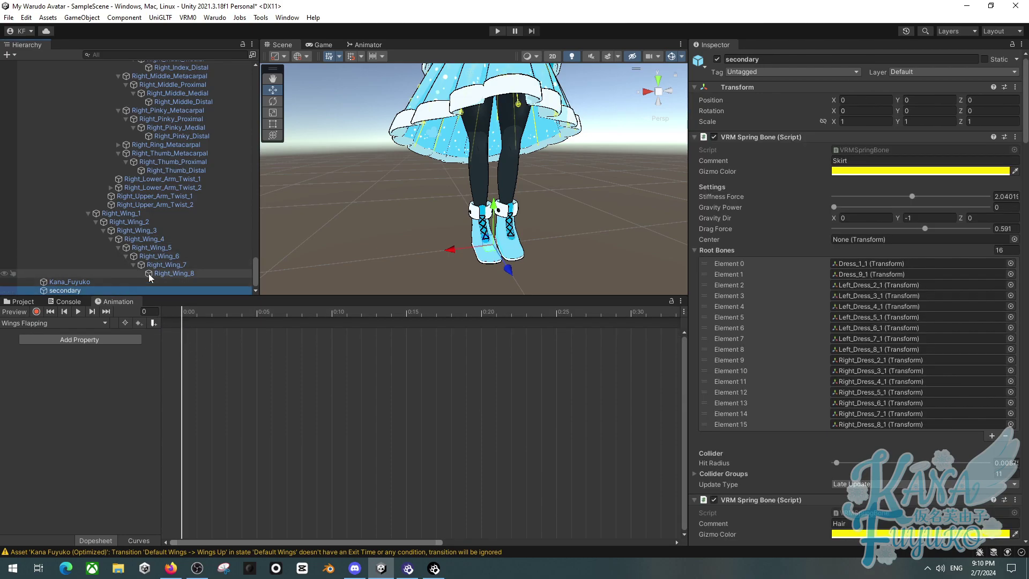
click(154, 231)
click(159, 241)
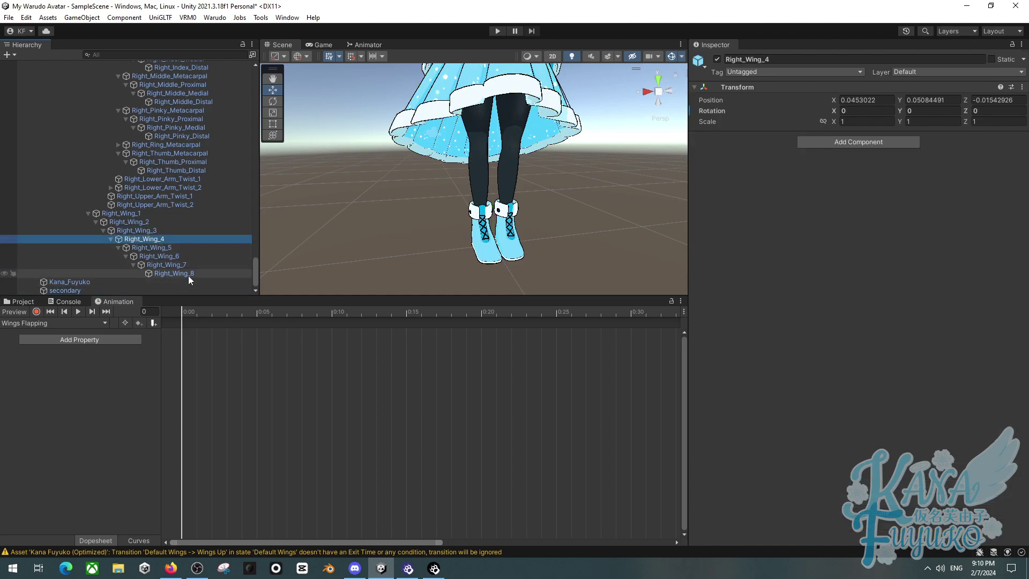
shift+click(188, 274)
alt+drag(424, 163, 423, 116)
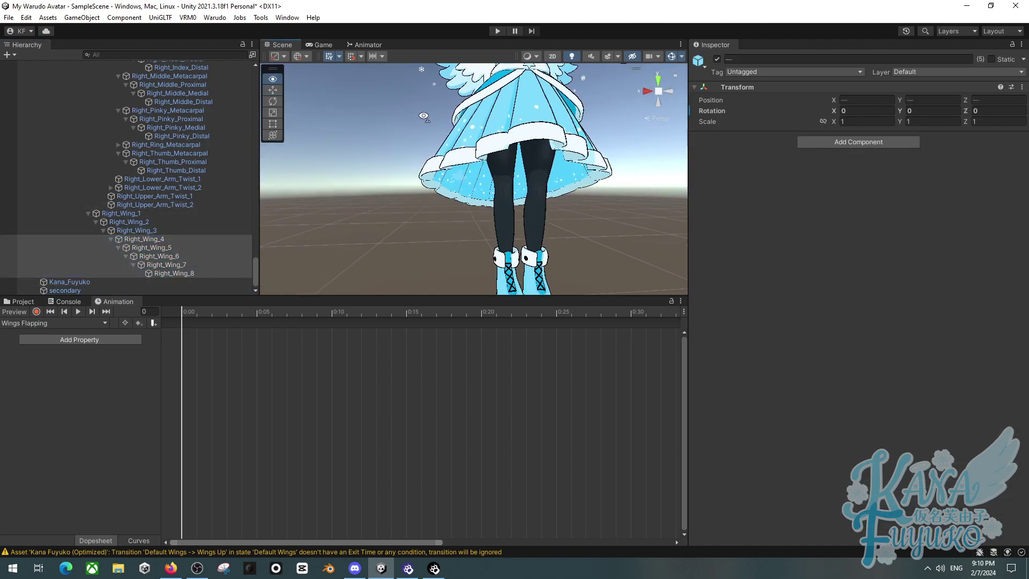
click(143, 232)
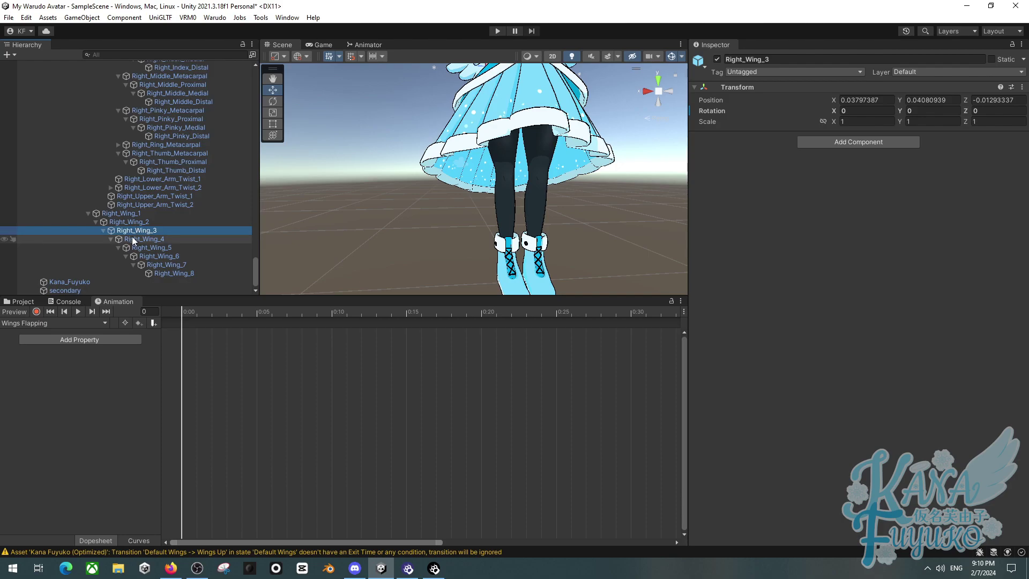
right_drag(312, 238, 343, 258)
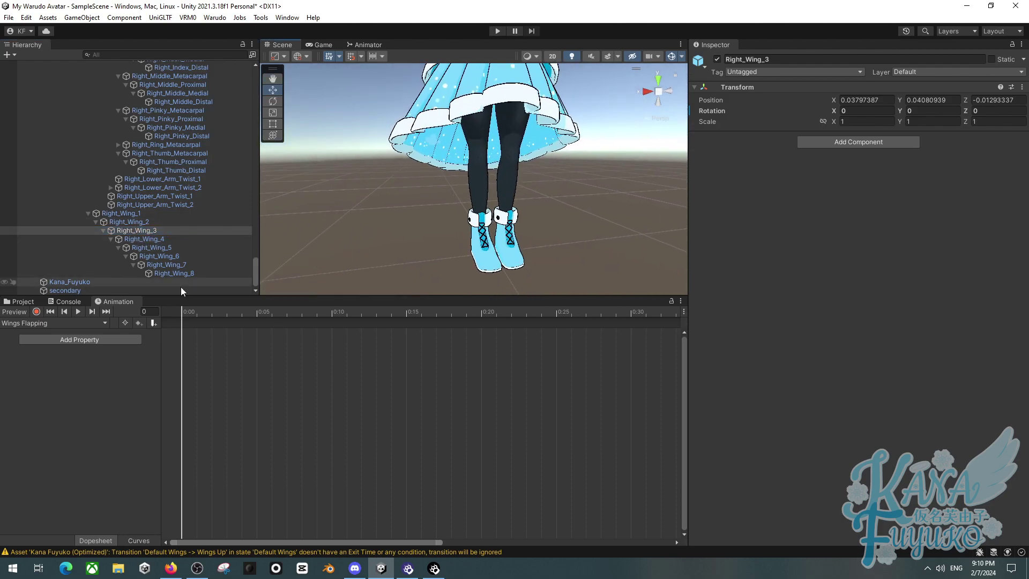
click(147, 239)
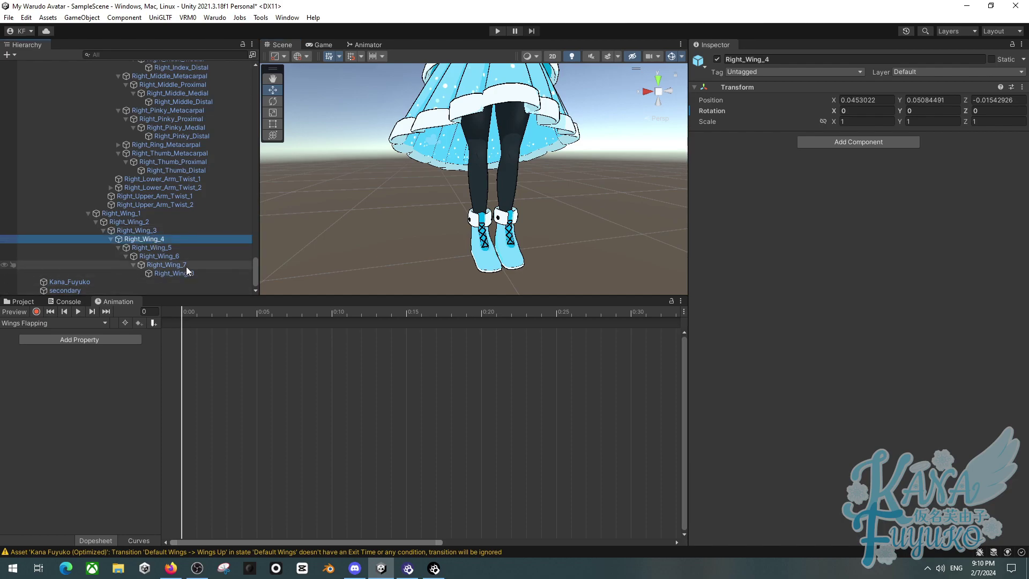
shift+click(186, 273)
Record a Right_Wing_3 rotation keyframe of about 26.4 on Z at frame 60 of the Breathing clip.
click(136, 228)
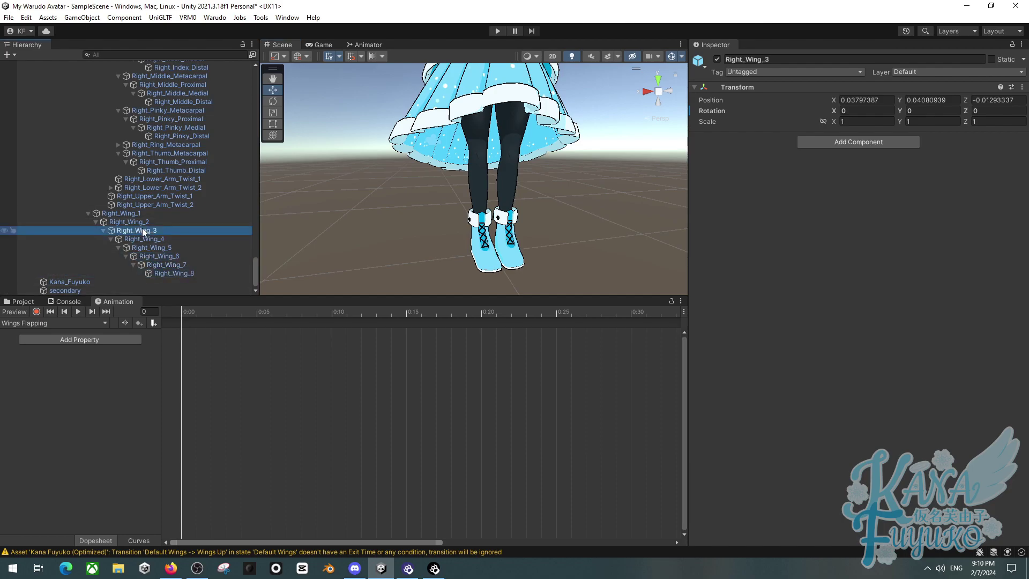
click(63, 323)
click(58, 336)
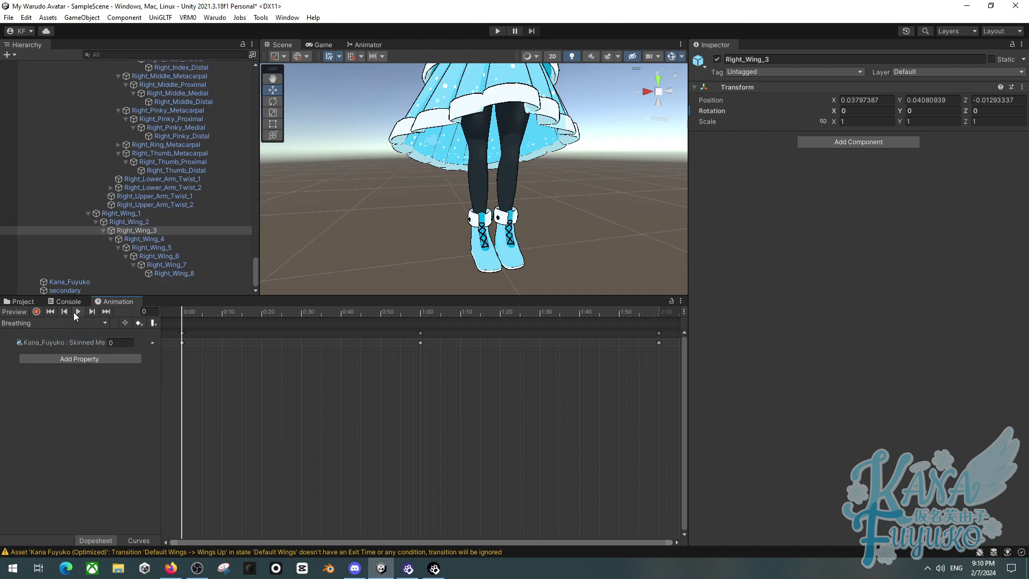
click(36, 310)
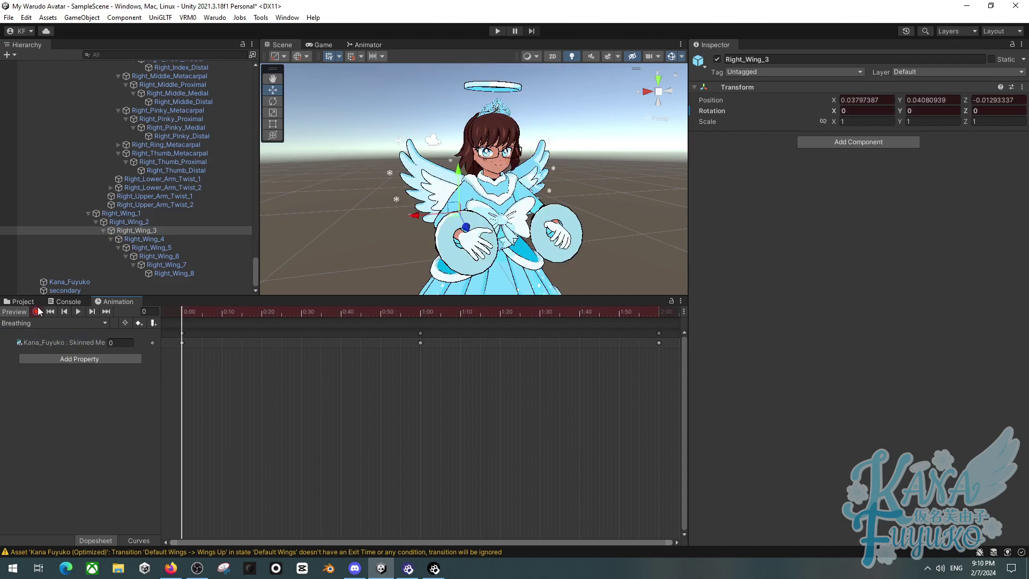
key(e)
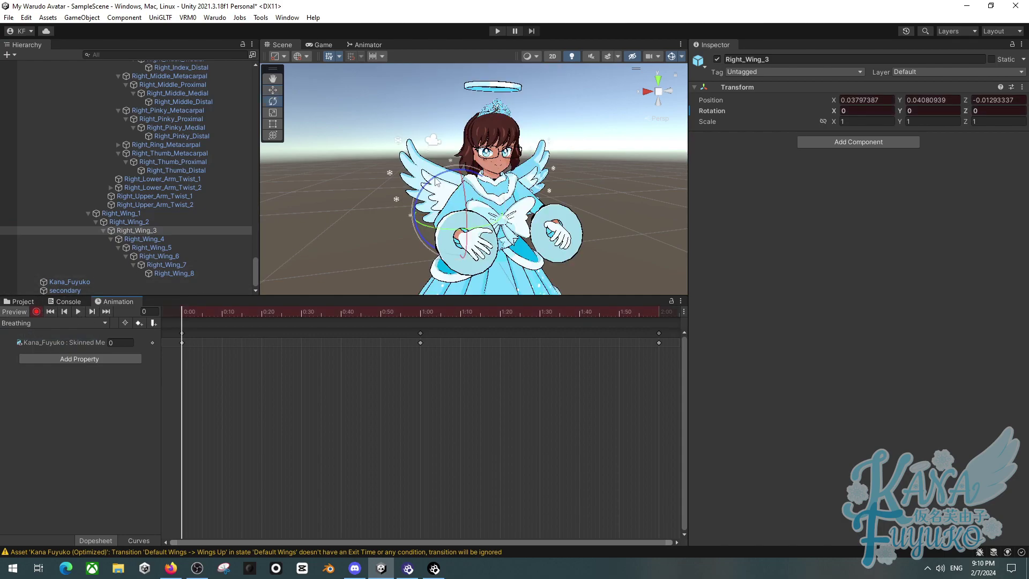
drag(416, 312, 420, 313)
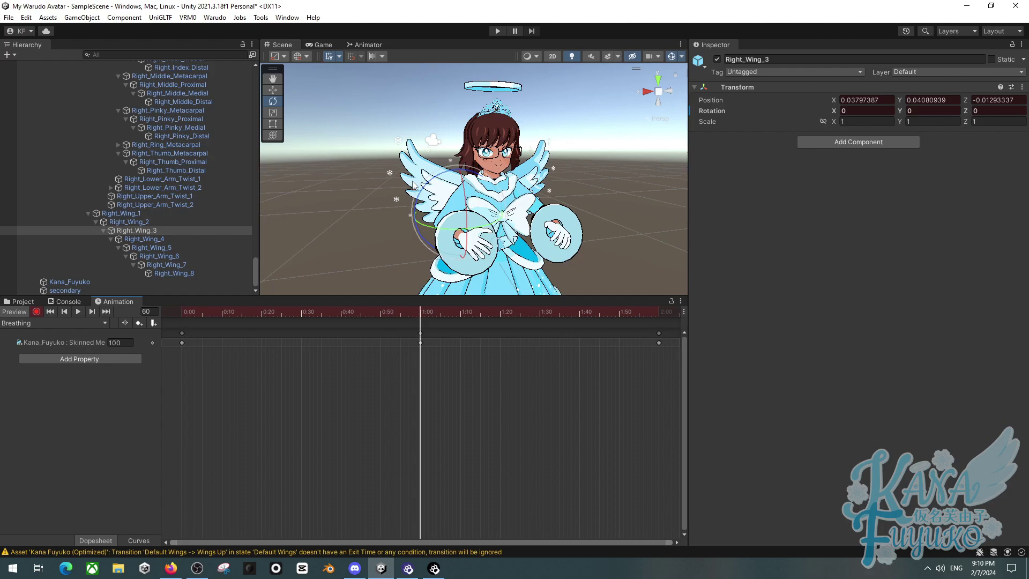
drag(431, 192, 458, 161)
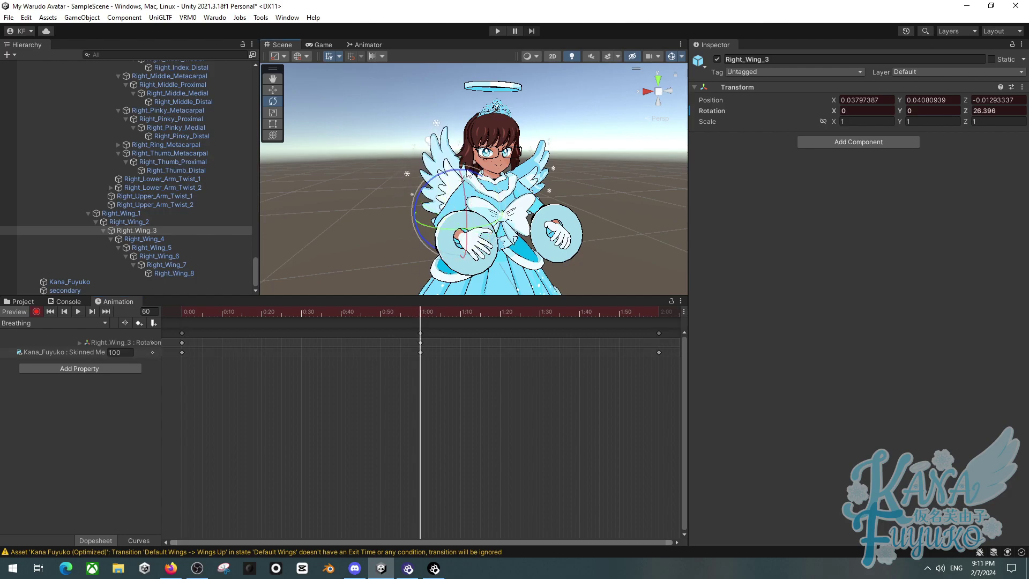
Key Left_Wing_3 at frame 60 of the Breathing clip with the mirrored Z rotation of -26.396.
click(984, 110)
drag(255, 265, 248, 105)
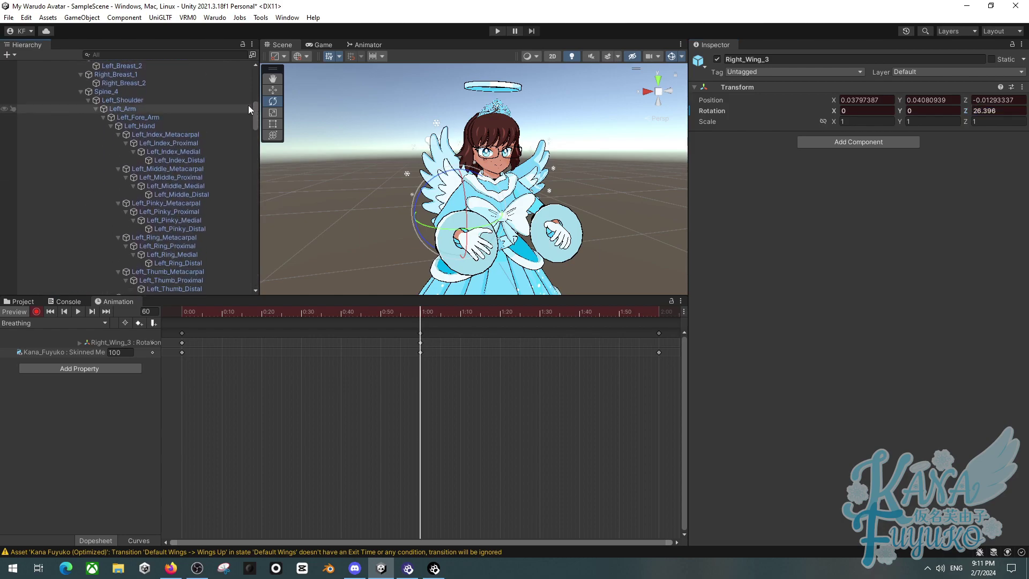
click(87, 100)
click(141, 129)
drag(474, 186, 467, 215)
click(976, 111)
text(-26.396)
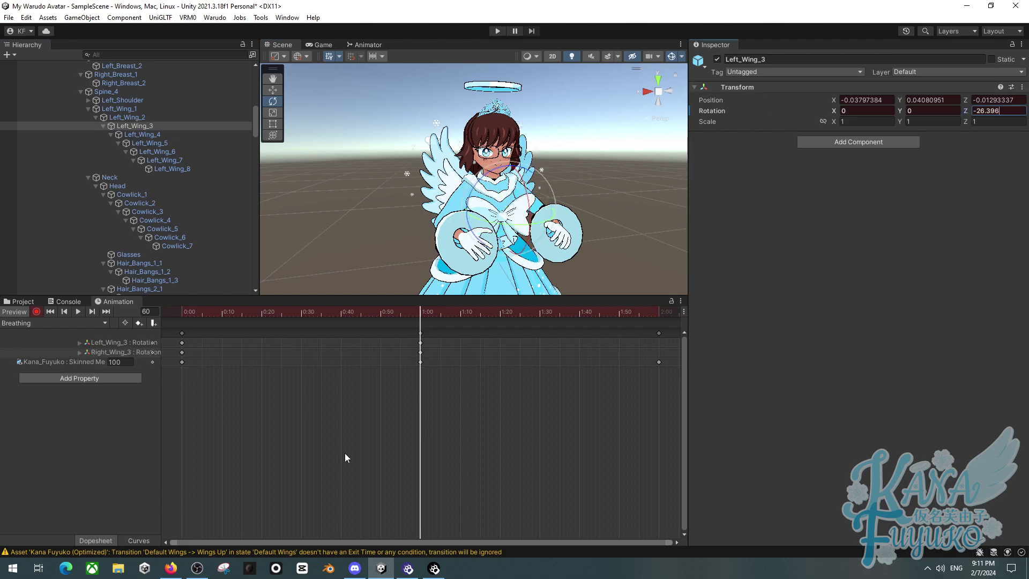
Copy the starting rotation keyframes of both wings to 2:00 in the Breathing clip and play back the loop.
drag(194, 342, 177, 354)
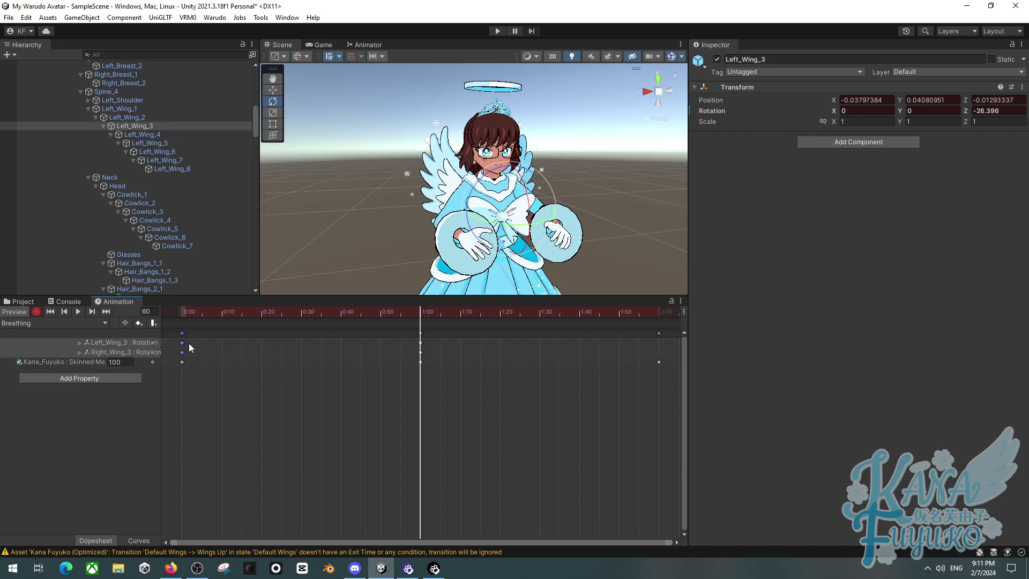
click(660, 312)
key(ctrl+v)
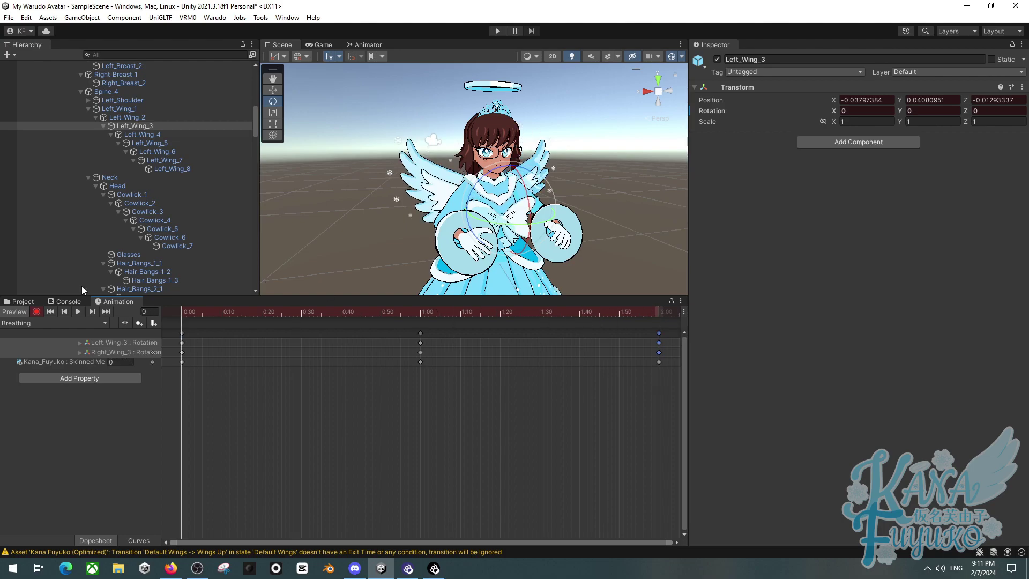
click(79, 312)
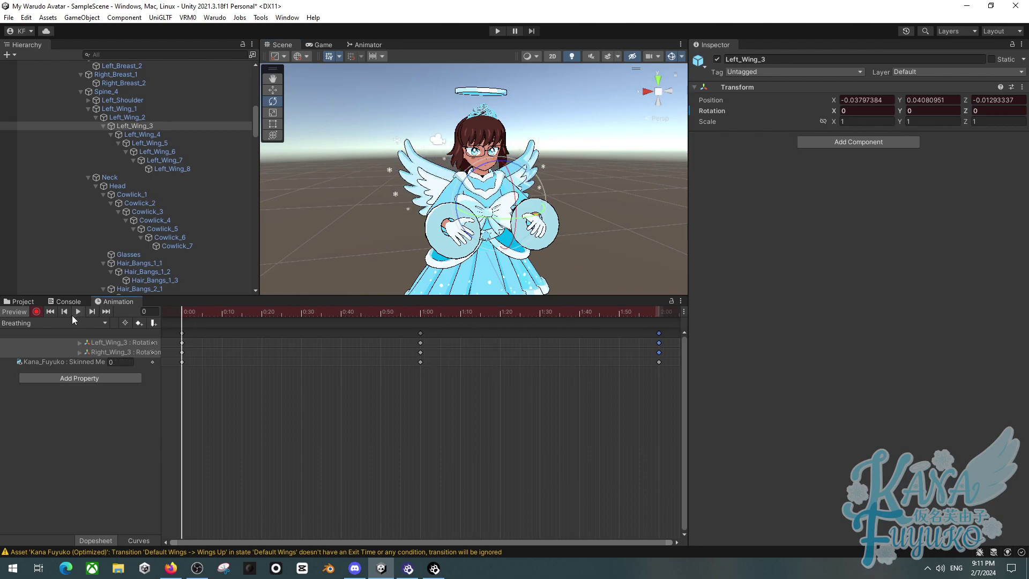
Record a Left_Wing_3 rotation keyframe of about 63.2 on Z at frame 30 of the Wings Flapping clip.
click(38, 323)
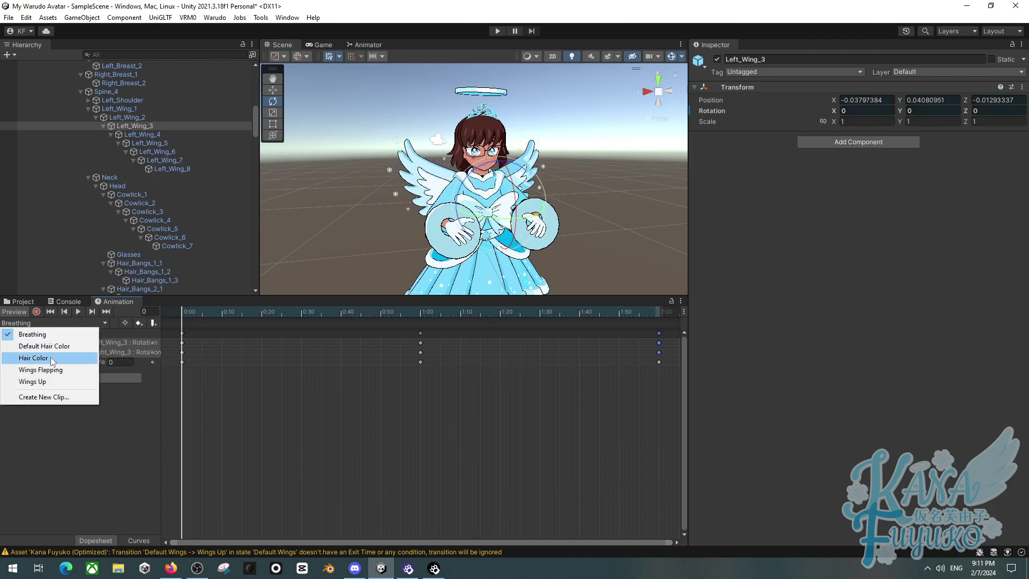
click(55, 370)
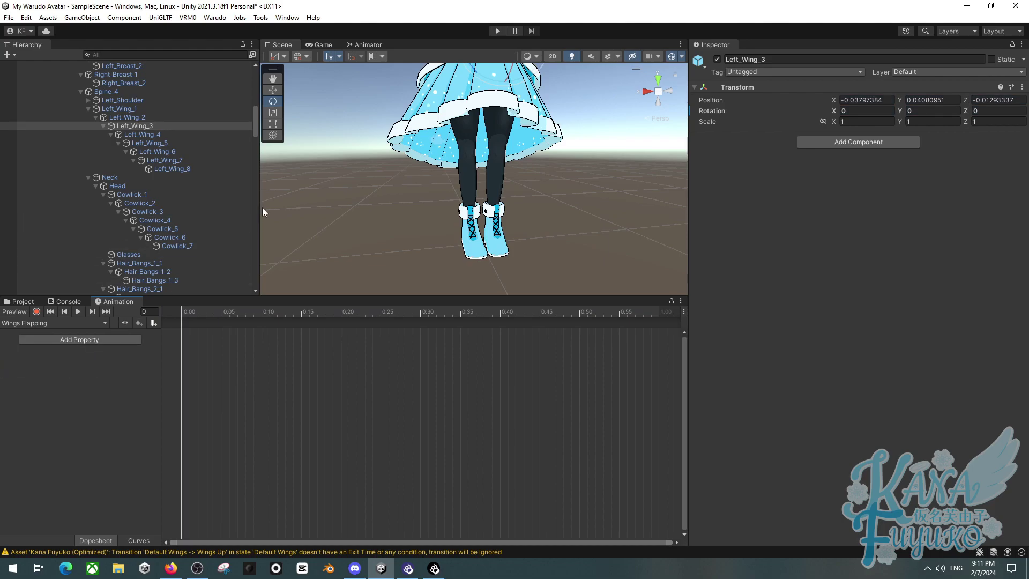
click(36, 311)
scroll(335, 345, down, 2)
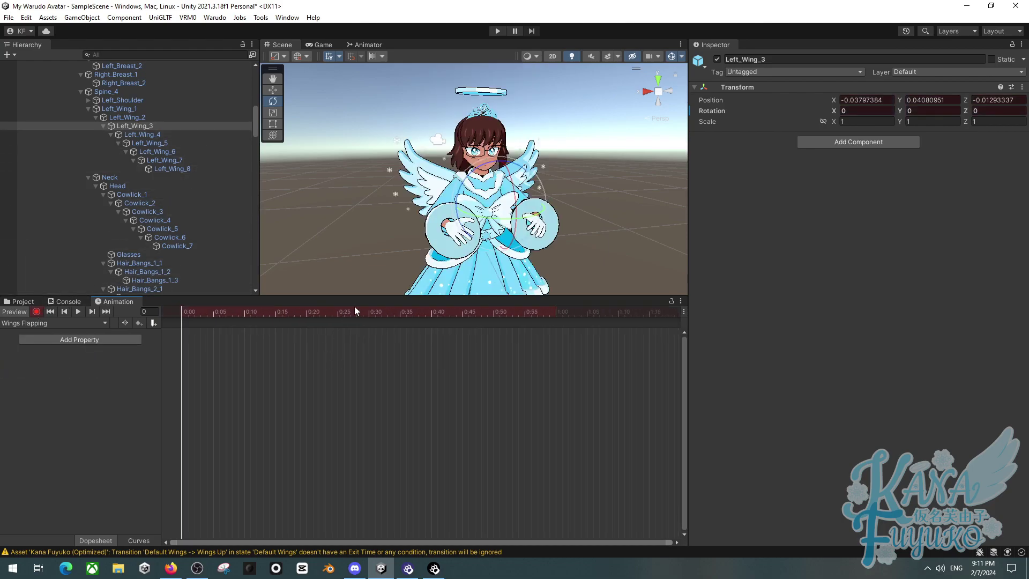
click(369, 311)
drag(469, 185, 587, 179)
right_drag(570, 192, 495, 210)
Key Right_Wing_3 at frame 30 of the Wings Flapping clip with the mirrored Z rotation of -63.214.
click(990, 112)
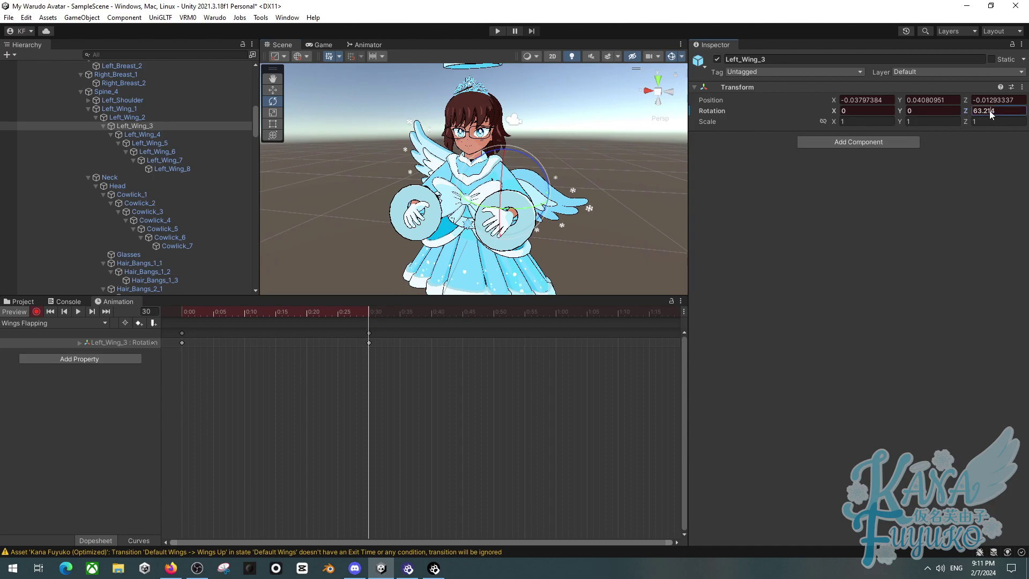
drag(256, 128, 247, 271)
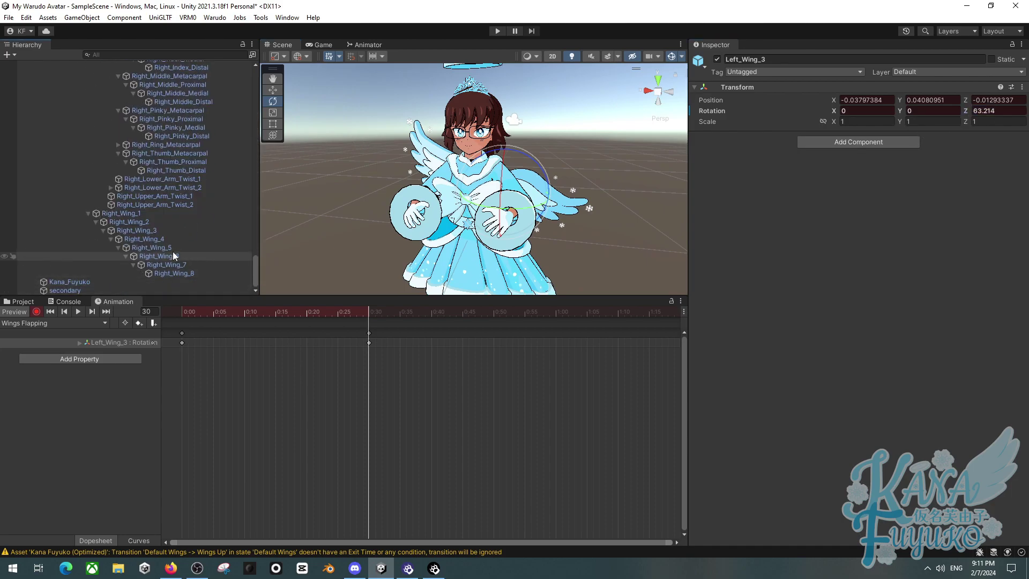
click(136, 231)
drag(423, 159, 391, 226)
click(1006, 111)
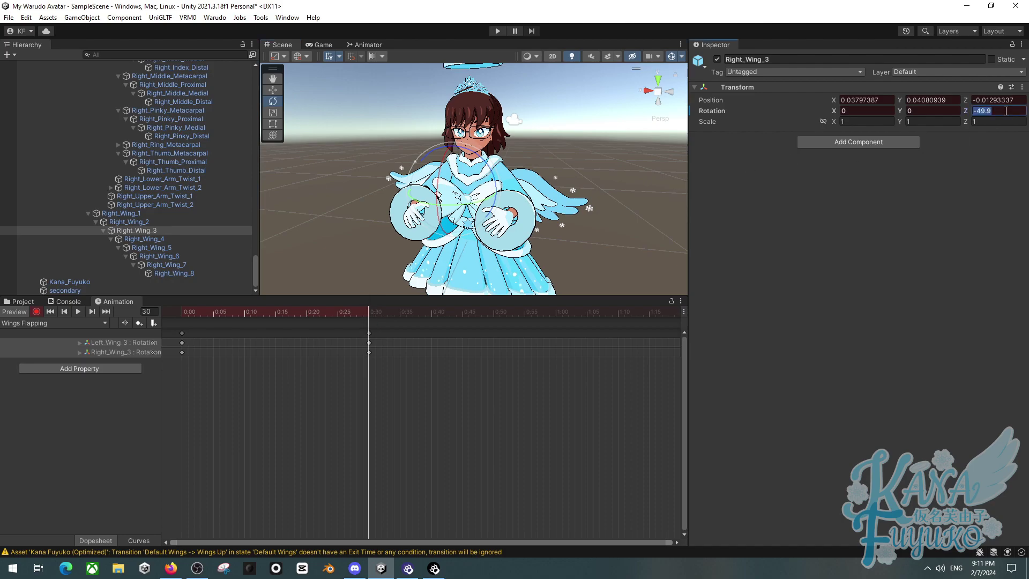
text(-63.214)
right_drag(589, 209, 634, 216)
key(a)
Copy the starting rotation keyframes of both wings to frame 60 of the Wings Flapping clip.
drag(231, 376, 174, 340)
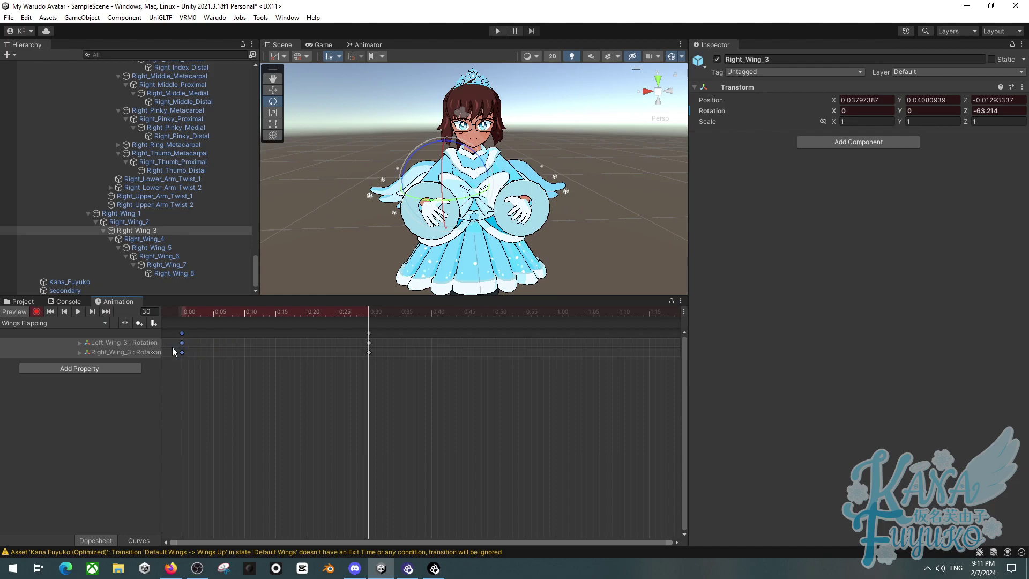
click(556, 312)
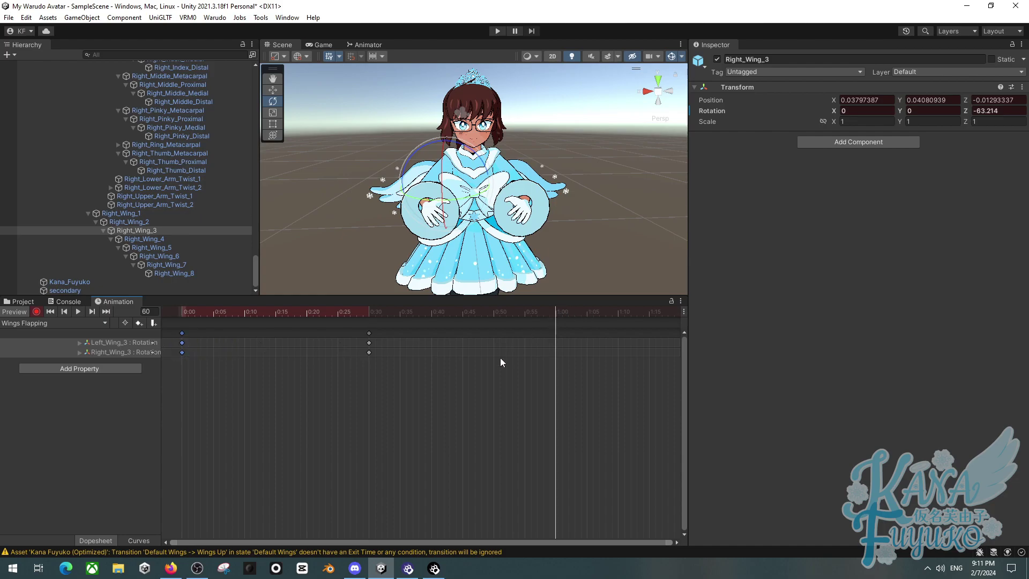
key(ctrl+v)
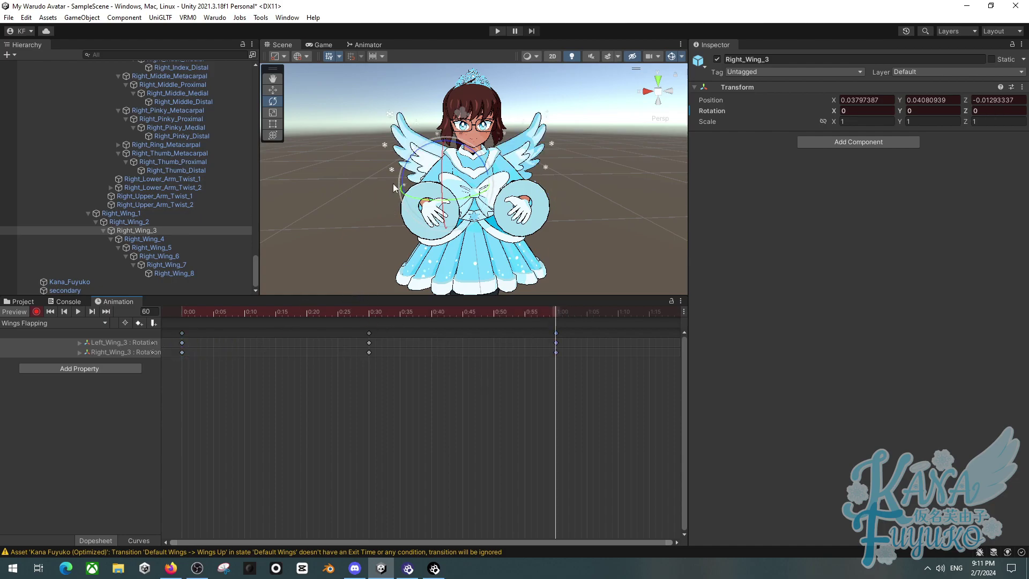
scroll(352, 349, down, 6)
scroll(182, 356, down, 1)
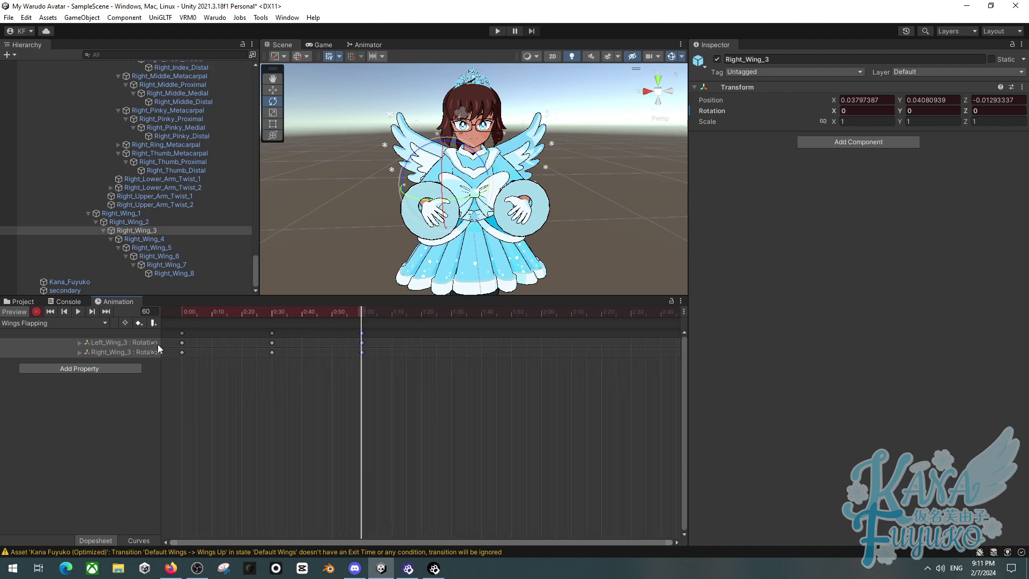
Play back the Wings Flapping clip and examine the wing motion from the front and side, then stop playback.
click(182, 313)
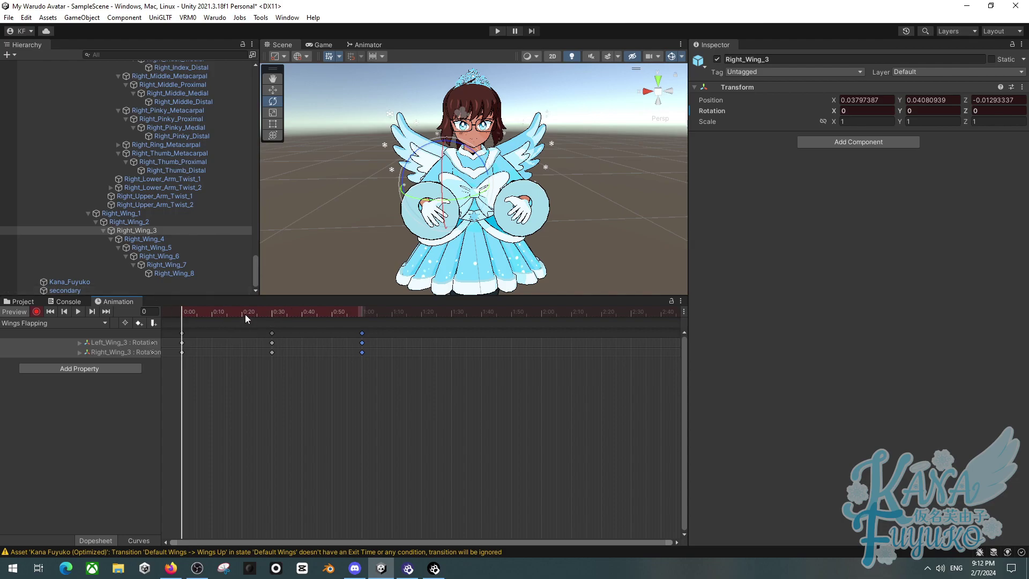
drag(265, 314, 214, 319)
click(78, 311)
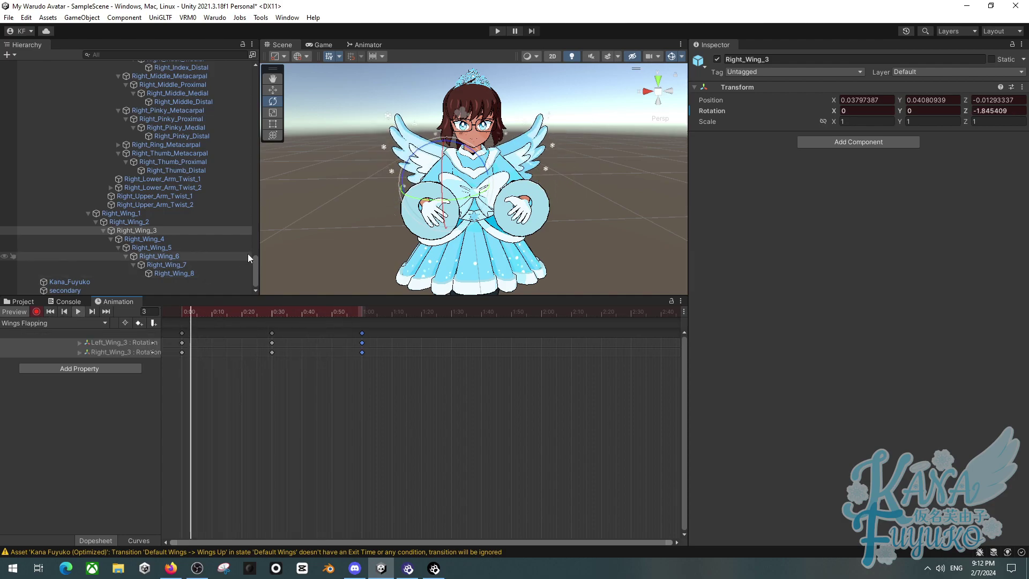
right_drag(347, 233, 382, 233)
key(a)
alt+drag(382, 233, 339, 245)
click(78, 312)
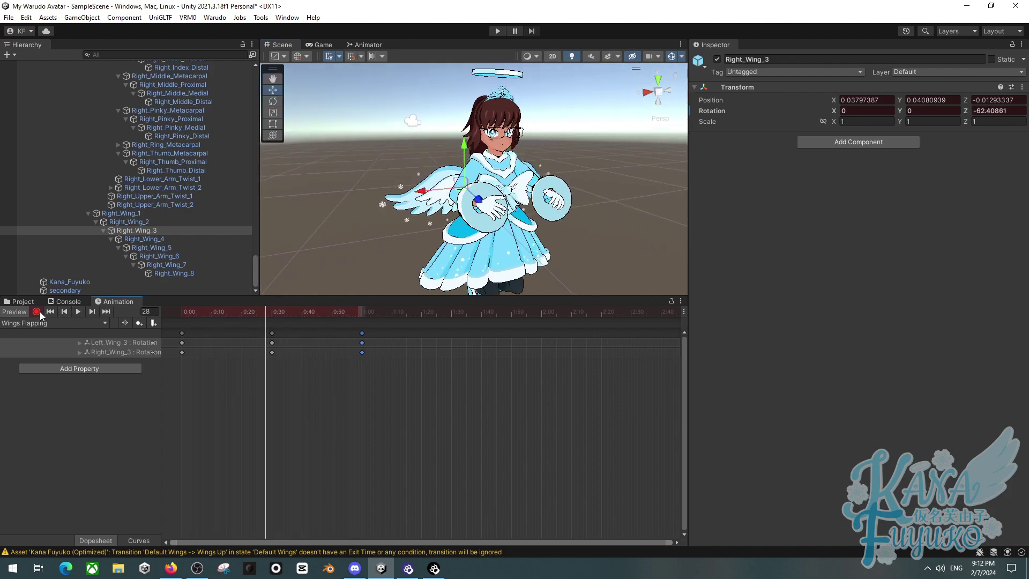
Record a Right_Wing_3 rotation keyframe of about 34 on Z at frame 0 of the Wings Up clip.
click(94, 322)
click(54, 382)
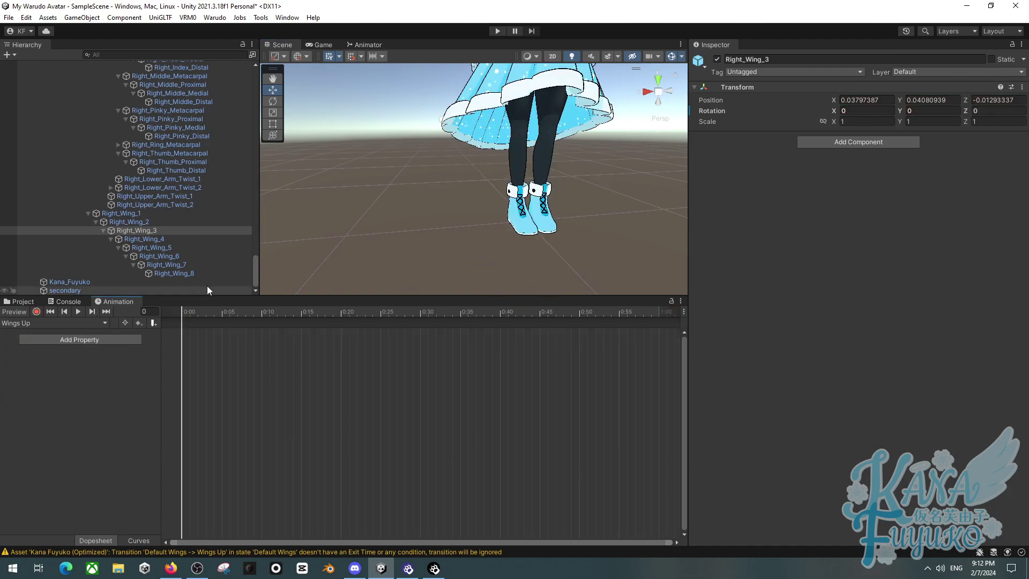
key(e)
right_drag(455, 206, 491, 185)
drag(430, 180, 481, 161)
Key Left_Wing_3 at frame 0 of the Wings Up clip with the mirrored Z rotation of -33.982.
click(991, 110)
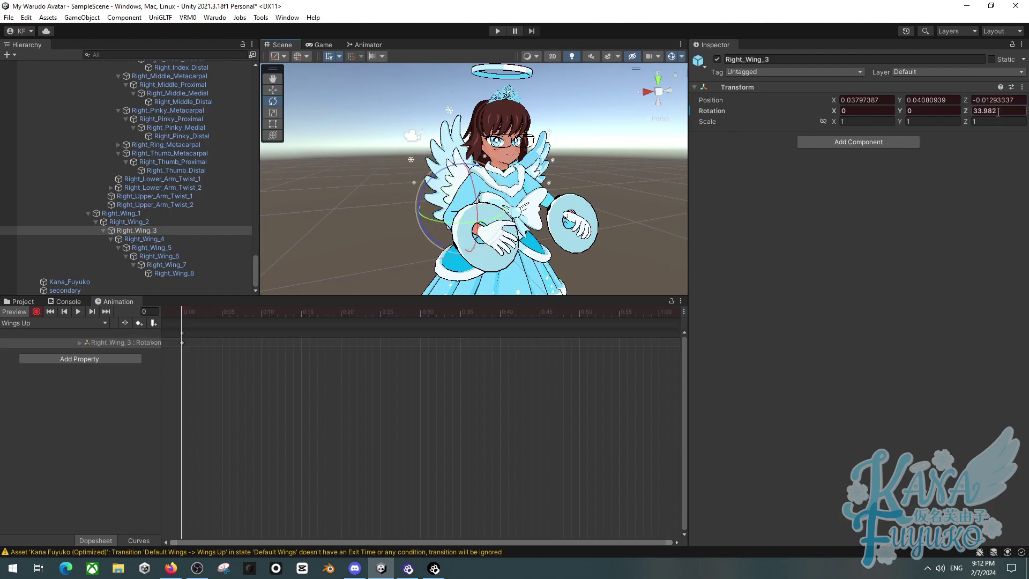
scroll(208, 189, up, 10)
scroll(204, 189, up, 15)
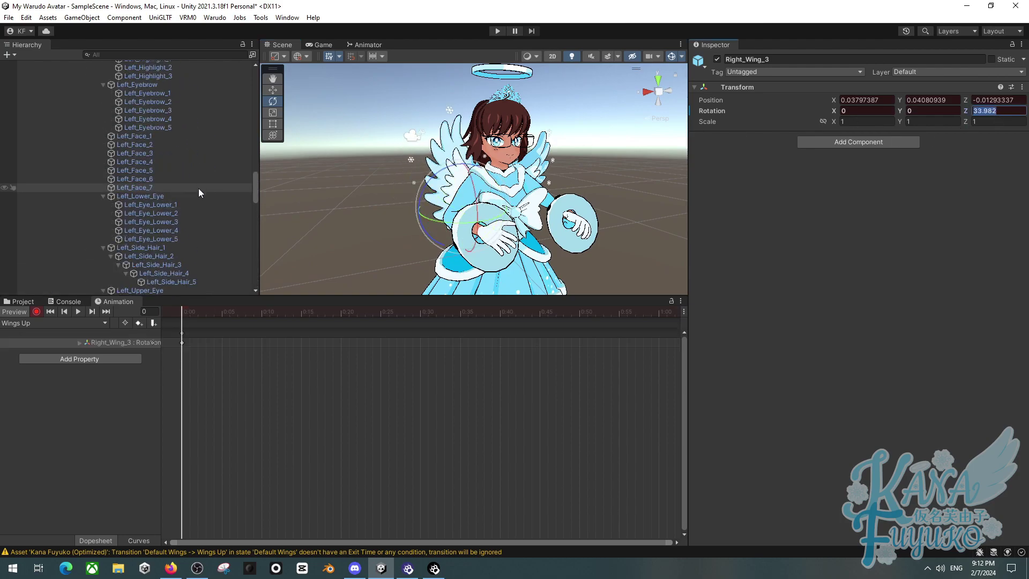
scroll(188, 191, up, 4)
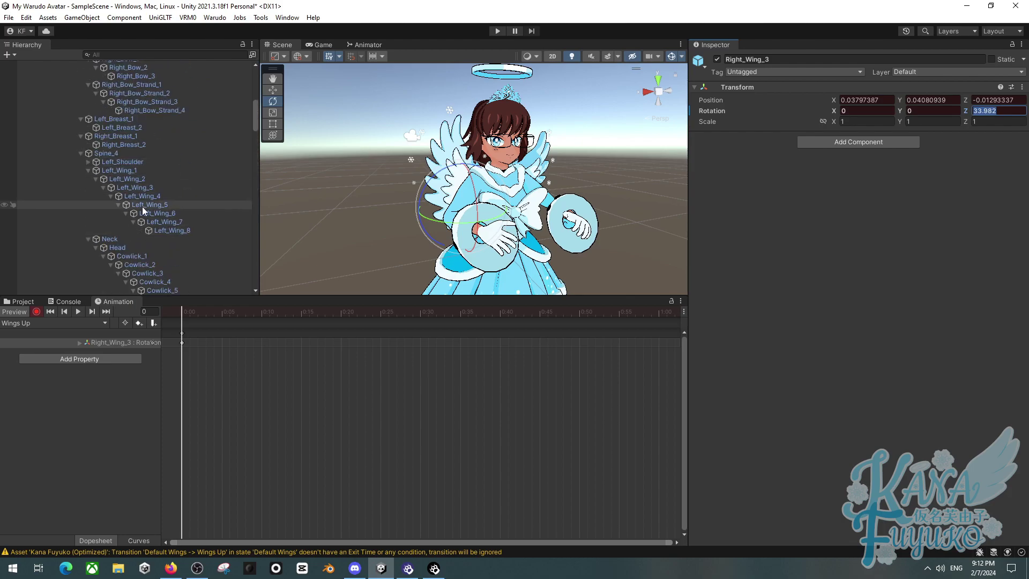
click(150, 188)
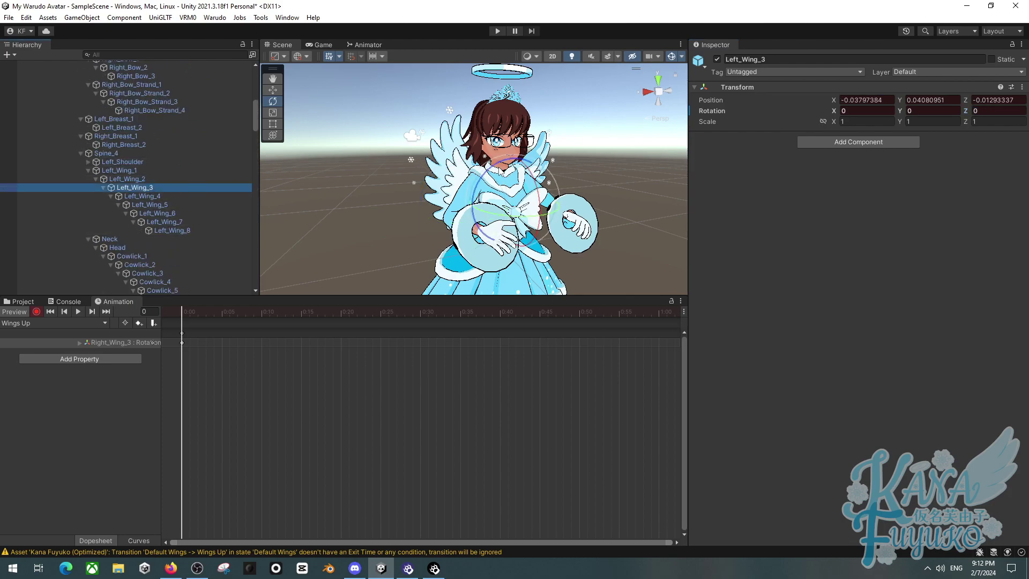
drag(486, 173, 475, 187)
click(997, 109)
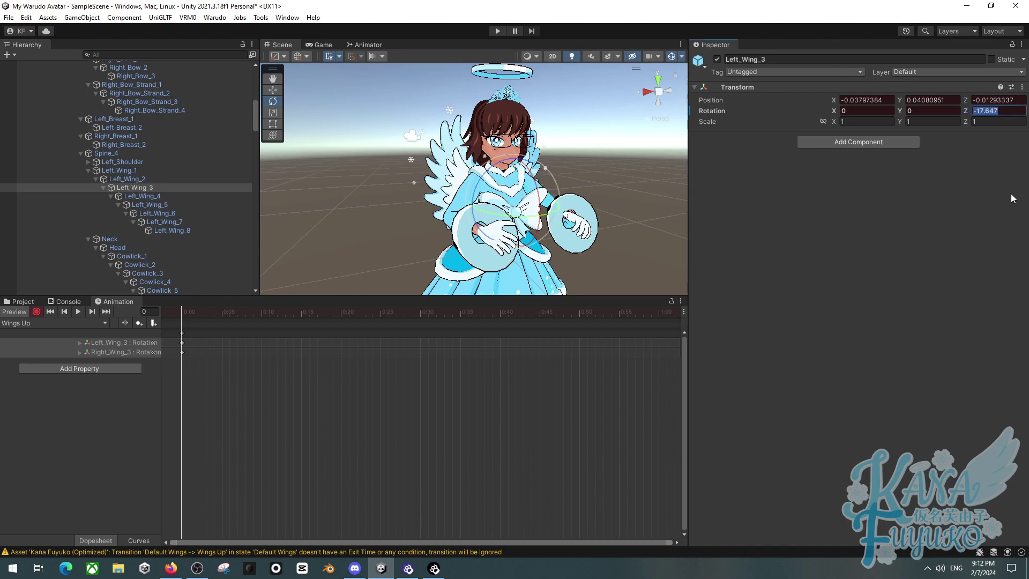
text(-33.982)
Check the raised wings from the front while scrubbing the Wings Up timeline, and return to frame 0.
right_drag(649, 189, 602, 178)
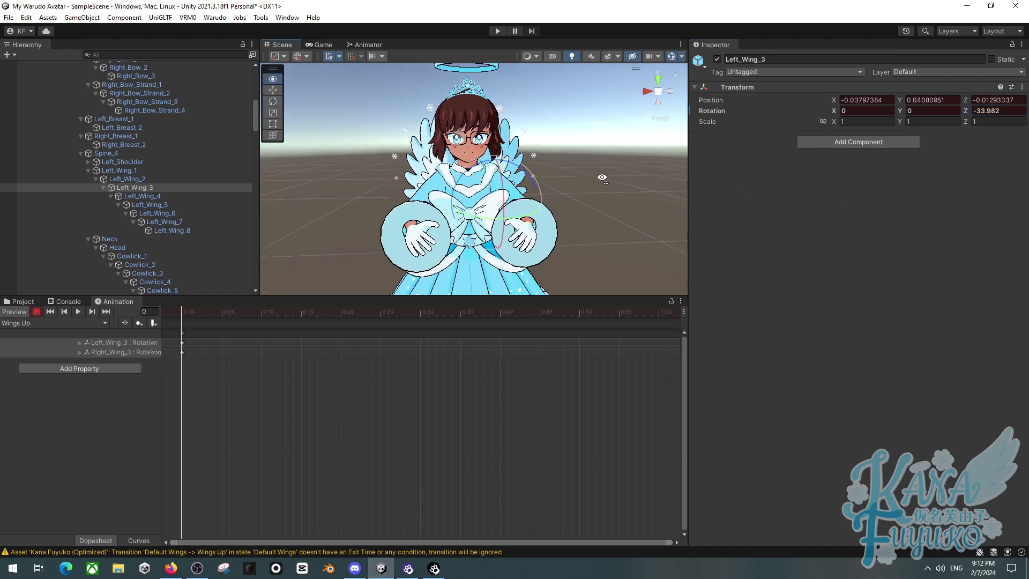
alt+drag(602, 178, 590, 175)
drag(206, 309, 332, 309)
click(182, 311)
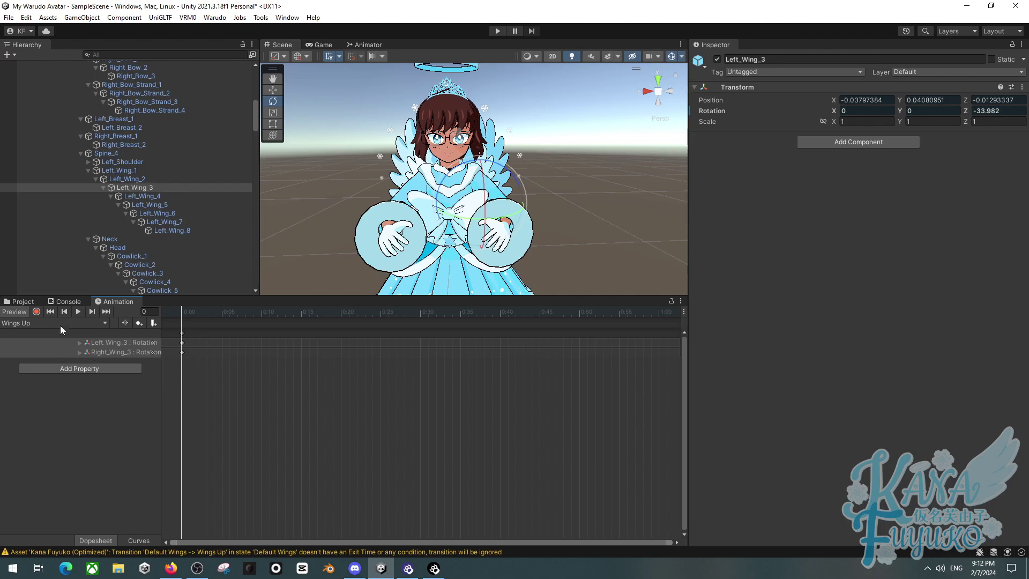
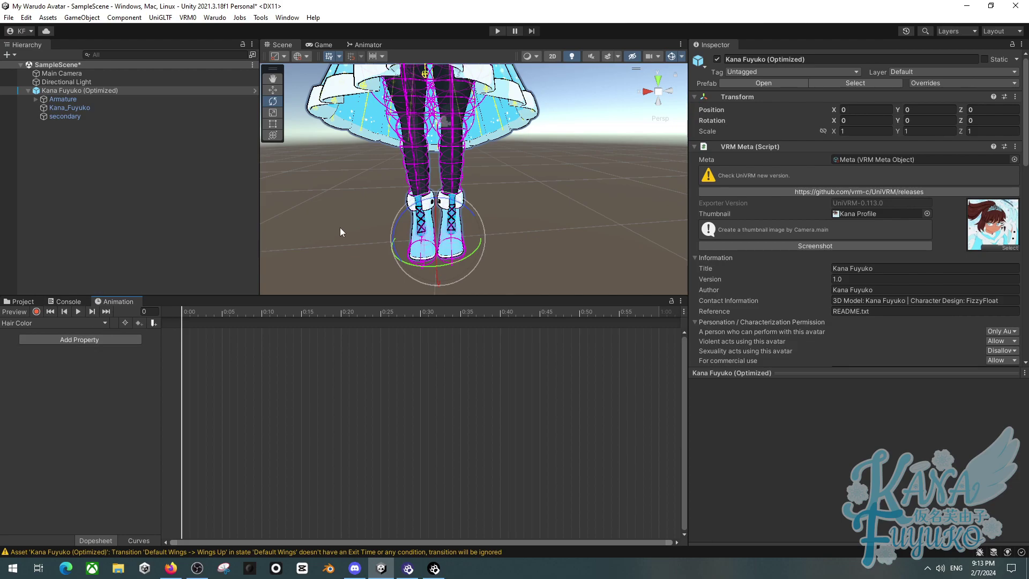
Open the avatar's Materials folder and bring up the settings of the Hair material.
key(w)
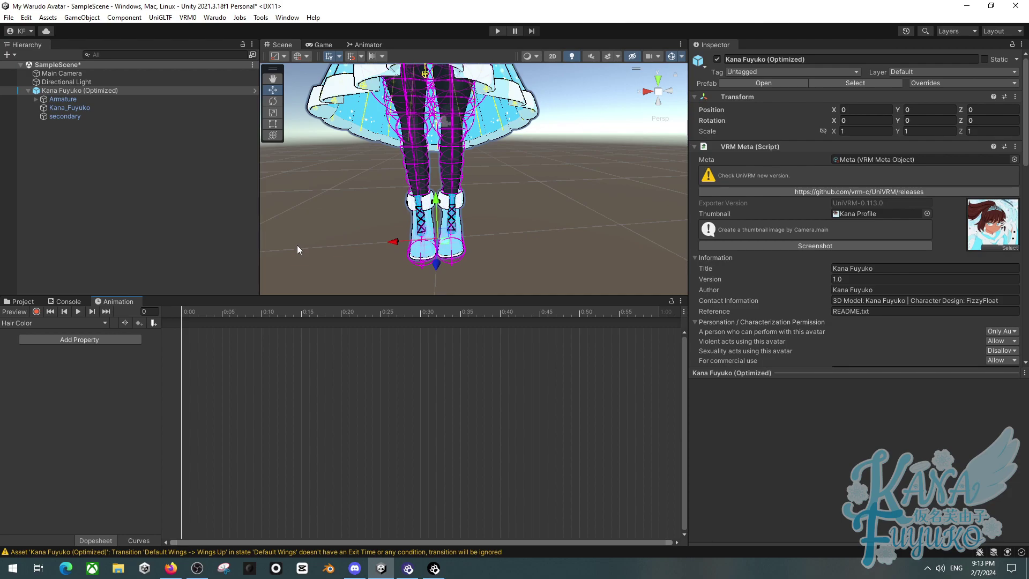
scroll(252, 430, down, 1)
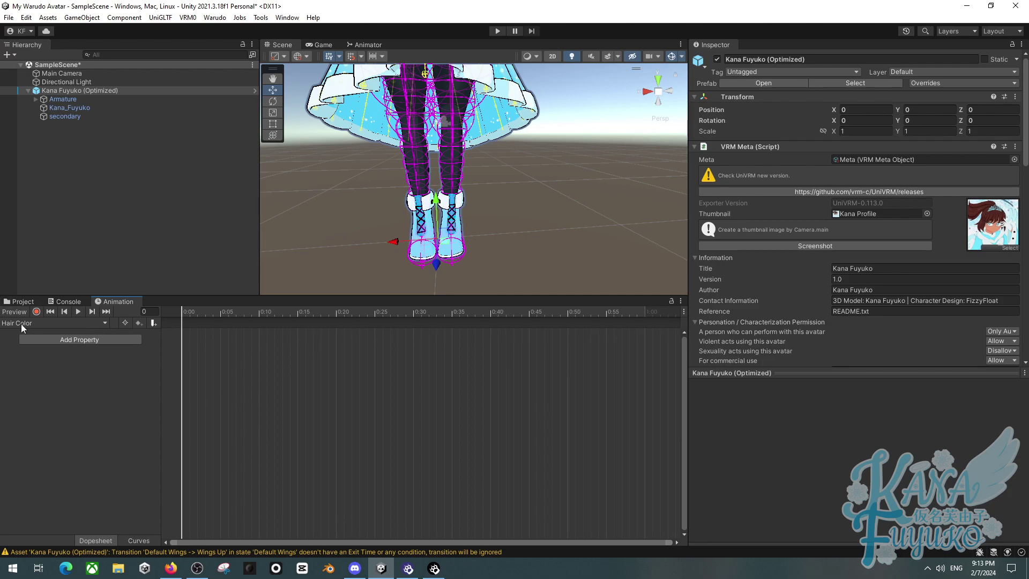
right_drag(423, 204, 428, 164)
key(s)
key(w)
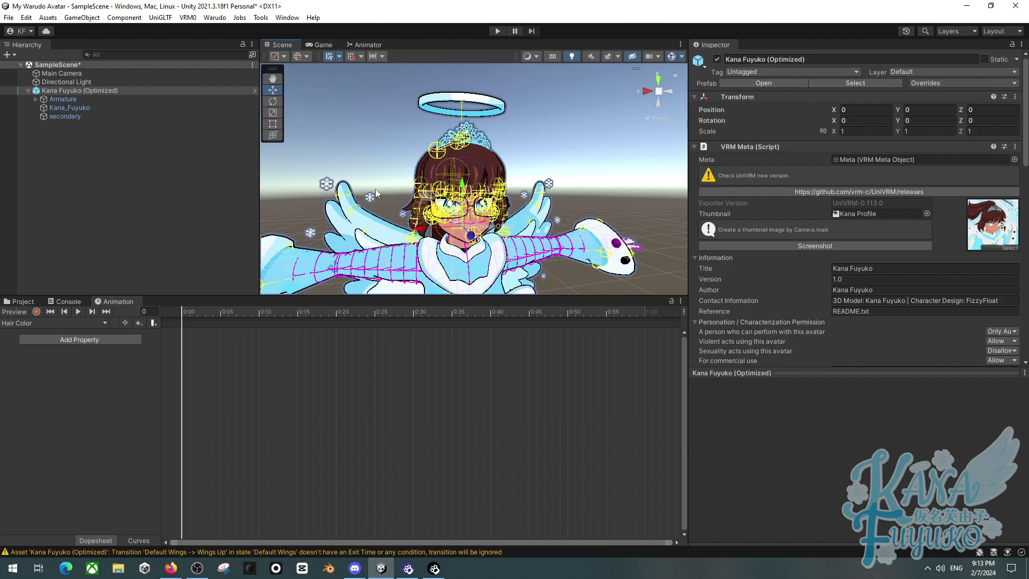
key(s)
right_drag(375, 194, 374, 250)
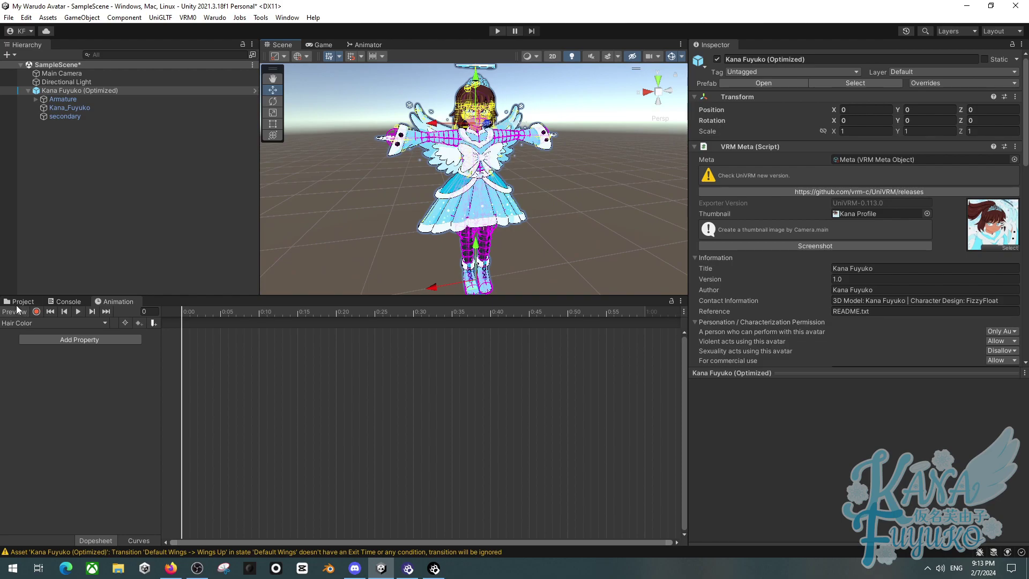
click(20, 302)
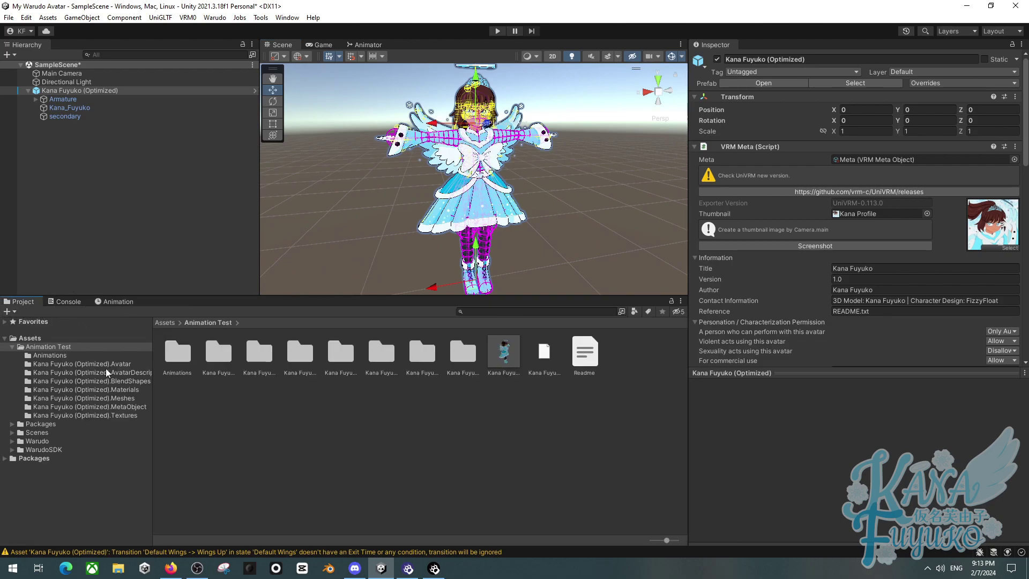
click(109, 386)
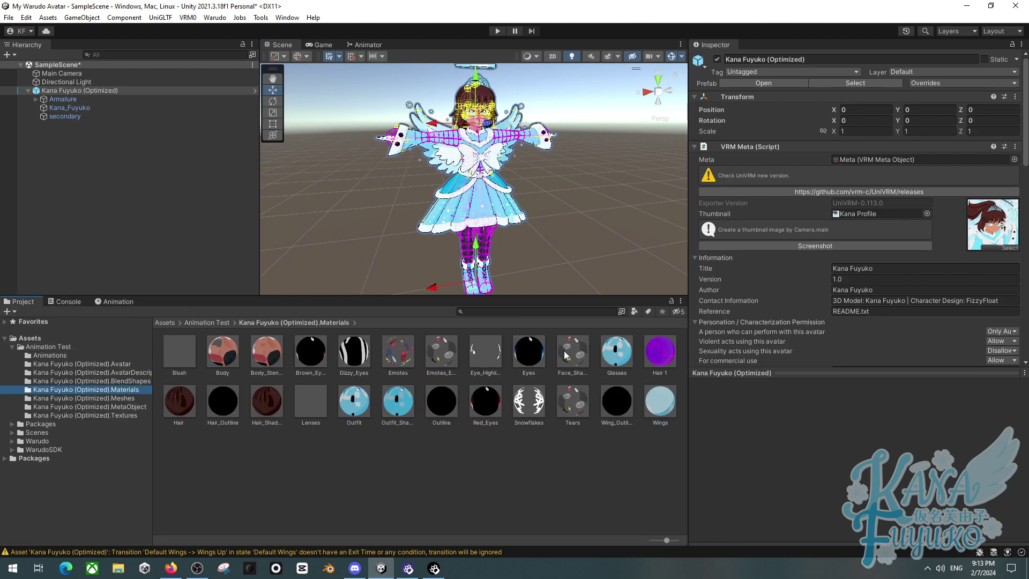
click(662, 351)
click(181, 410)
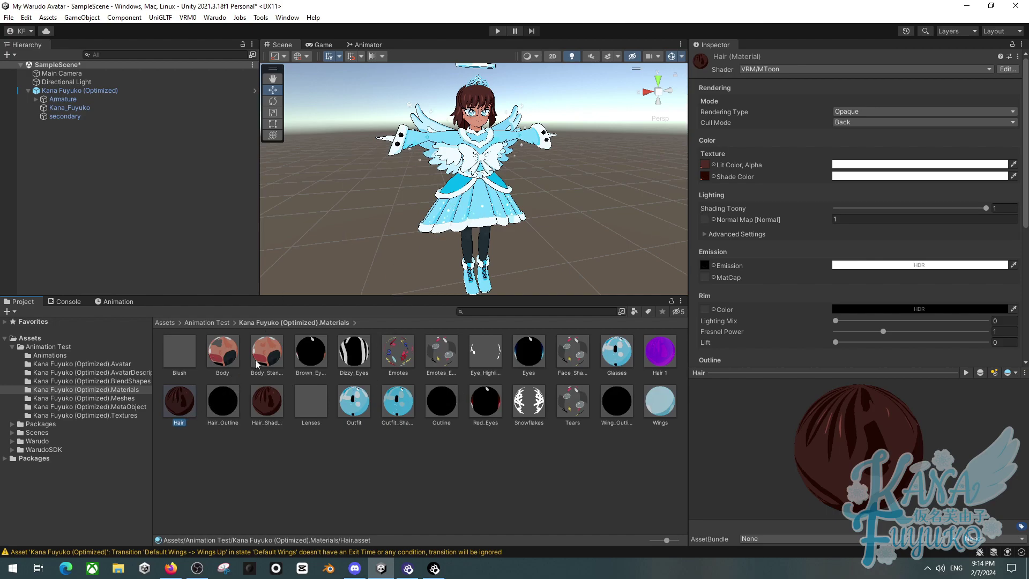
Examine the avatar's current hair and full figure in the scene from several distances and angles.
scroll(520, 72, up, 8)
right_drag(536, 158, 513, 166)
scroll(558, 96, down, 5)
key(s)
key(s)
key(w)
key(s)
key(w)
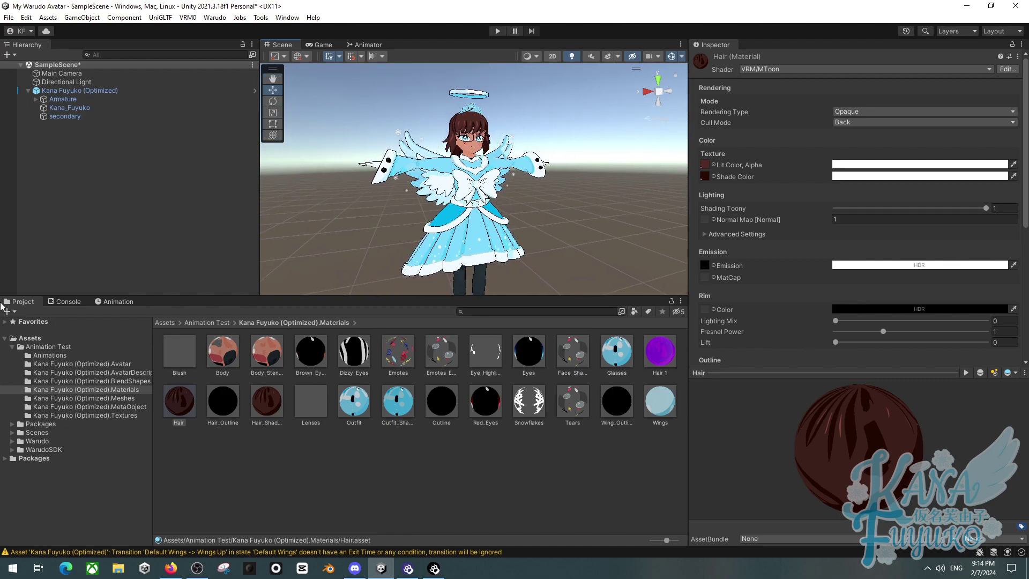
key(s)
right_drag(421, 171, 431, 217)
key(w)
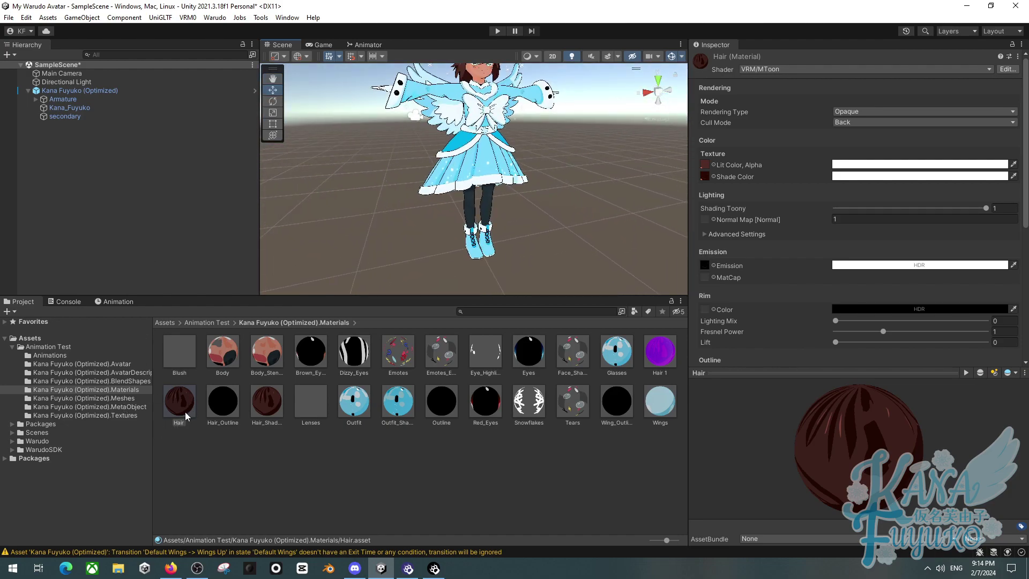
Duplicate the Hair material and set the copy's shader to Standard.
click(198, 448)
click(185, 404)
key(ctrl+d)
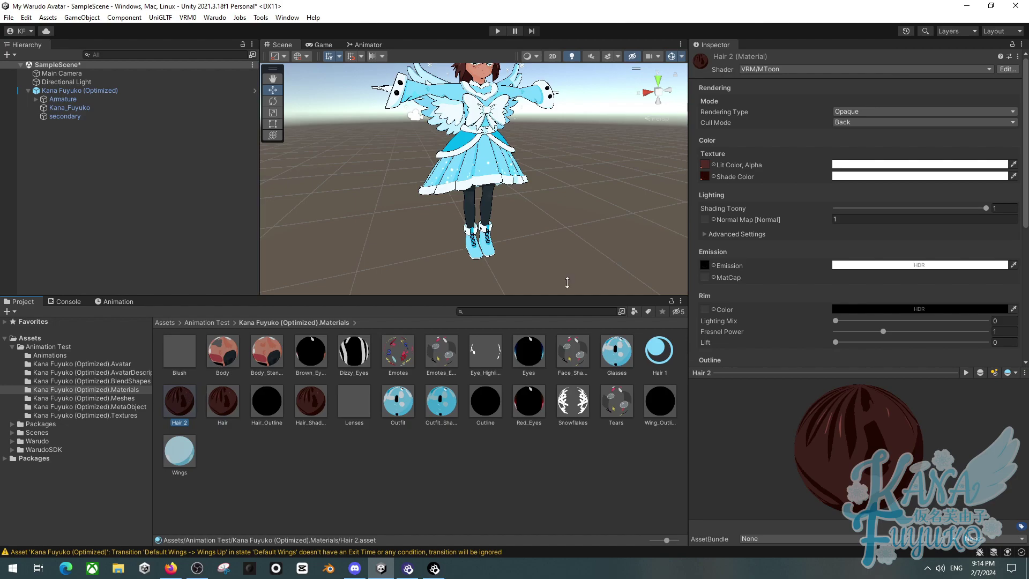
click(919, 165)
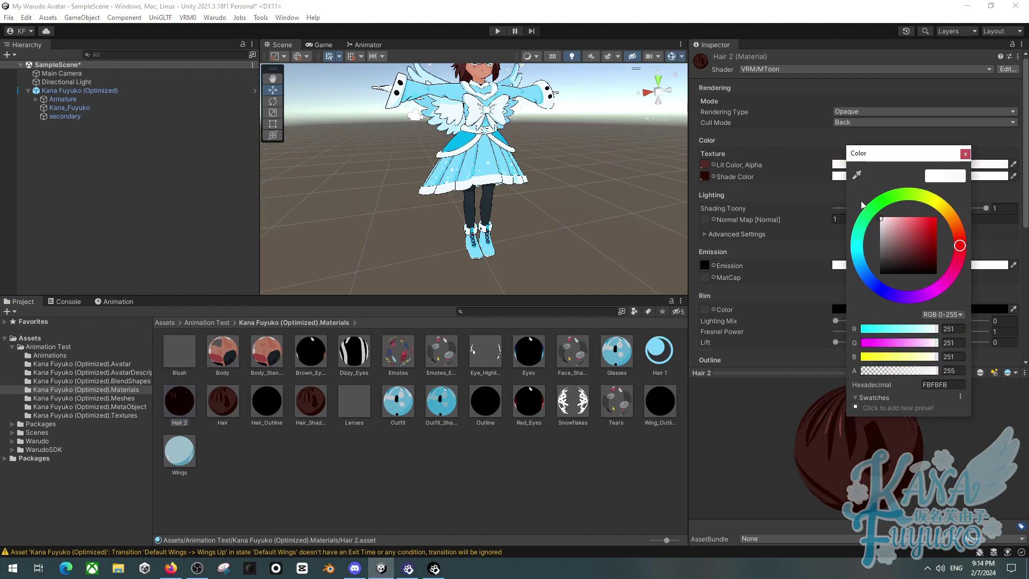
click(792, 72)
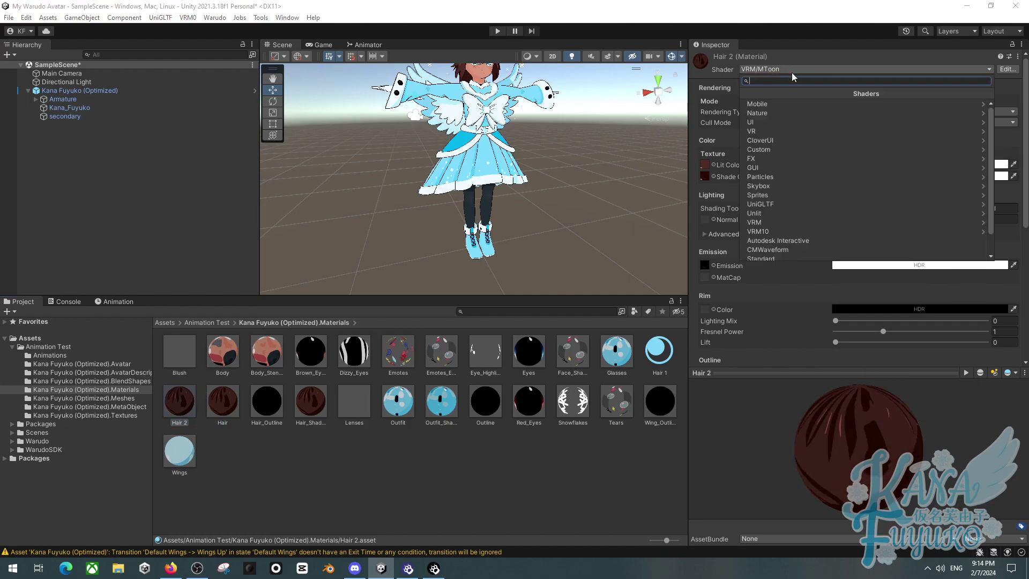
scroll(773, 239, down, 2)
click(770, 231)
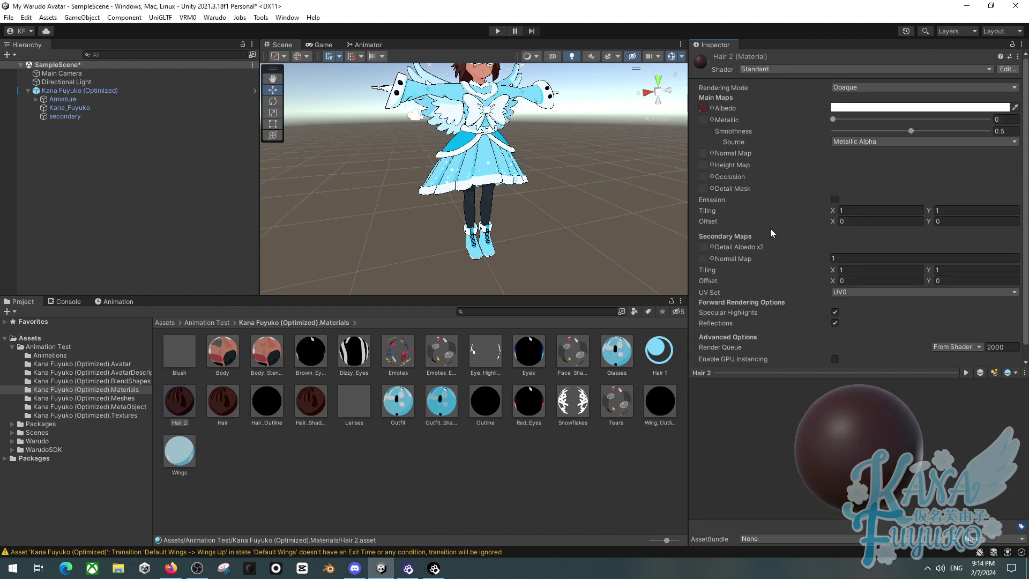
Examine the avatar's face and hair up close, and review the settings of the purple Hair 1 material.
right_drag(434, 153, 407, 118)
key(w)
key(w)
right_drag(488, 202, 384, 198)
key(a)
key(d)
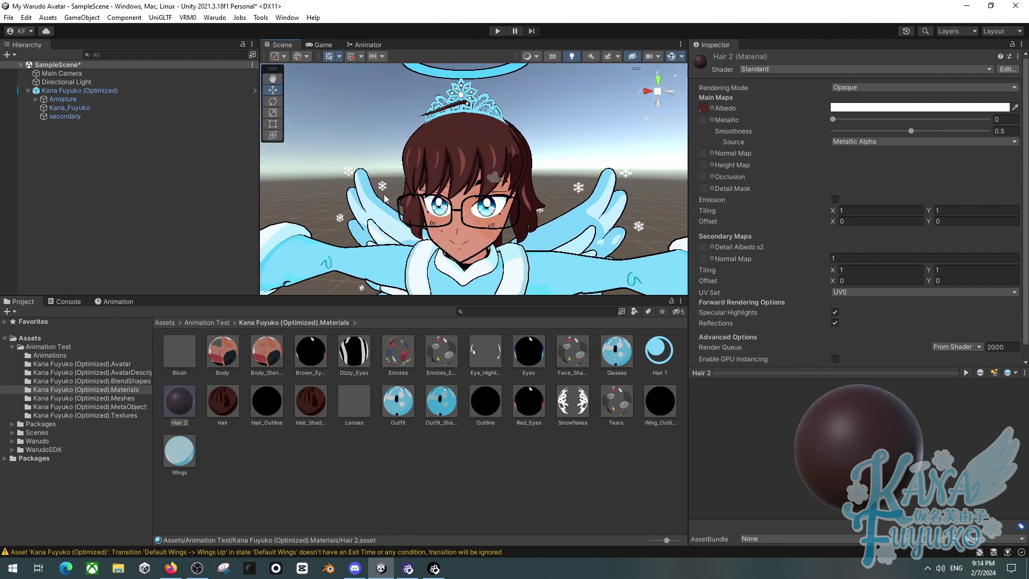
right_drag(453, 158, 487, 213)
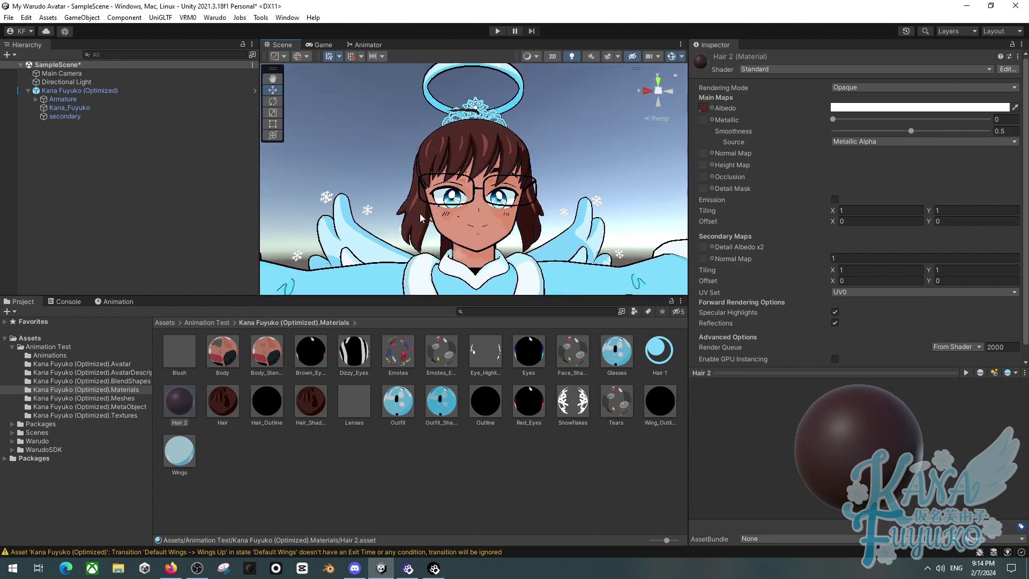
click(644, 356)
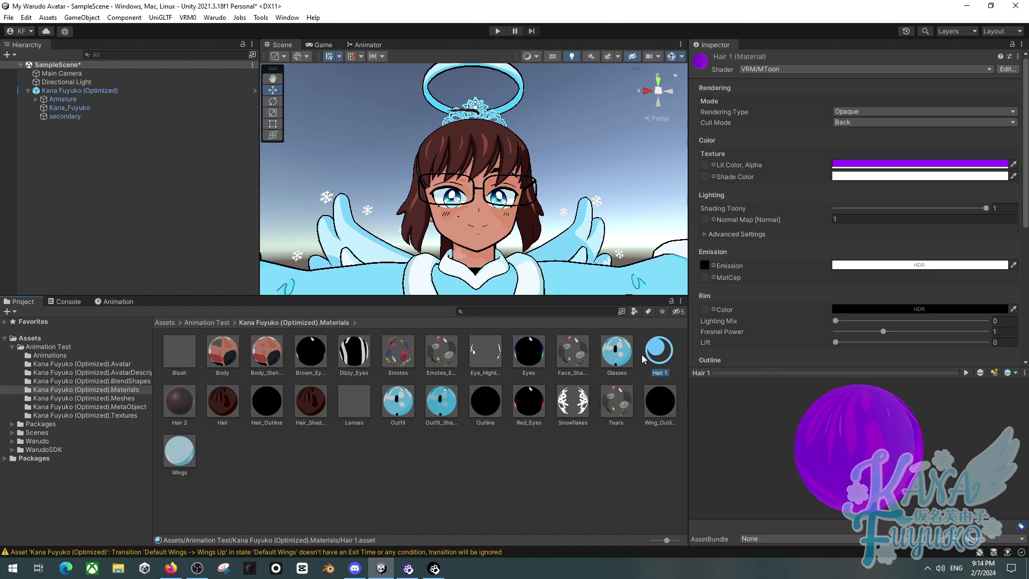
scroll(482, 214, down, 5)
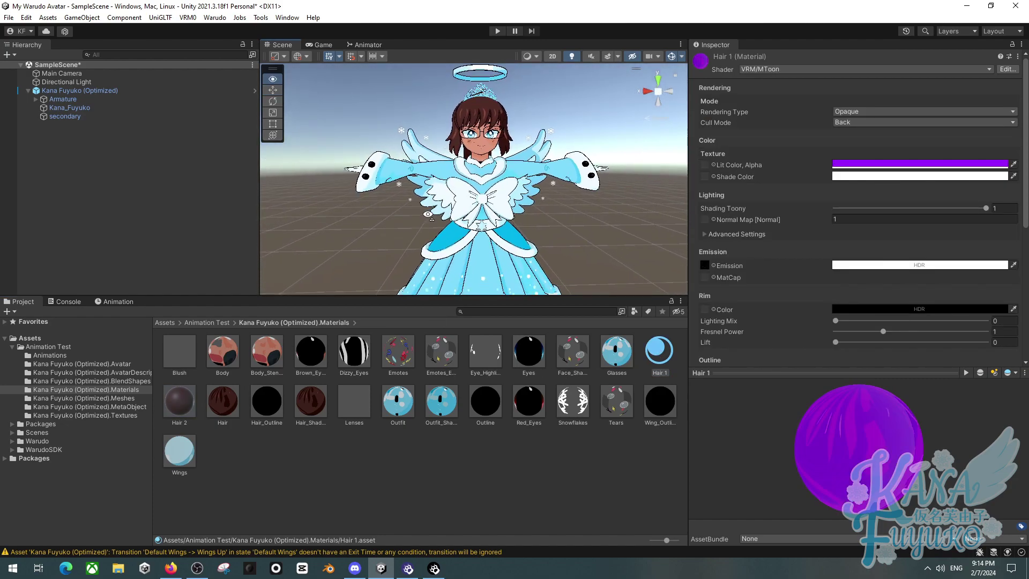
mouse_move(466, 214)
alt+mouse_down()
mouse_move(503, 217)
mouse_move(472, 217)
alt+mouse_up()
Delete the Hair 2 material from the Materials folder.
click(177, 397)
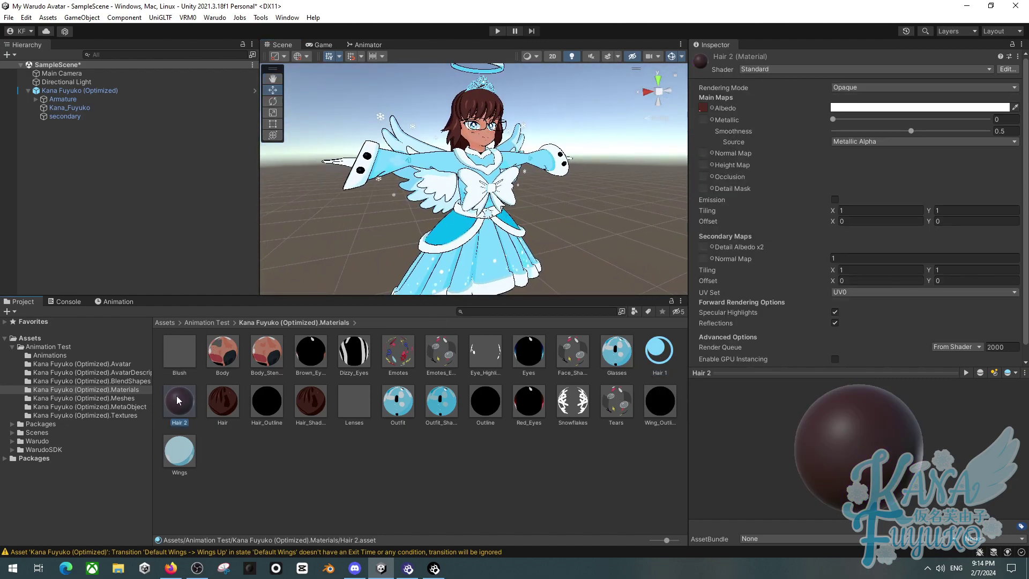
key(Delete)
click(556, 305)
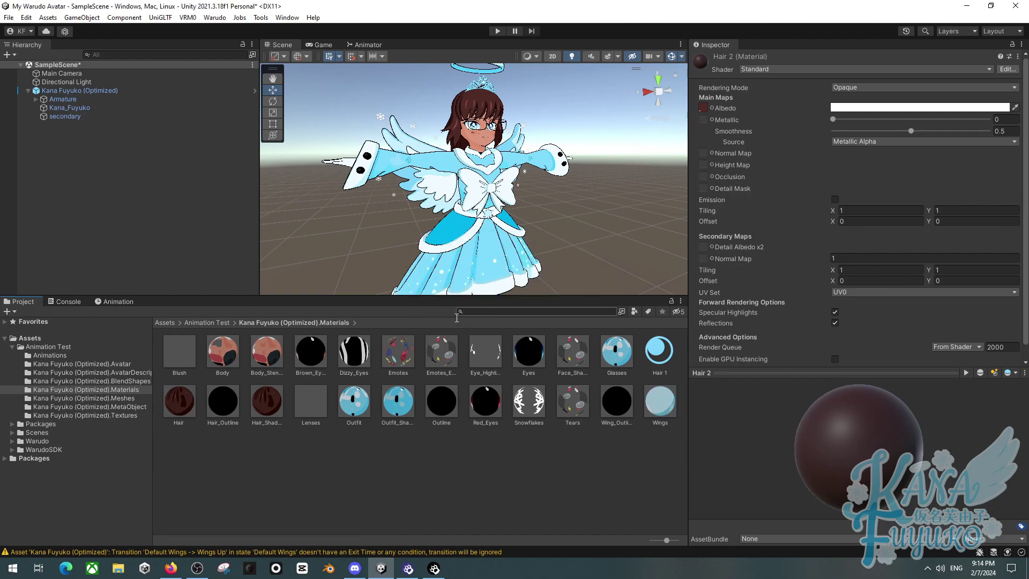
Select the Hair 1 material and turn on keyframe recording for the Hair Color clip.
click(658, 348)
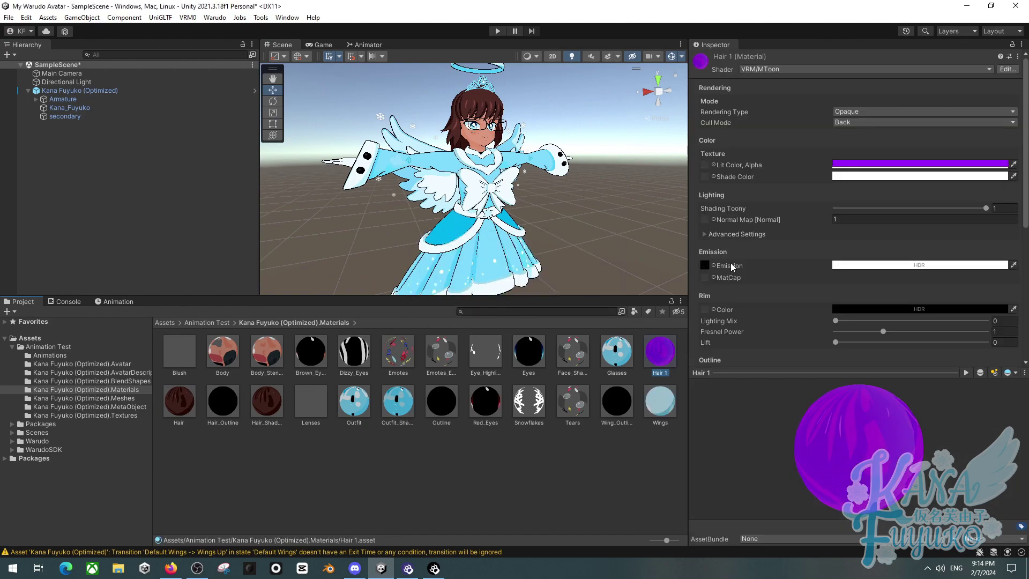
right_drag(482, 197, 432, 199)
key(s)
alt+drag(431, 199, 426, 210)
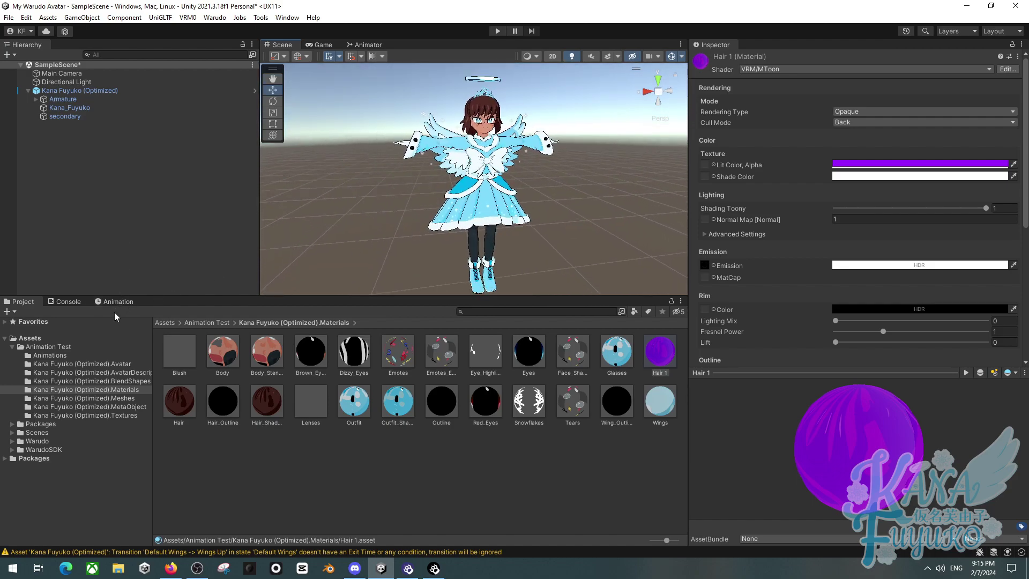
click(114, 302)
click(35, 312)
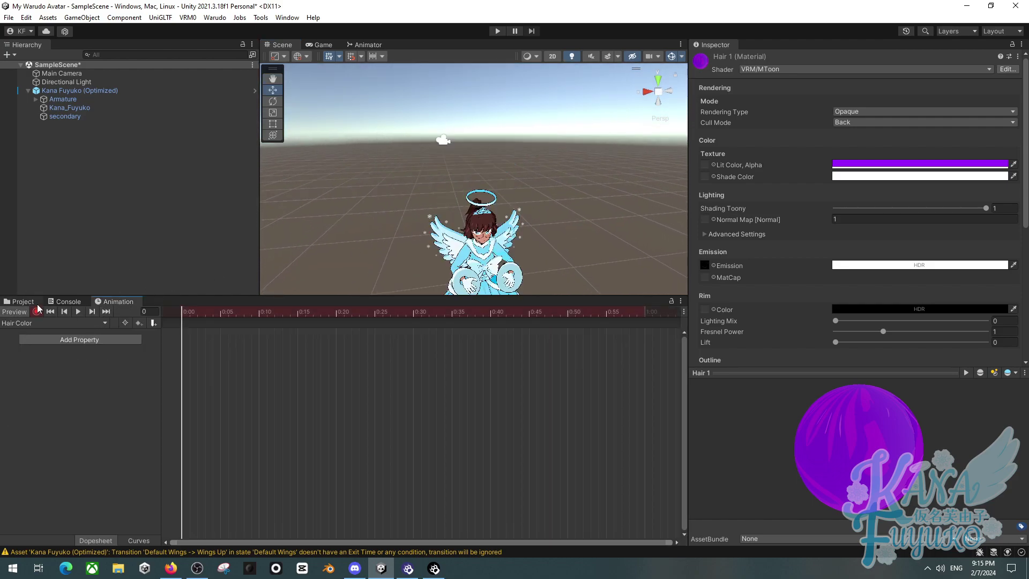
Apply the purple Hair 1 material to the avatar's hair while recording at frame 0 of the Hair Color clip.
alt+drag(351, 178, 306, 193)
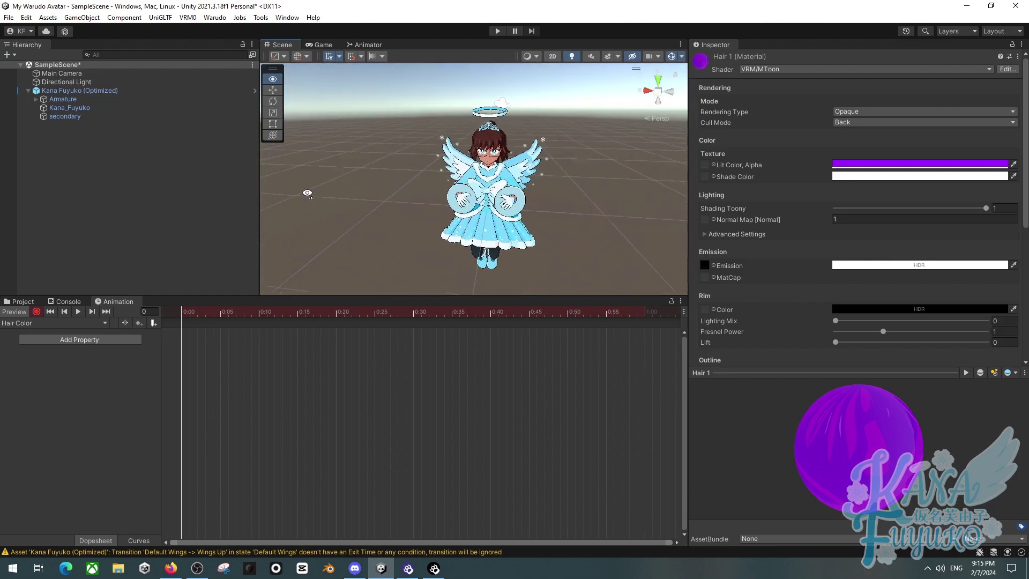
right_drag(534, 212, 477, 182)
key(w)
key(s)
key(d)
key(w)
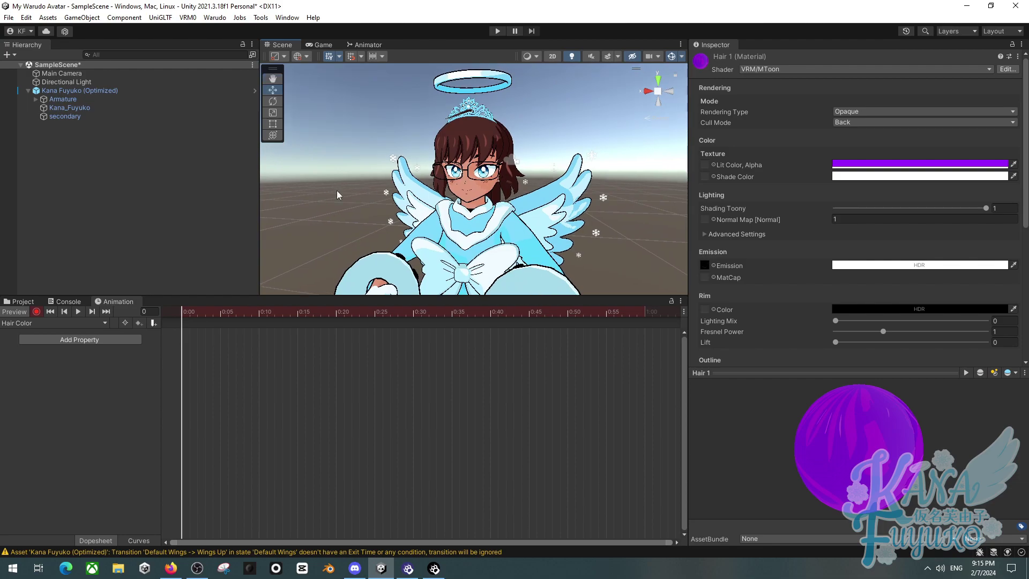
click(24, 301)
drag(663, 368, 483, 129)
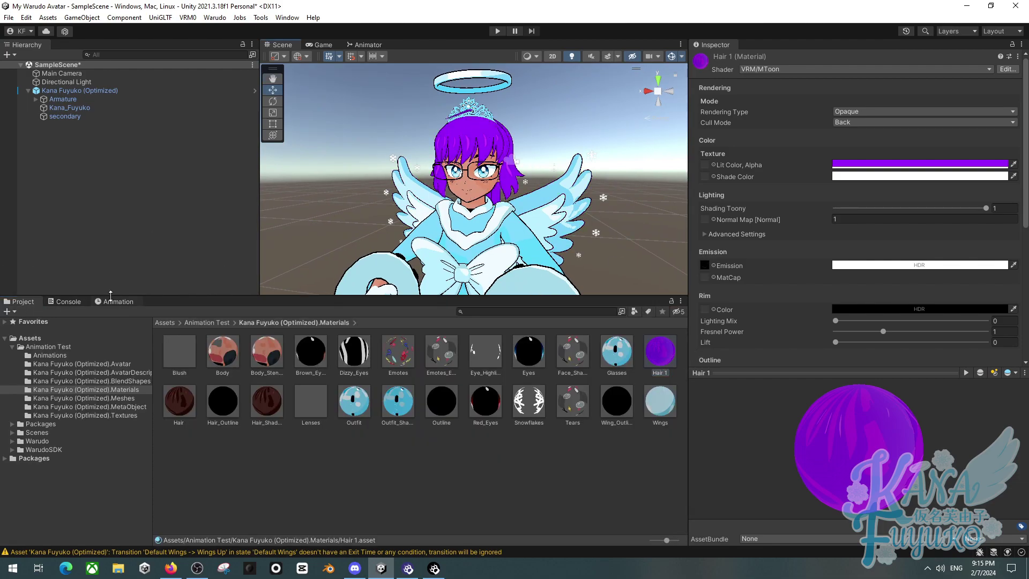
Check the hair material keyframe in the Hair Color clip and view the recolored hair from another angle.
click(114, 301)
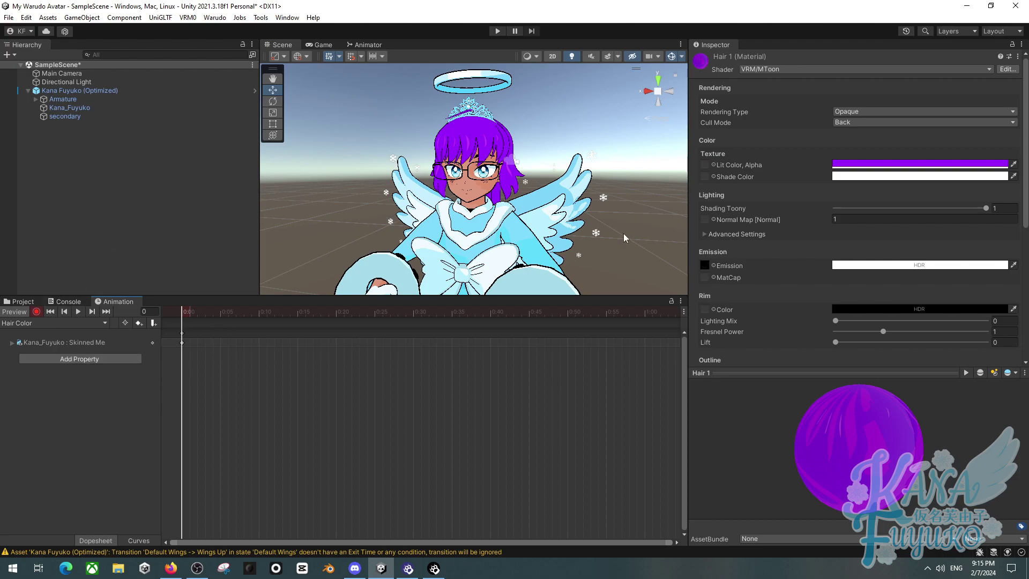
alt+drag(394, 236, 530, 214)
scroll(480, 155, up, 3)
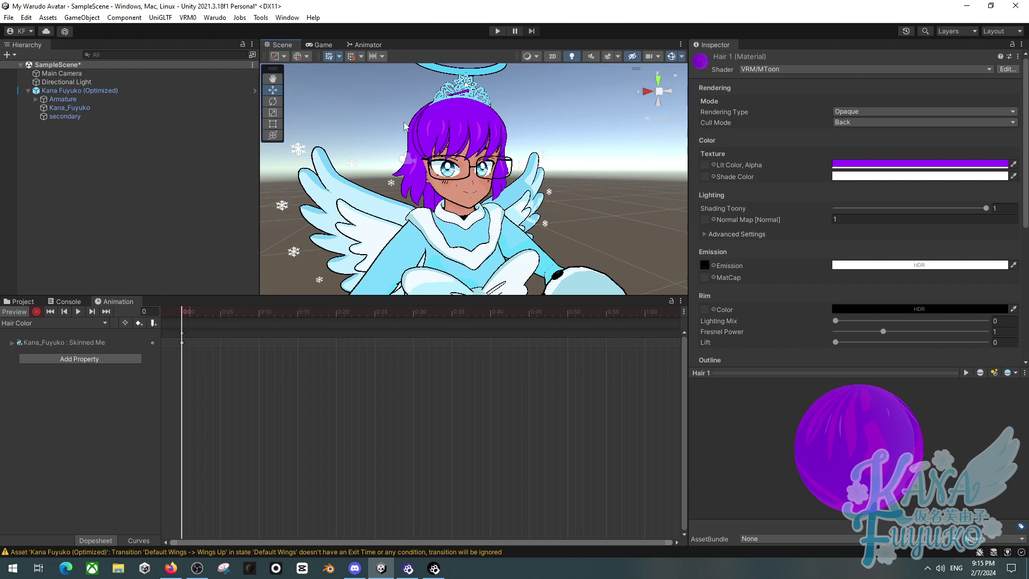
Collapse the BlendShapes of the Kana_Fuyuko mesh and assign the Hair 1 material to Element 1 of its Materials list.
click(86, 107)
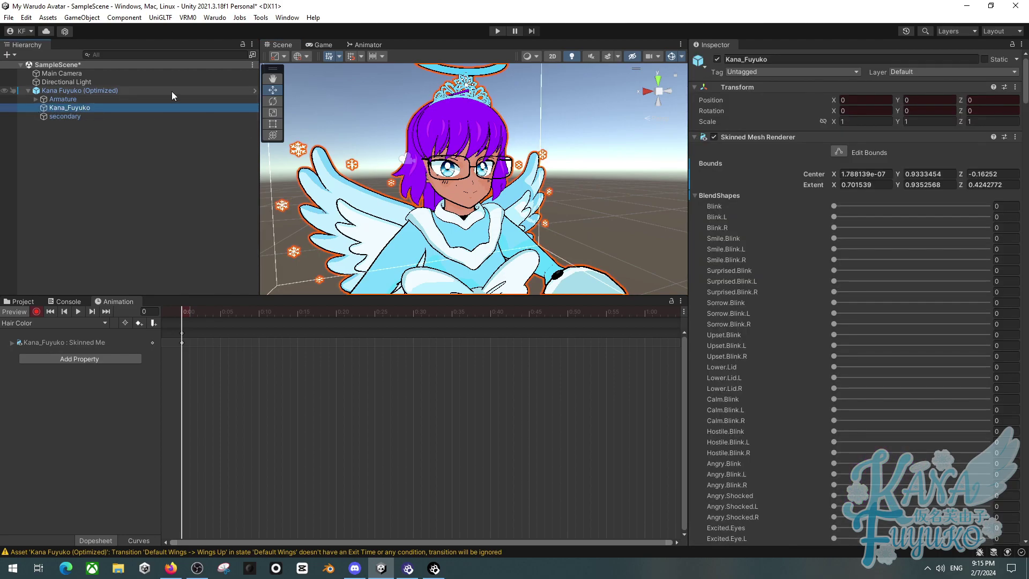
click(694, 195)
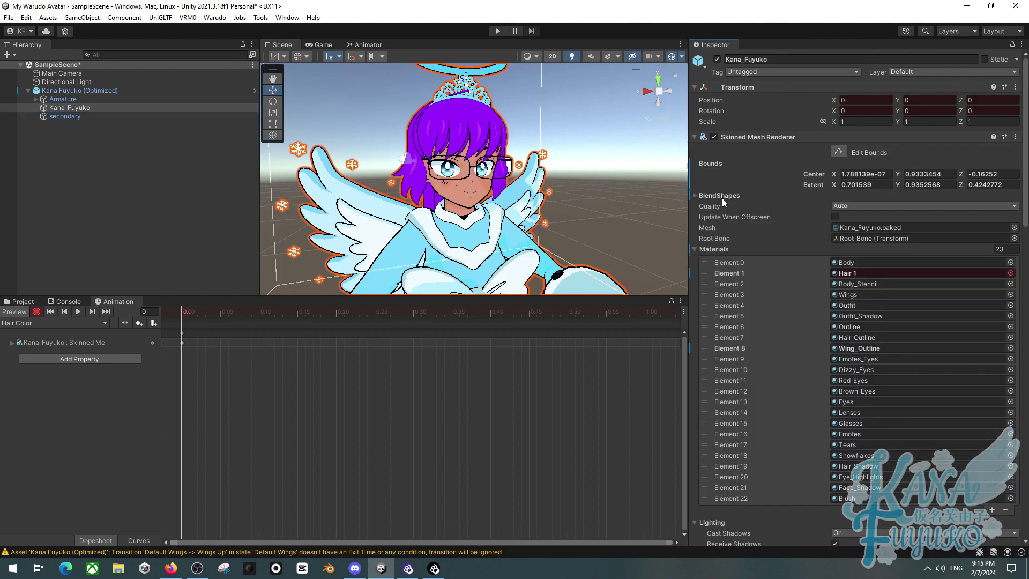
scroll(728, 199, down, 2)
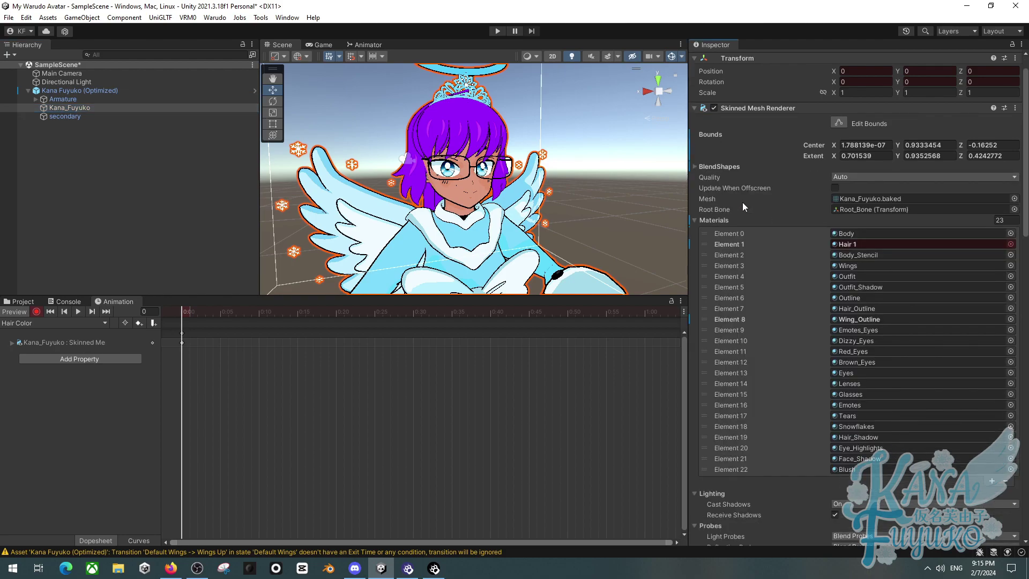
click(693, 220)
click(693, 223)
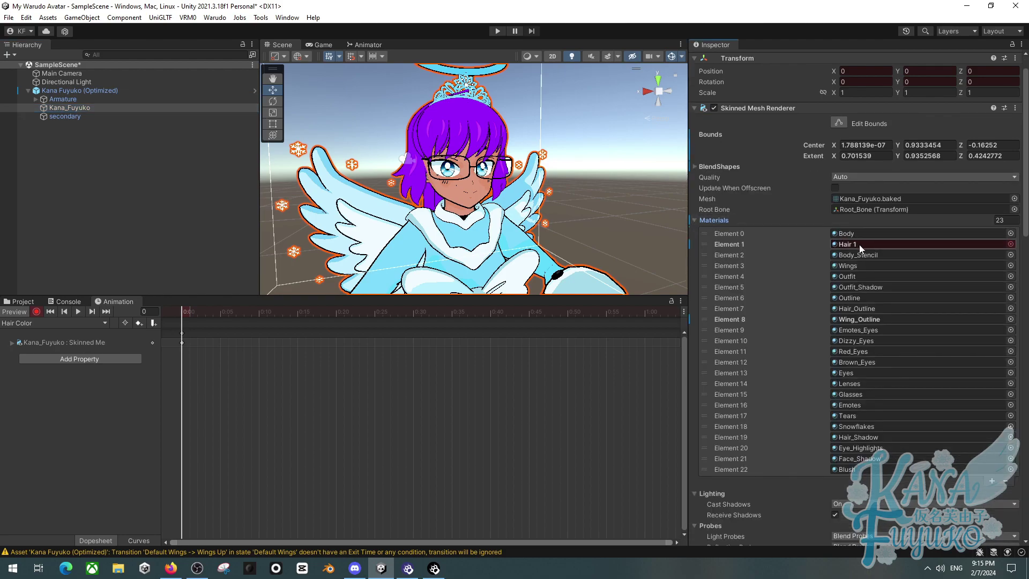
click(15, 301)
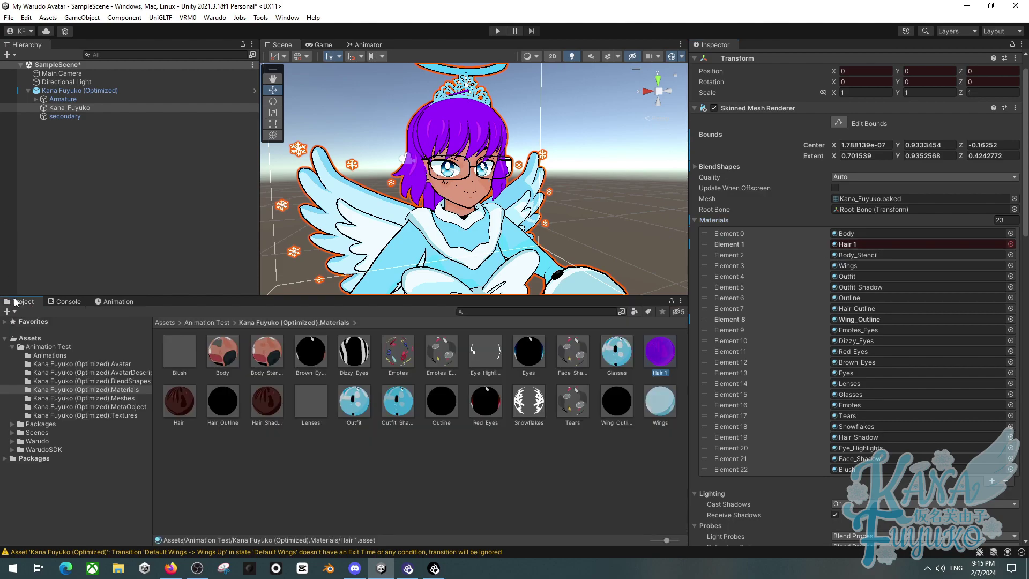
drag(666, 344, 848, 245)
Expand the Hair 1 material among the Kana_Fuyuko mesh's materials and examine its color settings.
scroll(911, 349, down, 20)
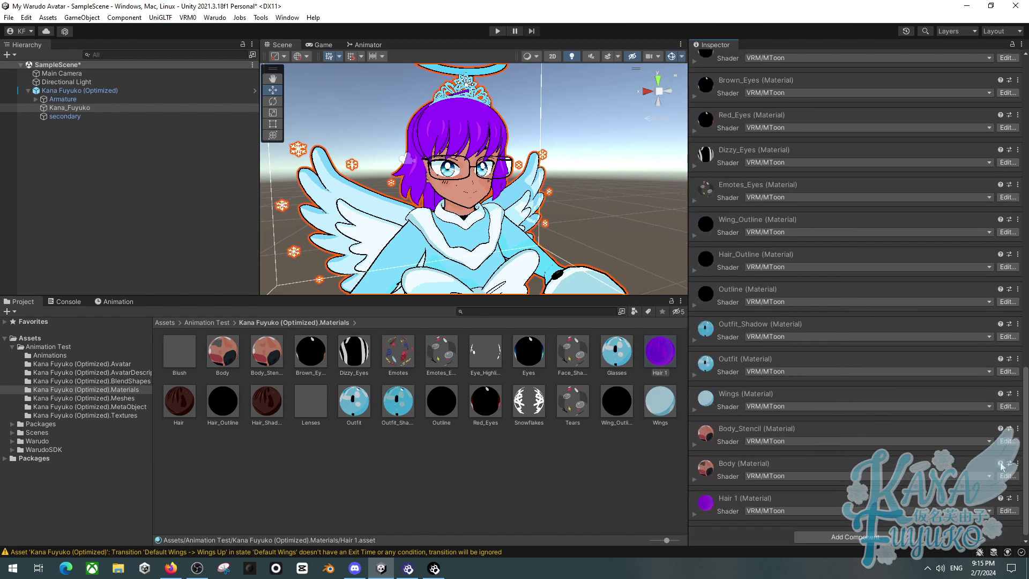
scroll(1001, 472, down, 1)
click(697, 509)
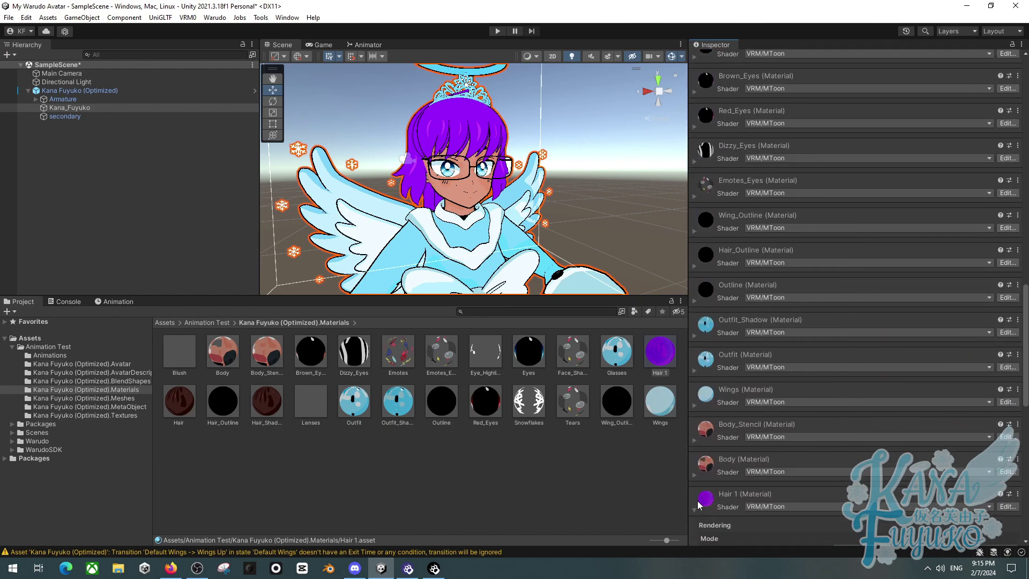
scroll(696, 501, down, 10)
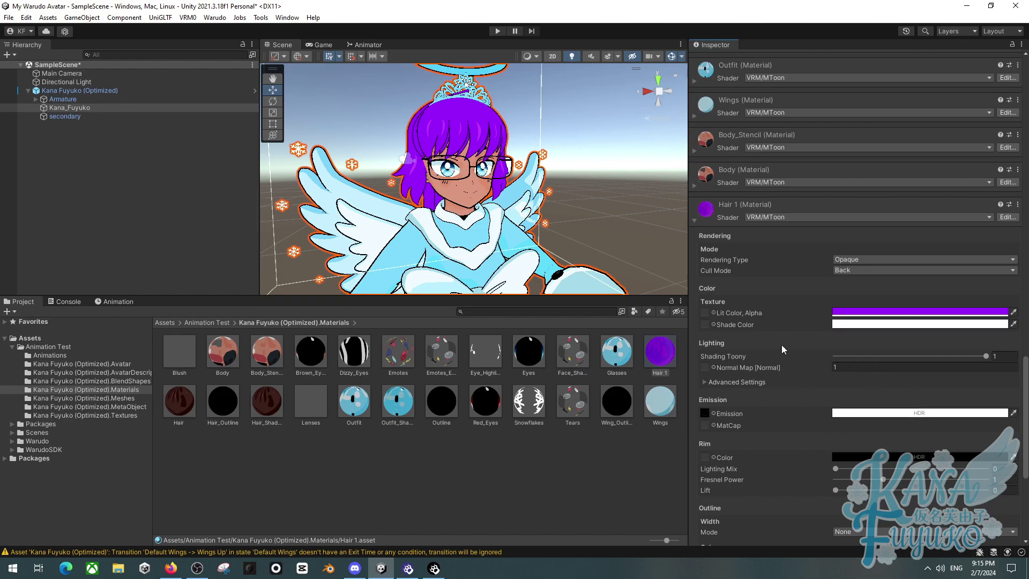
Try a Shading Toony value of 0.37 on the Hair 1 material and undo it.
drag(838, 356, 891, 356)
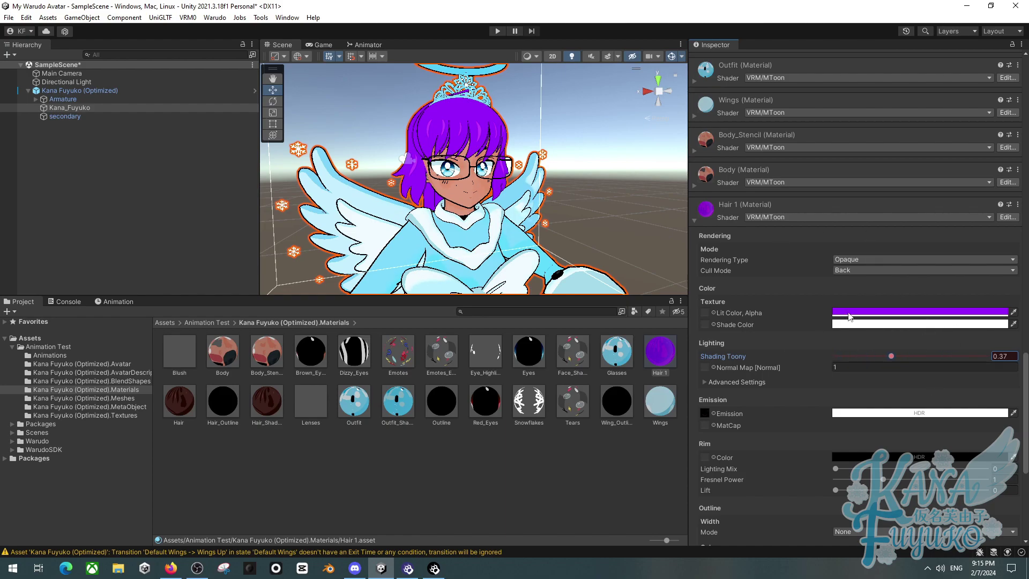
key(ctrl+z)
scroll(874, 312, up, 20)
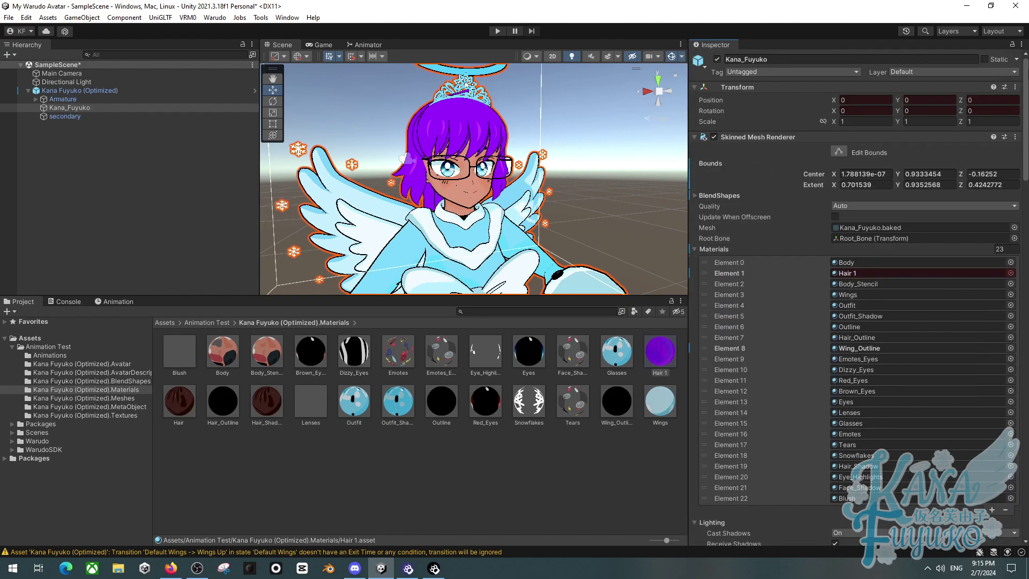
Examine the avatar's purple hair from several angles alongside the Hair 1 shader settings and the mesh's material list.
alt+drag(539, 191, 424, 149)
mouse_move(424, 149)
right_down()
mouse_move(460, 287)
mouse_move(471, 279)
mouse_move(397, 156)
mouse_move(437, 164)
mouse_move(425, 166)
right_up()
key(s)
key(w)
key(s)
key(w)
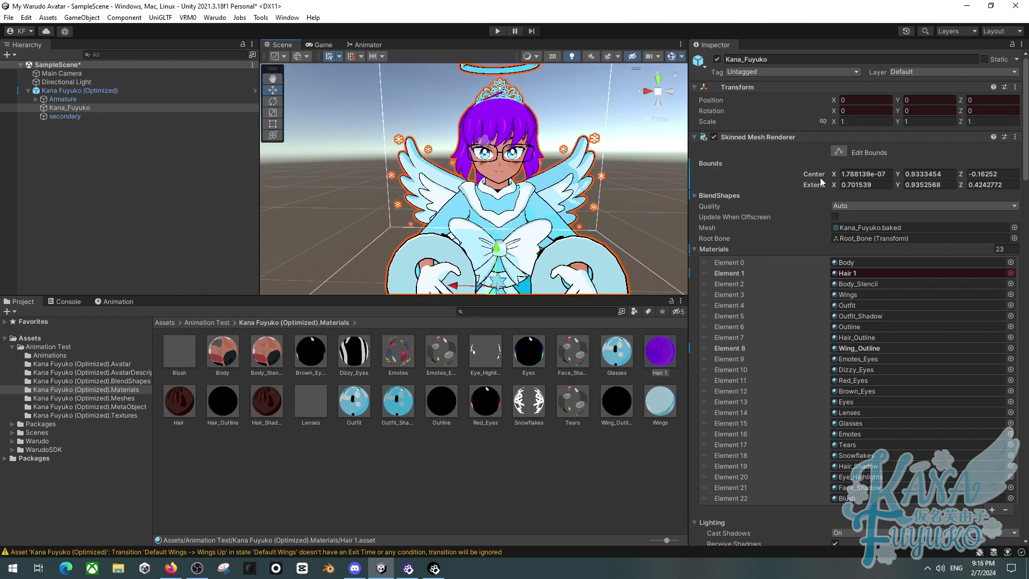
drag(1025, 140, 1002, 540)
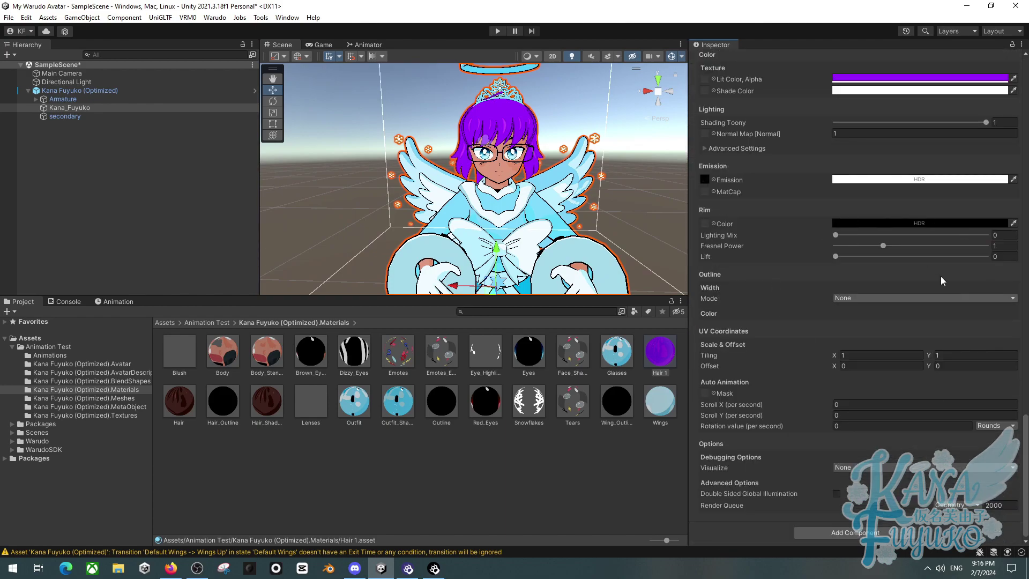
scroll(577, 227, up, 4)
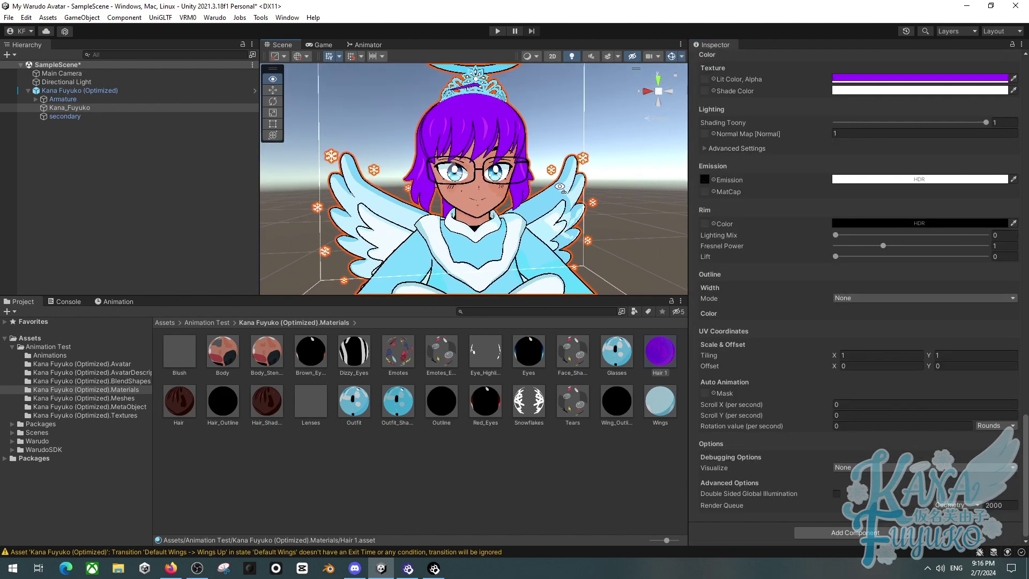
scroll(1011, 454, up, 20)
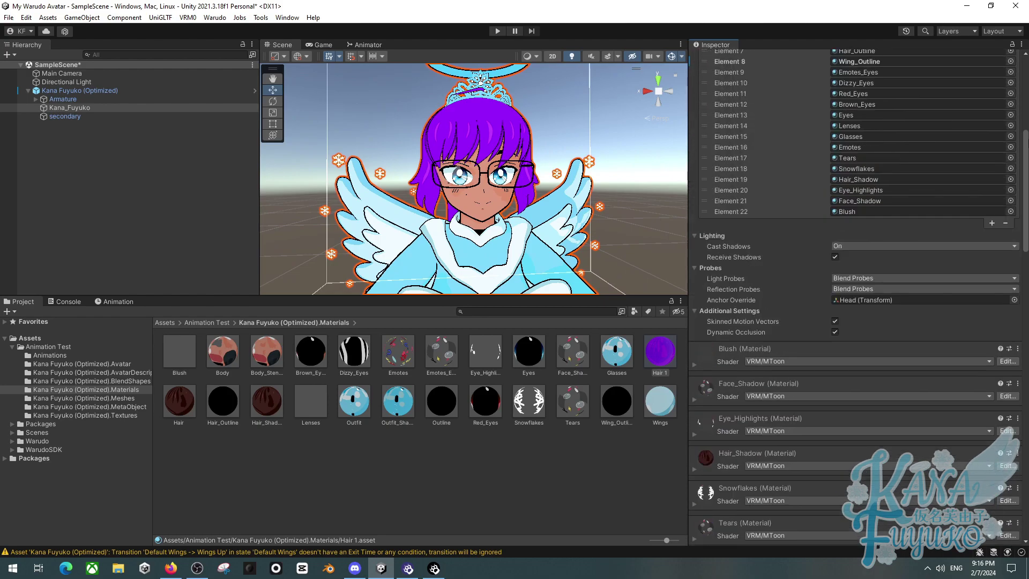
alt+drag(395, 231, 373, 238)
Stop recording the Hair Color clip and start recording the Default Hair Color clip.
click(108, 304)
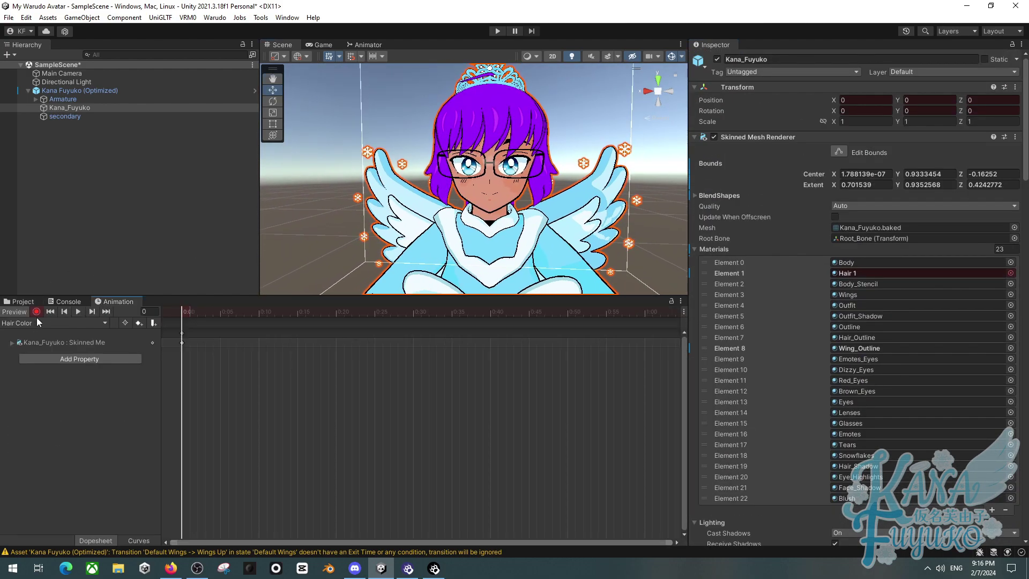
click(36, 312)
click(63, 323)
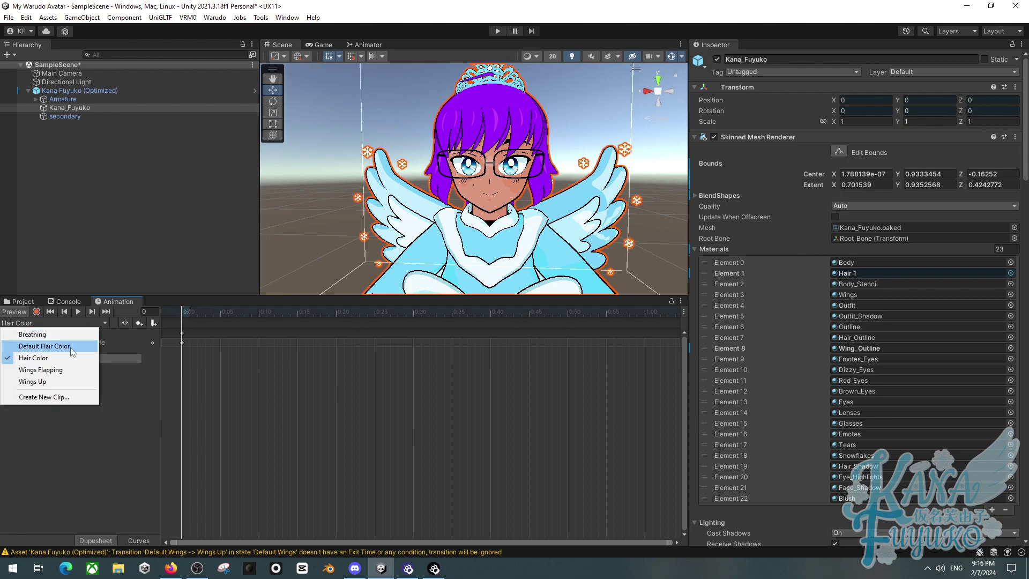
click(71, 346)
click(36, 311)
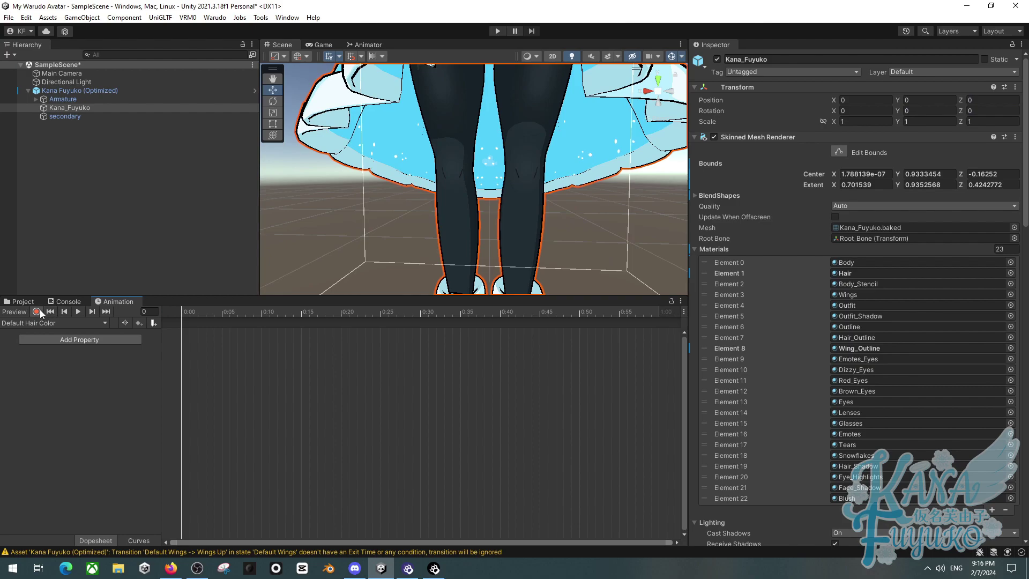
Clear Element 1 of the mesh's materials, reassign the original Hair material to key it at frame 0, and end the recording.
click(23, 302)
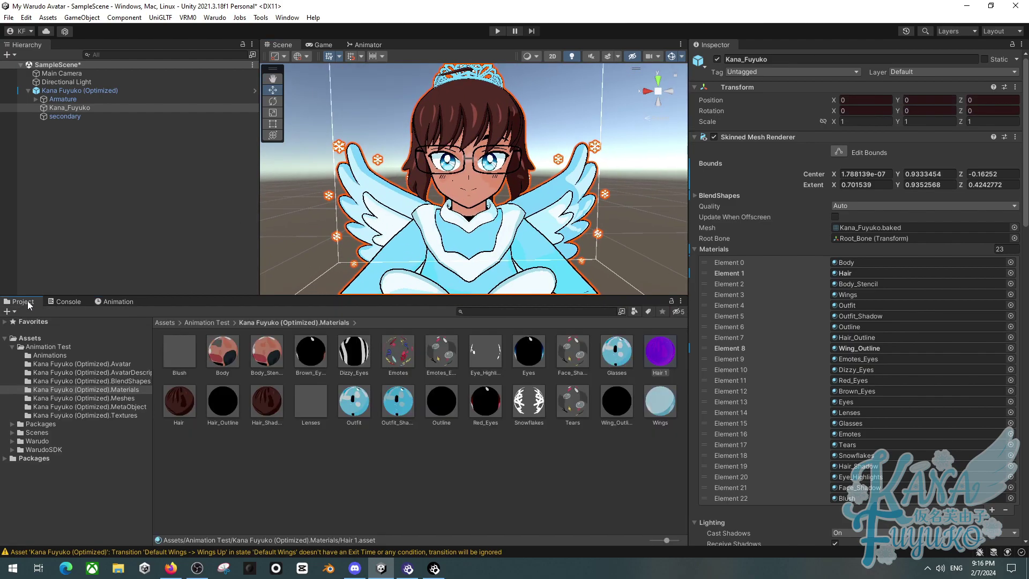
drag(190, 401, 834, 271)
click(841, 272)
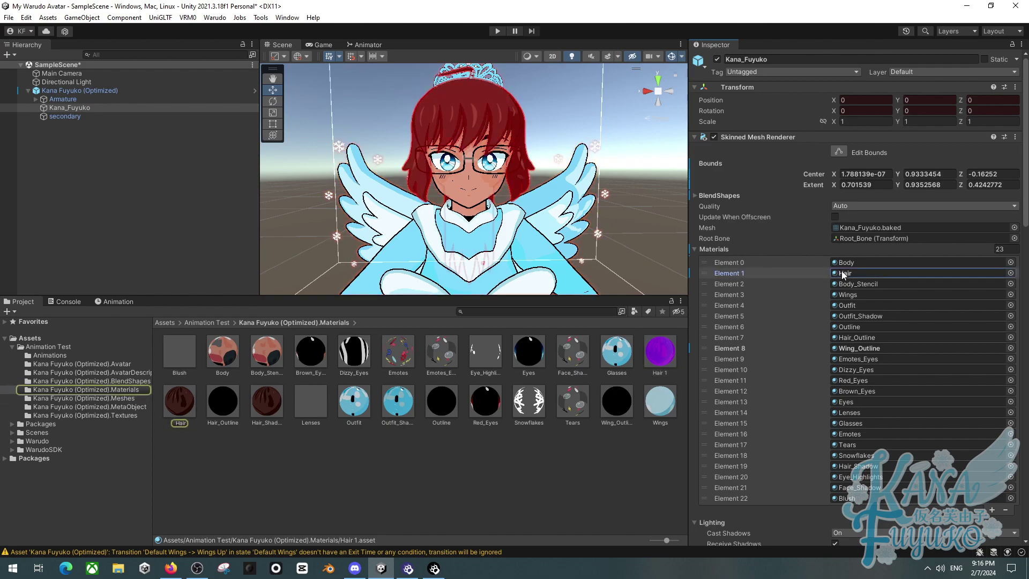
key(Delete)
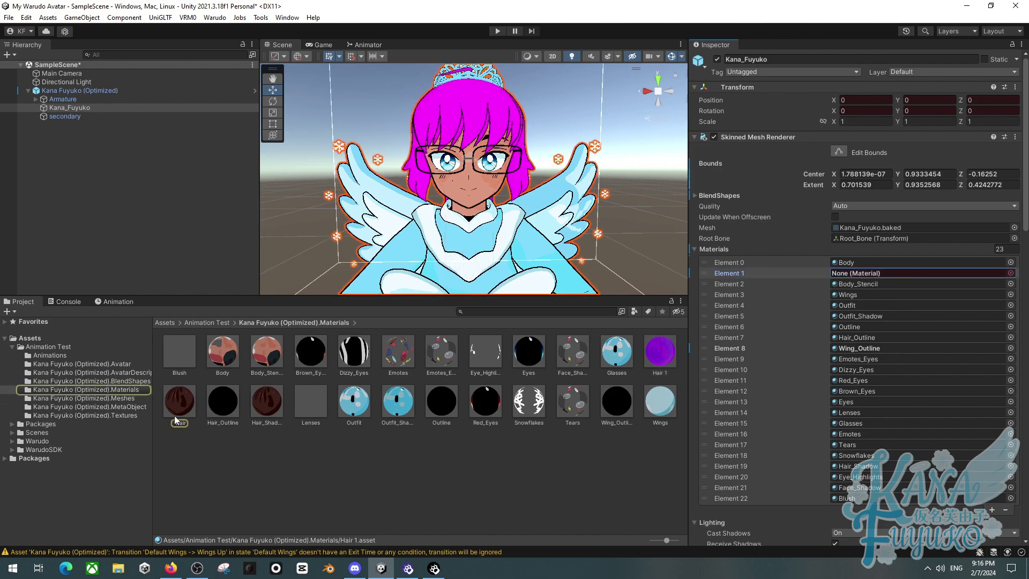
drag(176, 419, 834, 273)
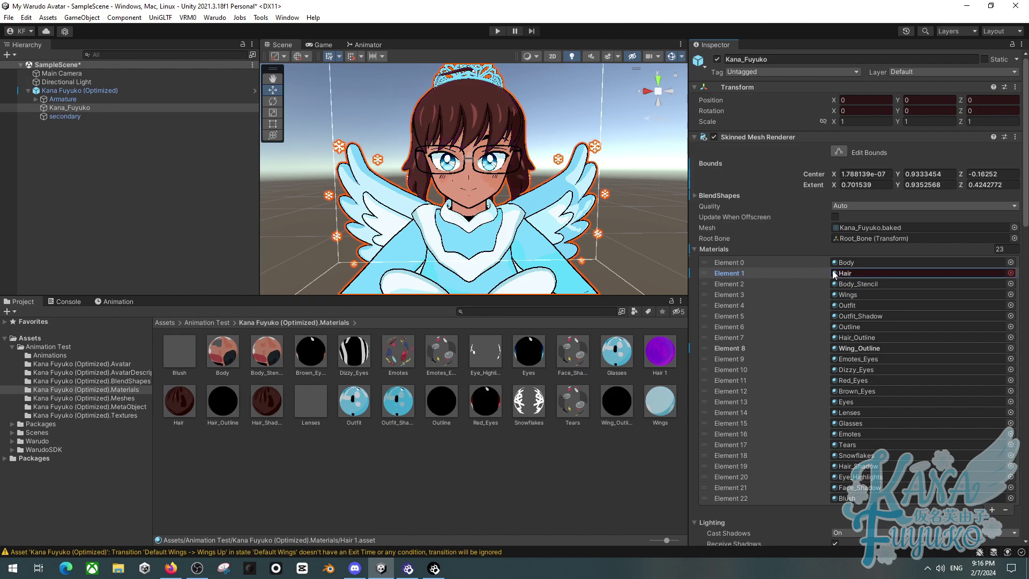
click(116, 301)
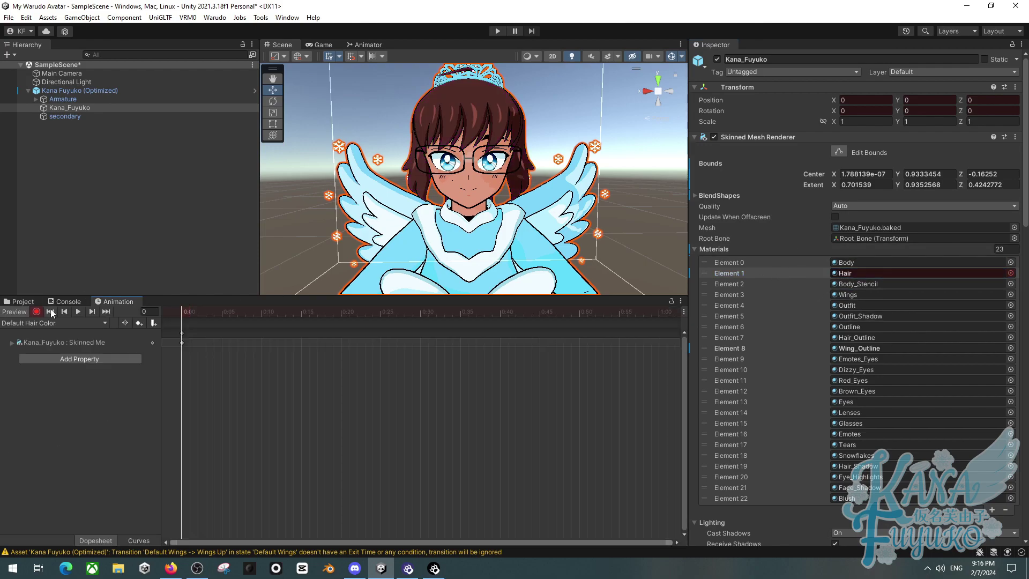
click(39, 313)
Inspect the avatar with its default brown hair from several angles and distances.
mouse_move(321, 180)
right_down()
mouse_move(309, 177)
mouse_move(343, 161)
mouse_move(335, 169)
right_up()
key(s)
key(a)
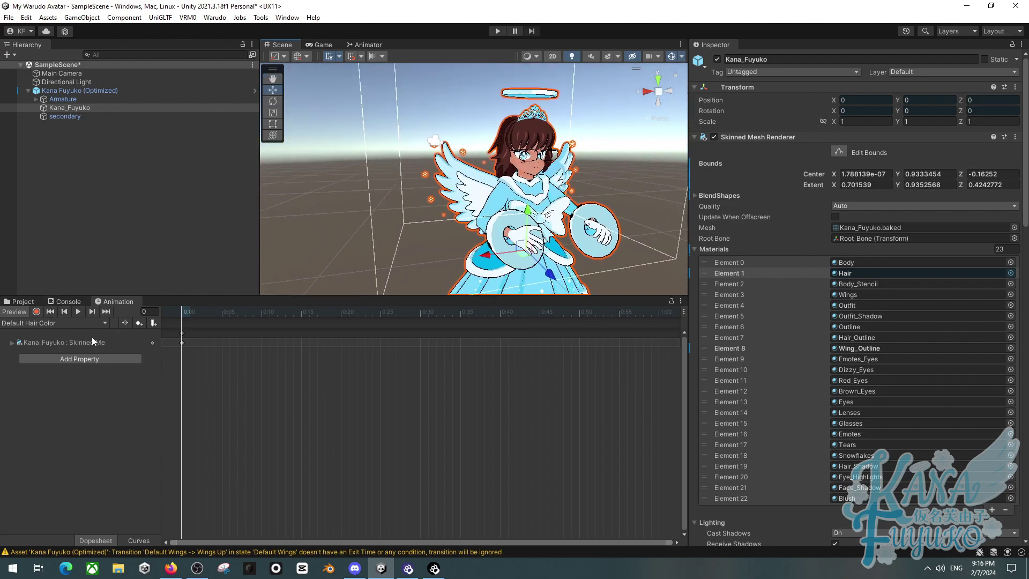
right_drag(426, 218, 414, 154)
key(d)
key(w)
key(s)
key(w)
scroll(415, 153, down, 6)
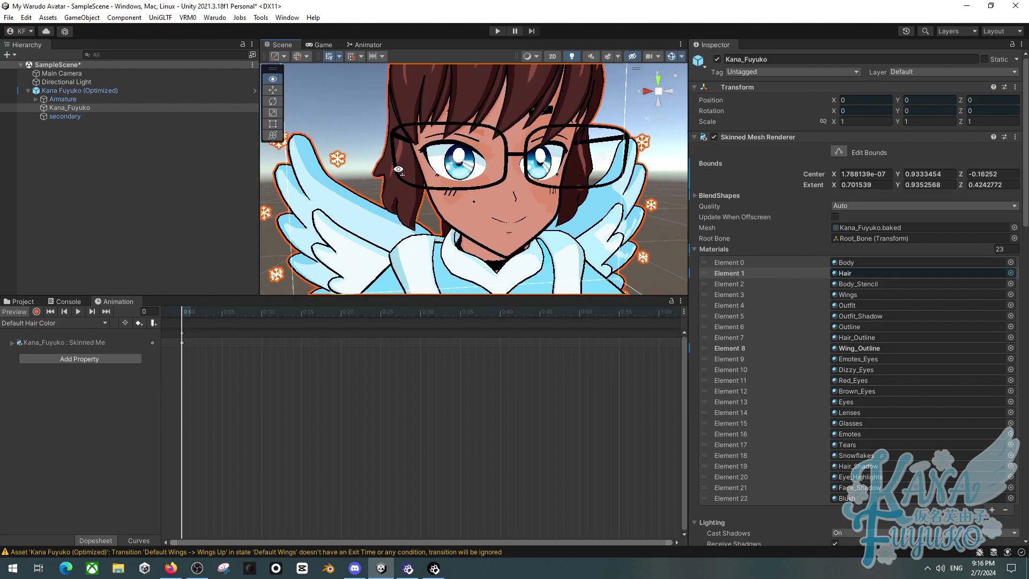
key(s)
right_drag(399, 169, 404, 172)
key(w)
key(s)
scroll(405, 172, down, 2)
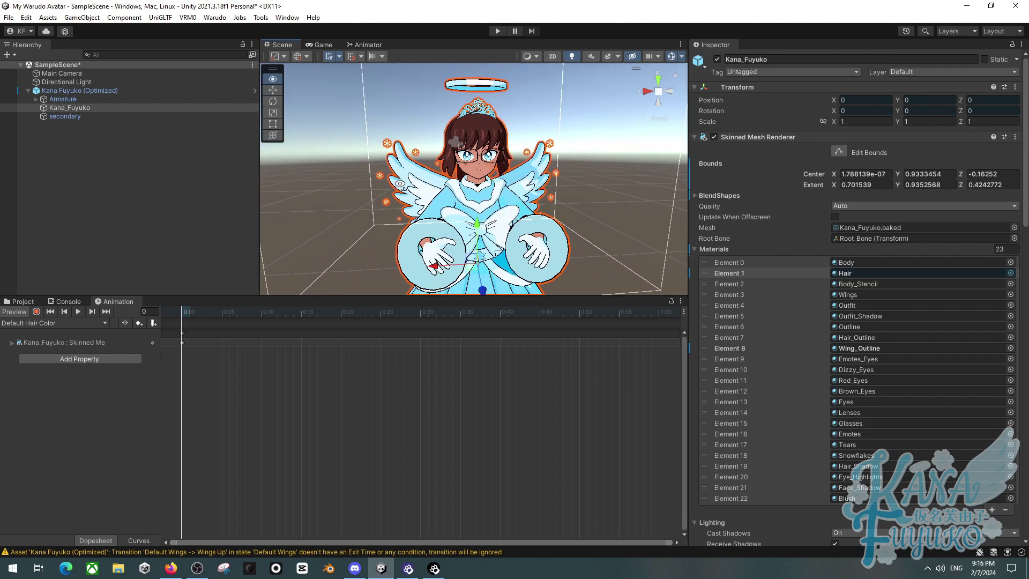
Review the Wings Up, Wings Flapping, Hair Color, Default Hair Color and Breathing clips, and preview Breathing at frame 0.
click(39, 323)
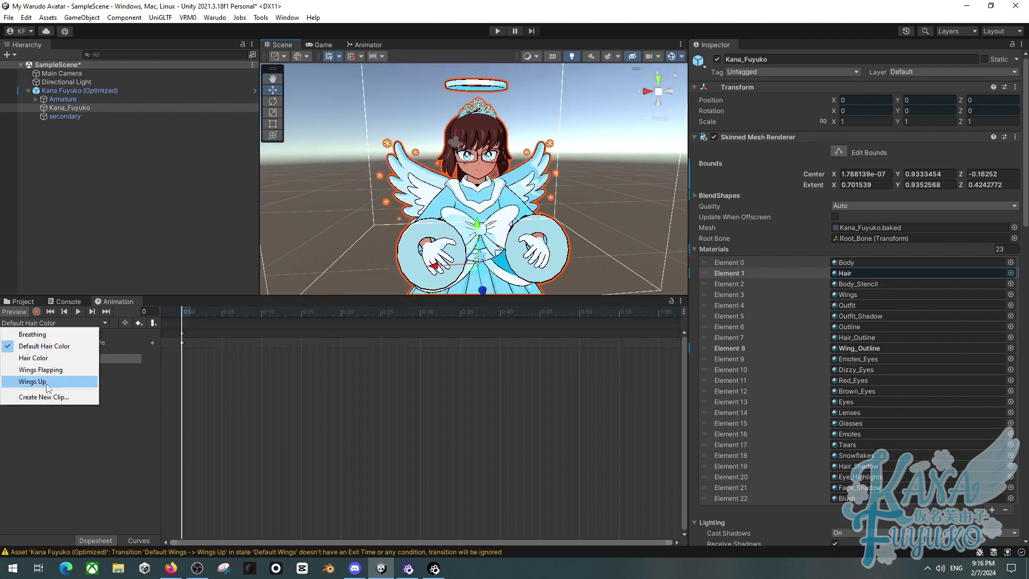
click(47, 382)
click(43, 323)
click(45, 370)
click(46, 323)
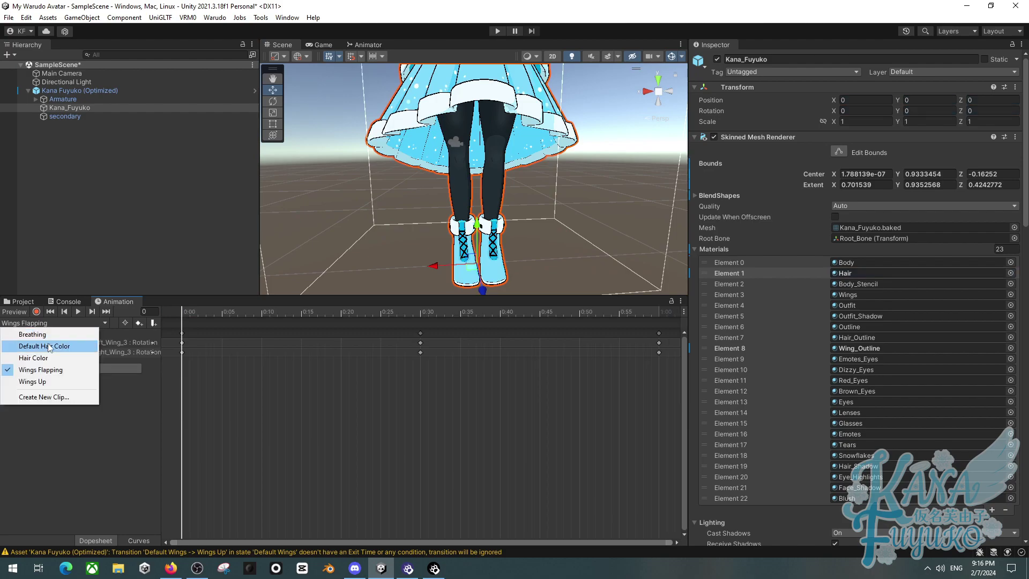
click(47, 358)
click(47, 324)
click(49, 346)
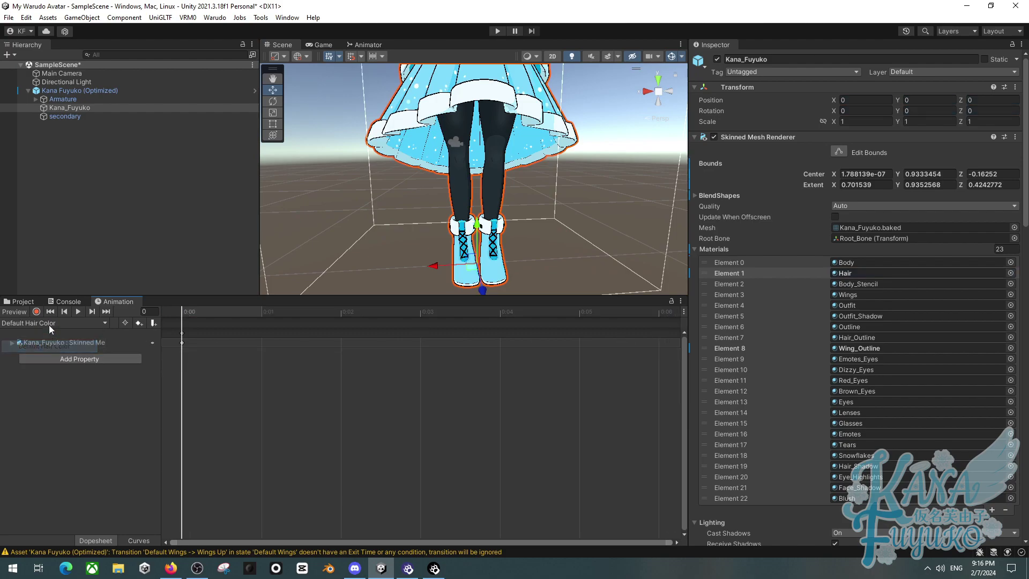
click(51, 322)
click(57, 335)
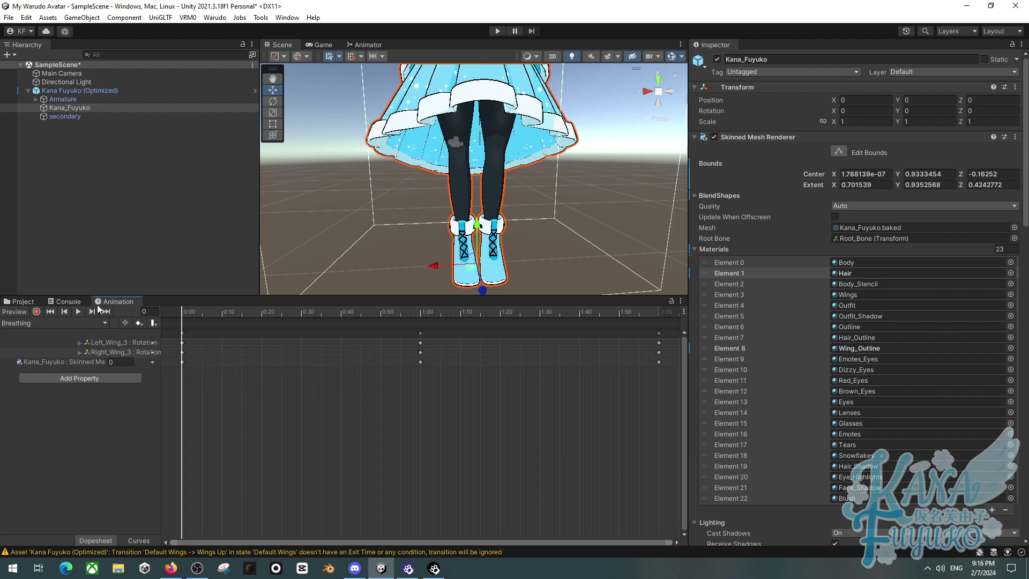
click(181, 312)
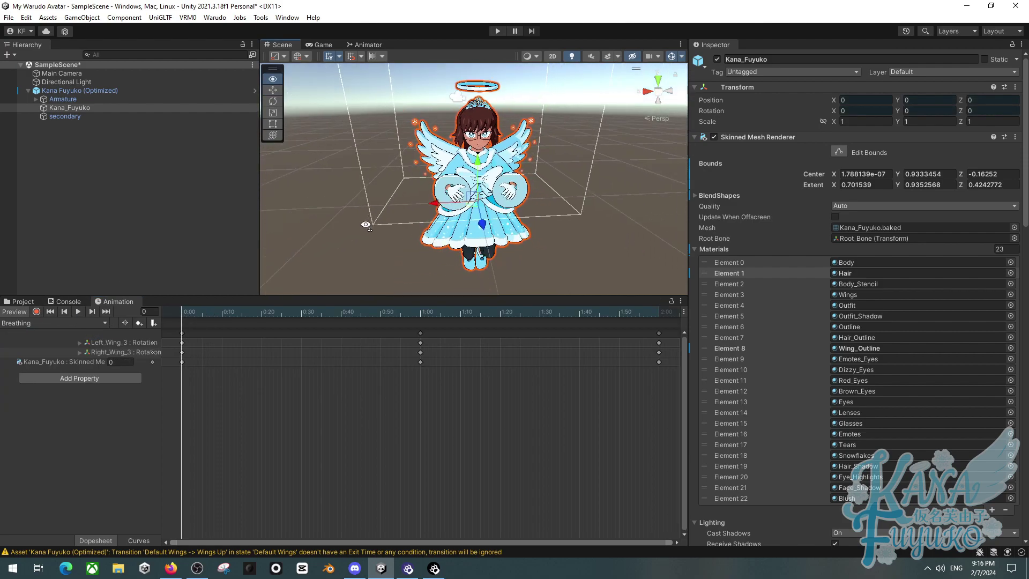
Show the Animator graph and move the five clip states together beside Entry, clear of Any State.
click(356, 42)
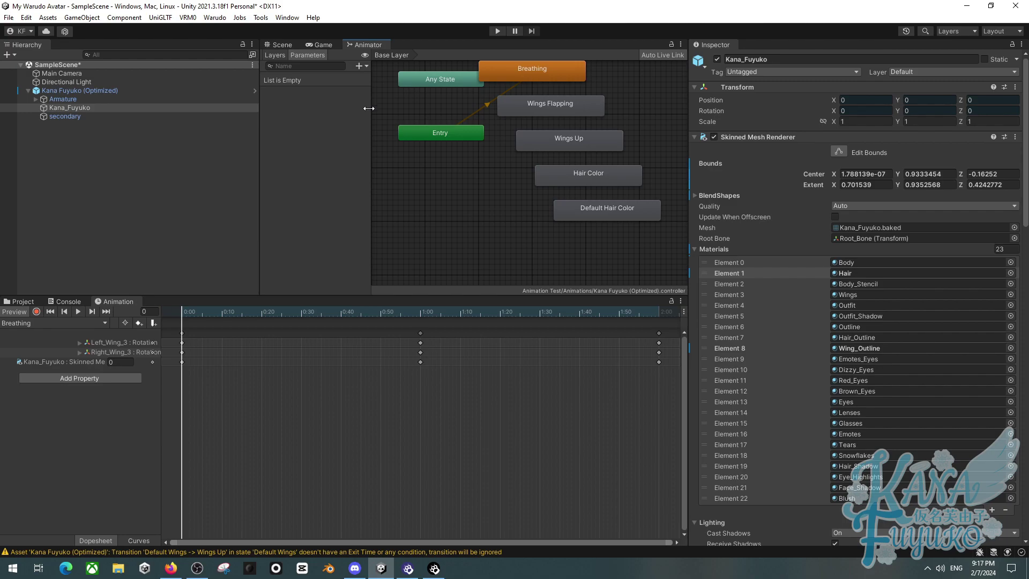
scroll(441, 173, down, 1)
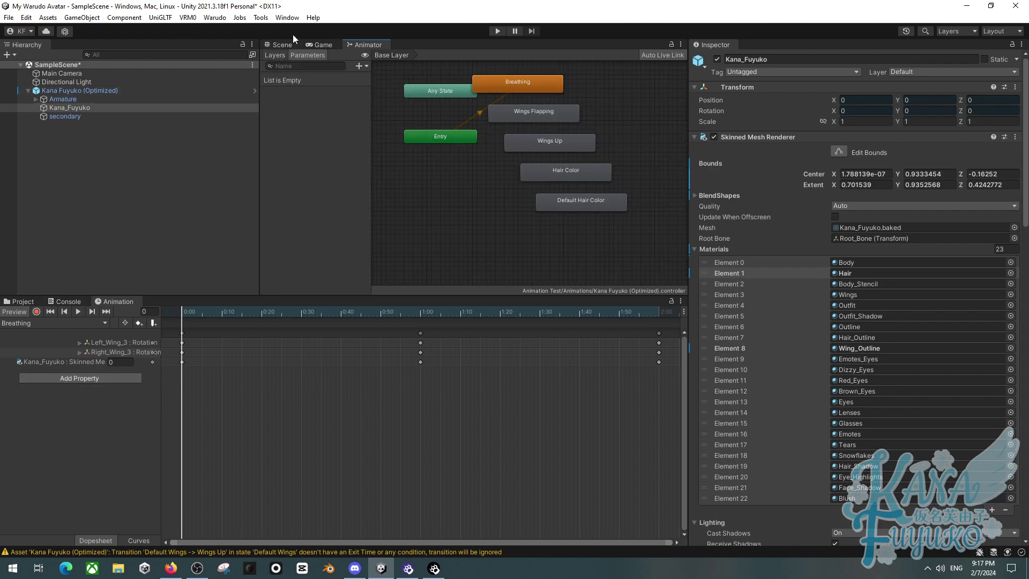
click(281, 43)
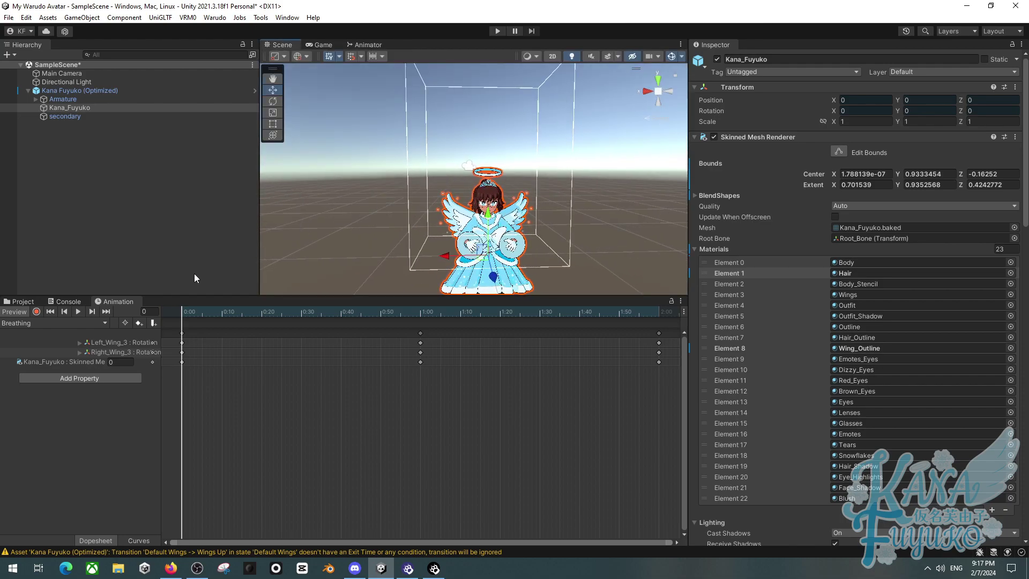
click(351, 44)
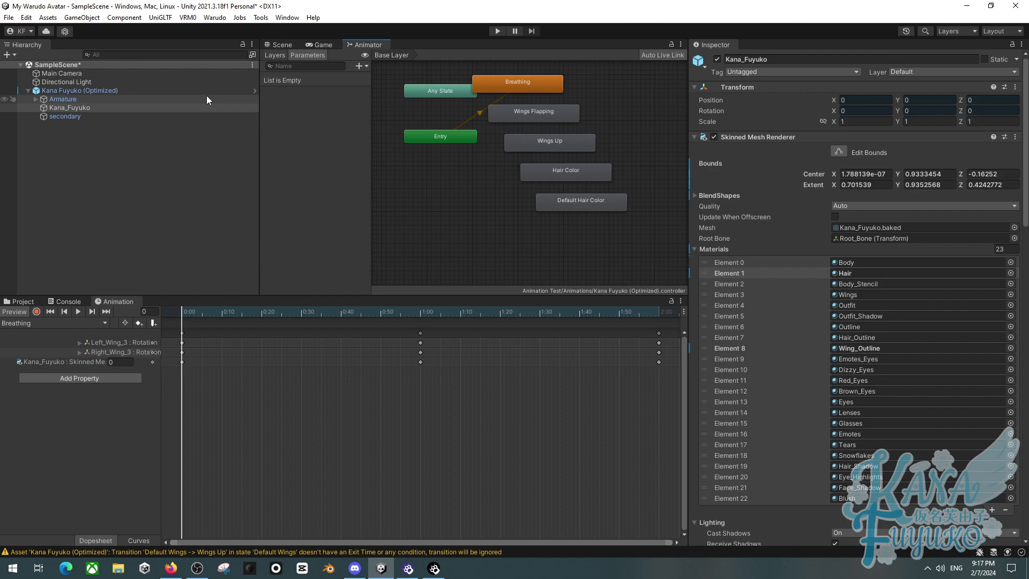
scroll(509, 216, down, 2)
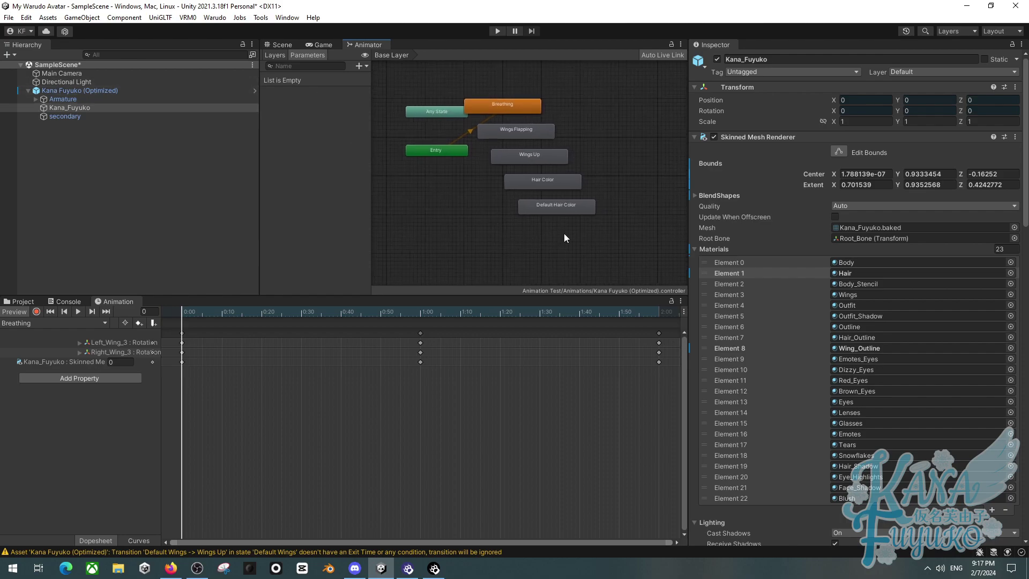
drag(564, 233, 549, 151)
scroll(494, 172, up, 3)
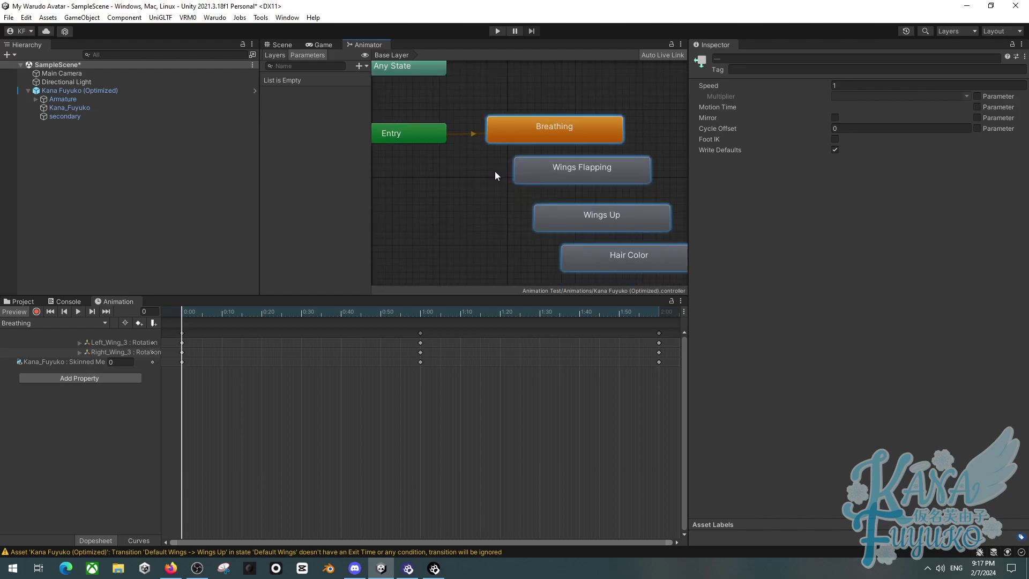
click(449, 168)
scroll(449, 169, down, 3)
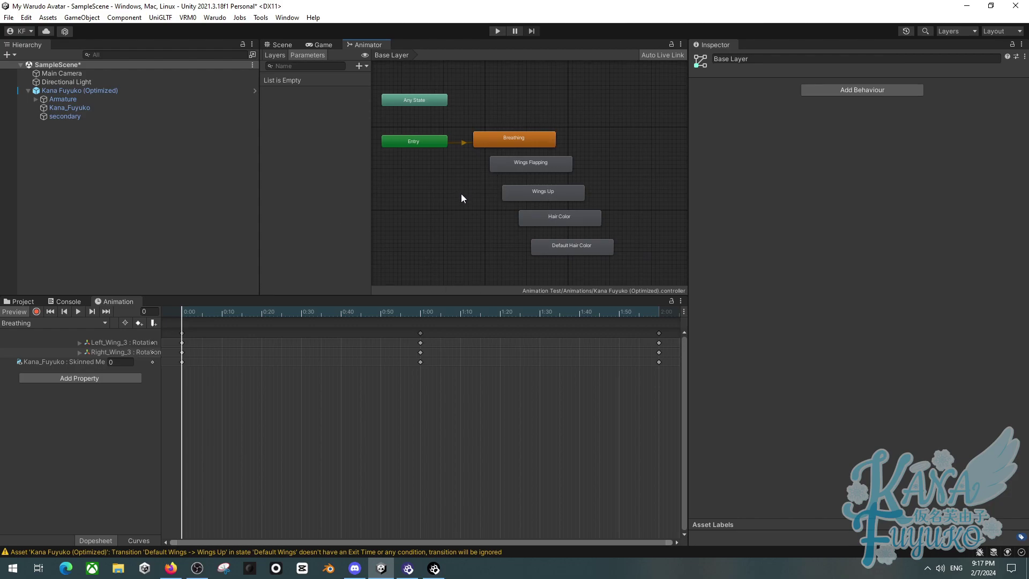
Show the animator's layer list and examine the clip states held in the Base Layer.
click(275, 55)
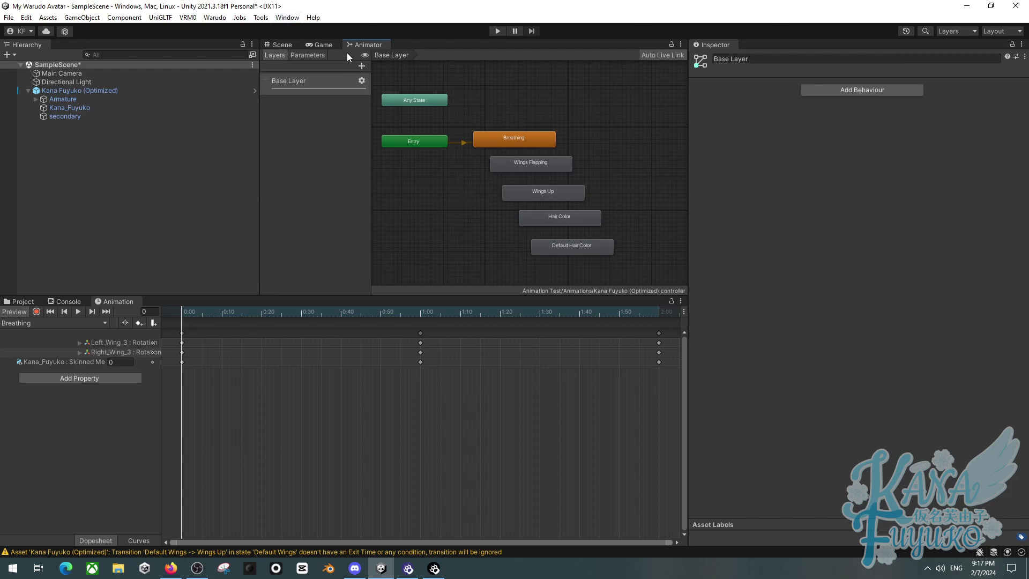
click(289, 83)
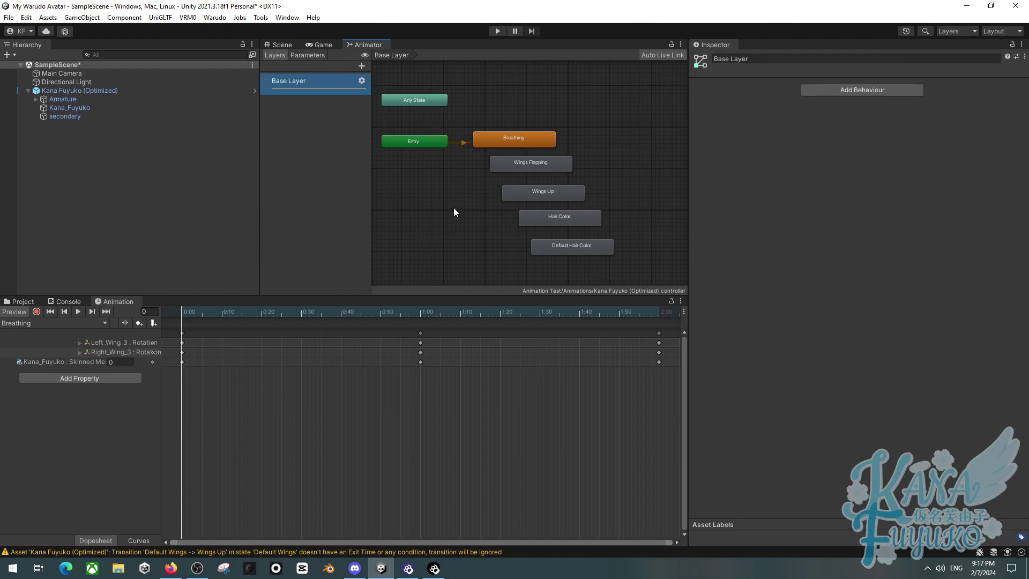
scroll(454, 209, up, 2)
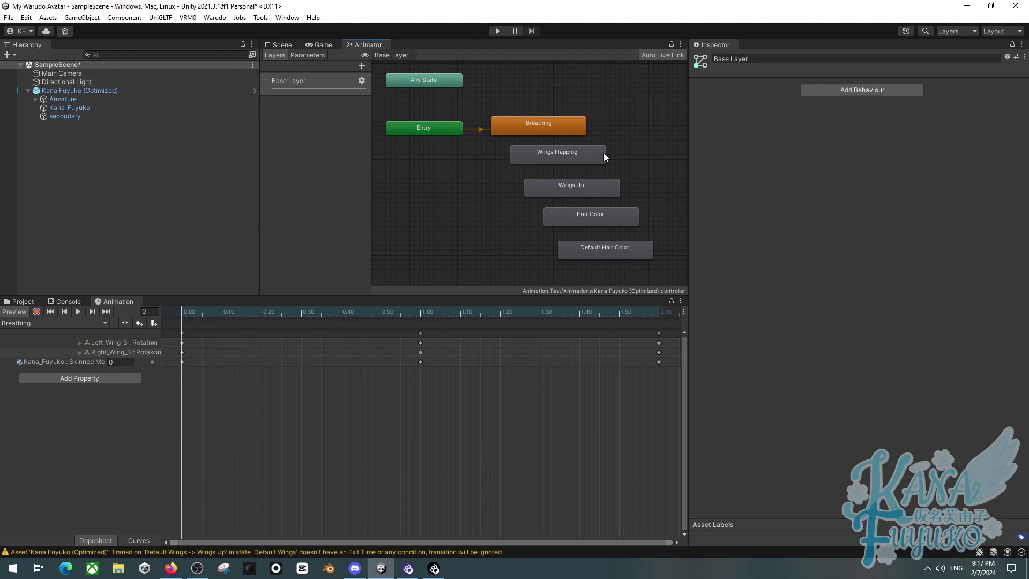
drag(540, 101, 628, 298)
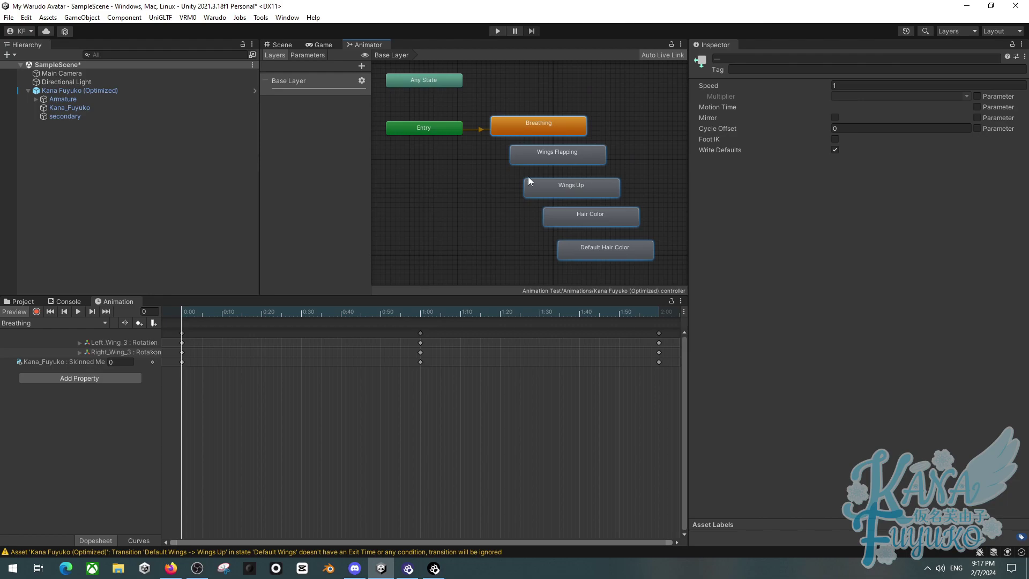
click(558, 140)
middle_drag(386, 126, 399, 121)
Add a new animator layer named Breathing.
click(362, 66)
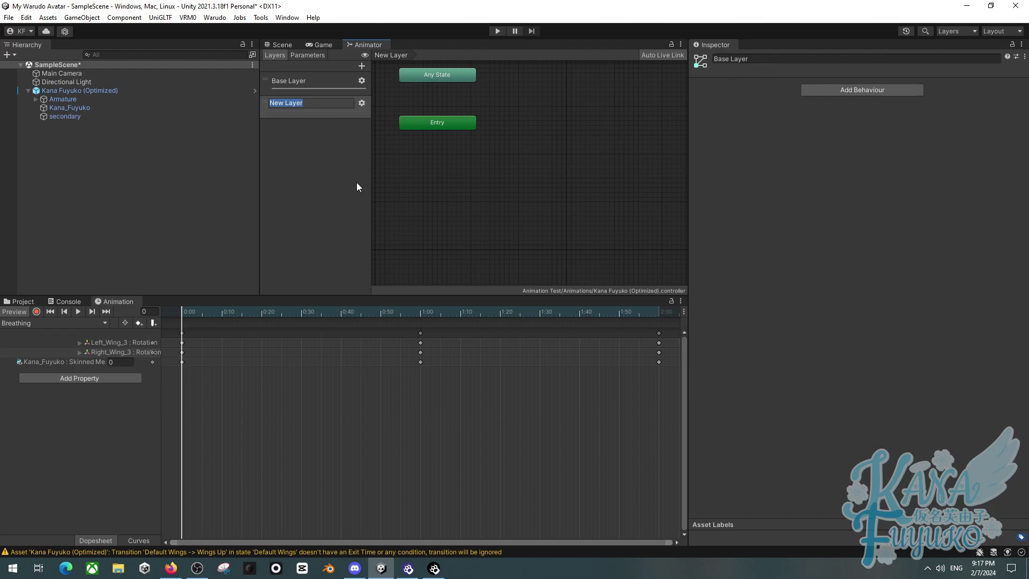
text(Breathing)
key(Return)
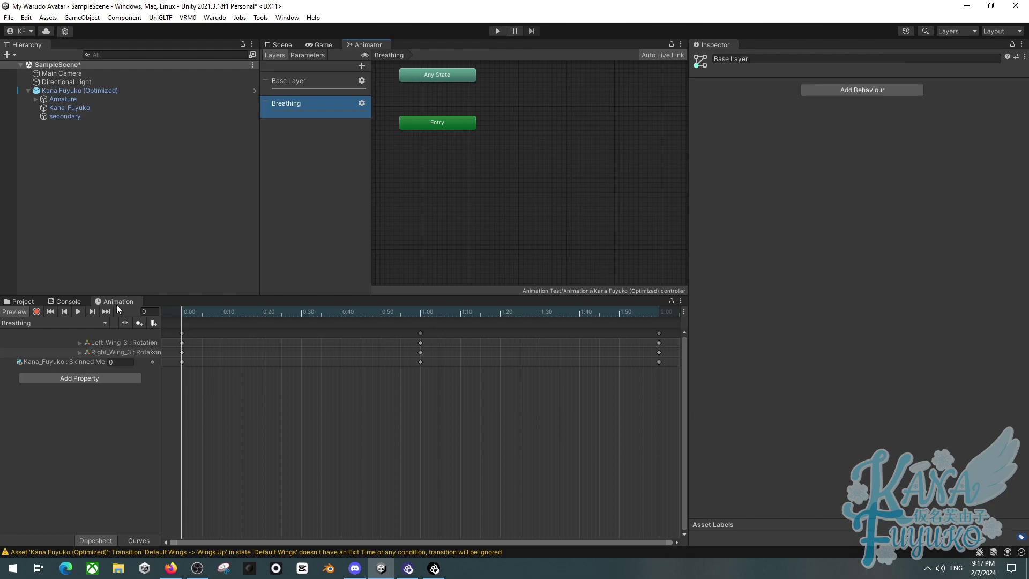
Check the names of the existing animation clips and add a new animator layer named Hair Color.
click(98, 322)
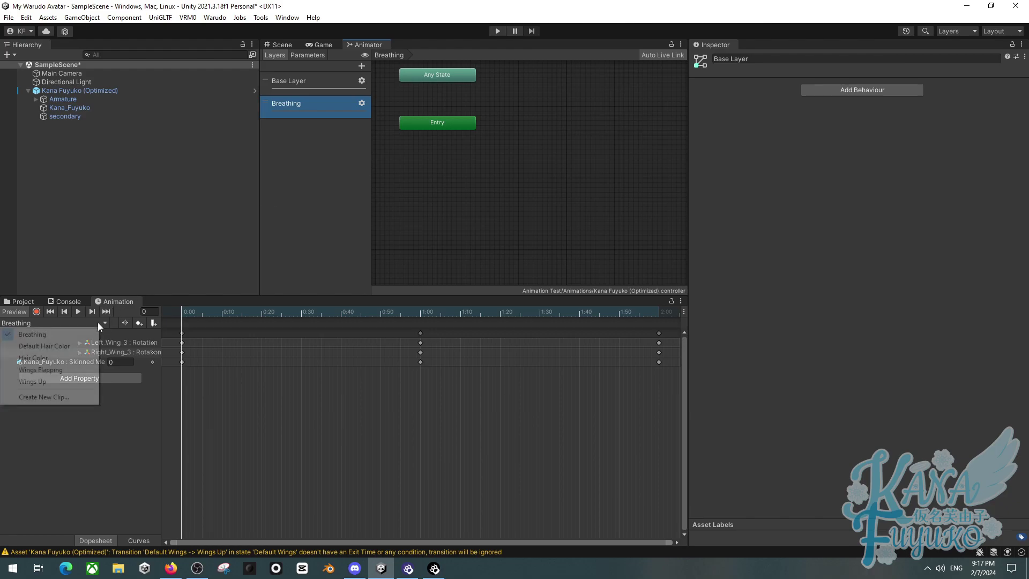
click(361, 68)
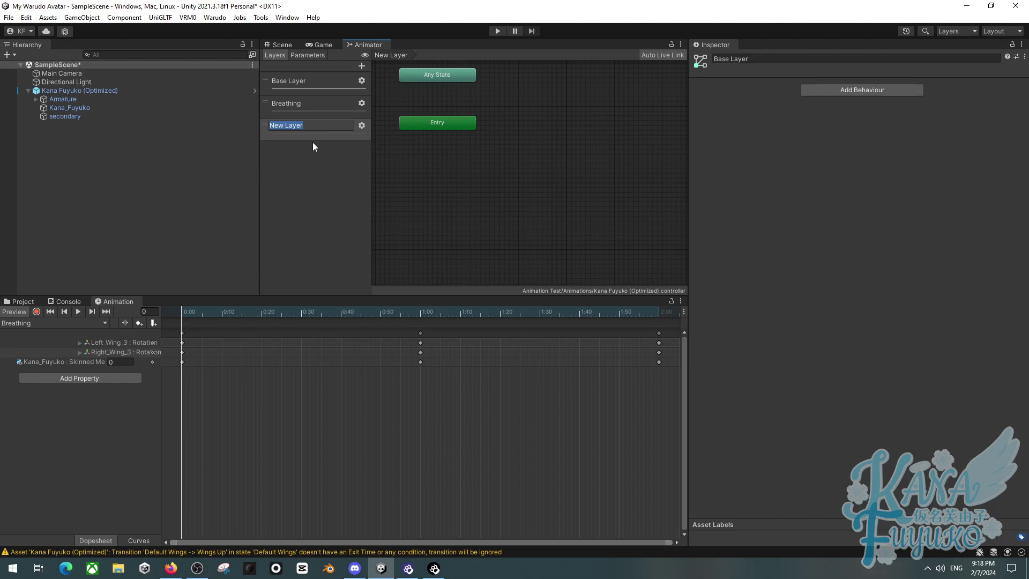
text(Hair Color)
key(Return)
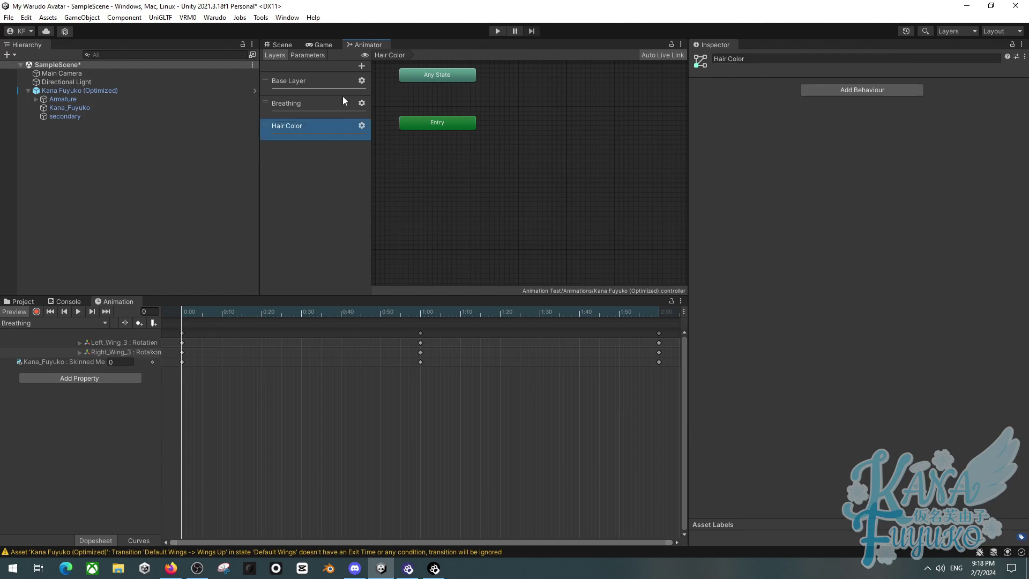
Add two more animator layers named Wings Up and Wings Flapping.
click(362, 65)
text(W)
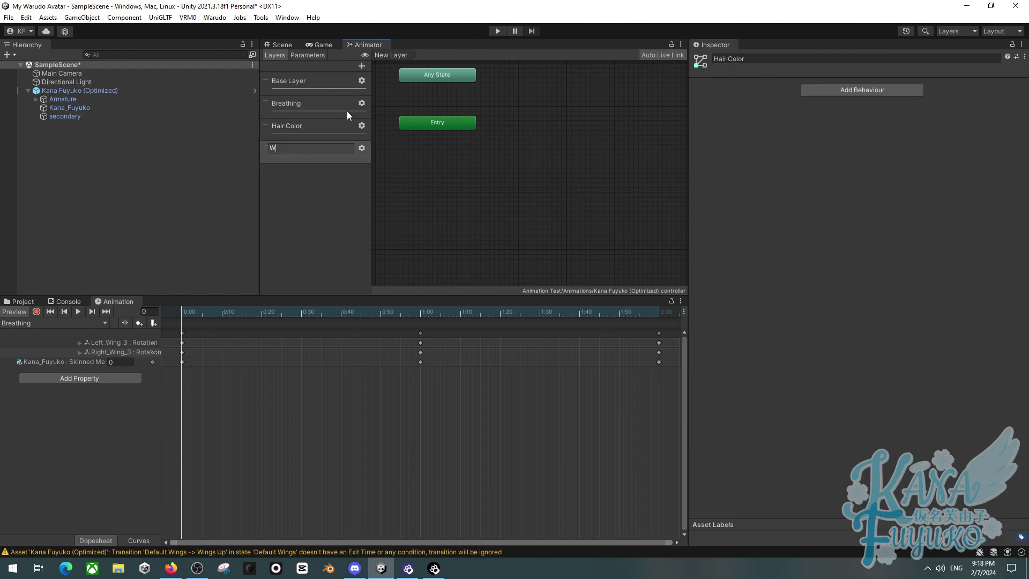
text(ings Up)
key(Return)
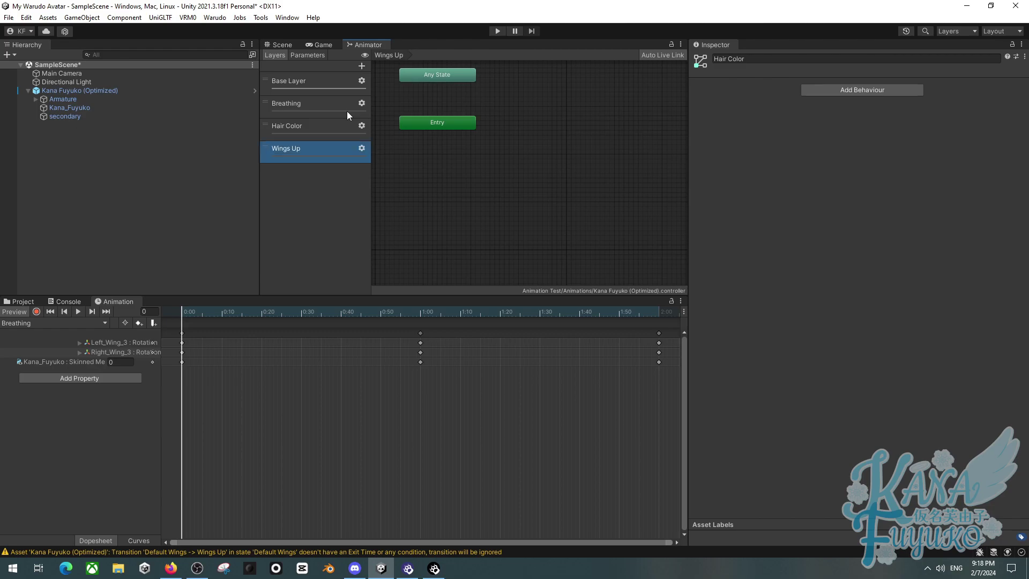
click(359, 66)
text(W)
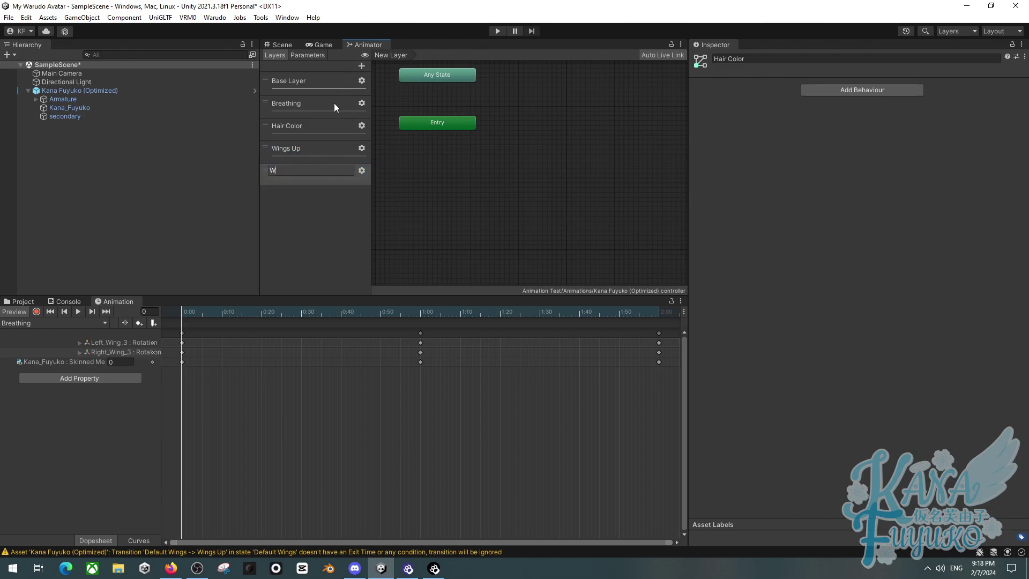
text(ings Flapping)
key(Return)
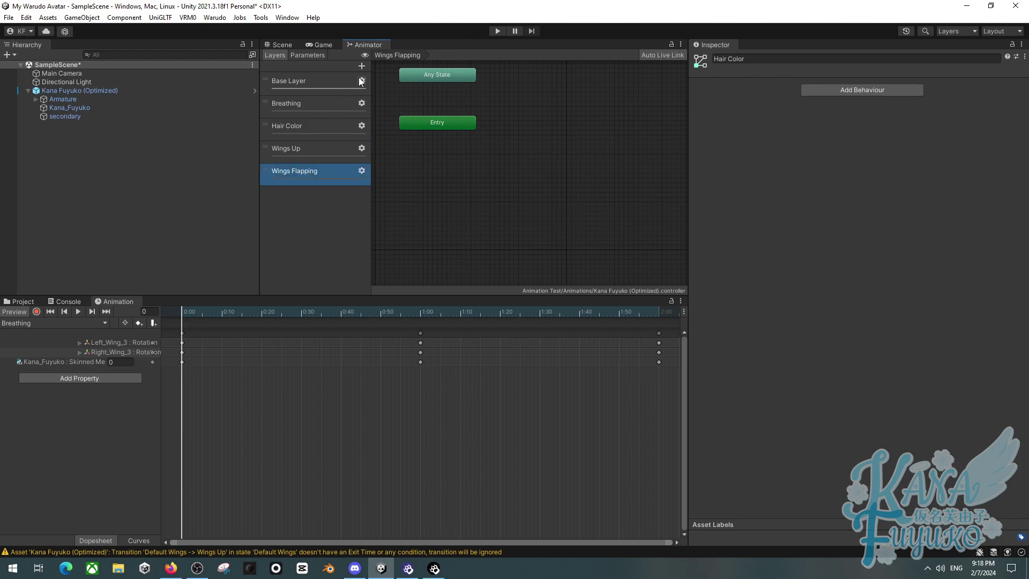
Set the weight of the Breathing, Hair Color, Wings Up and Wings Flapping layers to 1.
click(361, 103)
drag(446, 105, 525, 115)
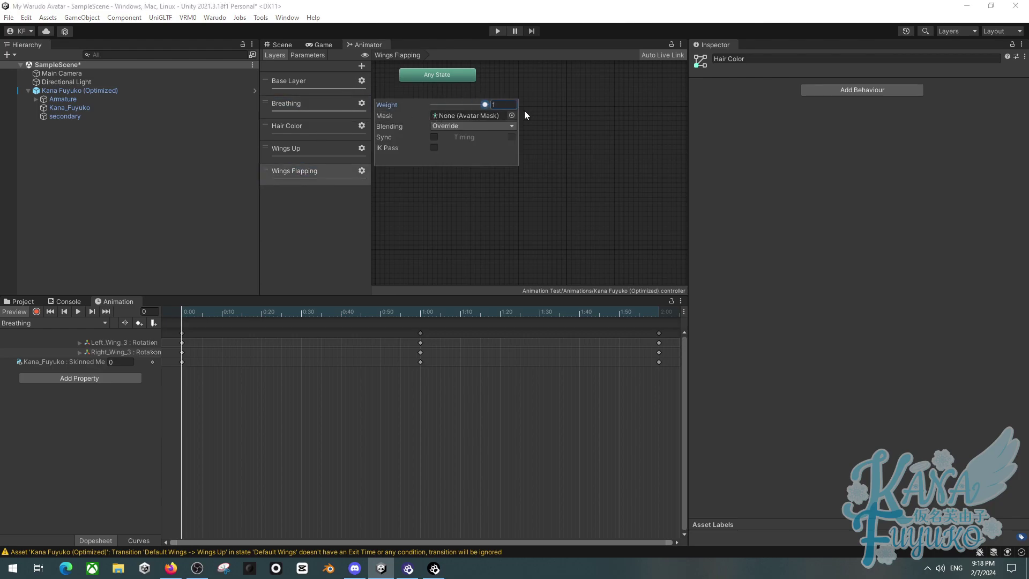
click(361, 126)
drag(435, 127, 498, 130)
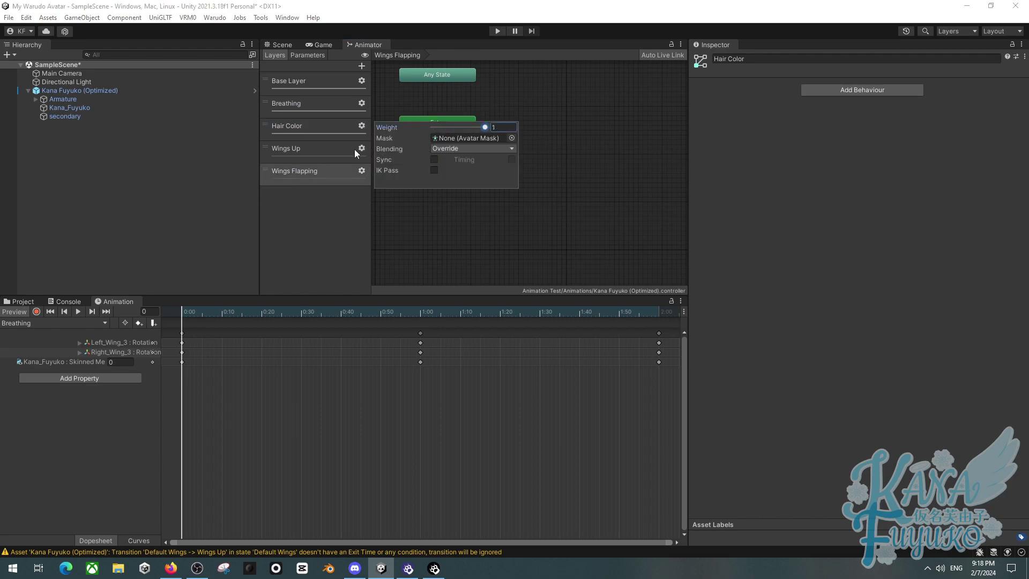
click(362, 149)
drag(433, 150, 499, 154)
click(361, 171)
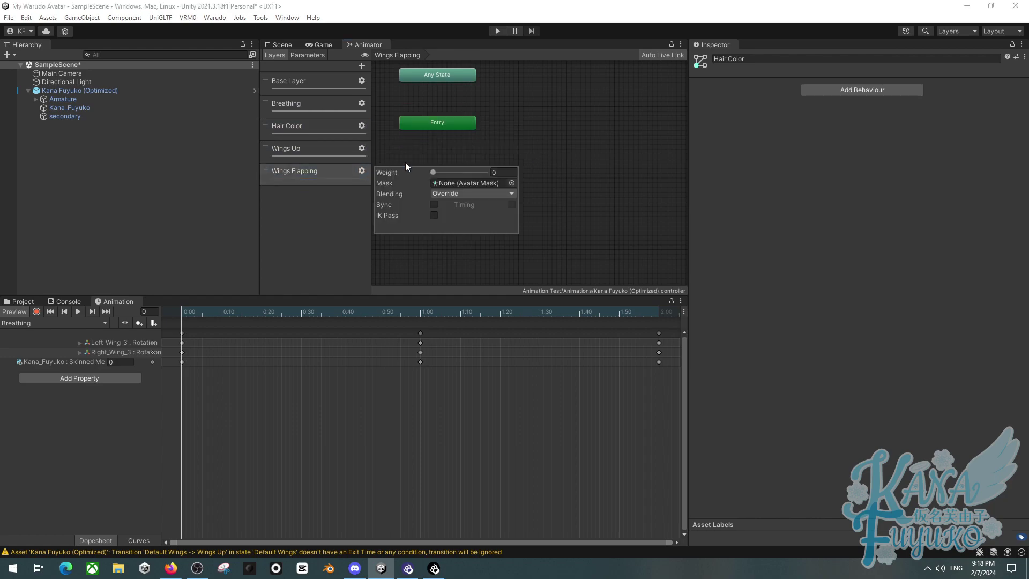
drag(433, 172, 498, 177)
click(334, 220)
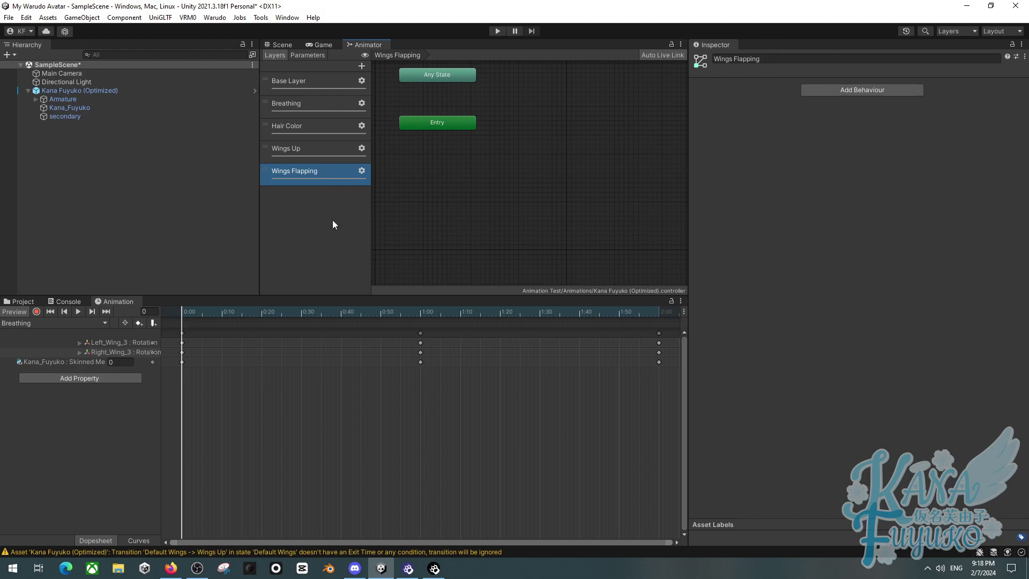
Copy the Breathing state from the Base Layer into the Breathing layer and place it beside Entry.
click(320, 89)
click(312, 113)
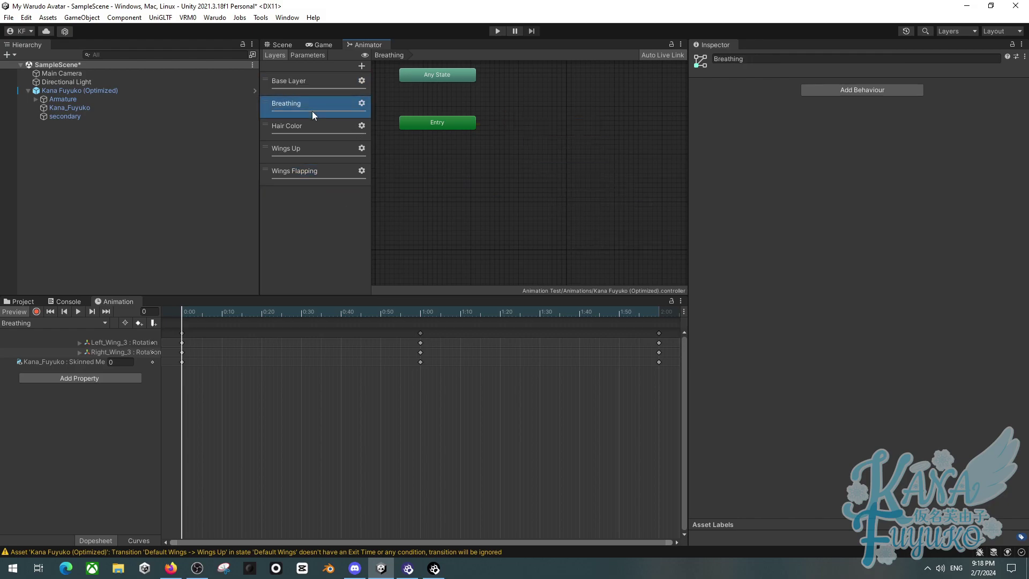
click(317, 78)
click(551, 118)
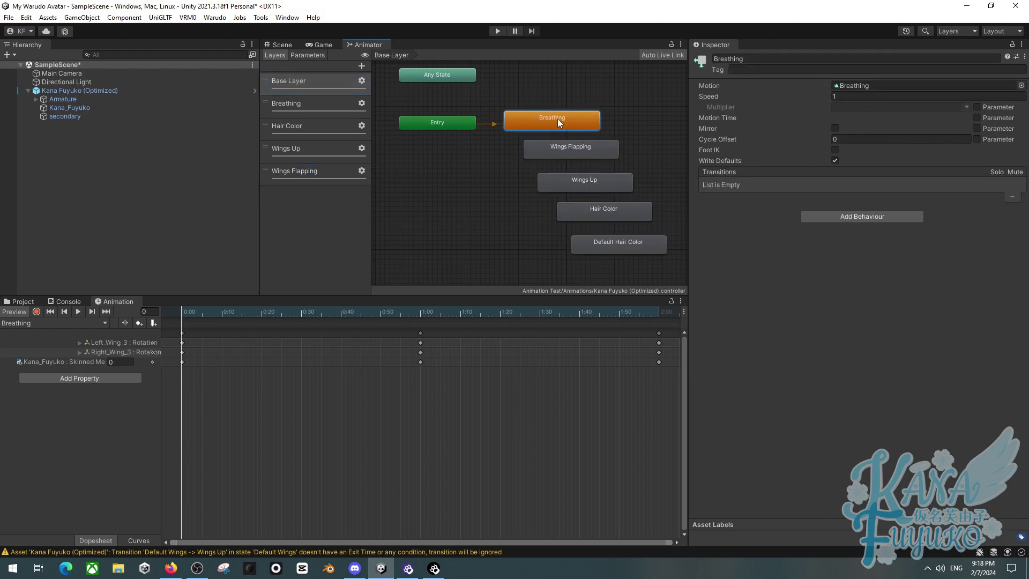
drag(557, 118, 567, 117)
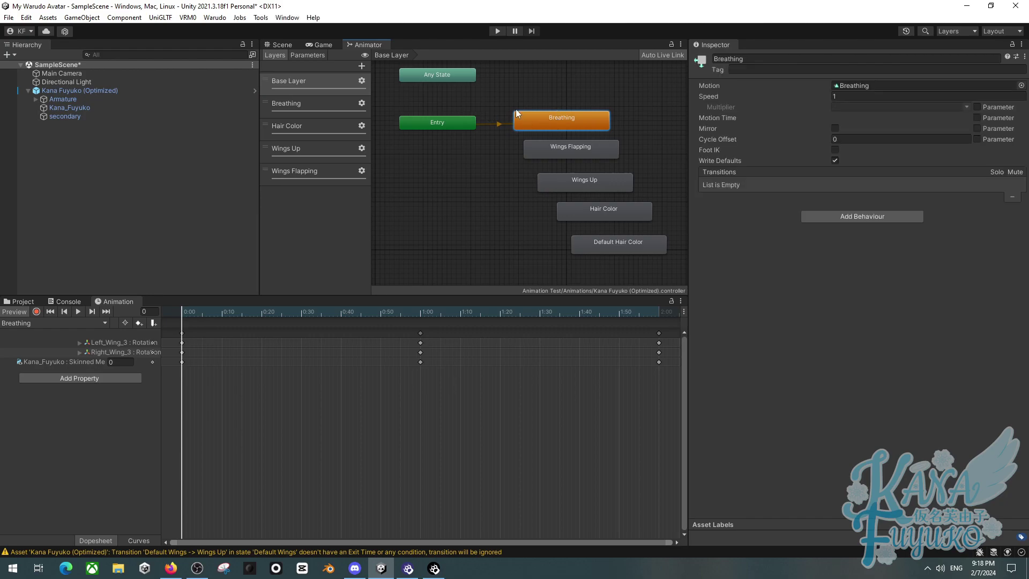
click(303, 106)
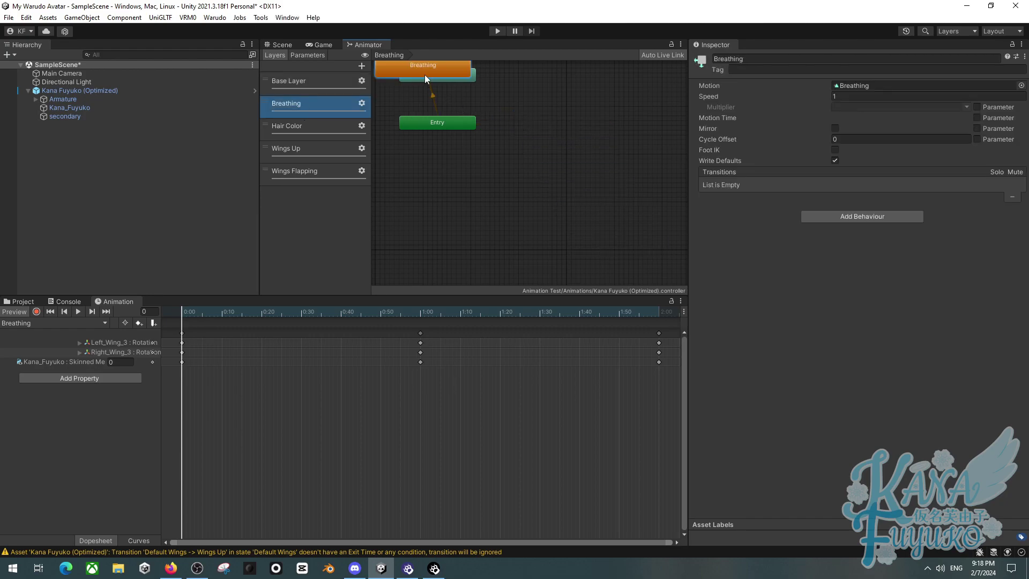
drag(425, 76, 551, 120)
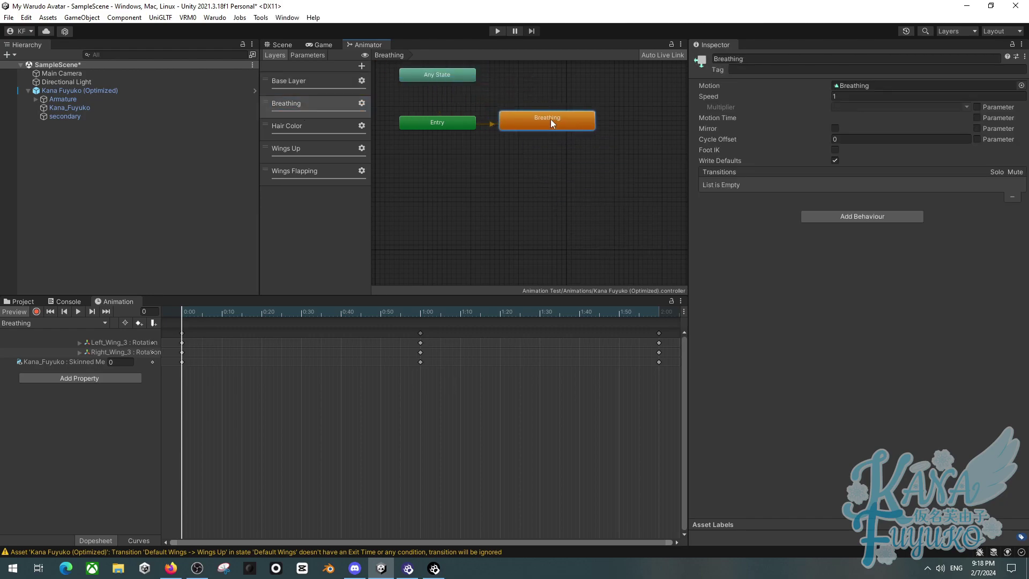
Create an empty default state in the Hair Color layer and place it beside Entry.
click(305, 126)
click(298, 153)
key(Down)
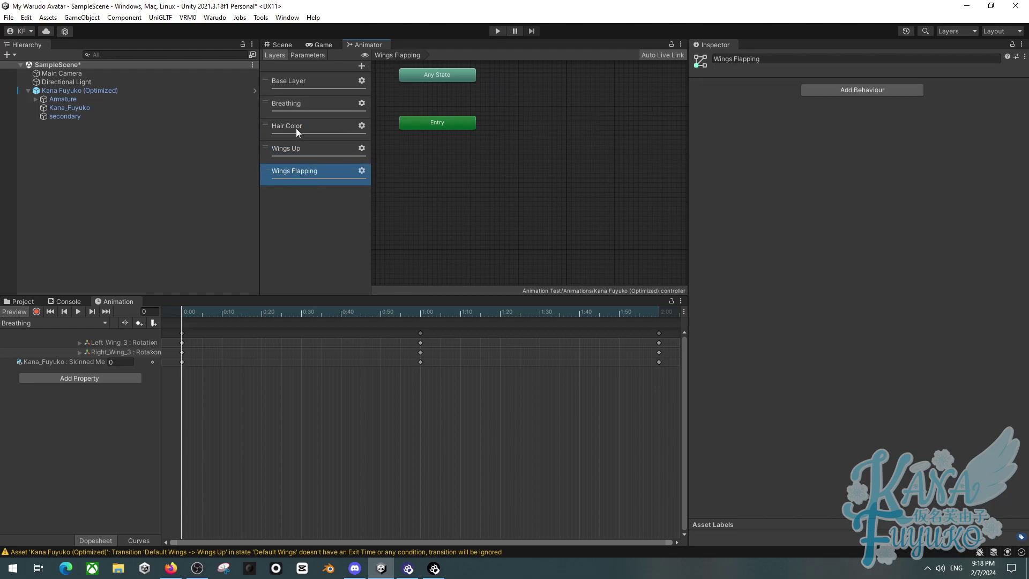
click(295, 127)
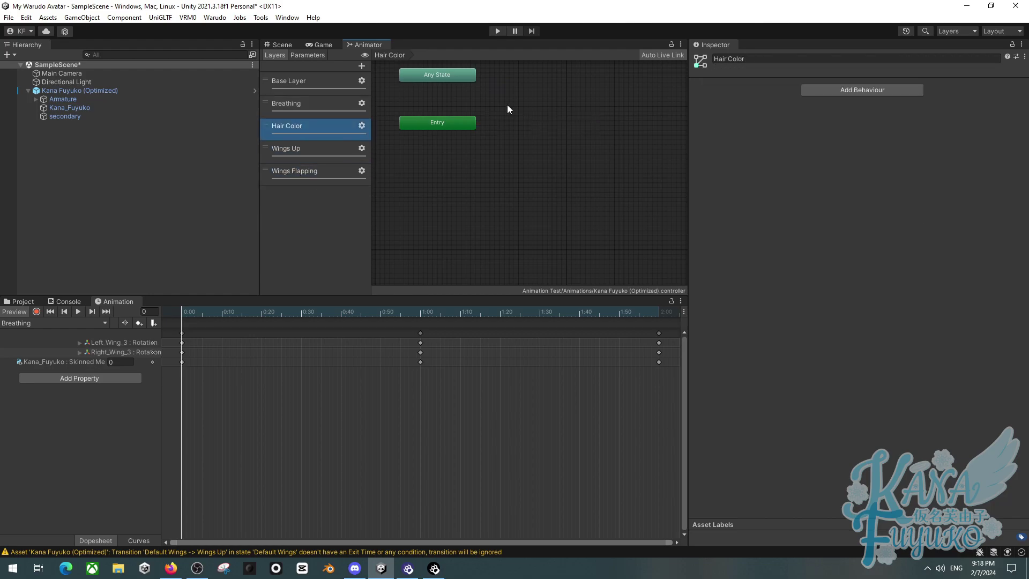
scroll(504, 111, up, 3)
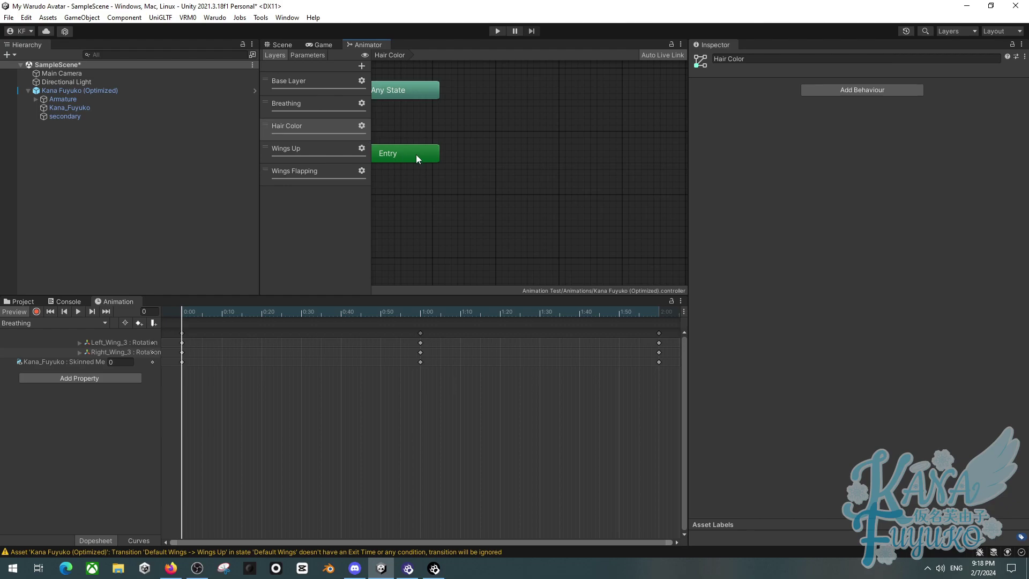
right_click(470, 152)
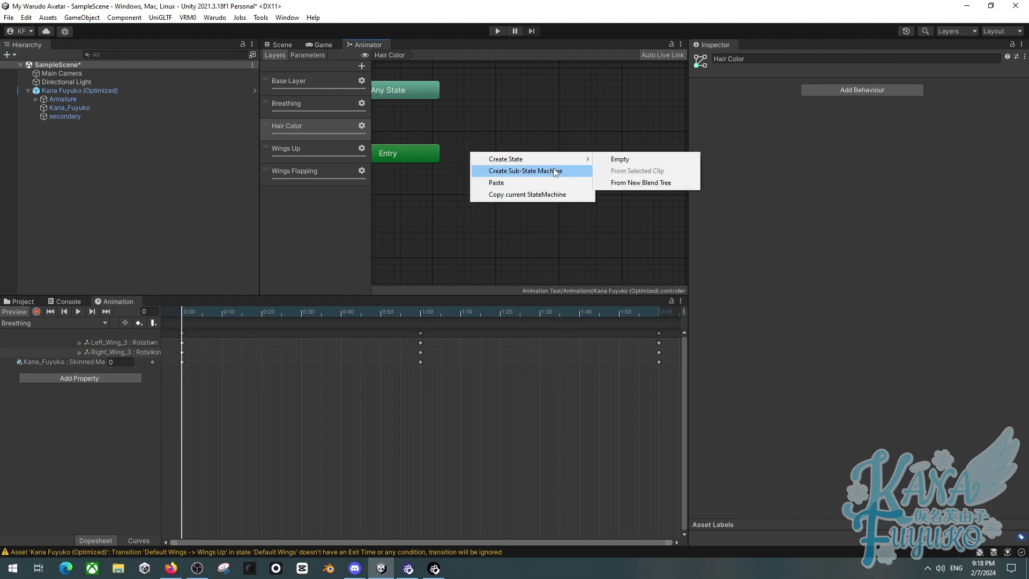
click(619, 159)
mouse_move(532, 159)
mouse_down()
mouse_move(575, 126)
mouse_move(544, 151)
mouse_up()
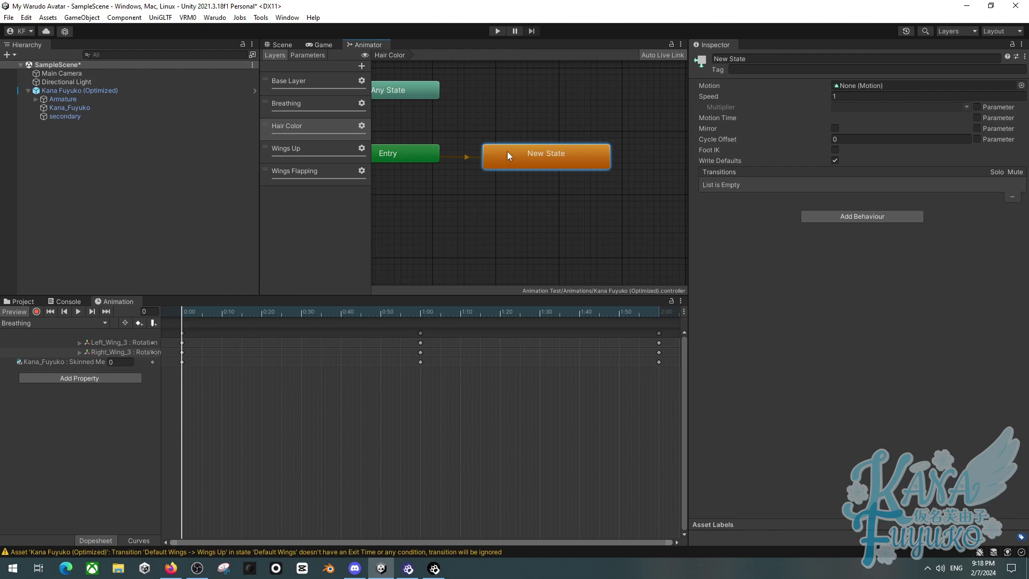
drag(507, 152, 467, 140)
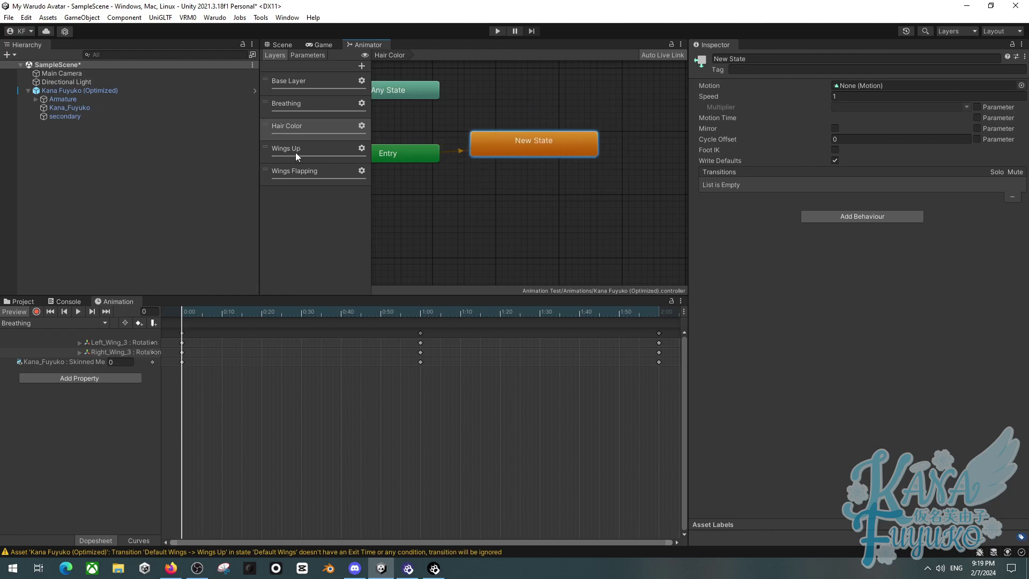
Create an empty default state in the Wings Flapping layer, beside Entry.
click(295, 153)
click(295, 167)
right_click(478, 140)
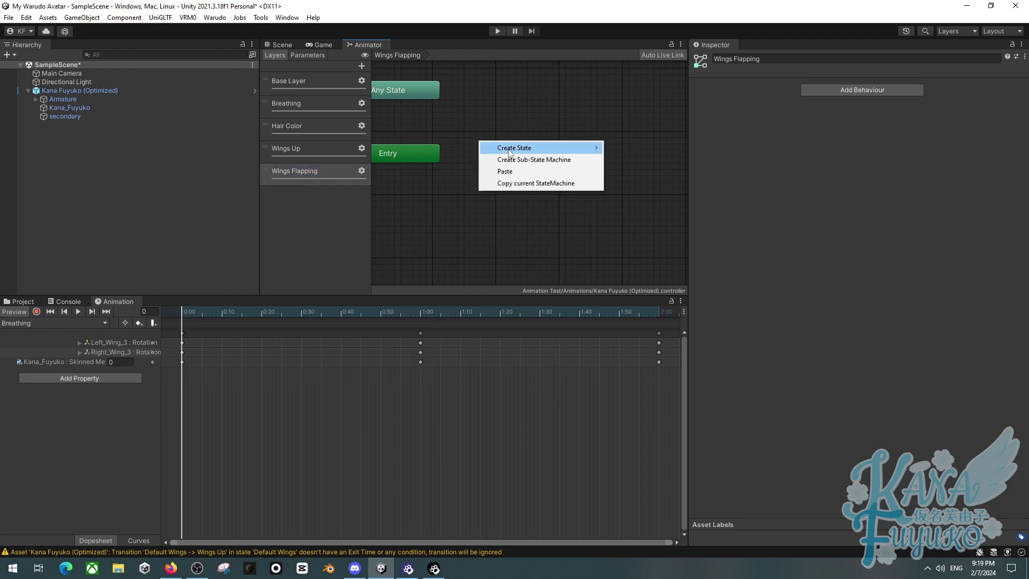
mouse_move(509, 148)
click(622, 147)
Create an empty default state in the Wings Up layer and line it up beside Entry.
click(307, 150)
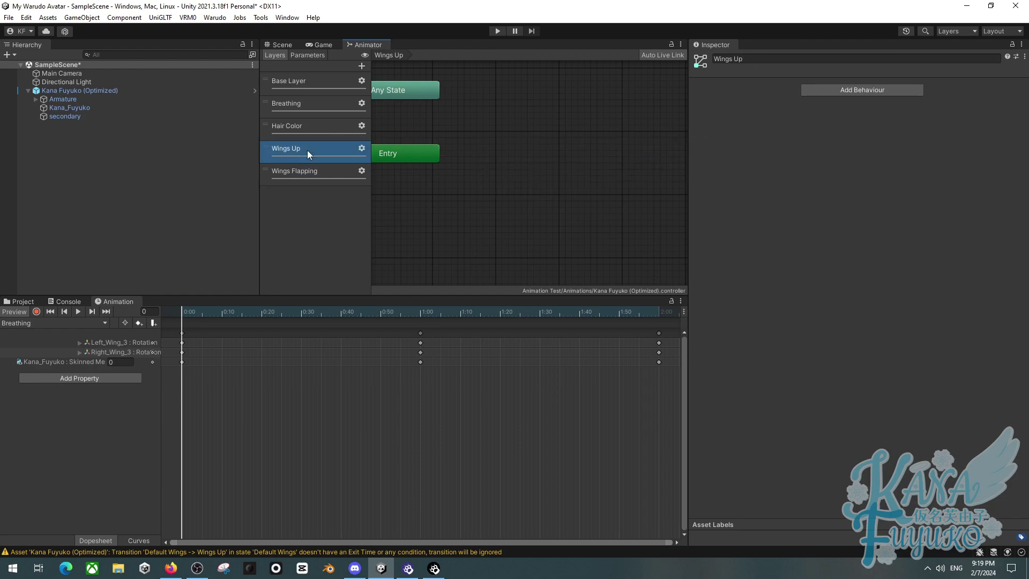
right_click(512, 165)
mouse_move(519, 169)
click(651, 170)
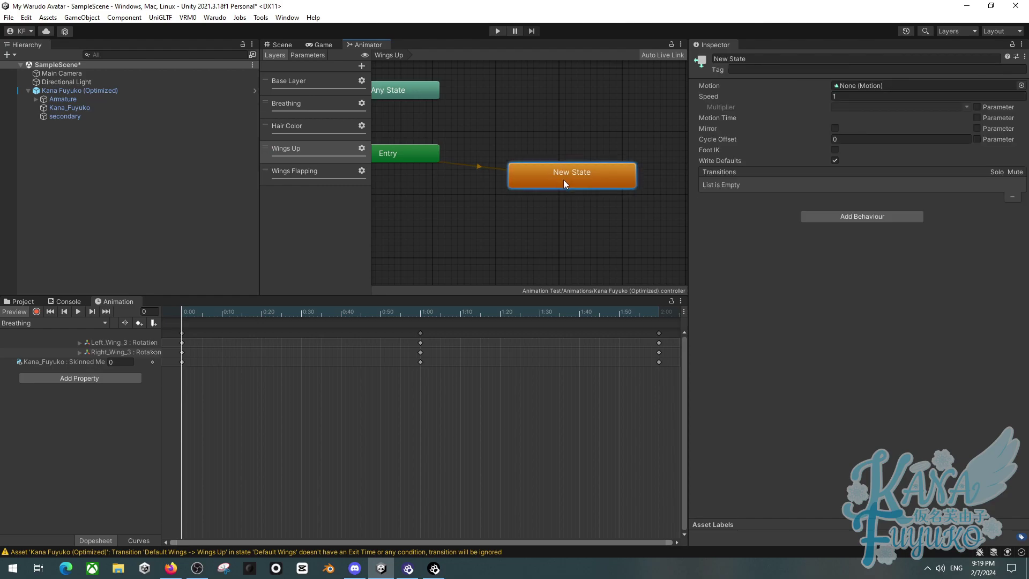
drag(564, 180, 525, 159)
Copy the Wings Flapping state from the Base Layer into the Wings Flapping layer, and delete the pasted copy.
click(319, 103)
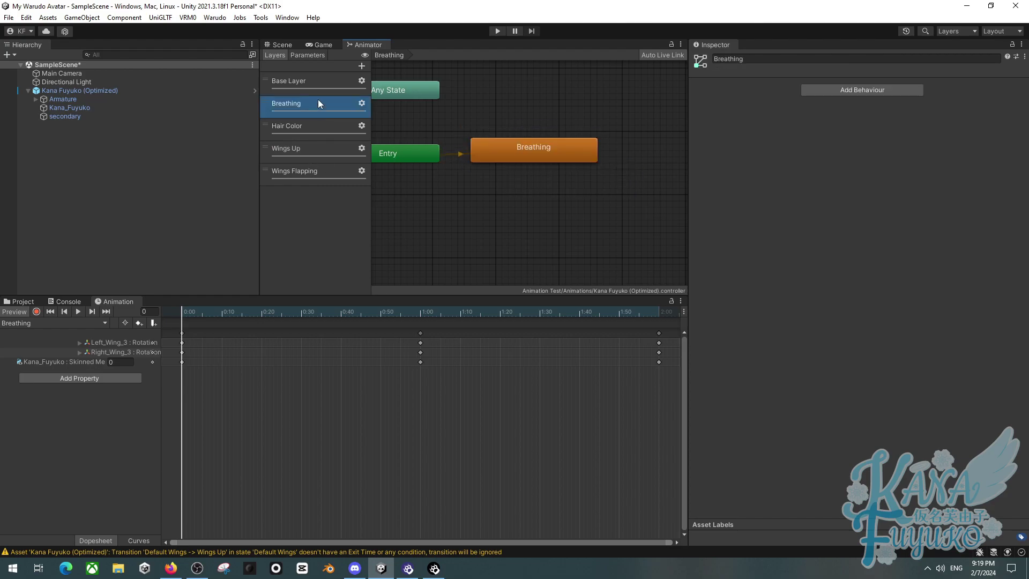
click(322, 83)
scroll(528, 213, down, 1)
middle_drag(522, 209, 502, 201)
click(526, 146)
click(328, 167)
key(ctrl+v)
scroll(503, 168, down, 1)
drag(400, 112, 631, 165)
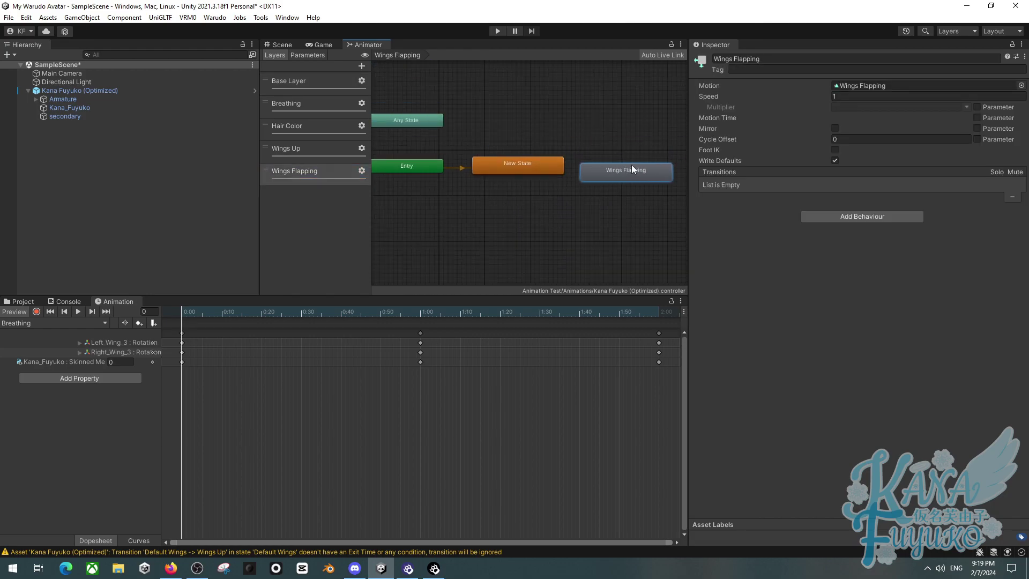
key(Delete)
Add the Wings Flapping clip from the project's Animations folder to the Wings Flapping layer, beyond the empty state.
click(23, 302)
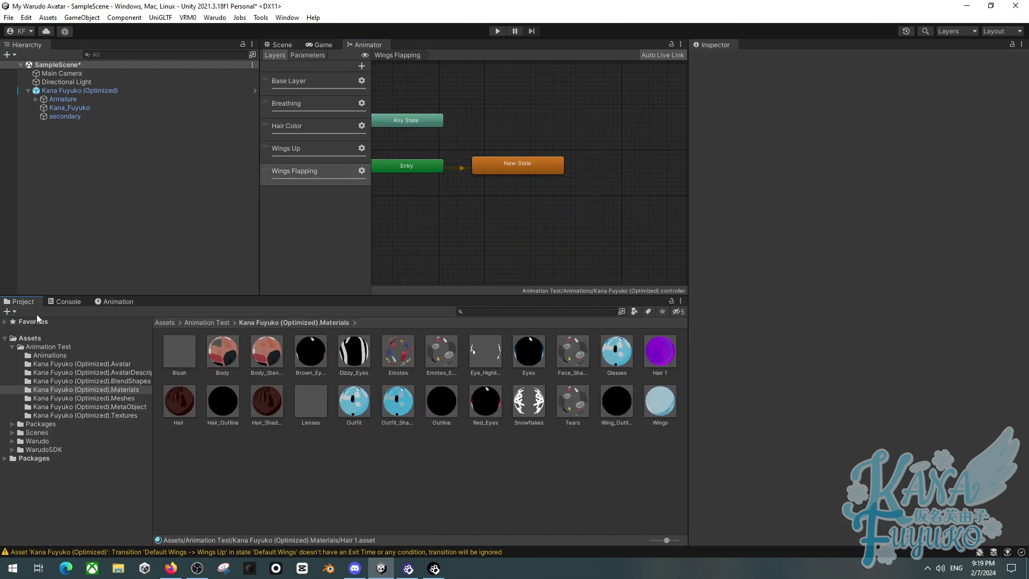
click(50, 356)
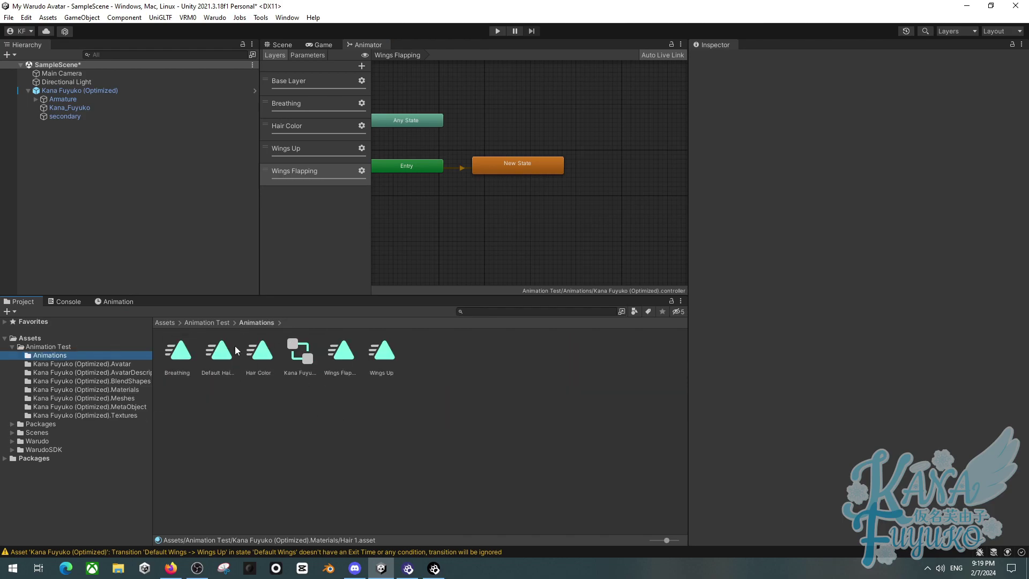
drag(335, 358, 590, 179)
Delete all five clip states from the Base Layer, keeping only its Any State, Entry and Exit nodes.
click(313, 86)
scroll(485, 166, down, 1)
middle_drag(494, 172, 493, 149)
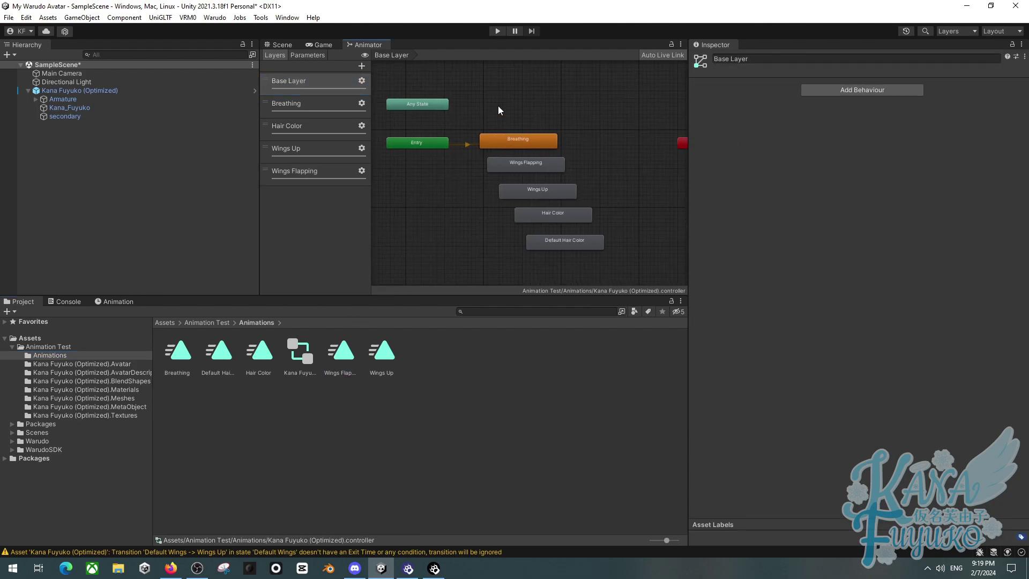
drag(498, 114, 580, 268)
click(298, 107)
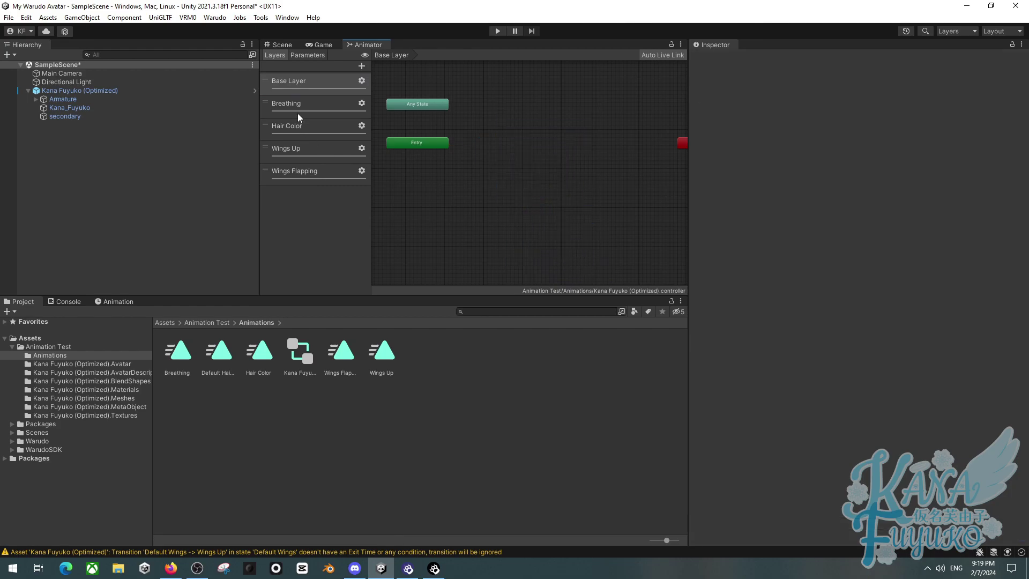
Delete the Hair Color animator layer, and undo the deletion.
click(342, 130)
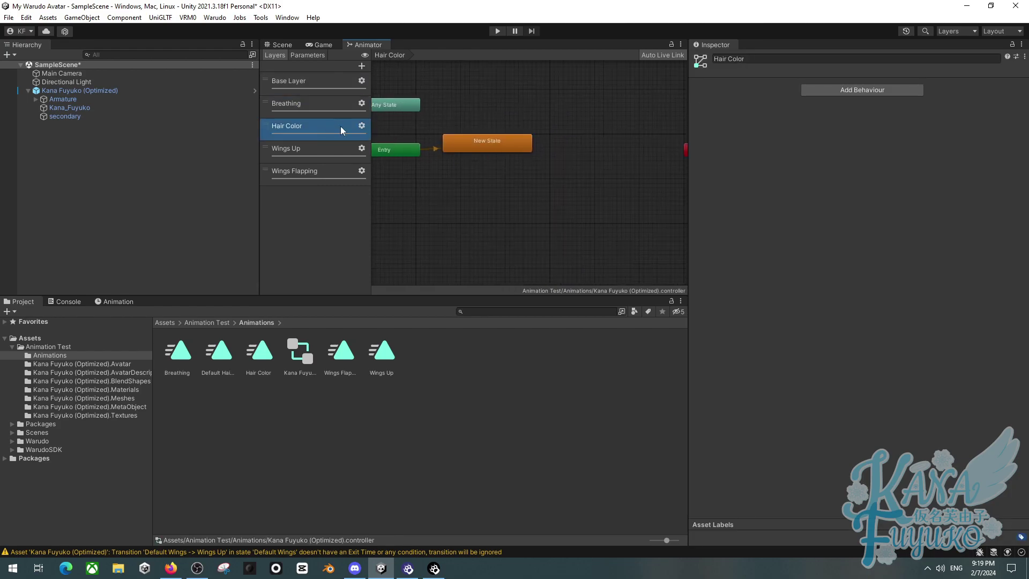
double_click(323, 130)
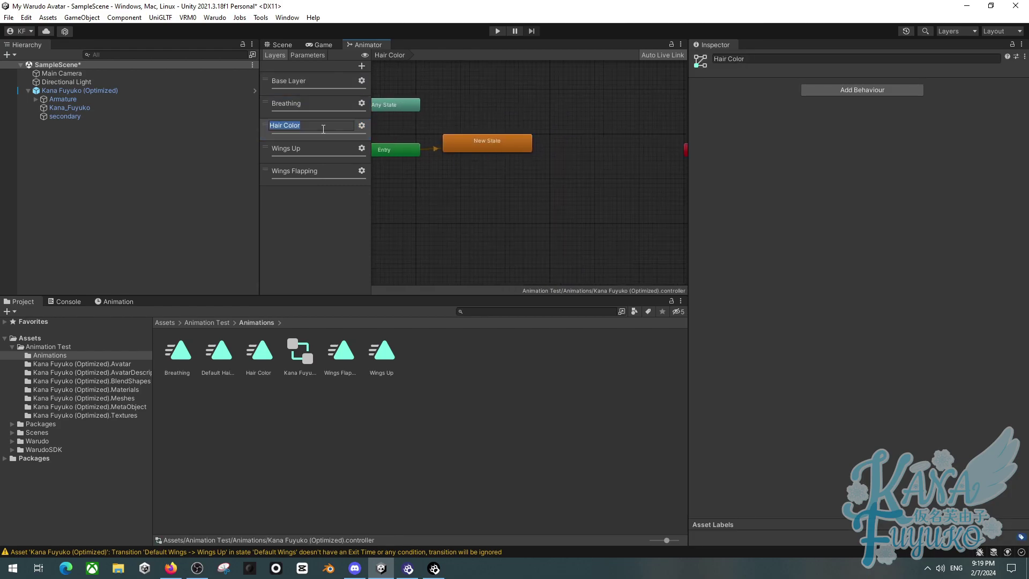
click(487, 138)
key(Delete)
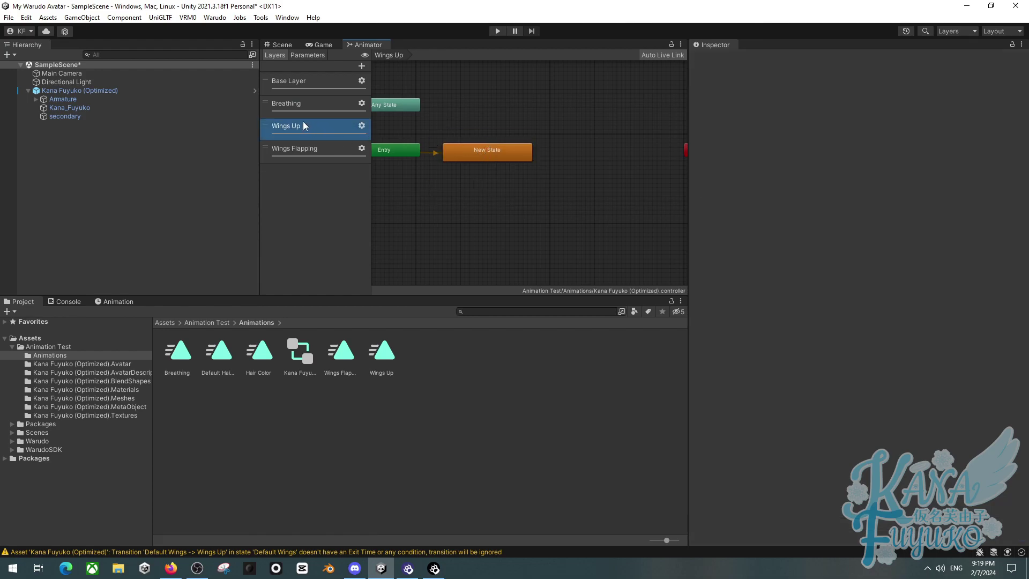
key(ctrl+z)
click(507, 153)
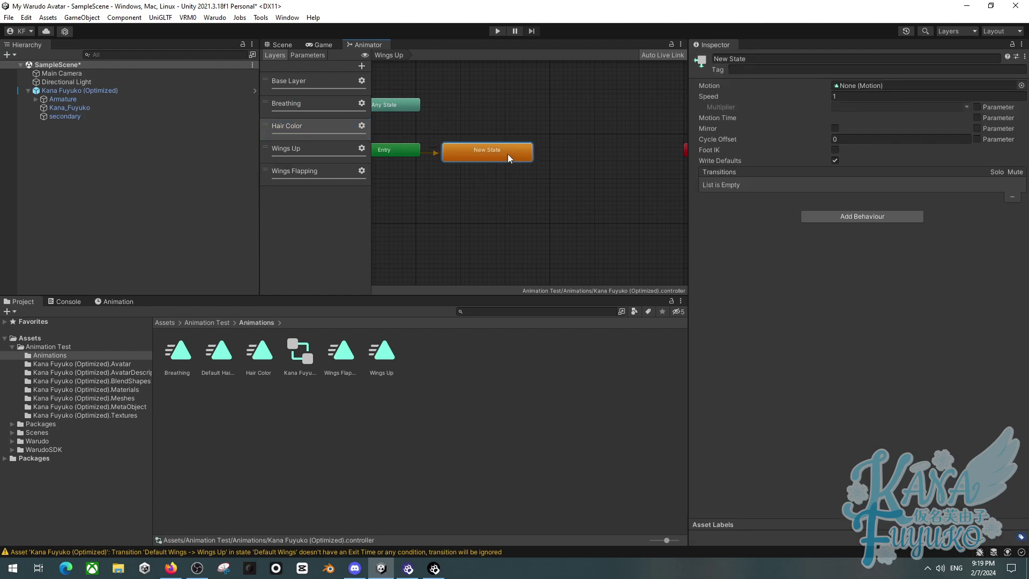
Replace the empty state in the open Wings Up layer with the Default Hair Color and Hair Color clips from the Animations folder.
key(Delete)
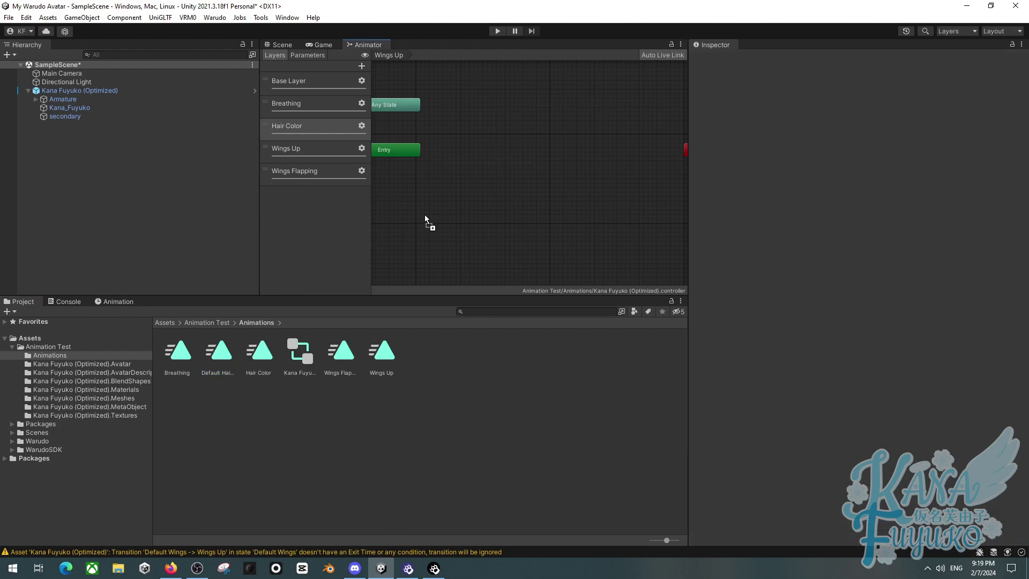
drag(424, 215, 472, 150)
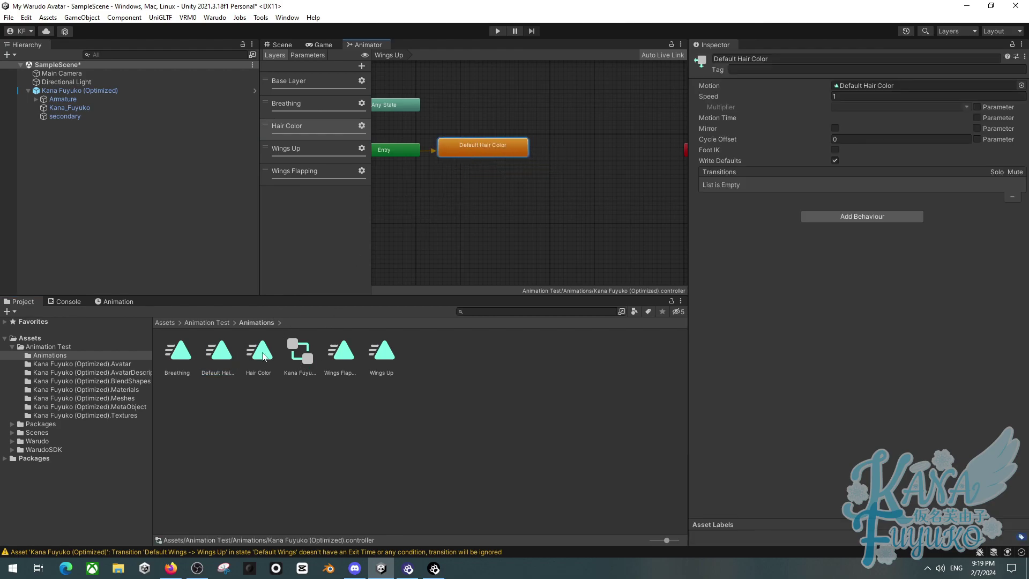
drag(262, 356, 560, 135)
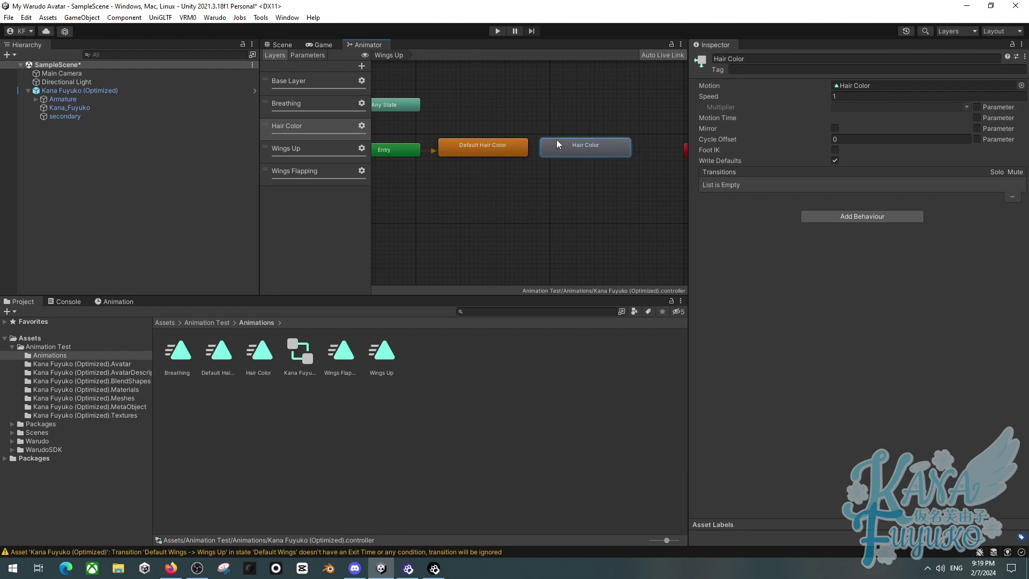
Copy the Default Hair Color and Hair Color states from the Wings Up layer into the Hair Color layer, replacing its existing state.
click(320, 150)
click(341, 170)
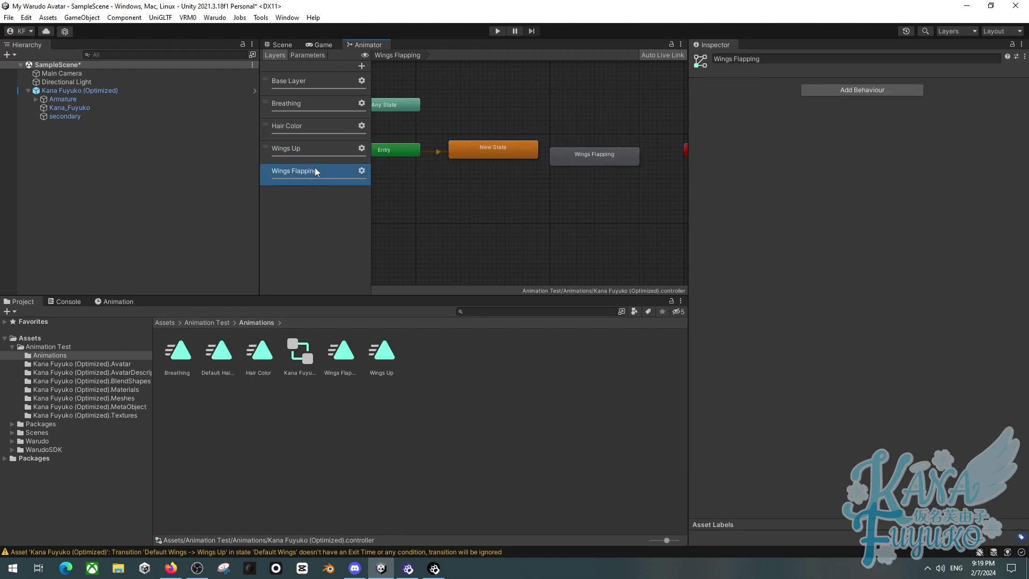
click(320, 147)
click(316, 126)
click(314, 148)
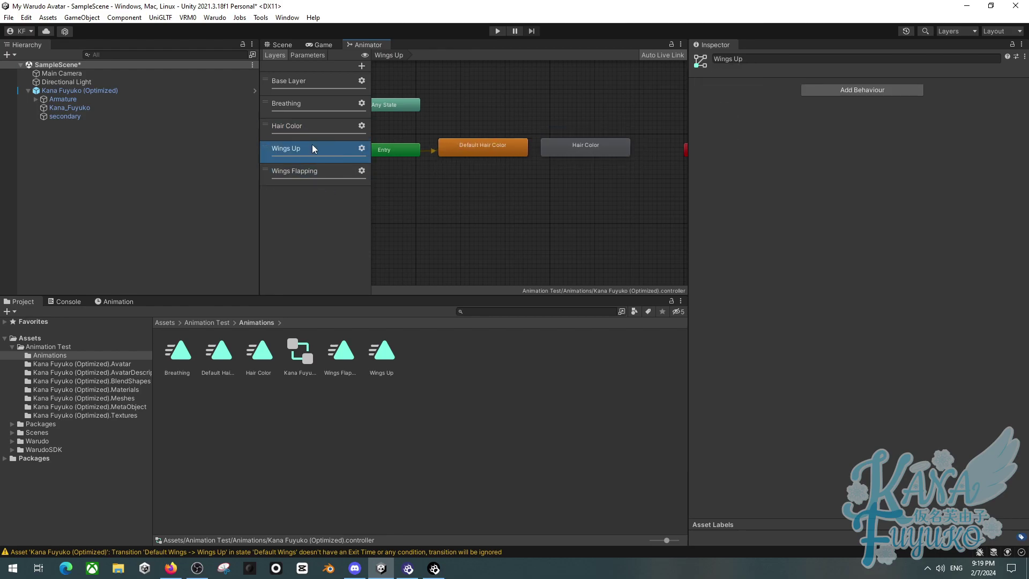
click(527, 141)
shift+click(571, 149)
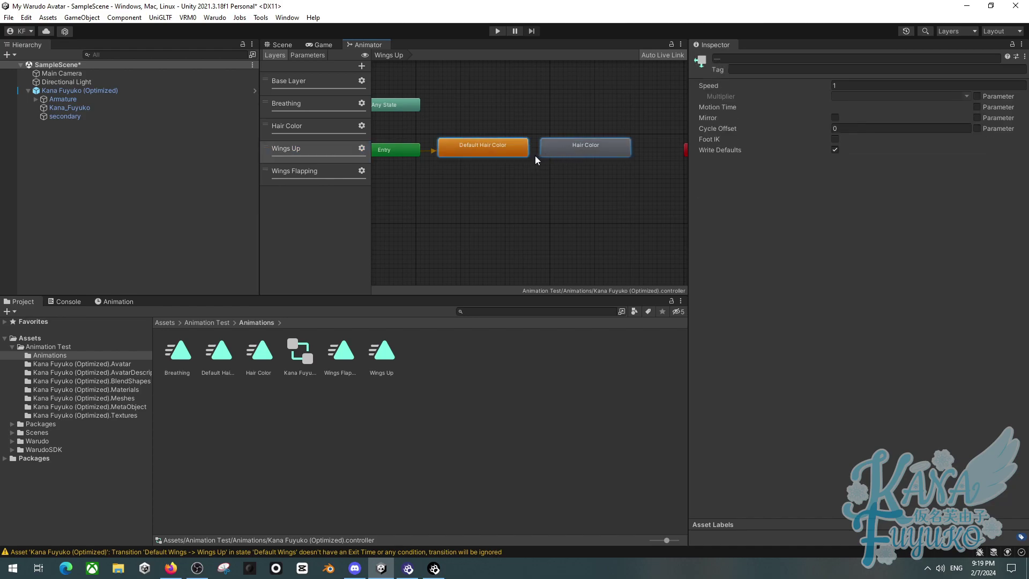
click(347, 130)
click(507, 141)
key(Delete)
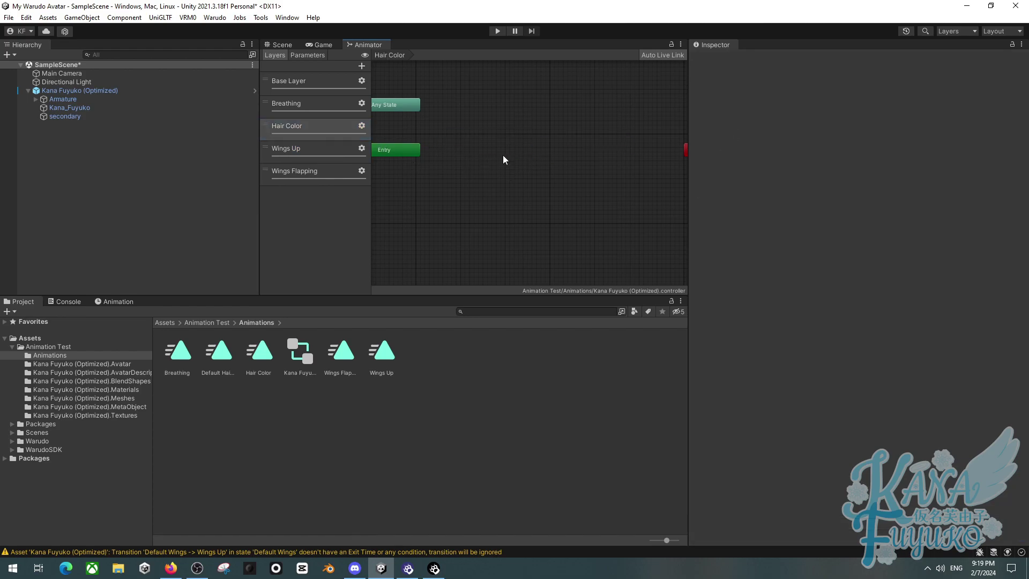
key(ctrl+v)
Place the pasted states beside Entry in the Hair Color layer and make Default Hair Color the layer default state.
drag(476, 105, 588, 149)
right_click(474, 142)
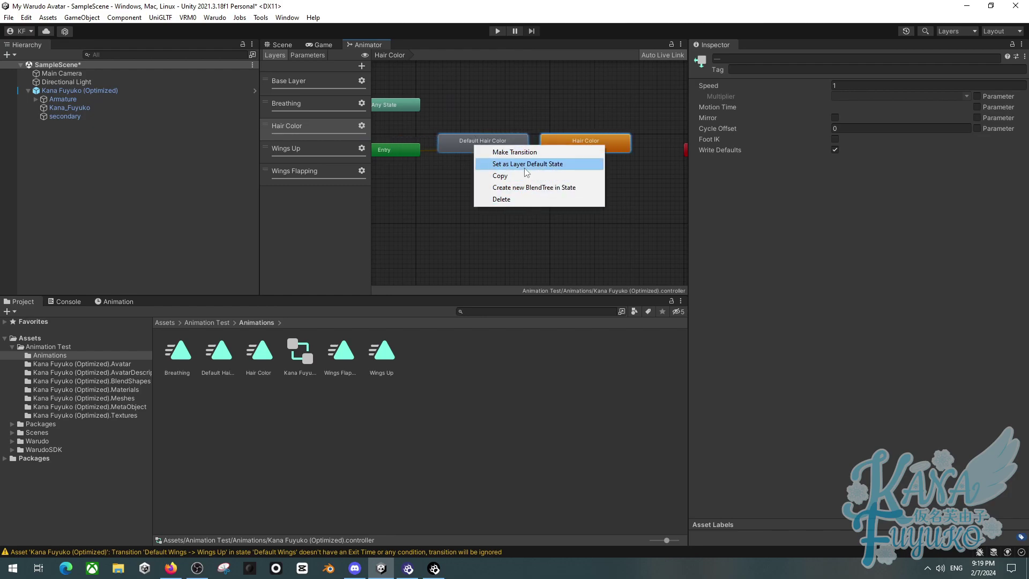
click(504, 163)
Delete the Default Hair Color and Hair Color states from the Wings Up layer.
click(329, 155)
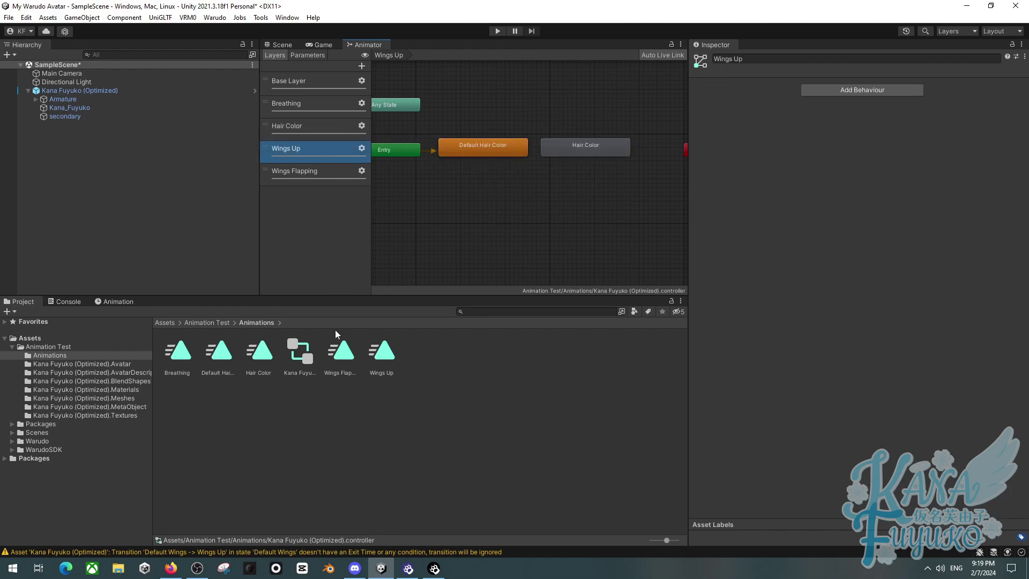
click(502, 145)
key(Delete)
click(560, 148)
key(Delete)
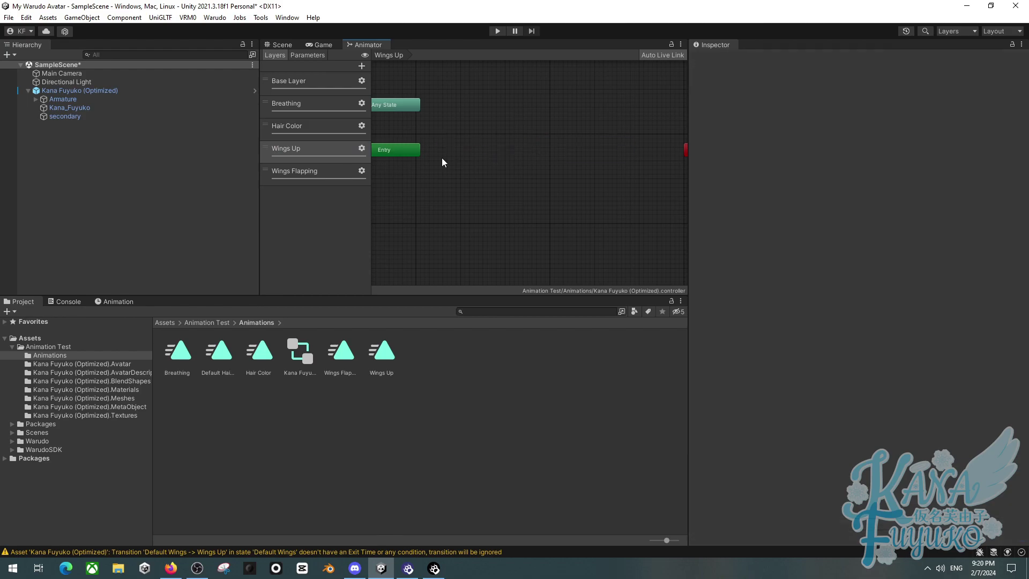
Create an empty default state in the Wings Up layer and line it up with the Entry node.
right_click(446, 150)
mouse_move(466, 151)
click(593, 152)
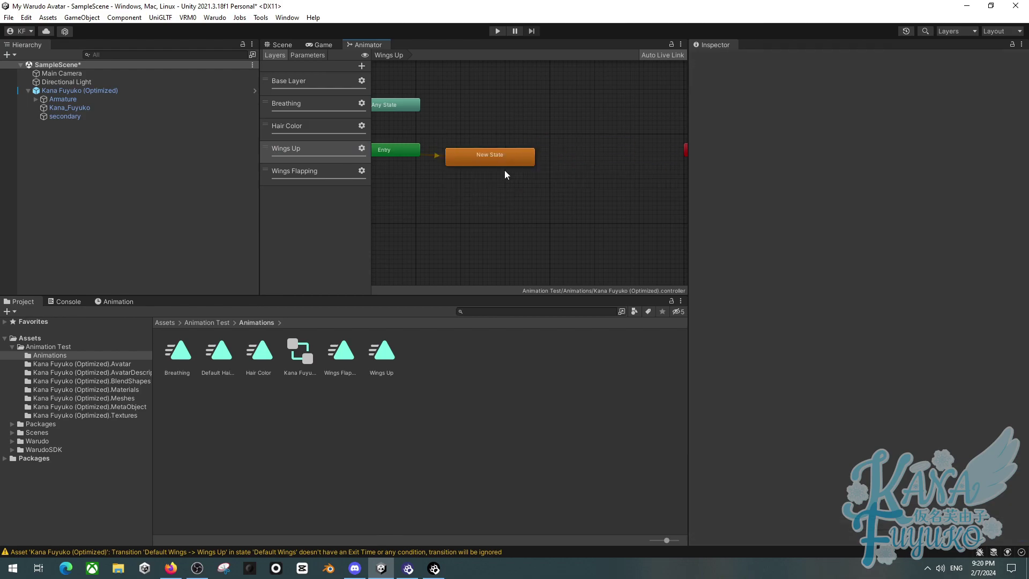
drag(500, 157, 497, 148)
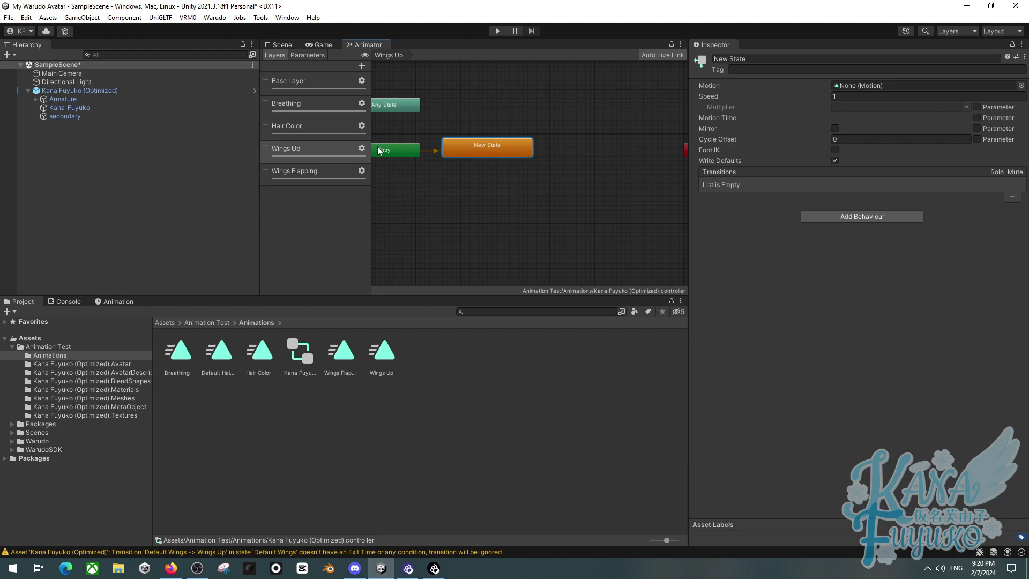
Align the Wings Flapping state level with the empty state in the Wings Flapping layer.
click(330, 172)
click(583, 156)
drag(584, 157, 580, 153)
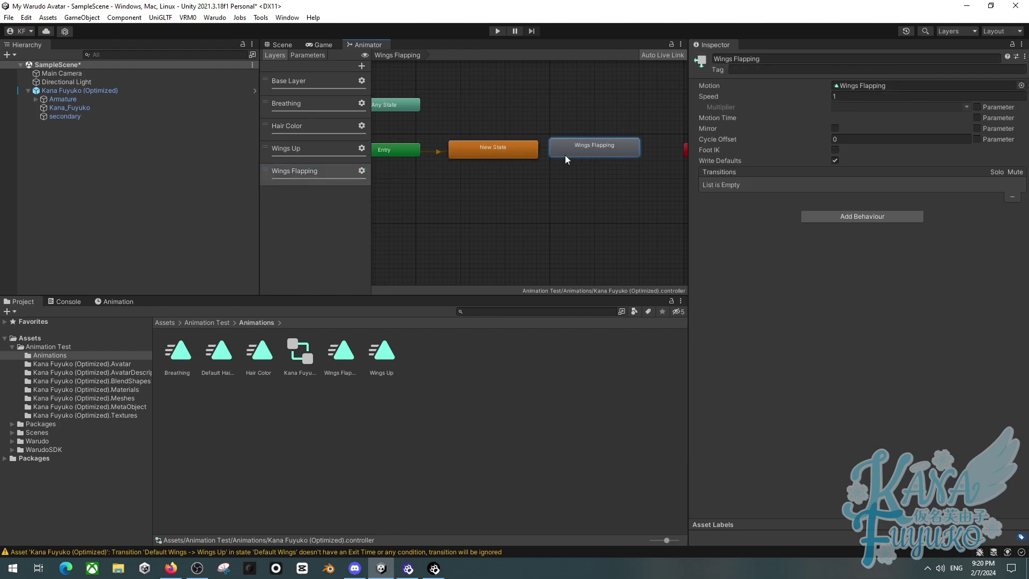
click(486, 149)
Add the Wings Up clip to the Wings Up layer, placing it beside the empty state.
click(331, 150)
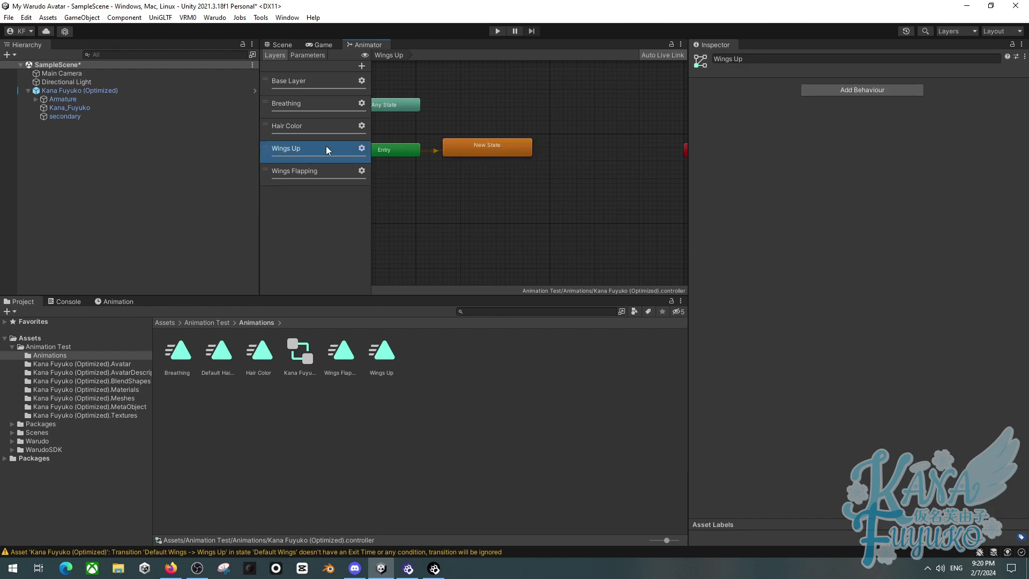
drag(516, 149, 510, 150)
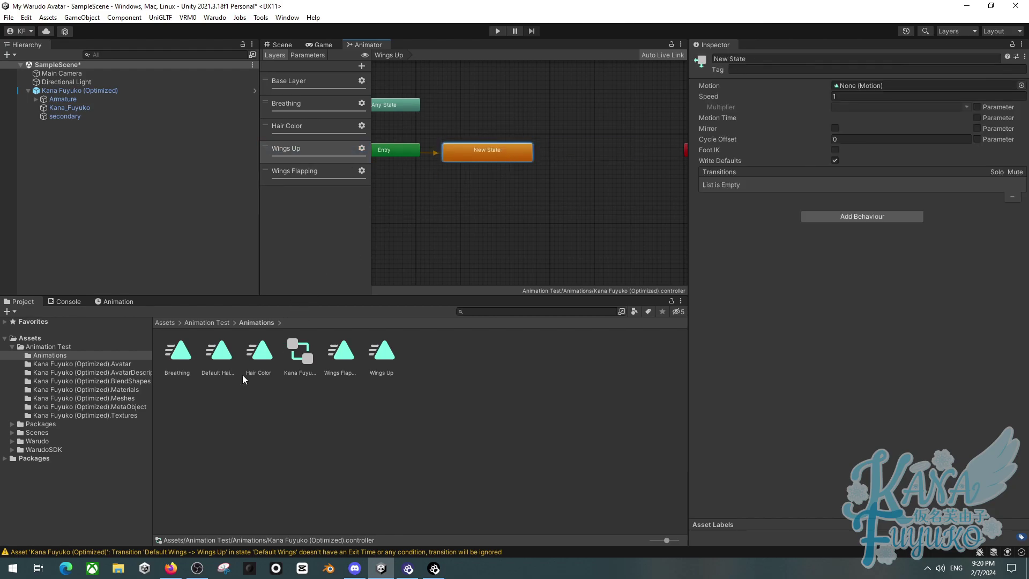
drag(376, 361, 518, 244)
drag(558, 148, 560, 150)
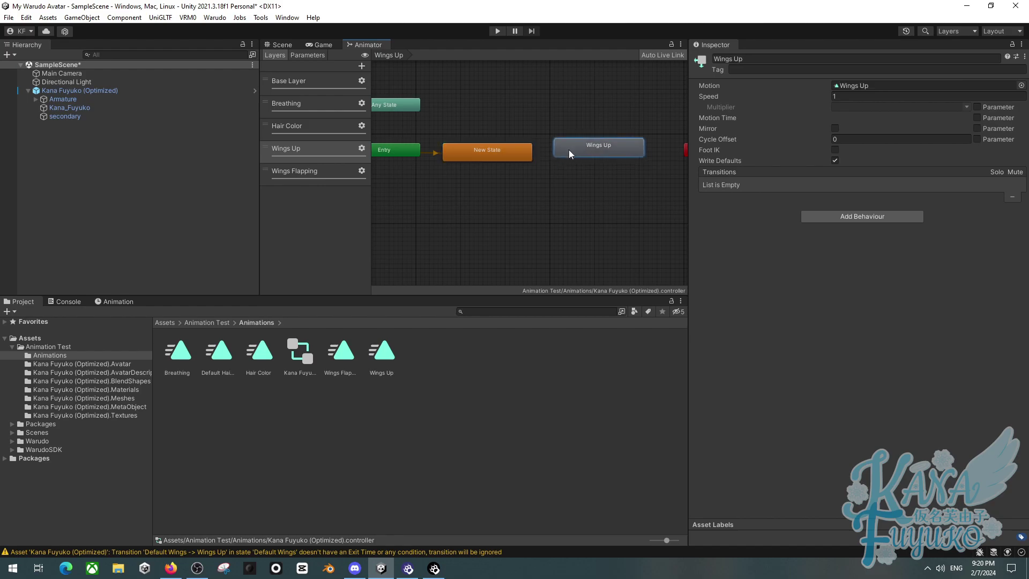
Align the Default Hair Color and Hair Color states in the Hair Color layer, and check the Breathing layer's state.
click(340, 126)
click(493, 146)
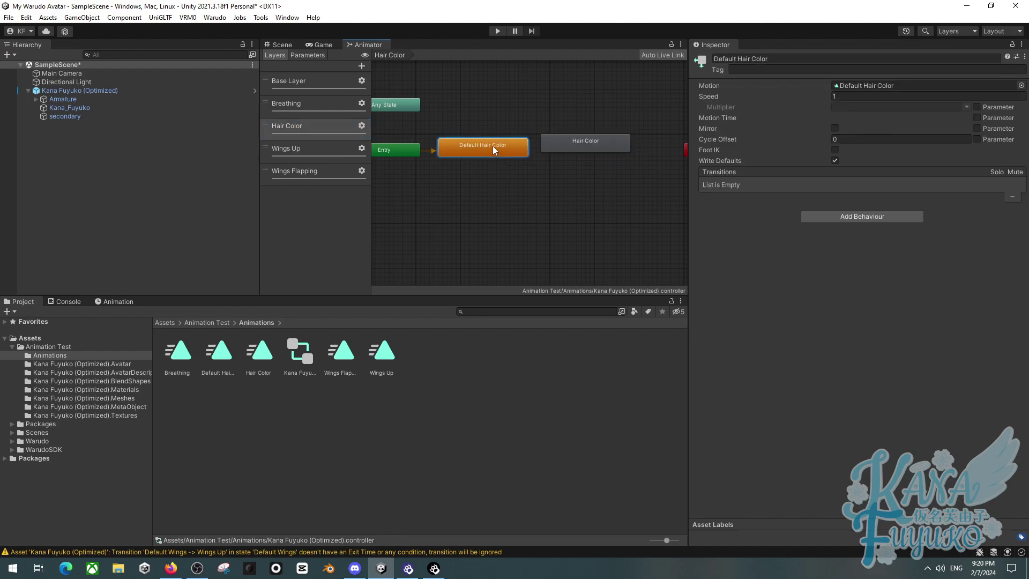
click(569, 148)
drag(569, 145, 564, 135)
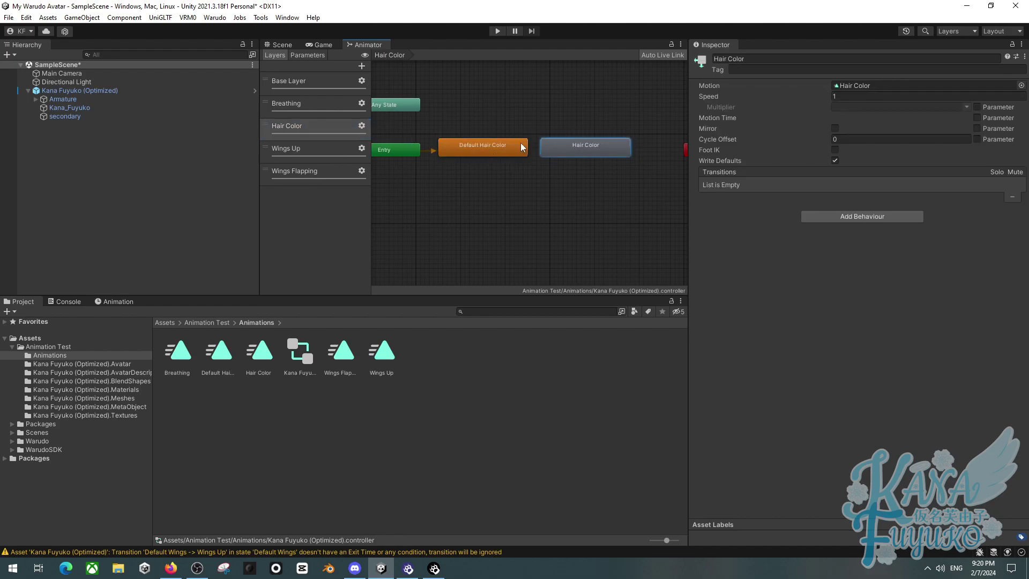
click(493, 143)
click(557, 149)
click(329, 111)
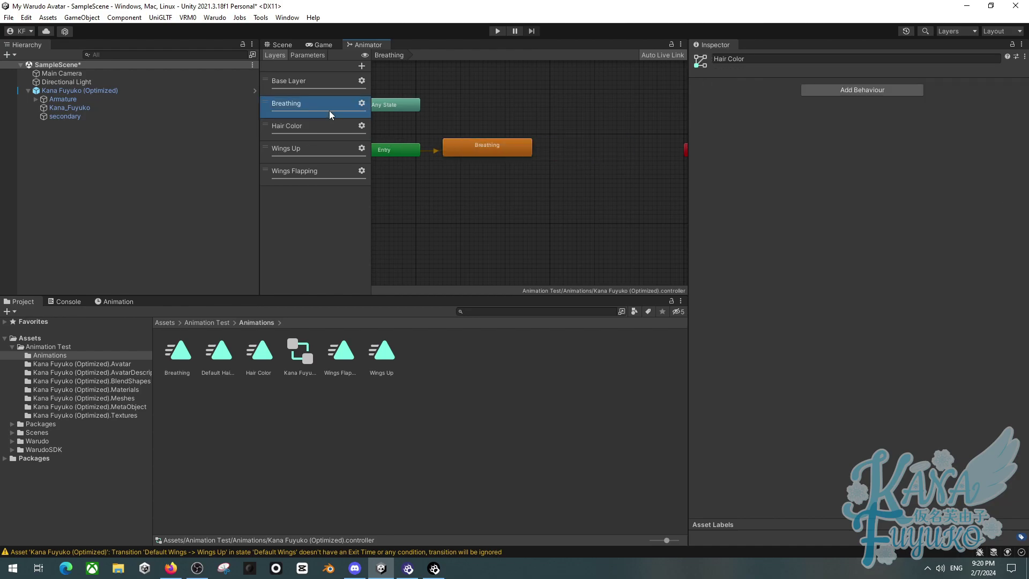
click(487, 143)
Rename the empty state in the Wings Up layer as Wings Default.
click(304, 146)
click(485, 150)
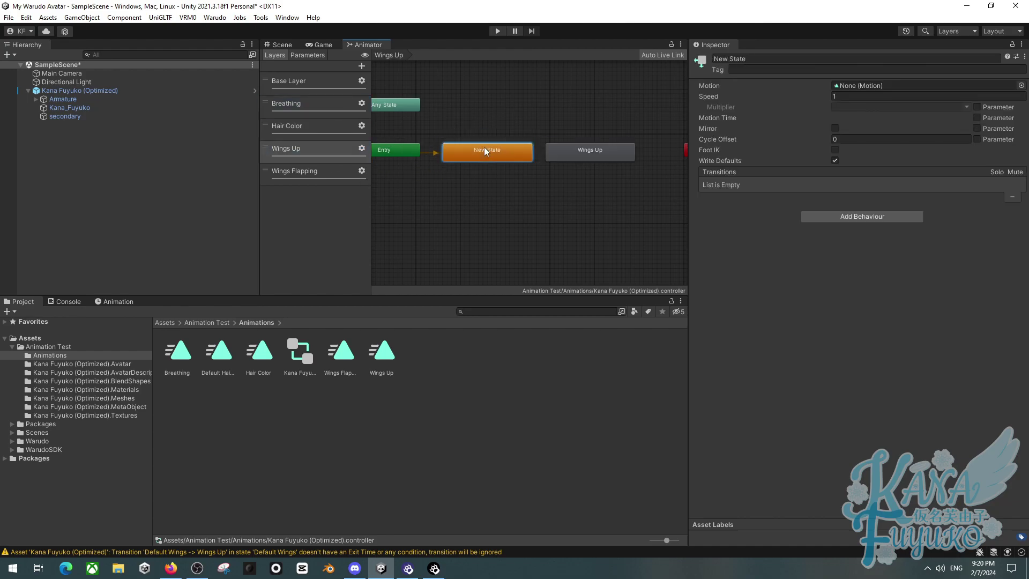
click(741, 59)
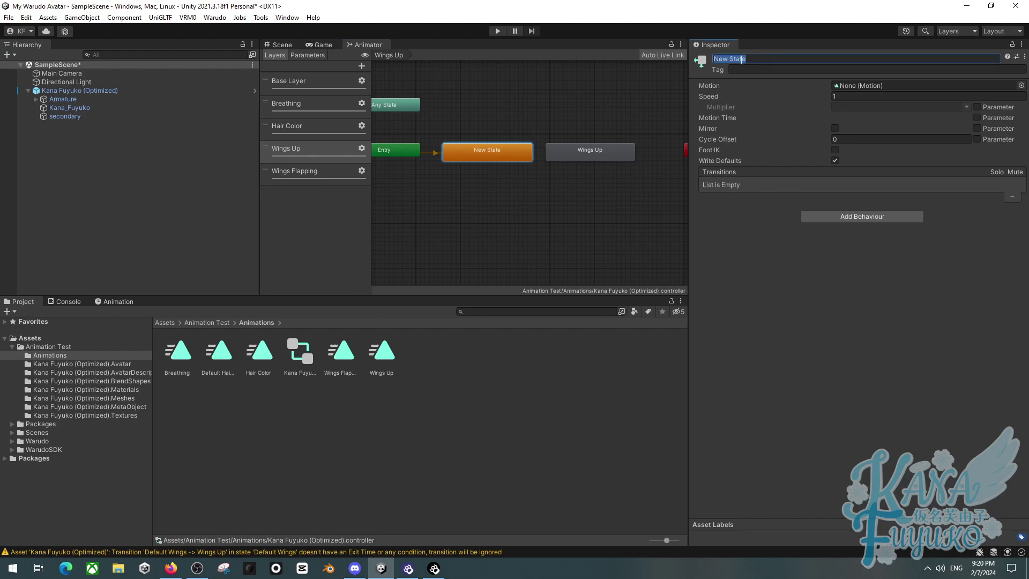
text(Wings Def)
key(BackSpace)
text(fauk)
key(BackSpace)
text(lts)
key(Return)
key(BackSpace)
key(Return)
scroll(520, 155, up, 2)
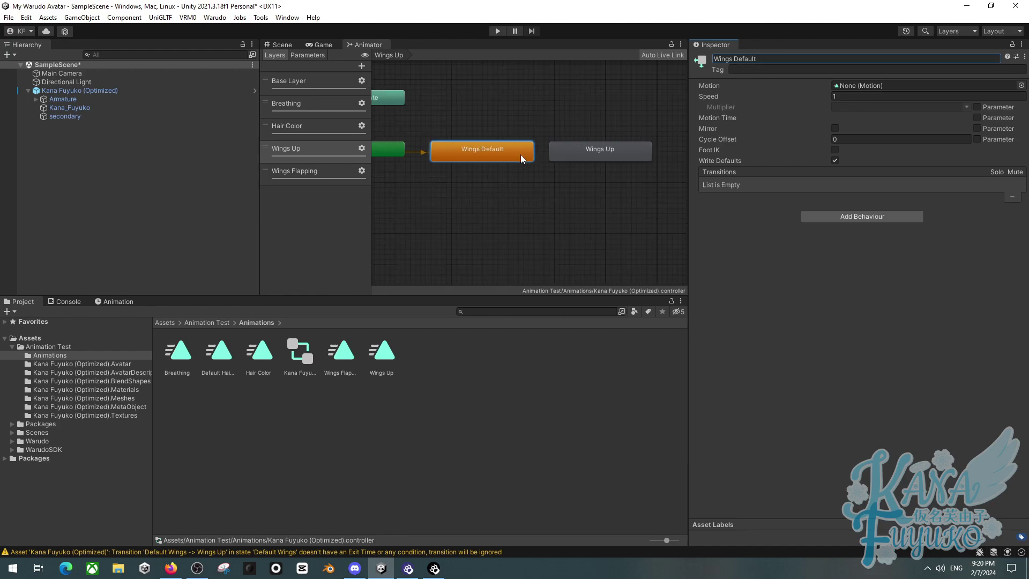
Rename the empty state in the Wings Flapping layer as No Flapping and align it with the Wings Flapping state.
click(304, 171)
click(773, 60)
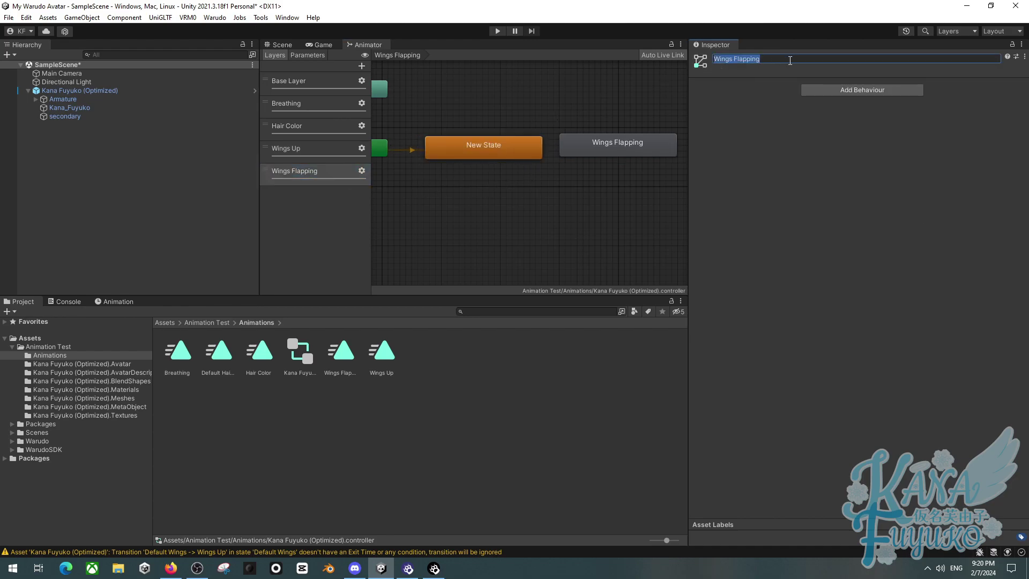
click(488, 144)
click(742, 59)
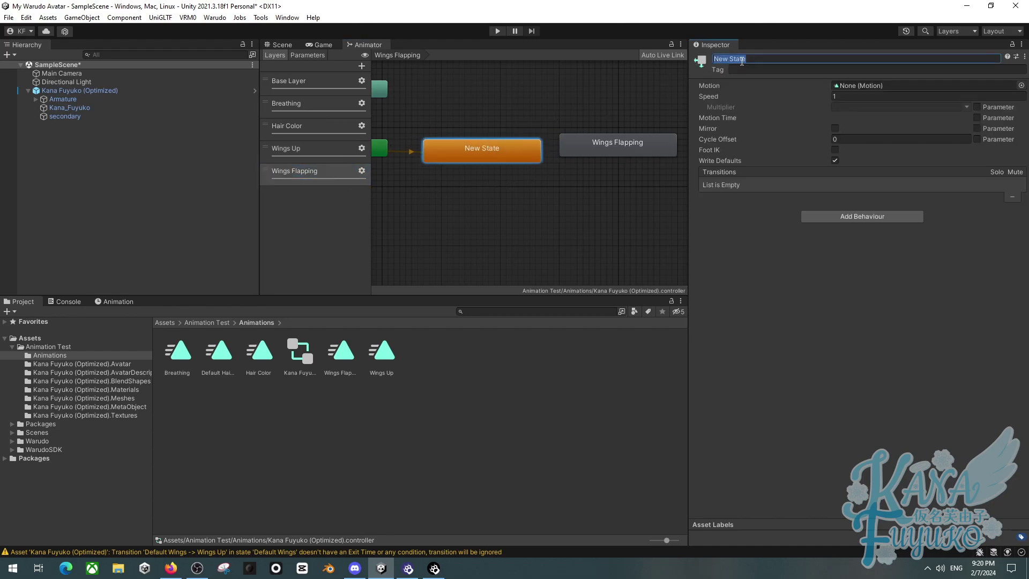
text(No Flapping)
key(Return)
drag(468, 149, 466, 142)
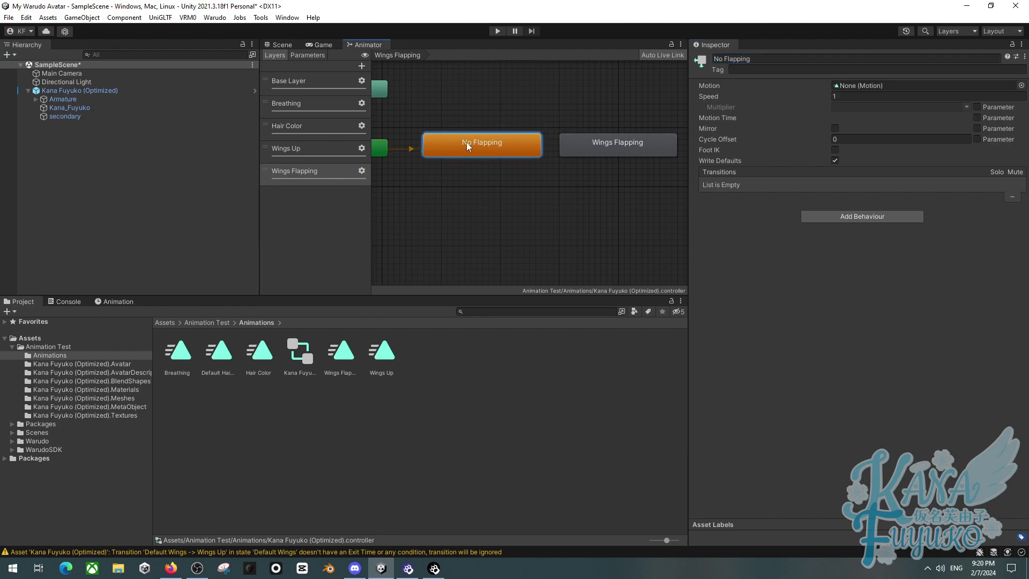
Review the states in the Wings Up, Hair Color and Breathing layers.
click(323, 148)
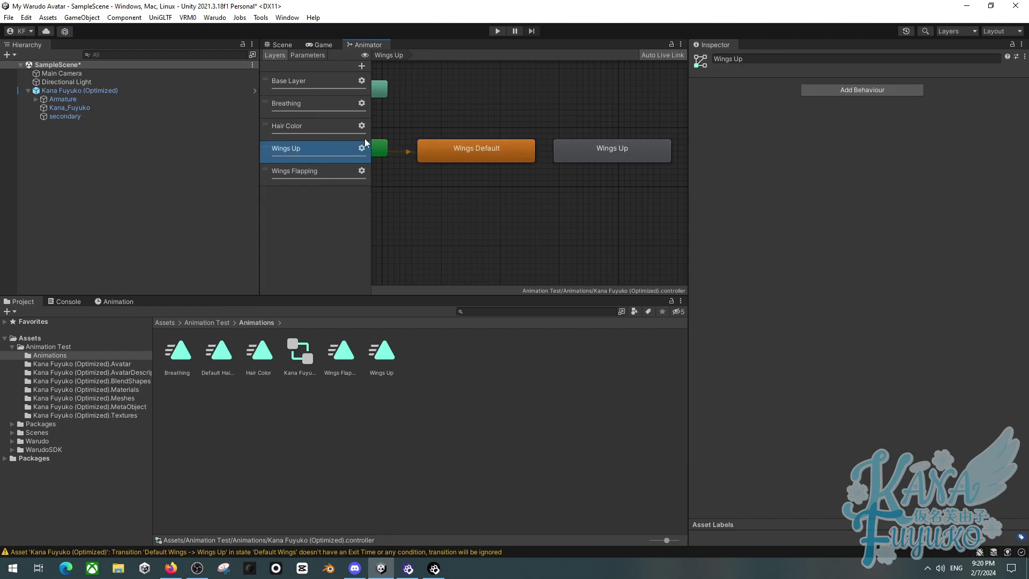
key(Up)
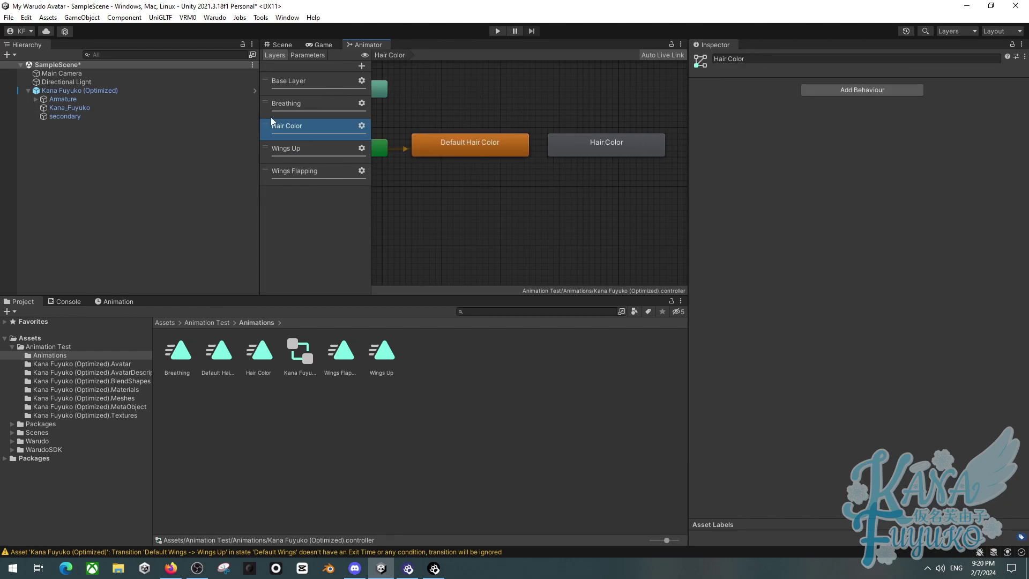
click(331, 110)
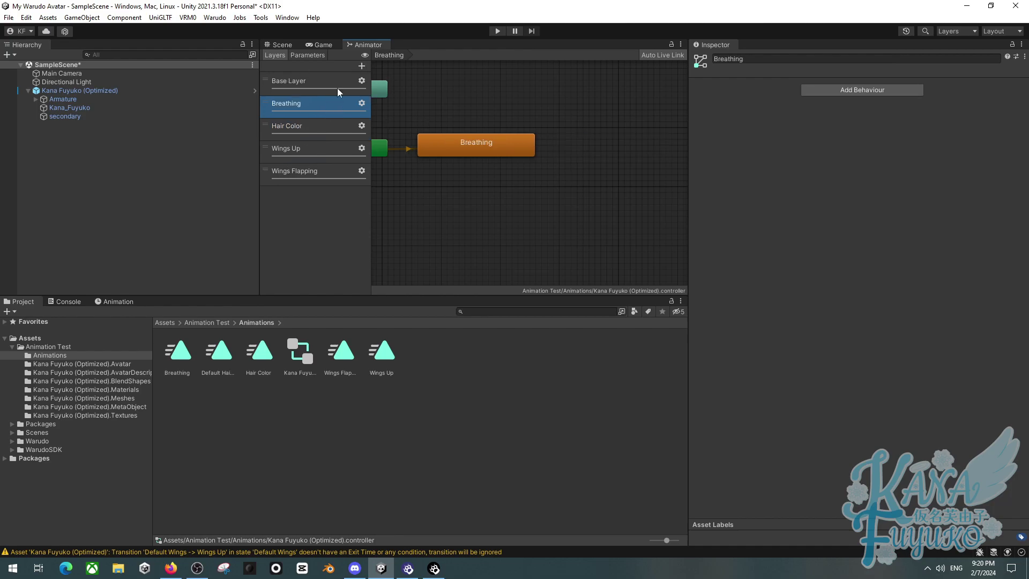
Run the scene in Play mode and examine the avatar's animation close up in the Scene view.
click(320, 44)
click(287, 44)
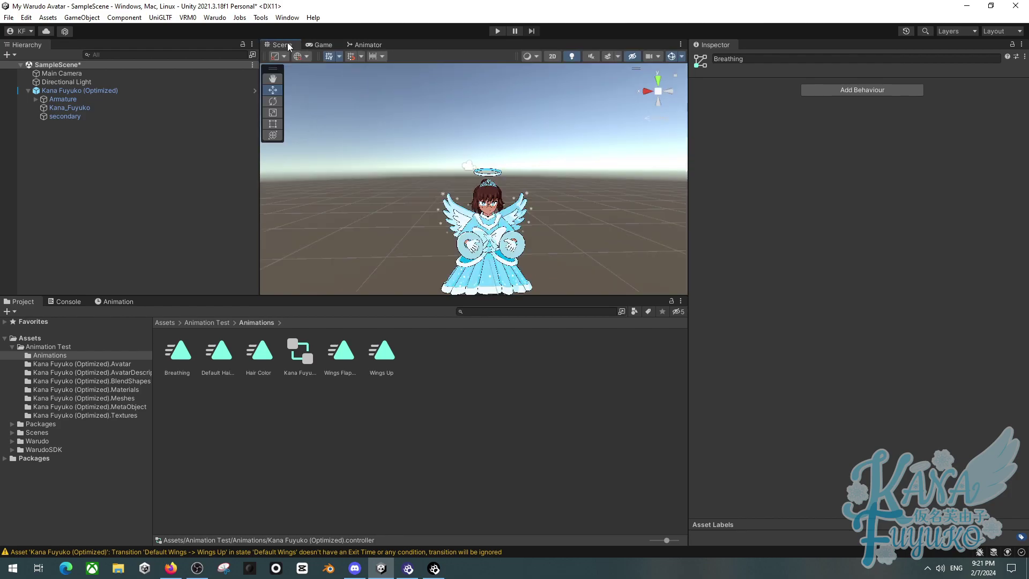
click(491, 32)
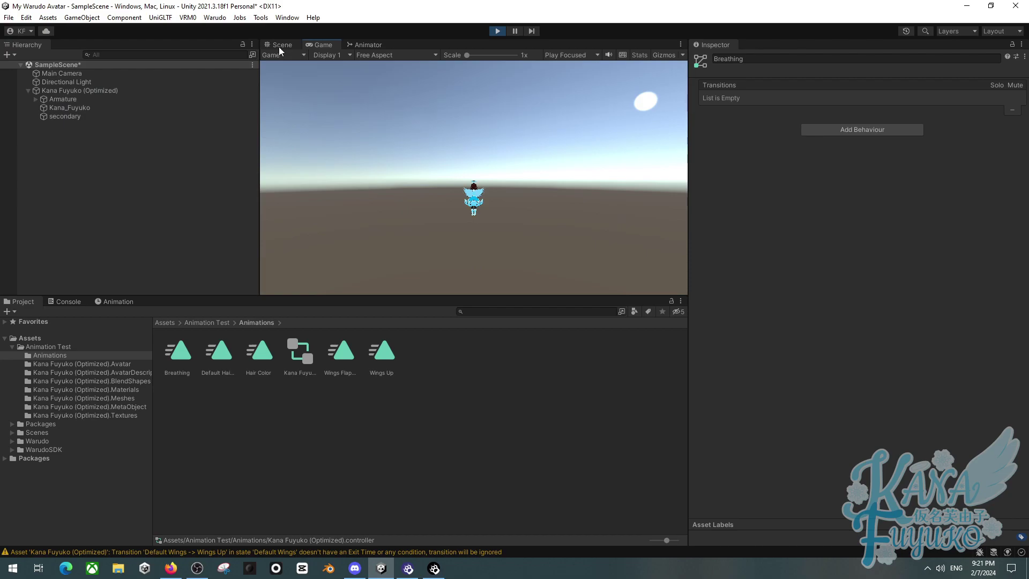
click(278, 47)
mouse_move(473, 211)
right_down()
mouse_move(476, 255)
mouse_move(485, 195)
mouse_move(488, 227)
mouse_move(488, 215)
right_up()
key(w)
key(s)
key(w)
key(s)
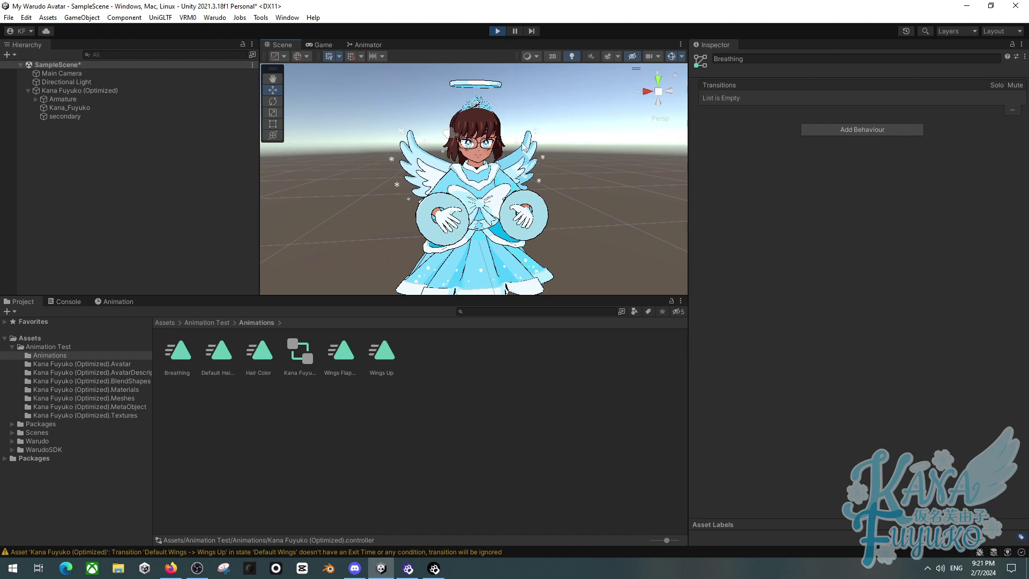
Check the running Breathing layer, view the animated avatar from other angles, and stop Play mode, returning to the Animator.
click(358, 45)
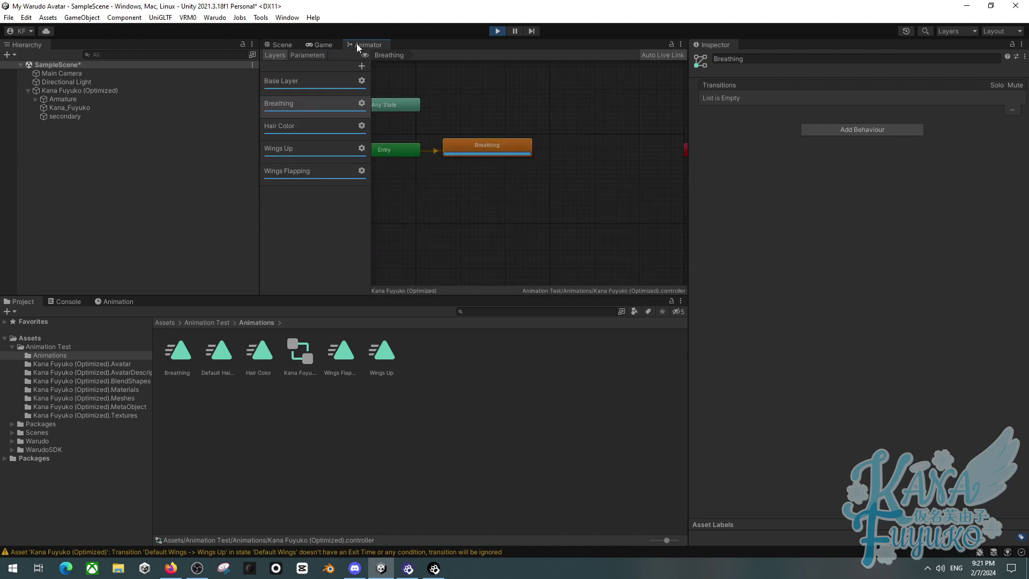
click(284, 44)
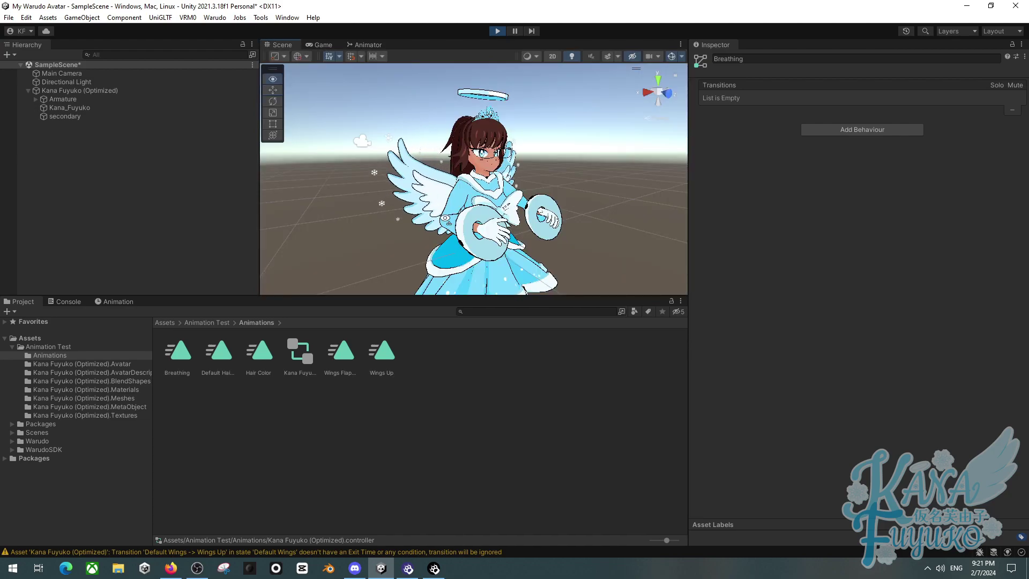
key(d)
right_drag(445, 218, 352, 220)
key(d)
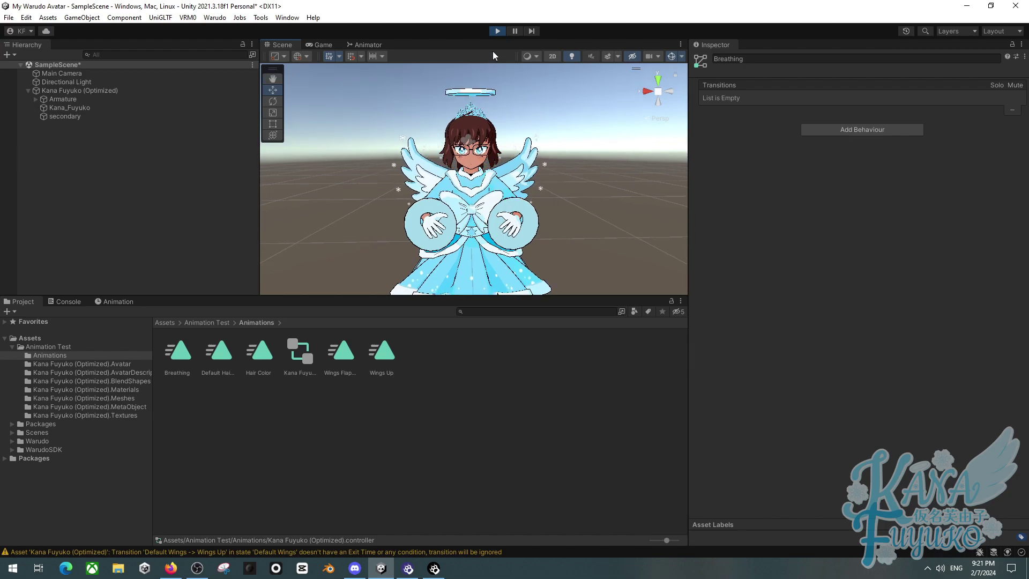
click(498, 30)
click(359, 46)
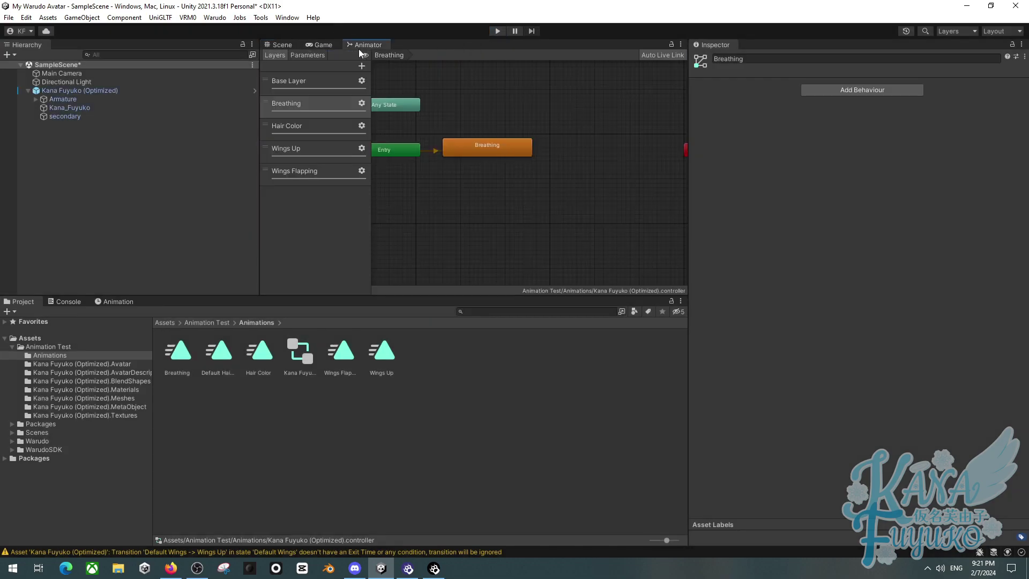
Review the states in the Hair Color, Wings Up and Wings Flapping layers.
click(313, 126)
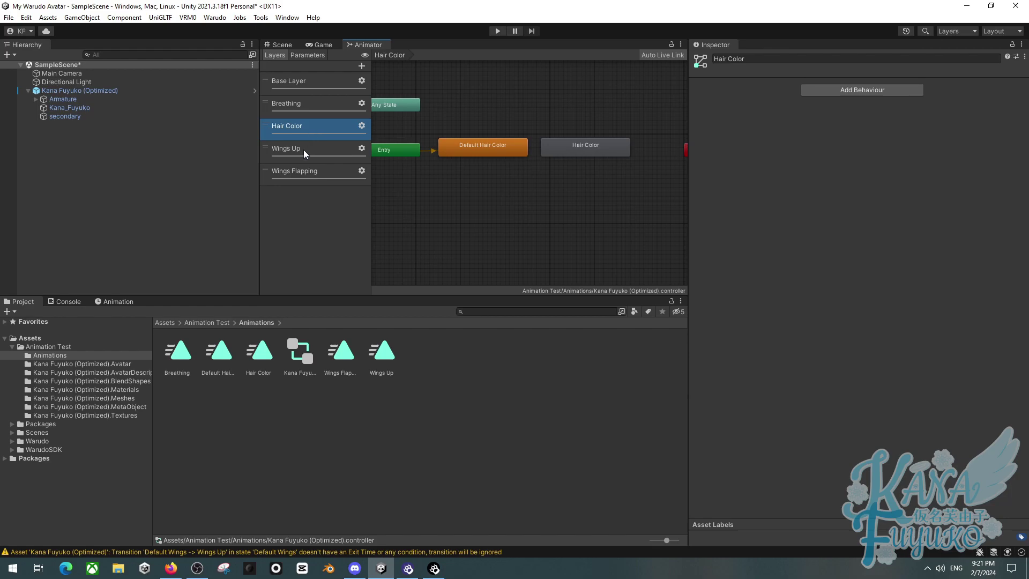
click(303, 149)
click(306, 172)
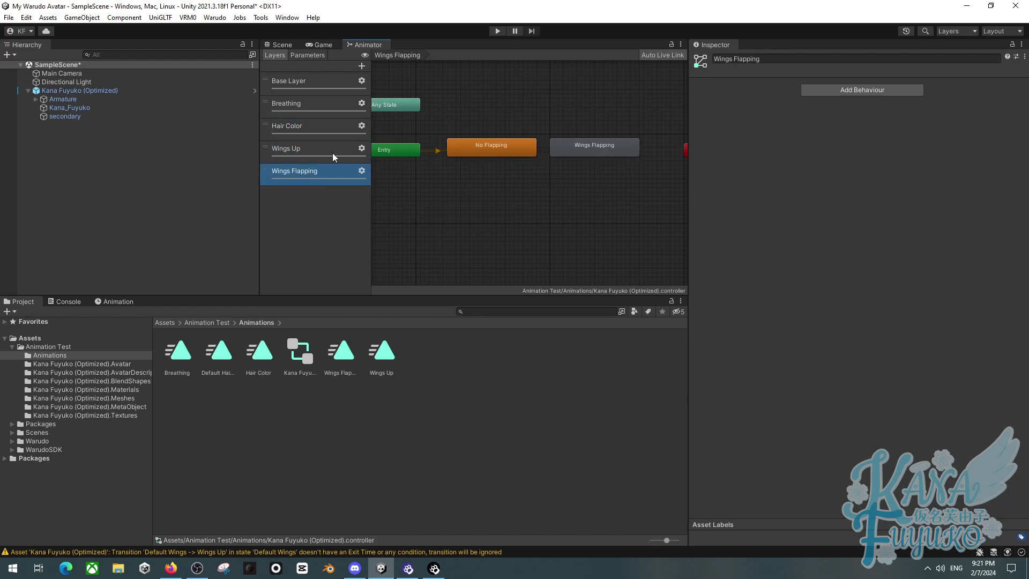
Add an Int parameter to the animator controller, keeping the default name.
click(320, 56)
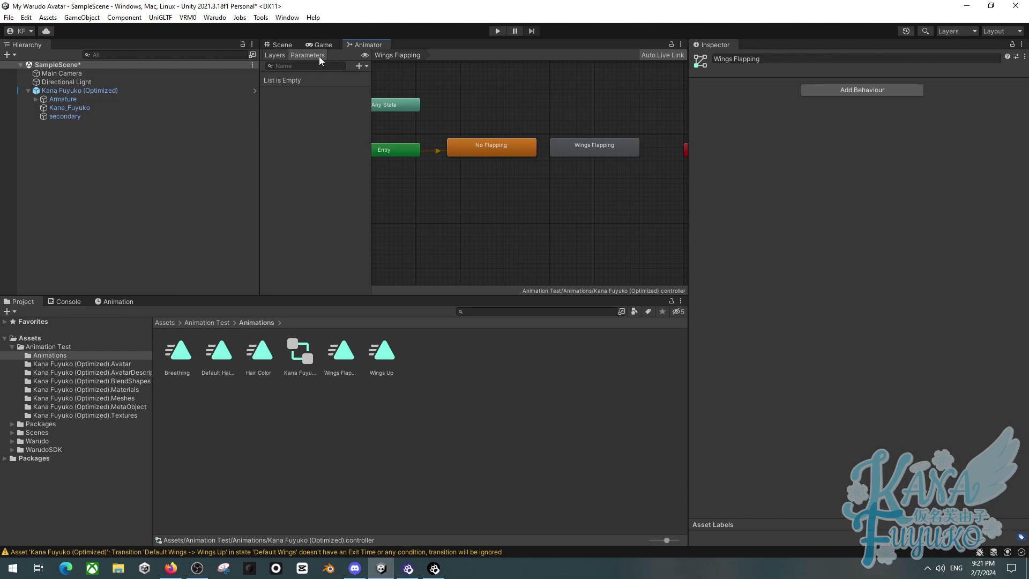
click(360, 66)
click(365, 66)
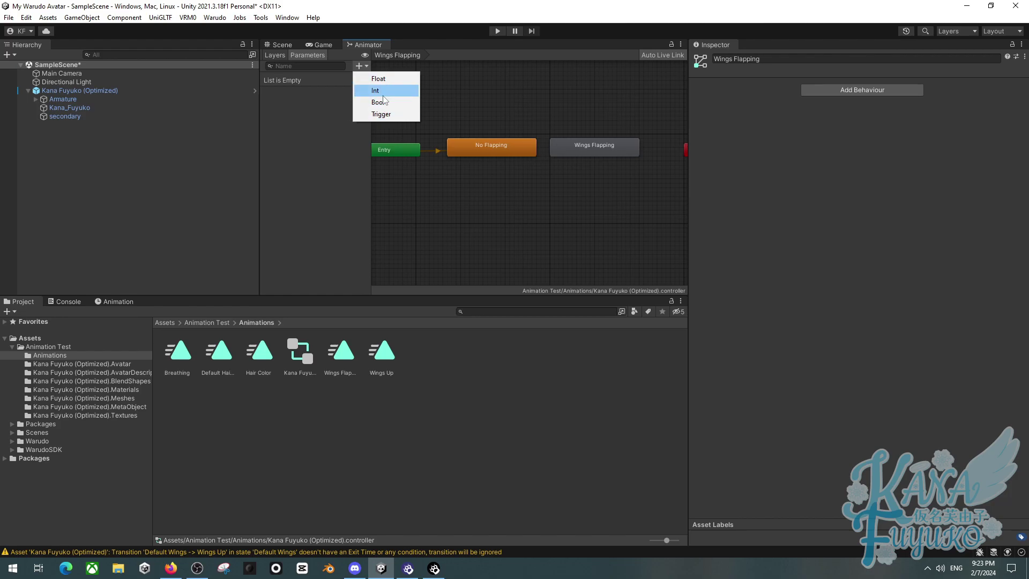
click(381, 90)
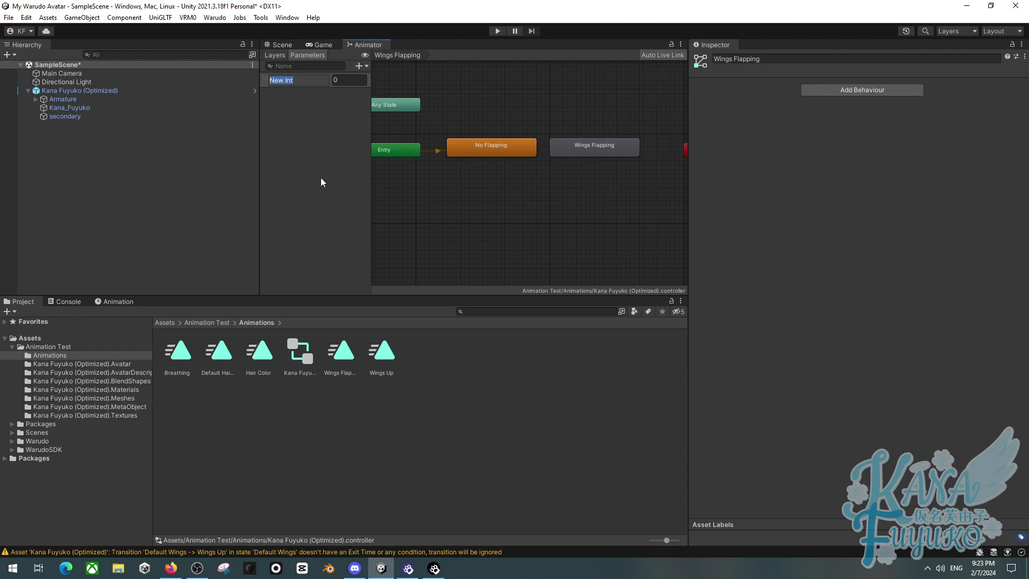
key(Return)
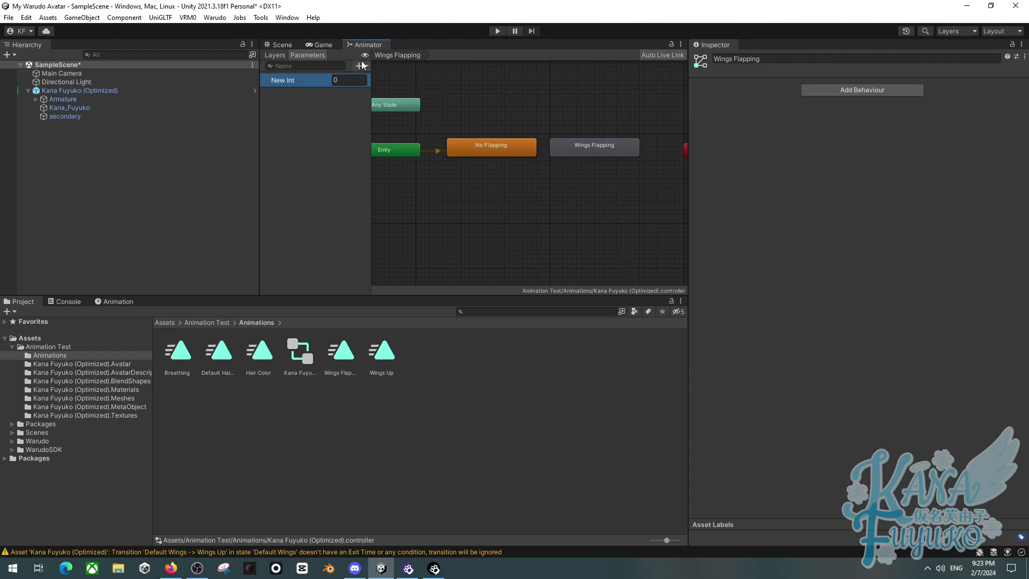
click(362, 66)
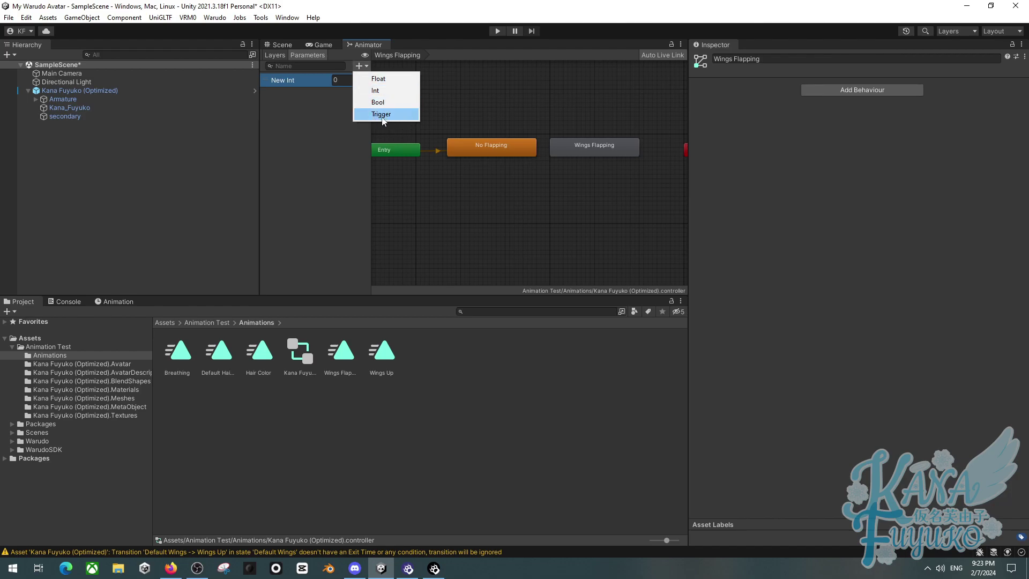
click(300, 108)
click(365, 68)
click(299, 103)
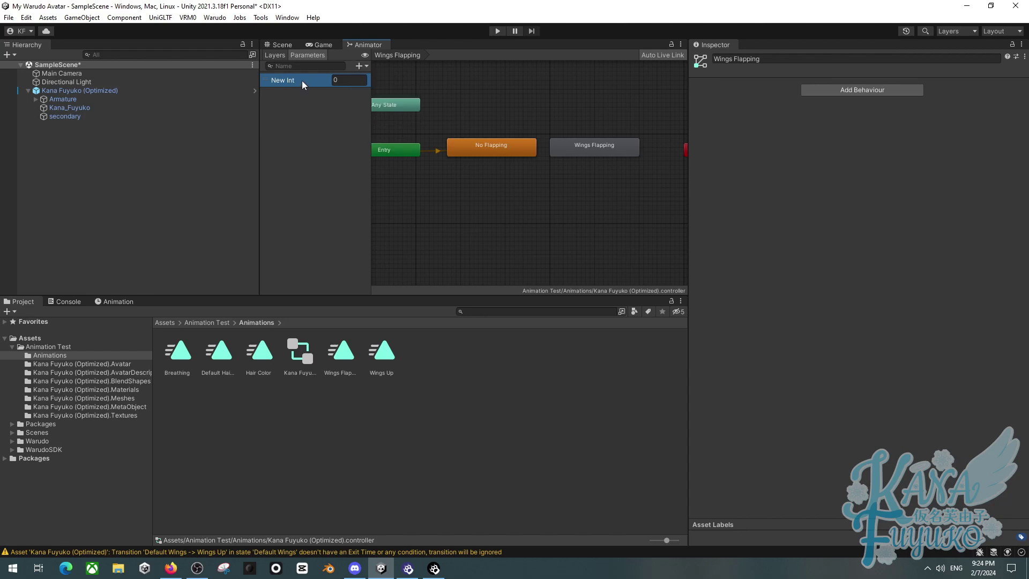
Rename the new Int parameter as Wings Flapping.
double_click(301, 81)
text(Wings Flapping)
key(Return)
Add two more Int parameters named Hair Color and Wings Up.
click(358, 65)
click(368, 89)
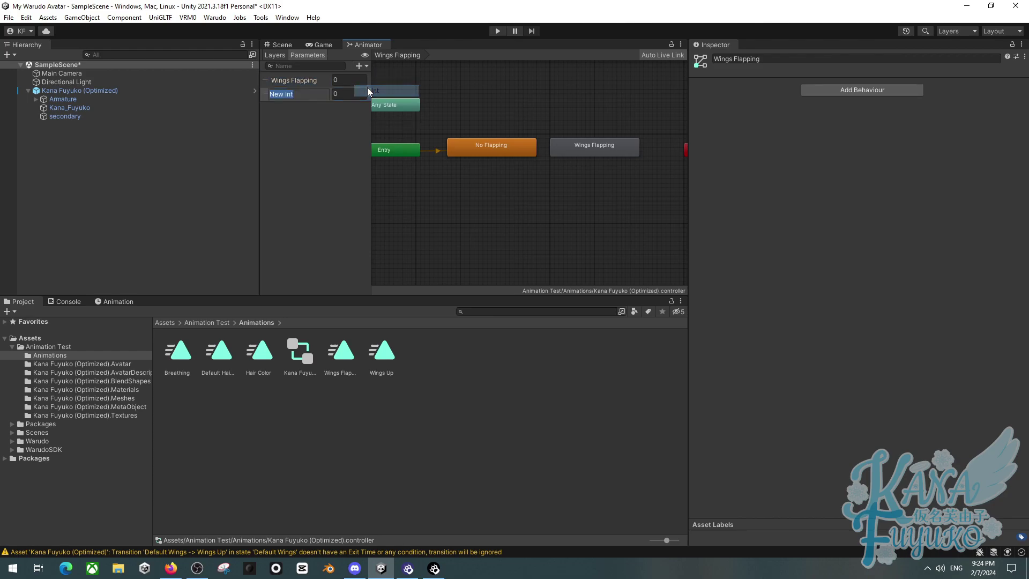
text(Hair Color)
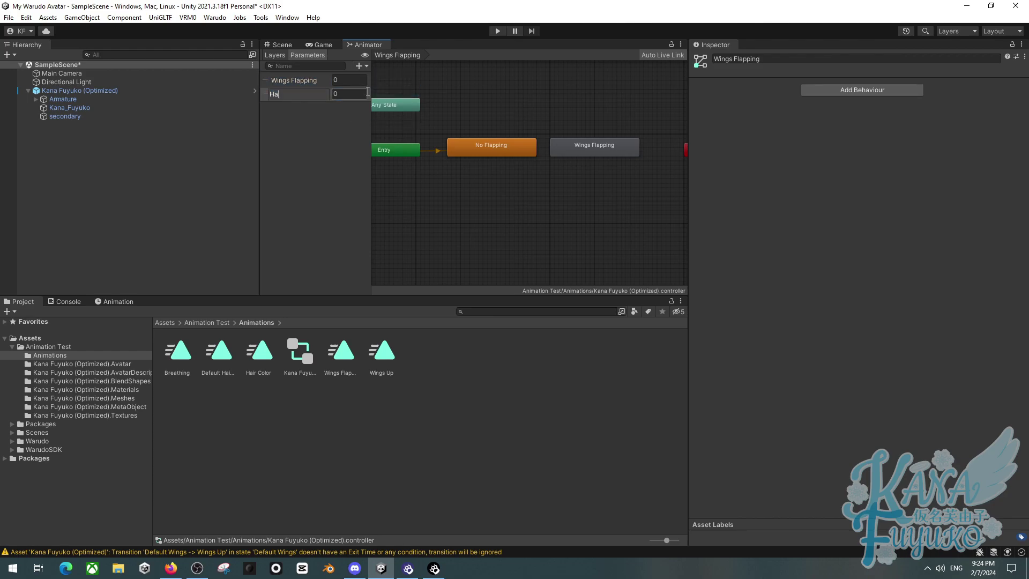
key(Return)
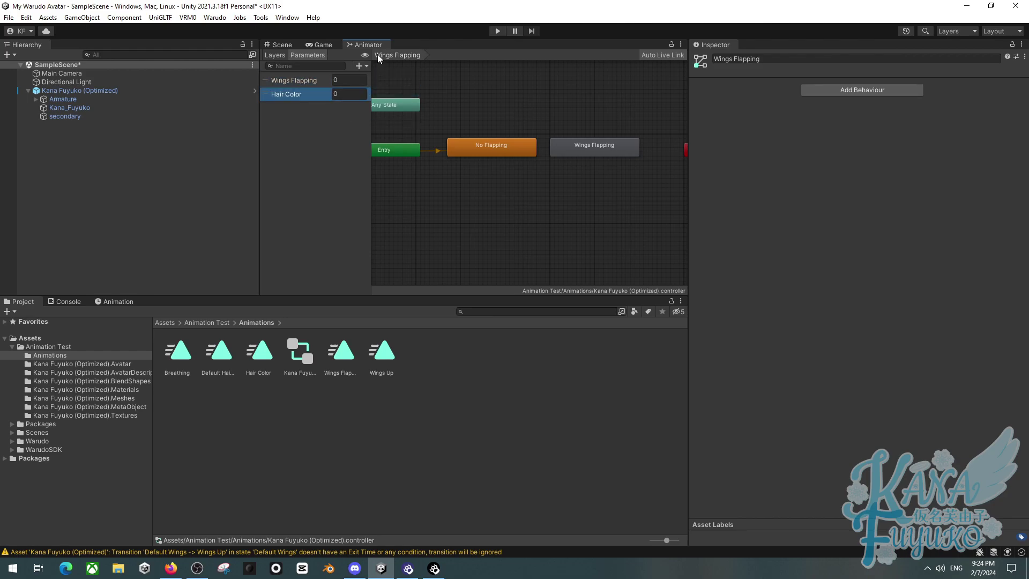
click(358, 65)
click(359, 90)
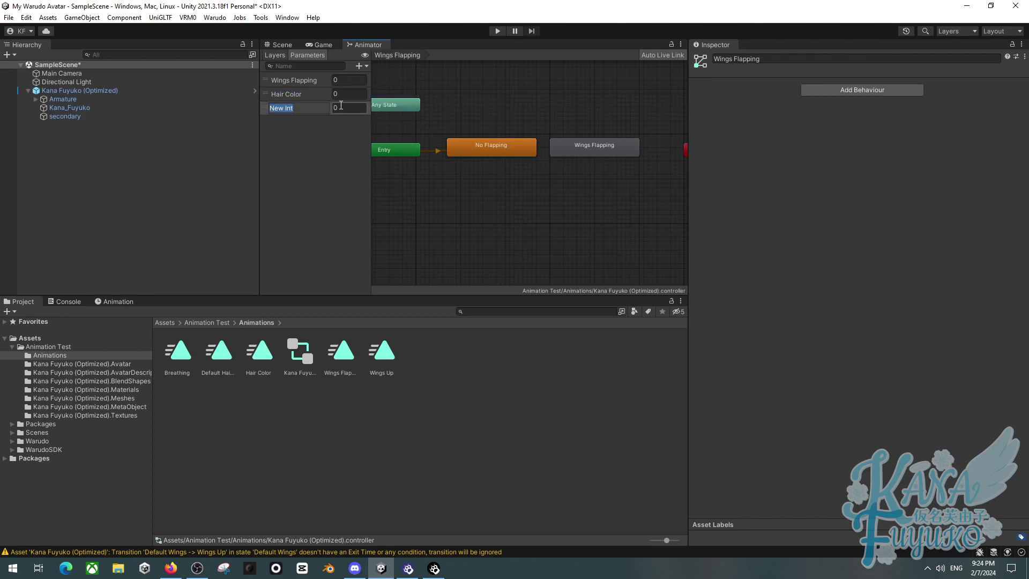
text(Wings Up)
key(Return)
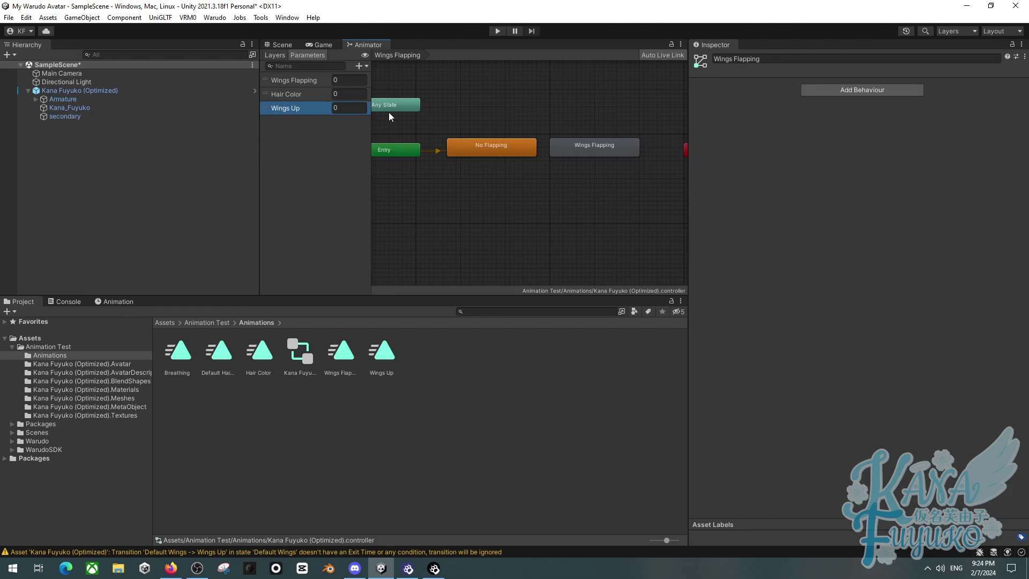
In the Hair Color layer, make a transition from the Default Hair Color state to the Hair Color state.
click(276, 54)
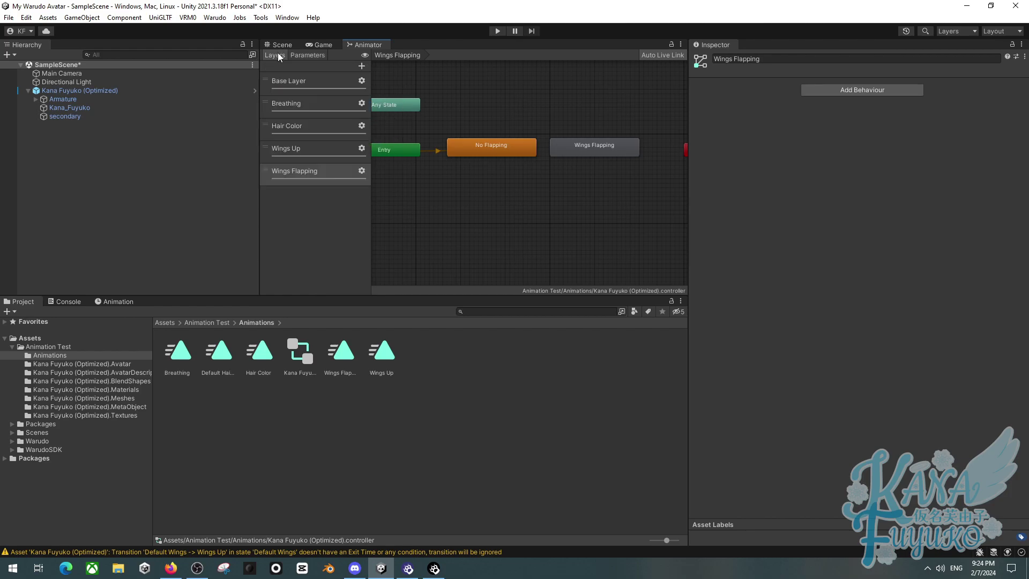
click(298, 123)
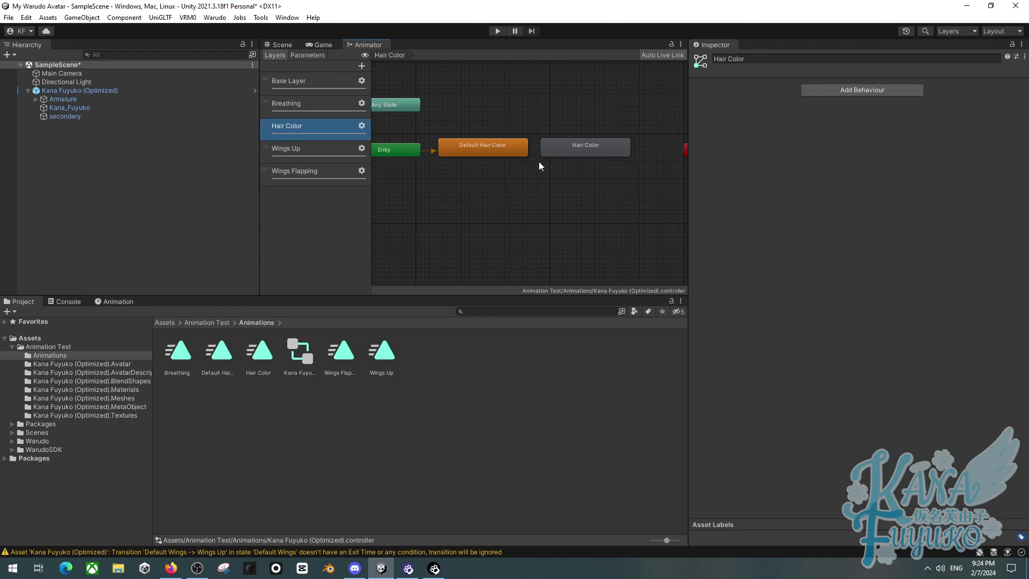
scroll(530, 153, up, 2)
click(304, 55)
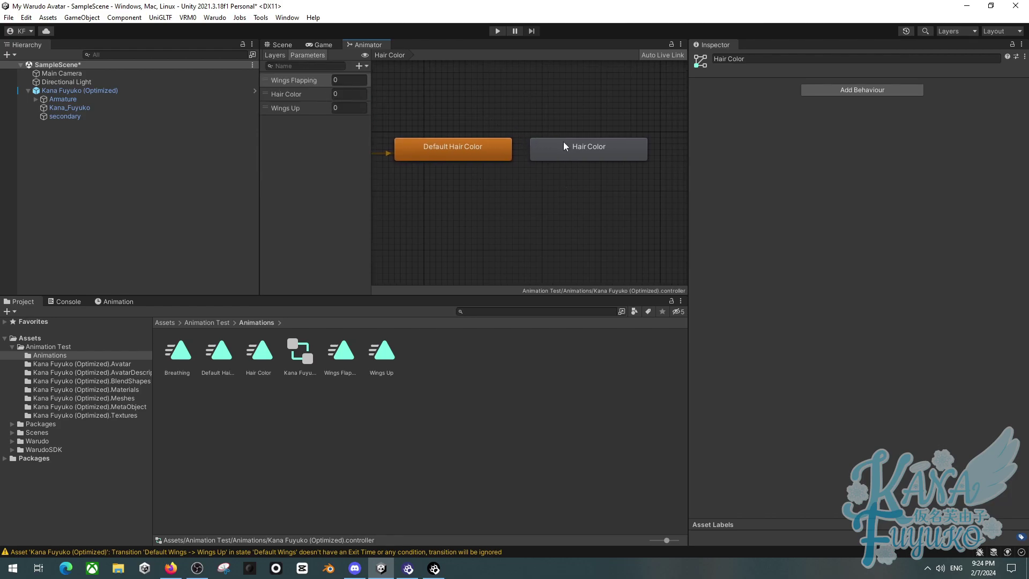
scroll(494, 148, up, 1)
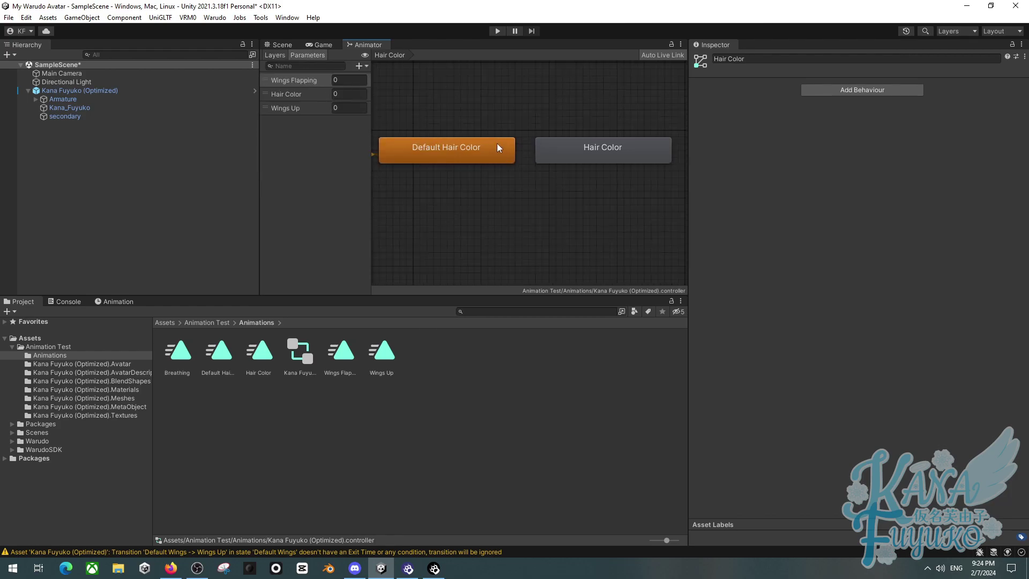
click(454, 150)
right_click(452, 152)
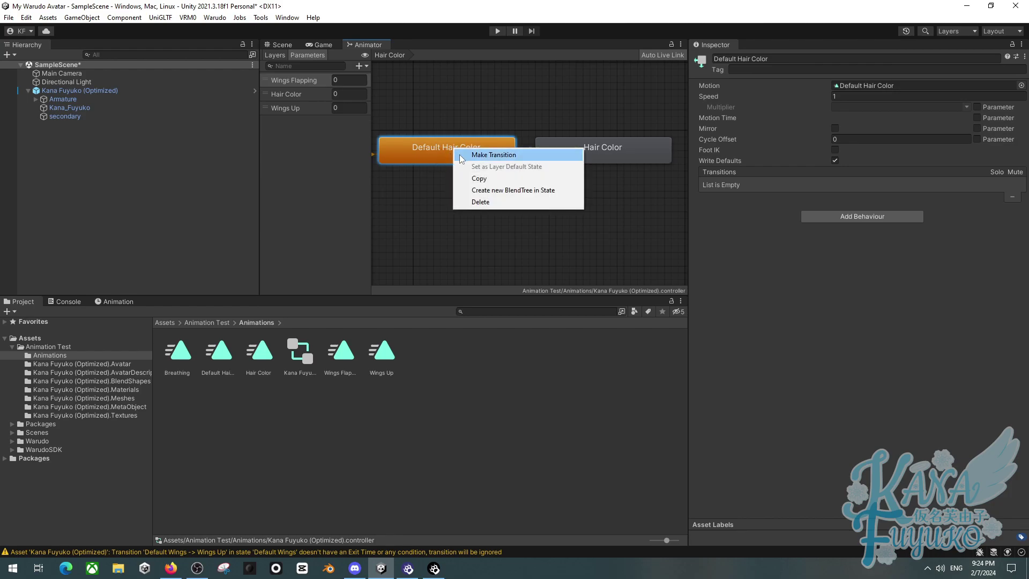
click(483, 155)
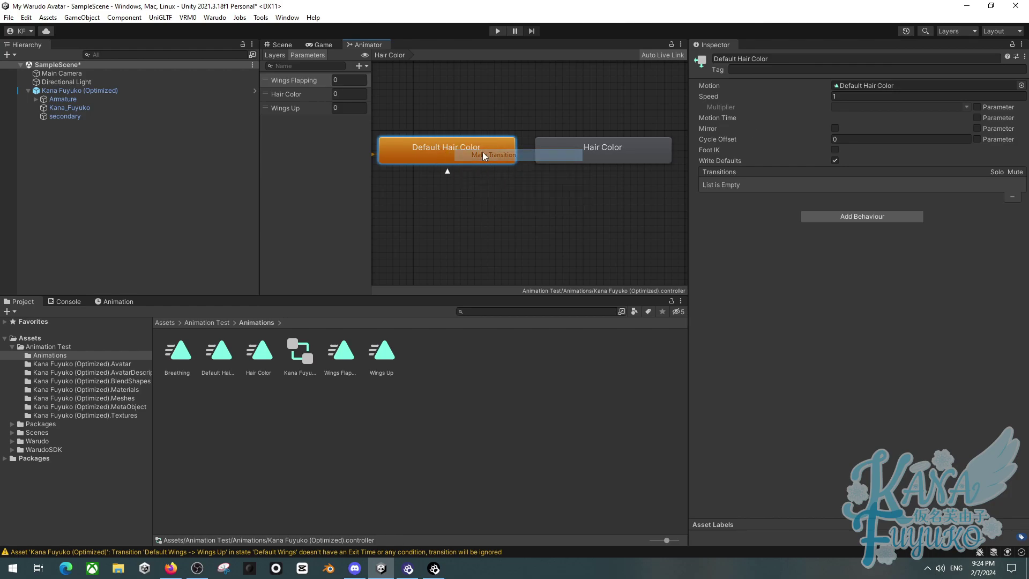
click(567, 148)
Make a return transition from the Hair Color state to the Default Hair Color state.
click(575, 147)
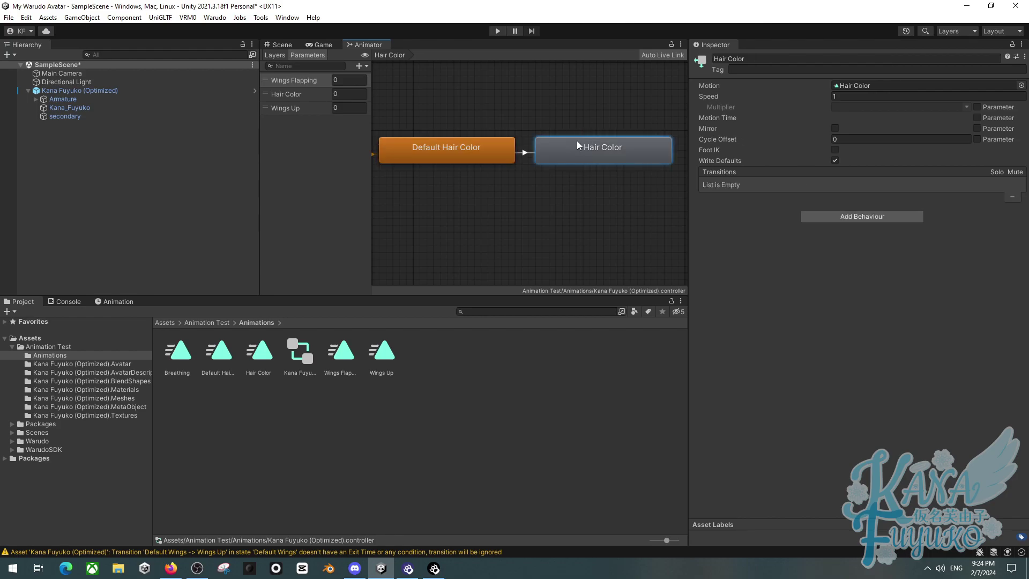
right_click(577, 148)
click(599, 156)
click(481, 144)
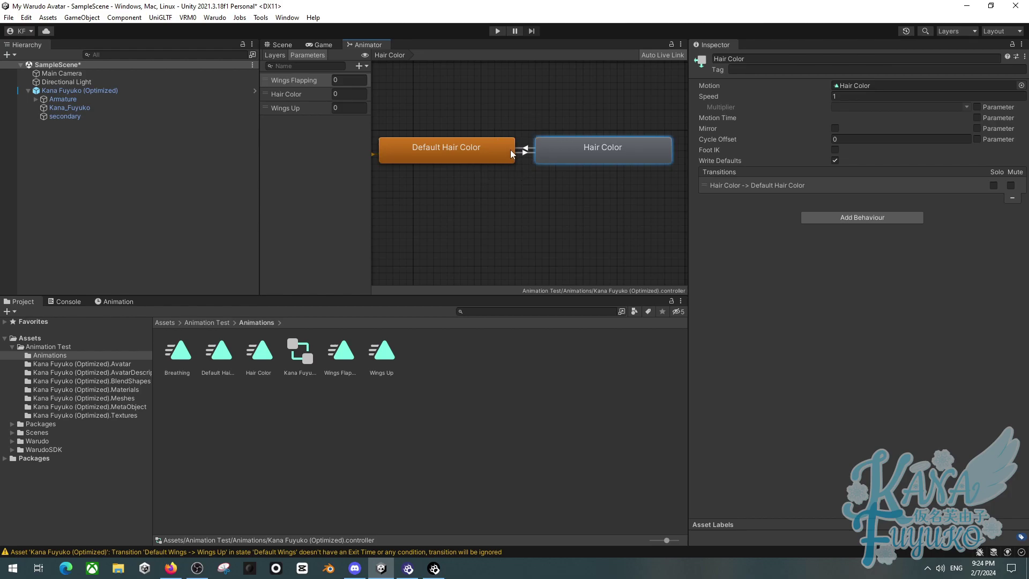
Turn off Has Exit Time for the transition from Default Hair Color to Hair Color, and inspect the return transition.
click(525, 155)
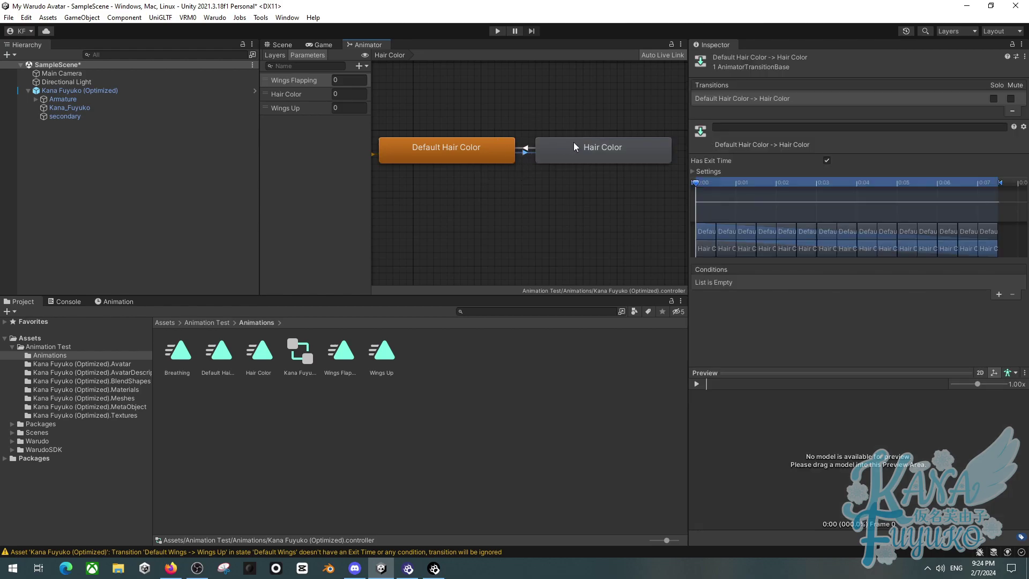
click(827, 159)
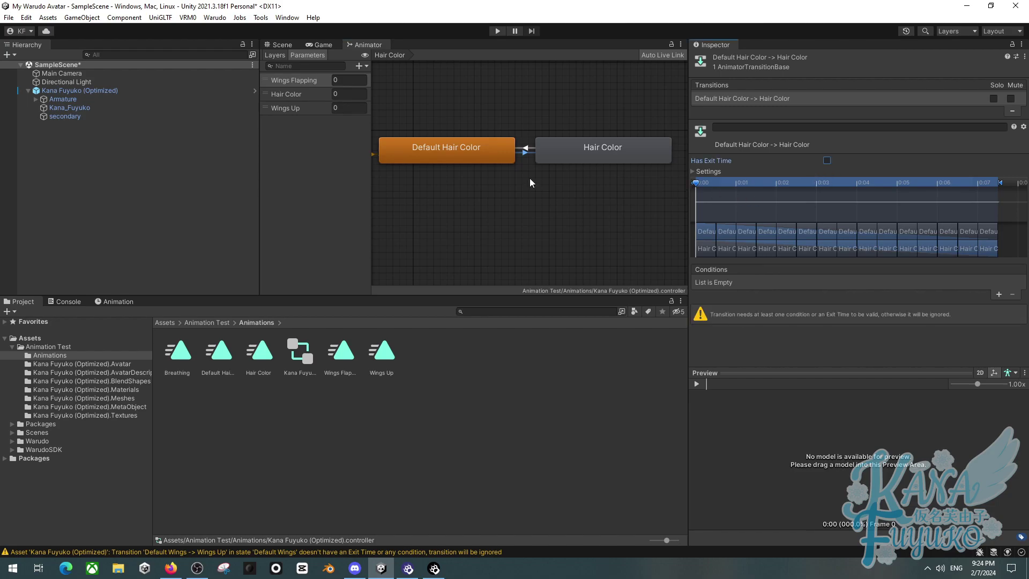
click(467, 147)
click(575, 148)
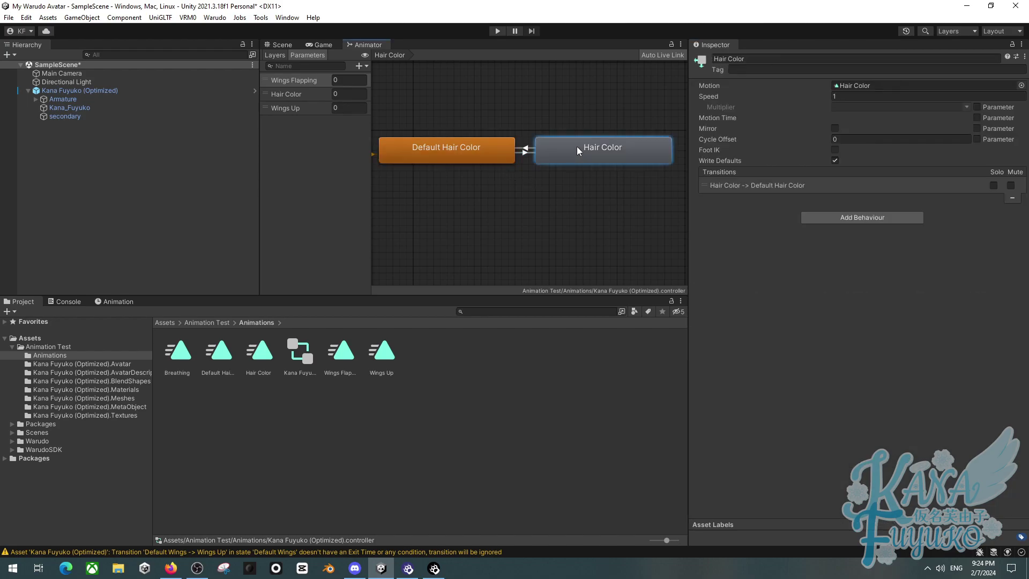
click(527, 152)
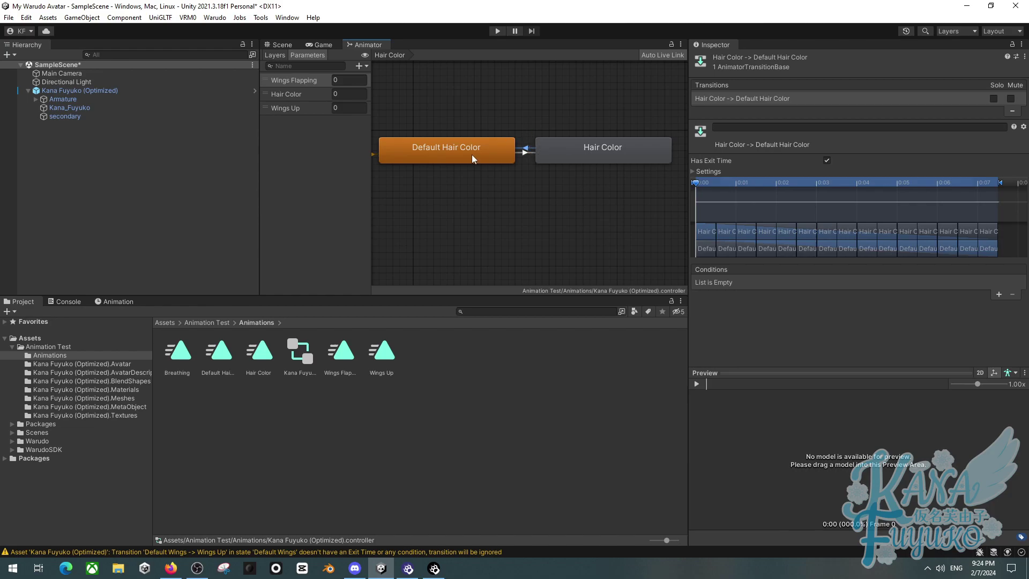
Add a condition to the Default Hair Color to Hair Color transition requiring the Hair Color parameter to equal 1.
click(524, 154)
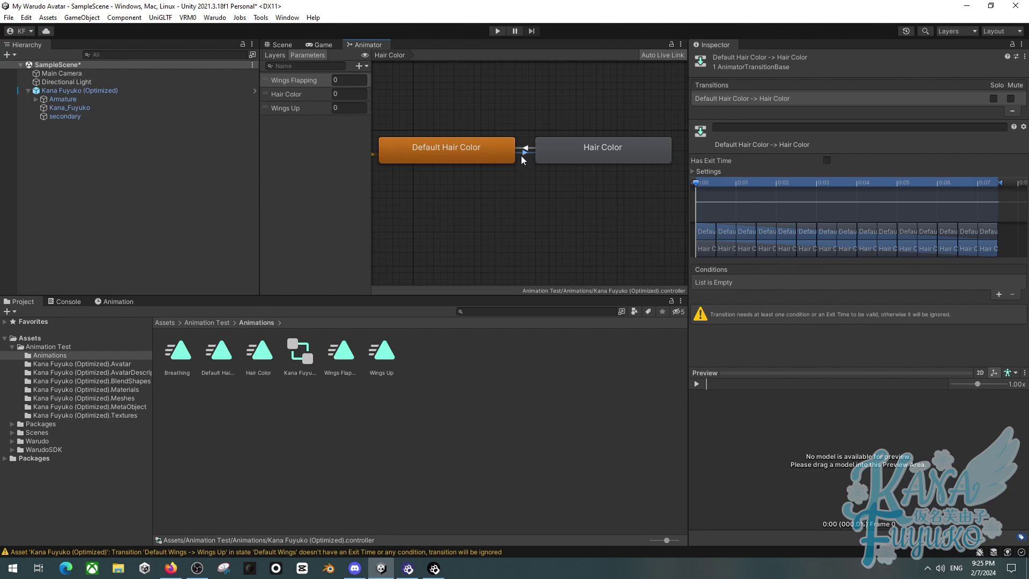
click(999, 295)
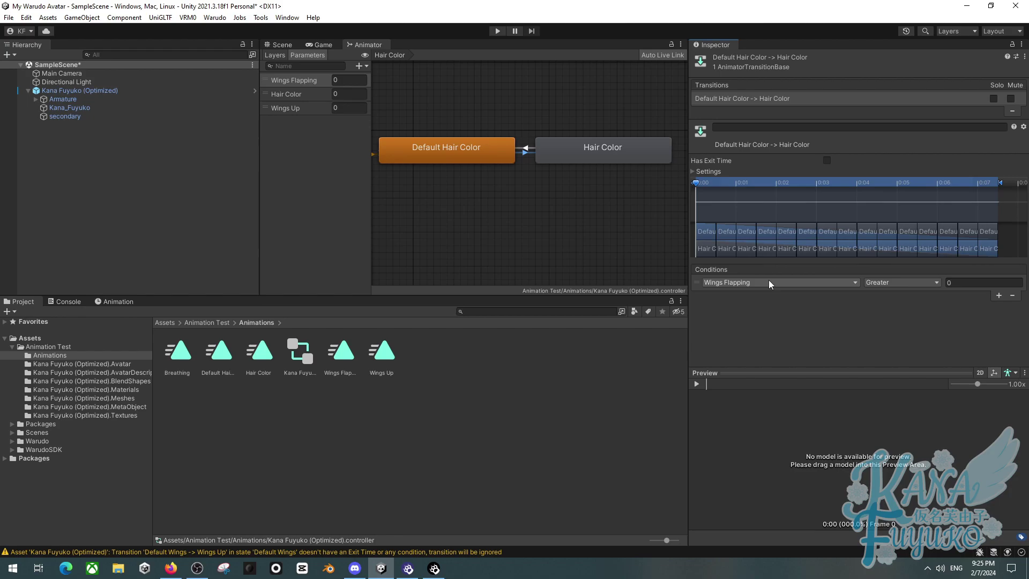
click(747, 283)
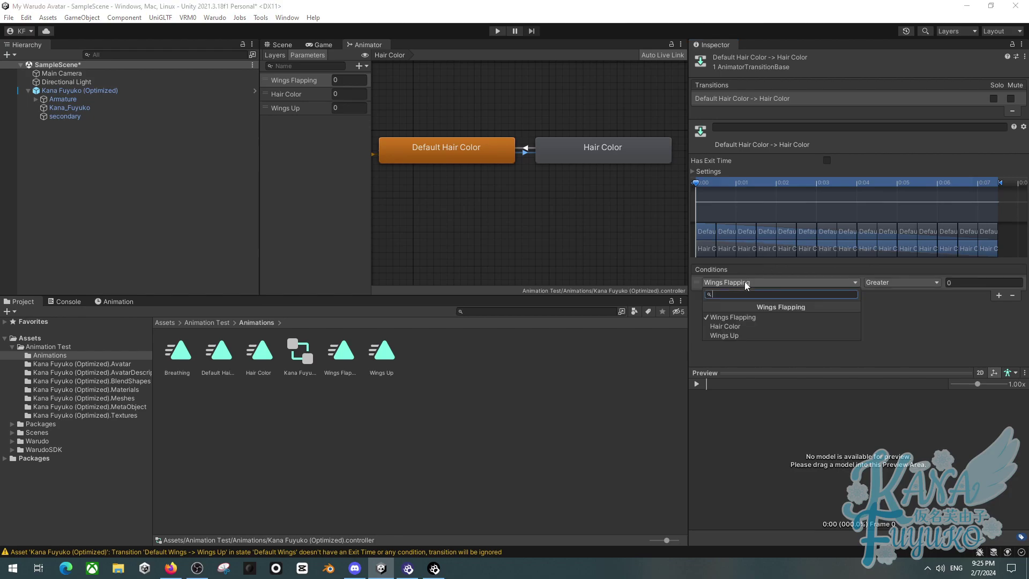
click(728, 326)
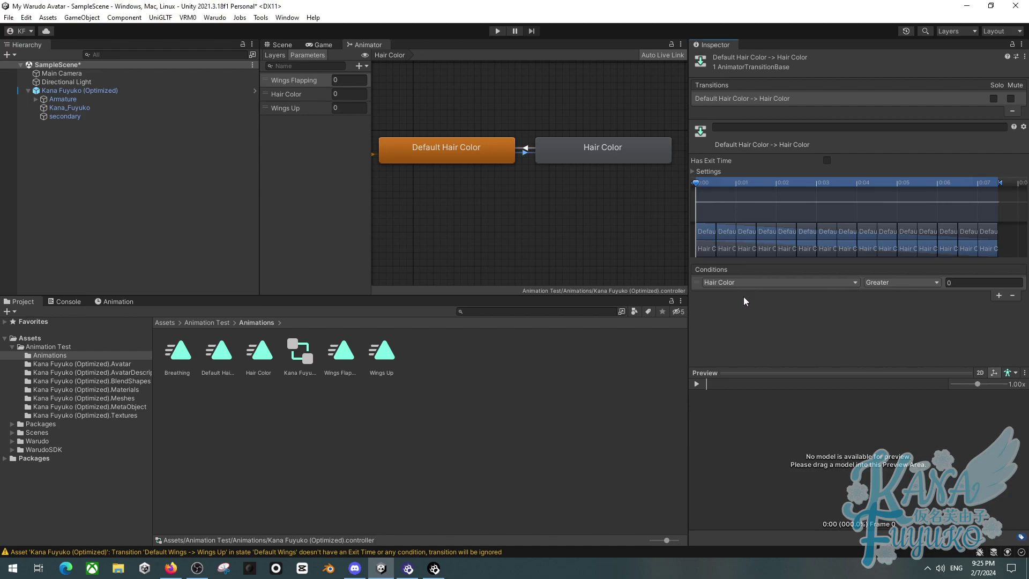
click(893, 280)
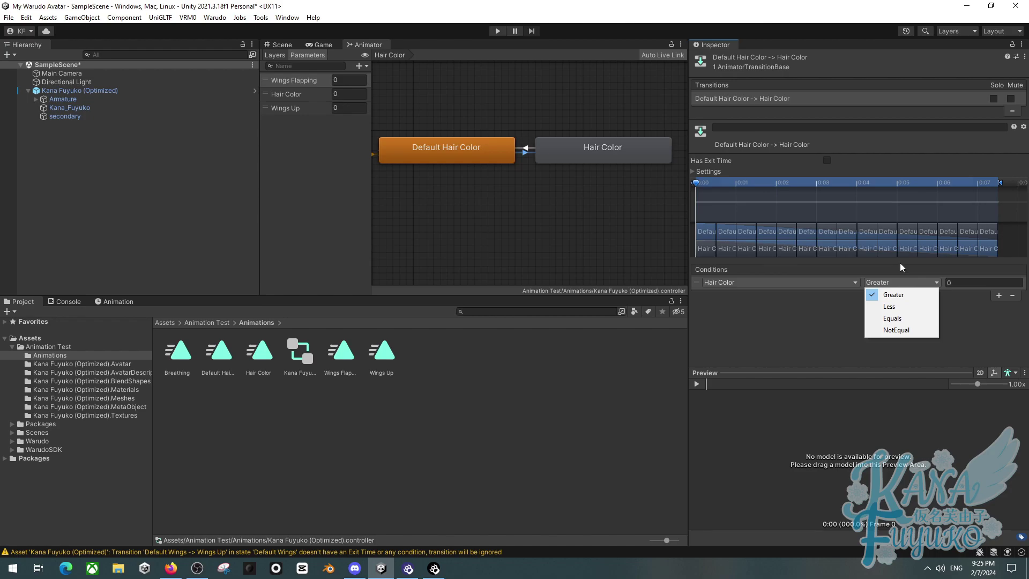
click(893, 318)
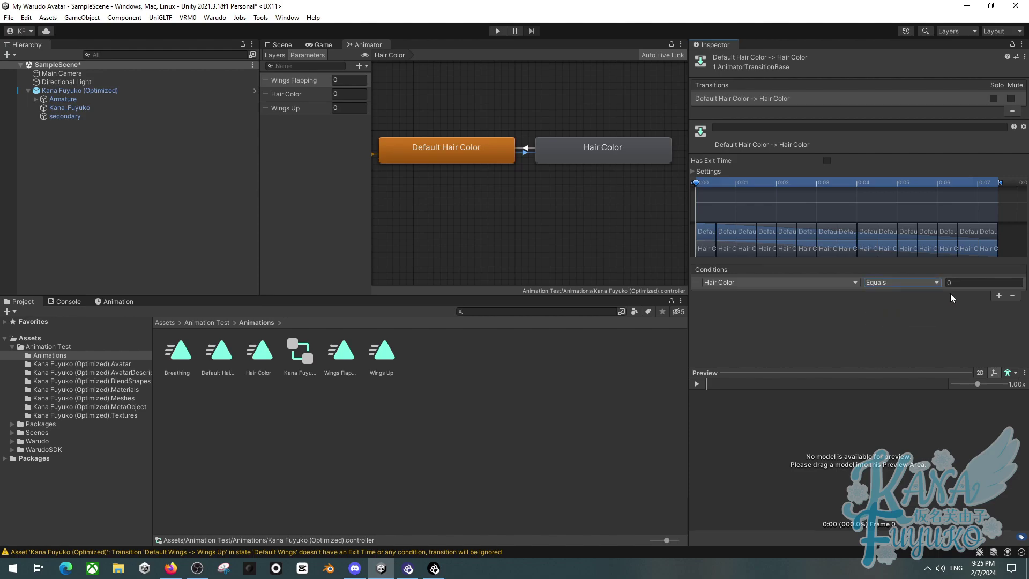
click(950, 282)
text(1)
click(901, 316)
click(582, 150)
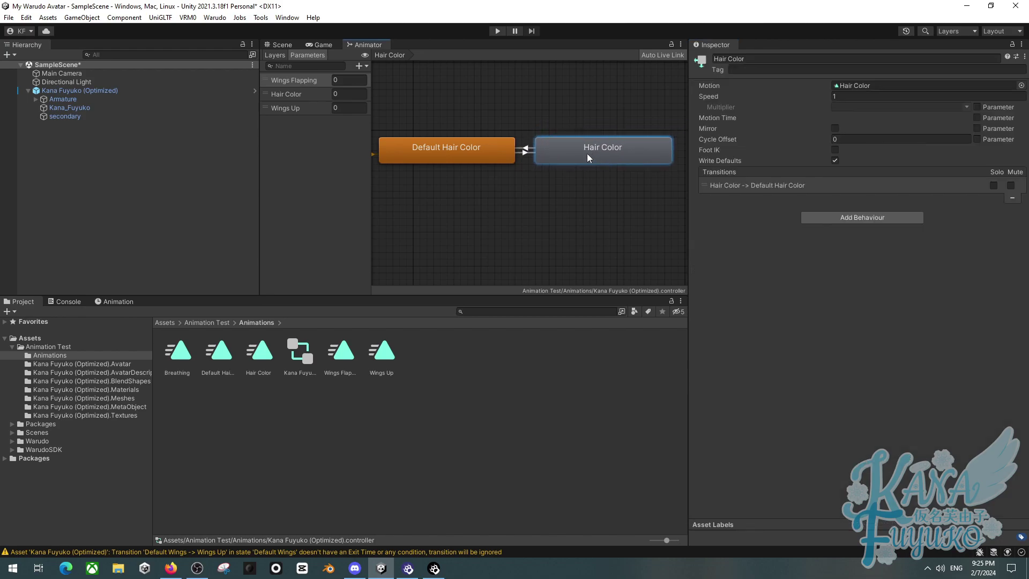
click(527, 153)
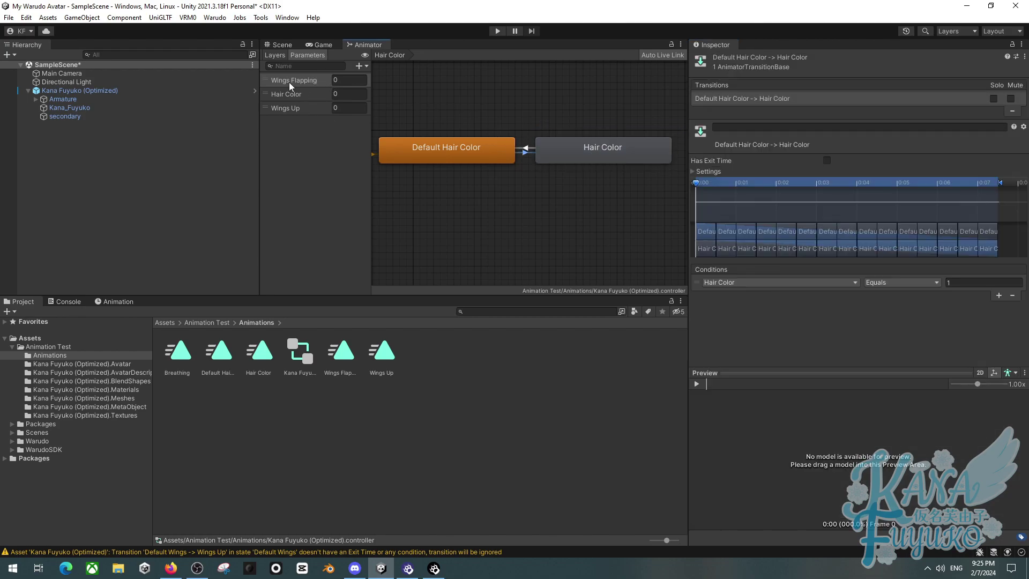
click(278, 99)
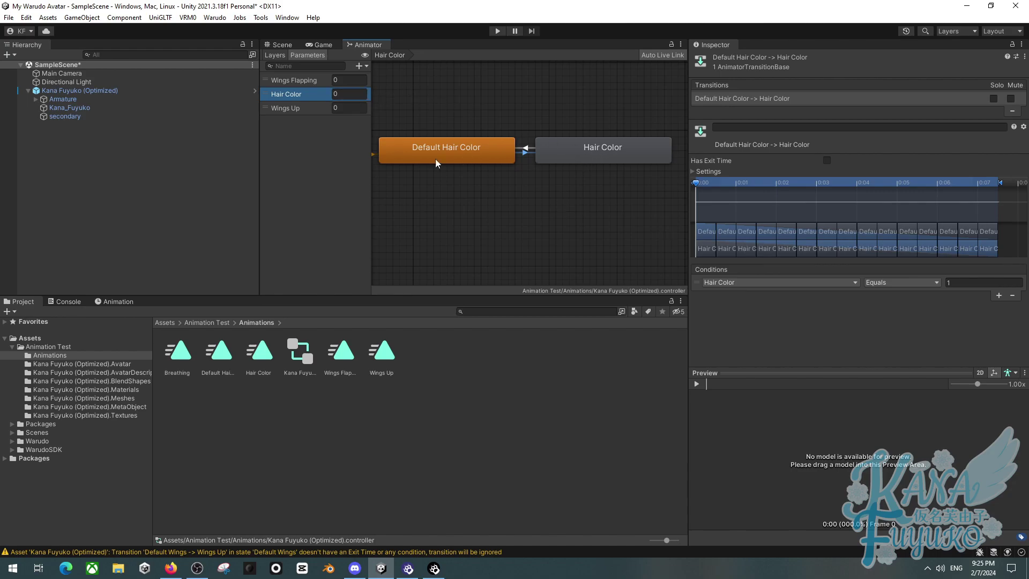
Add a condition to the Hair Color to Default Hair Color transition requiring the Hair Color parameter to be NotEqual to 1.
click(529, 149)
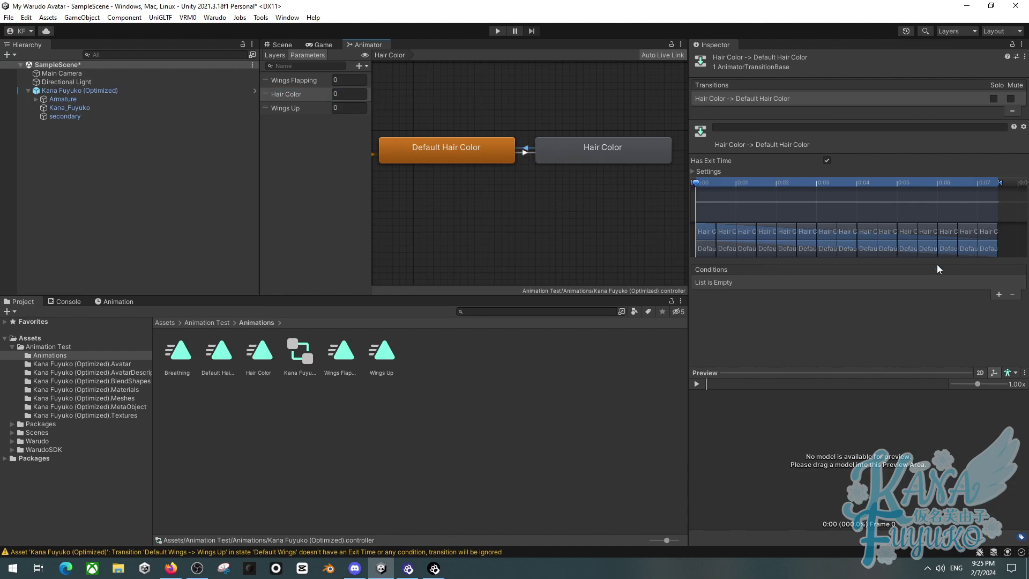
click(999, 295)
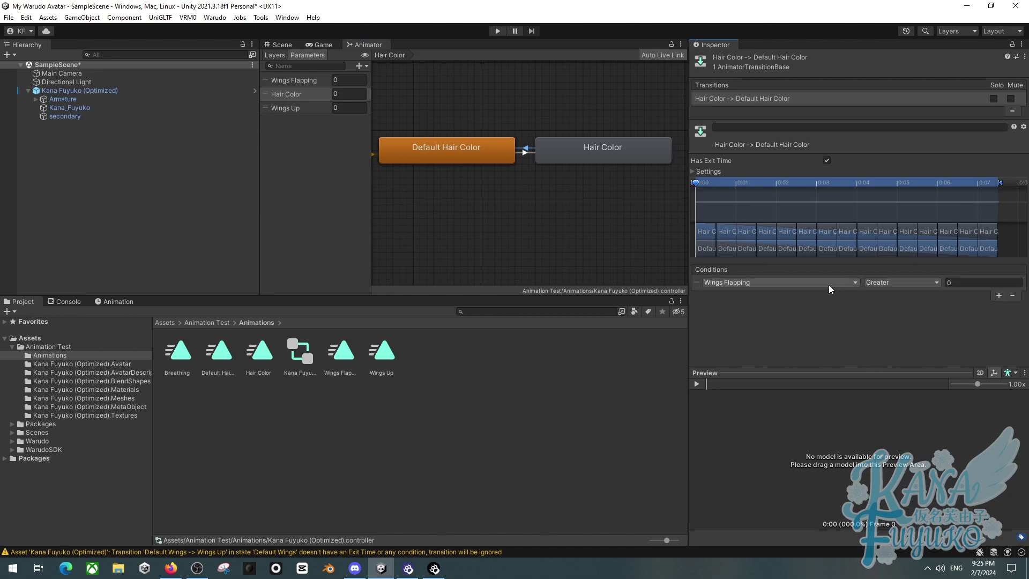
click(757, 282)
click(739, 325)
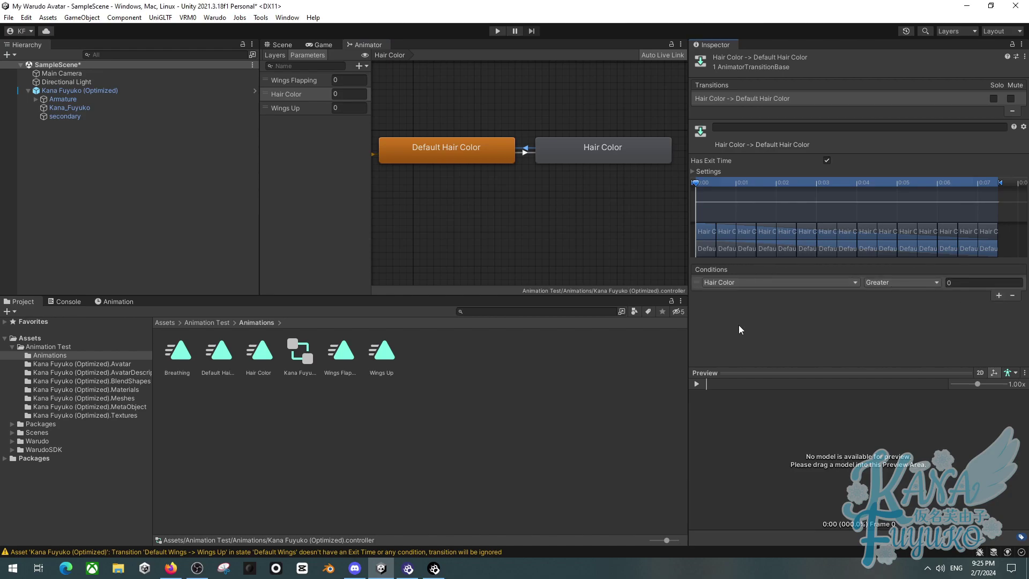
click(914, 283)
click(901, 331)
key(Tab)
text(1)
click(901, 326)
Frame the avatar in the Scene view, enter Play mode, and return to the Scene view.
click(291, 44)
scroll(483, 265, down, 5)
right_drag(484, 268, 476, 203)
key(w)
key(s)
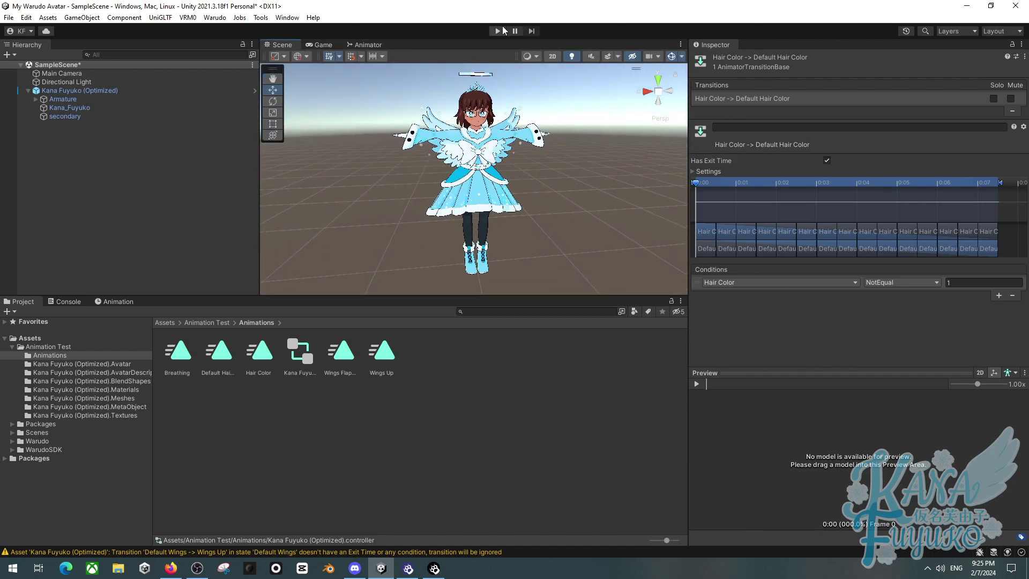
click(497, 31)
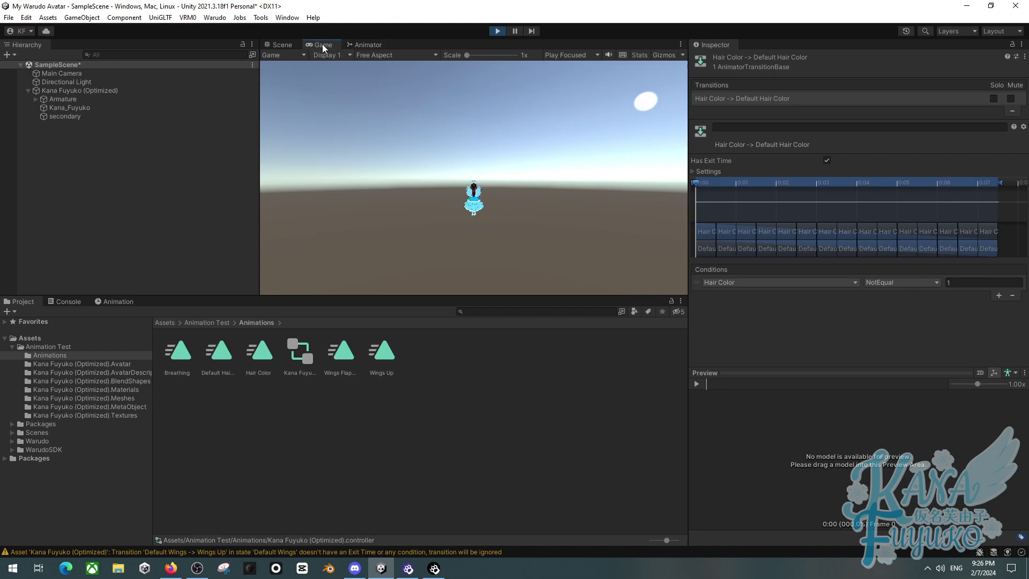
click(291, 46)
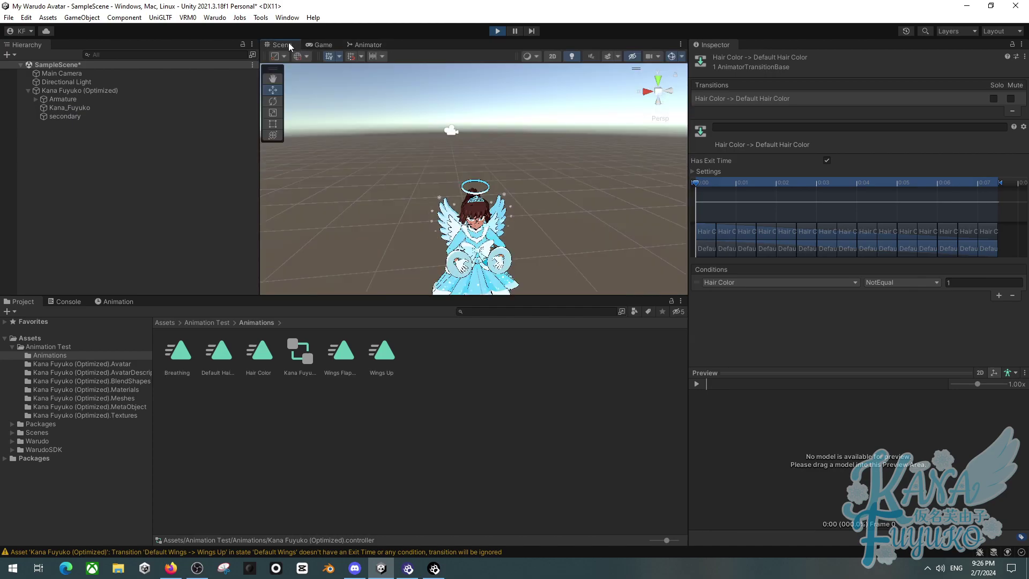
Undock the Animator window and place it so its parameters and the avatar's head are both visible in Play mode.
click(365, 47)
drag(371, 44, 455, 407)
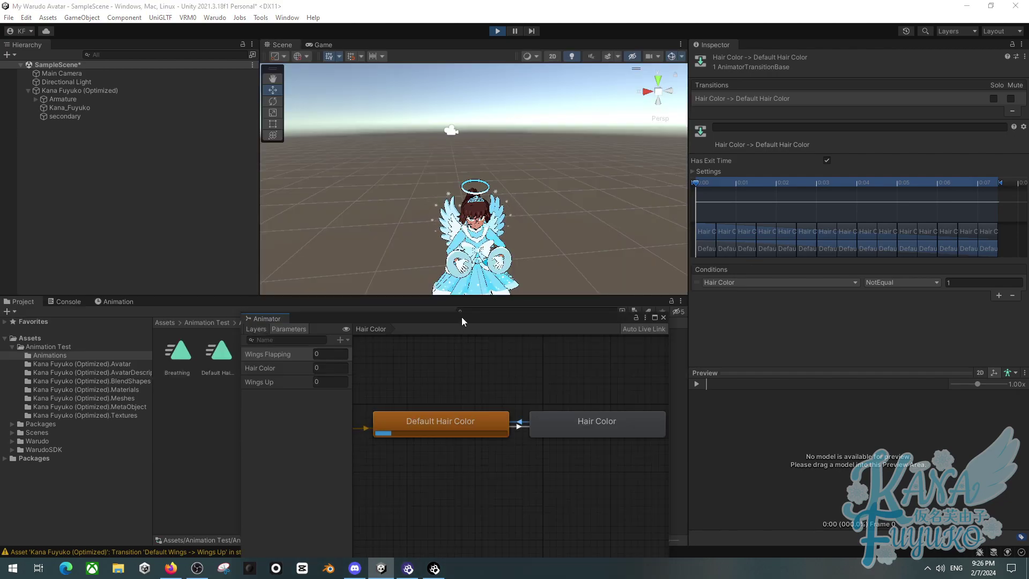
drag(461, 317, 283, 216)
right_drag(506, 163, 522, 138)
key(w)
key(s)
key(w)
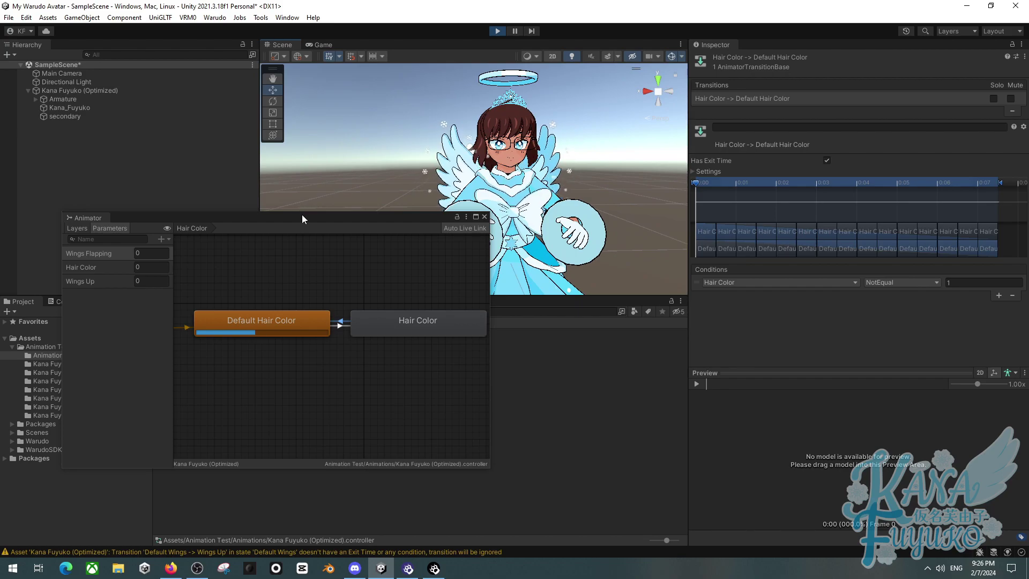
drag(301, 215, 267, 136)
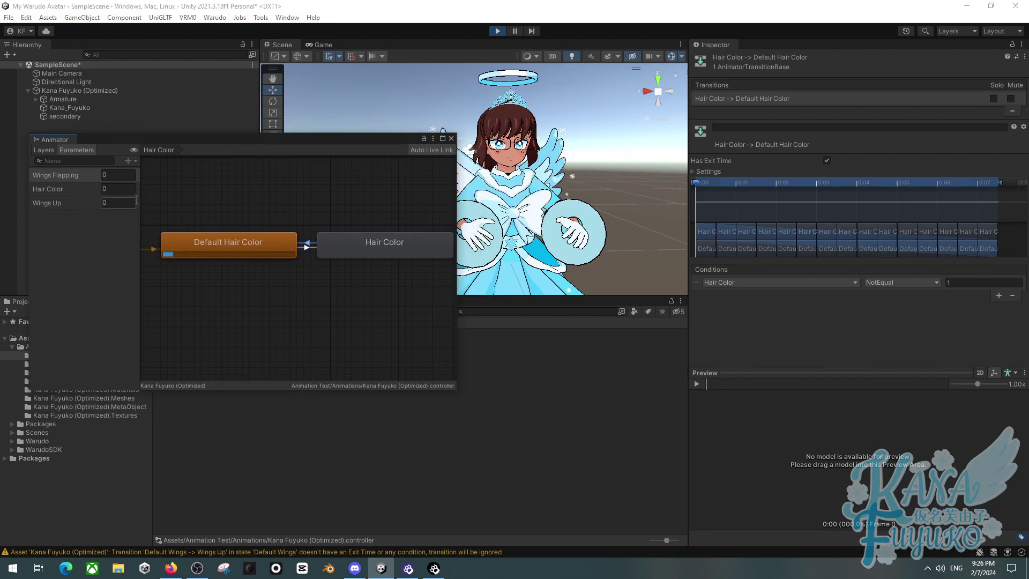
Test the hair toggle by setting the Hair Color parameter to 1 and back to 0, and exit Play mode.
click(119, 189)
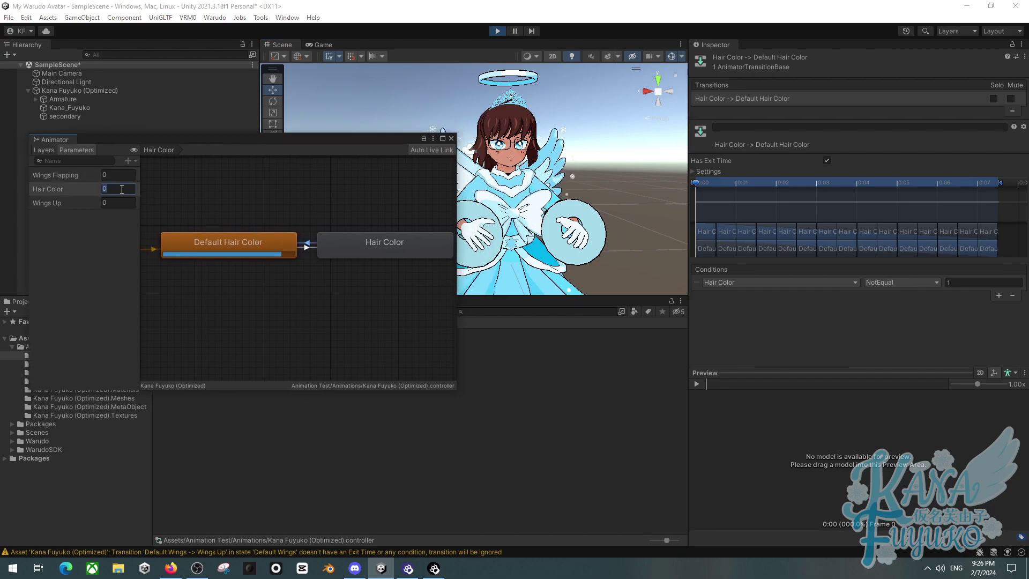
text(1)
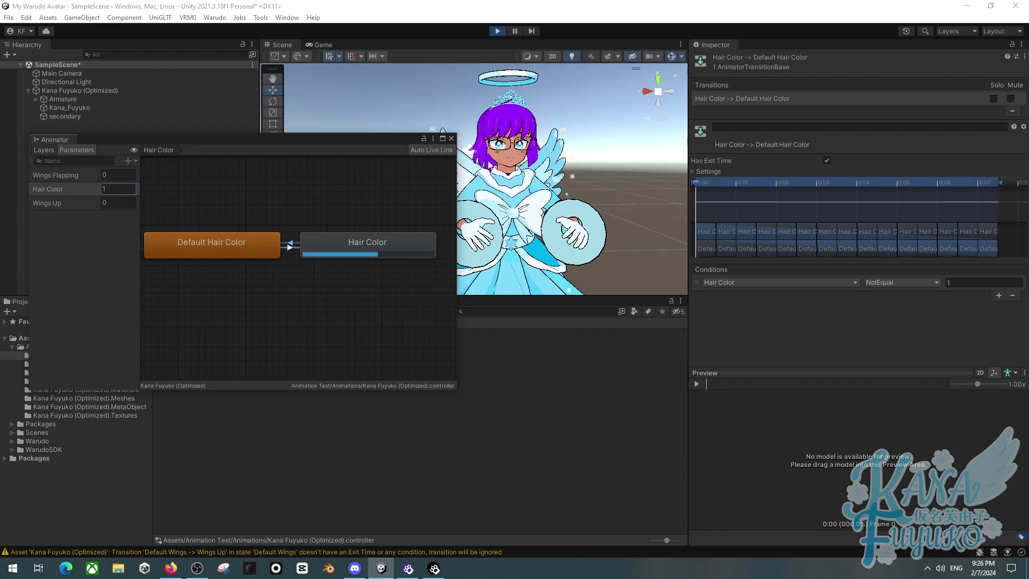
double_click(114, 190)
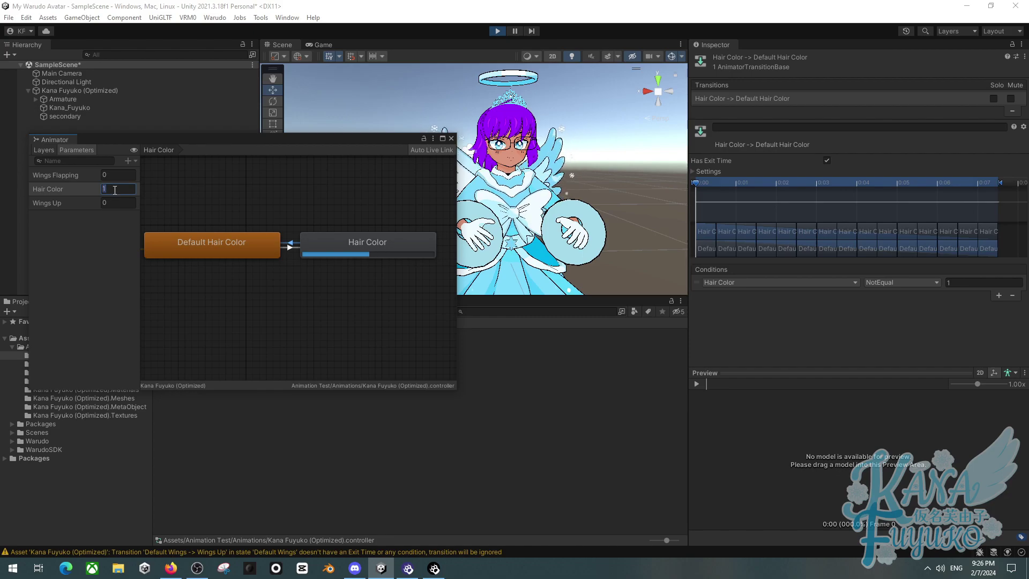
text(0)
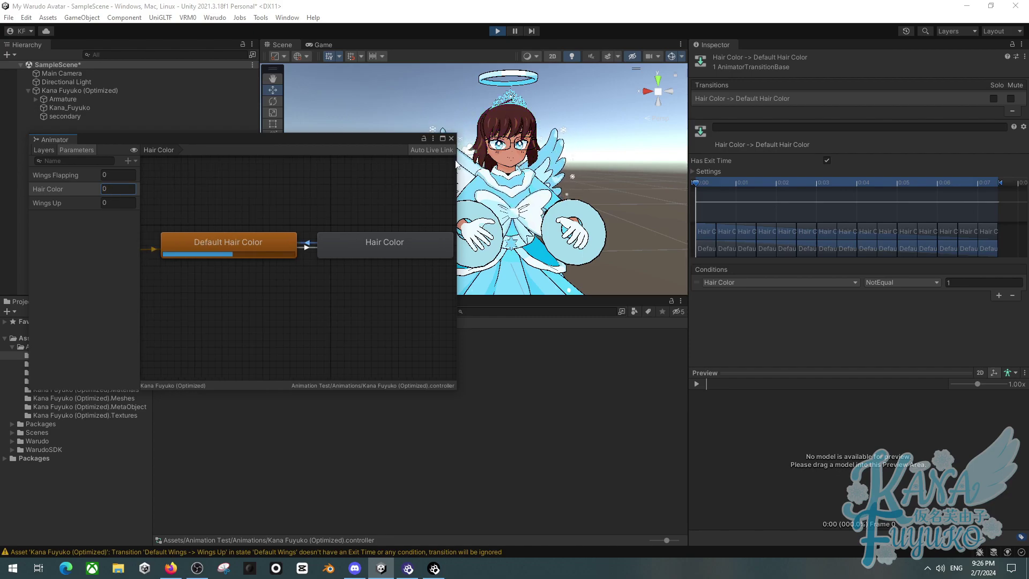
click(497, 31)
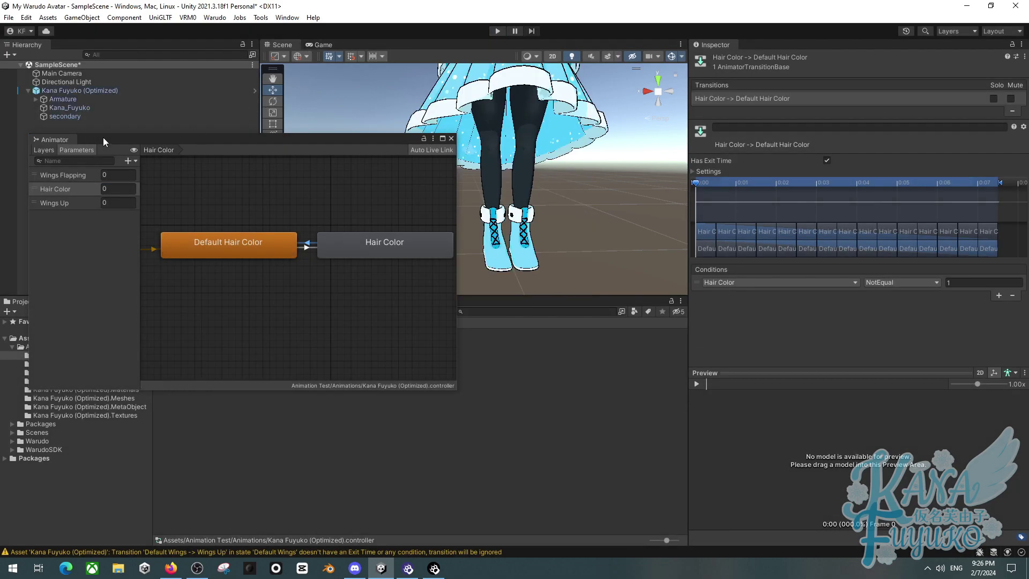
Dock the Animator window back next to the Scene and Game views.
drag(103, 137, 353, 41)
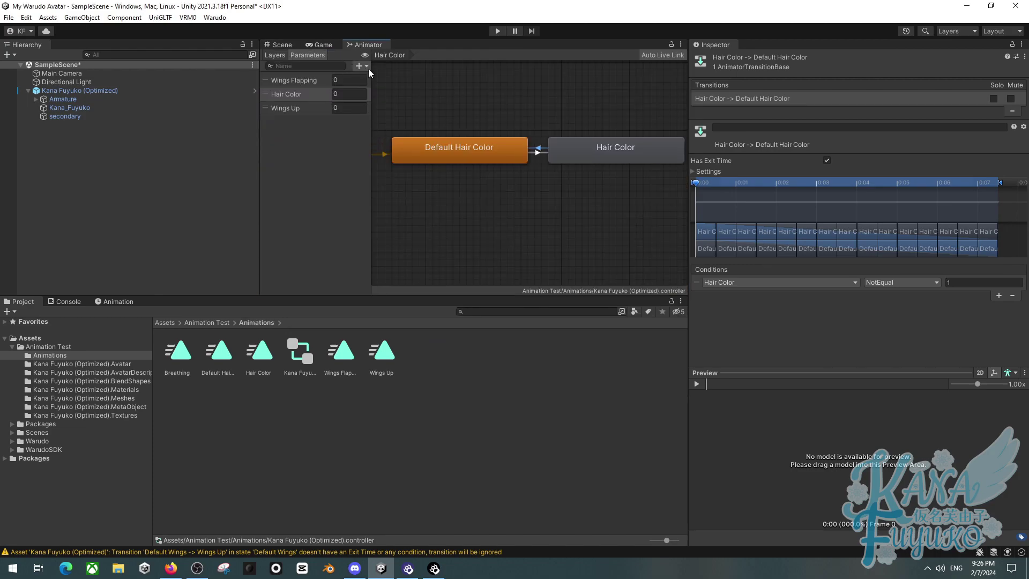
click(359, 66)
click(327, 175)
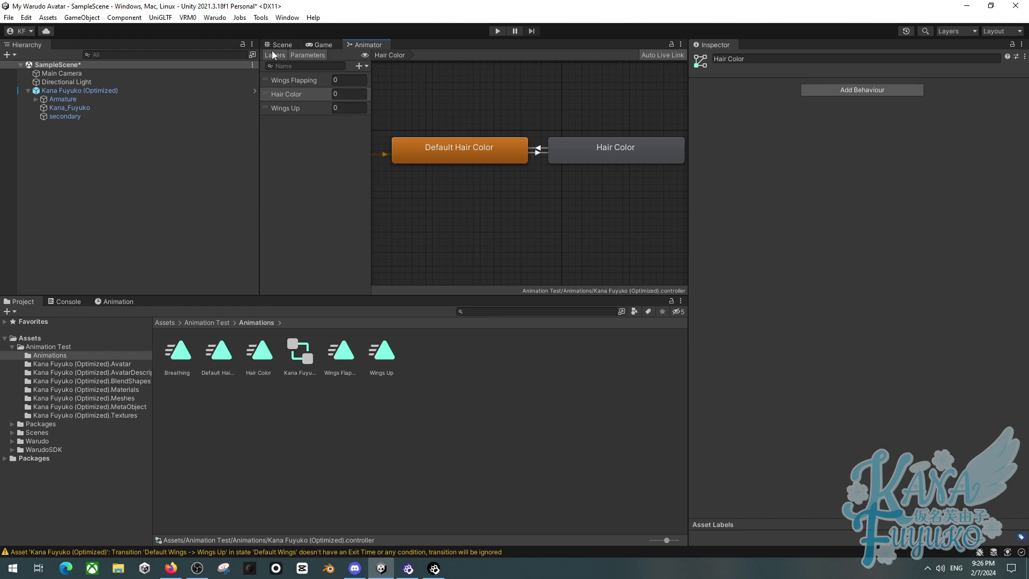
In the Wings Flapping layer, make a transition from the No Flapping state to the Wings Flapping state.
click(273, 54)
click(303, 171)
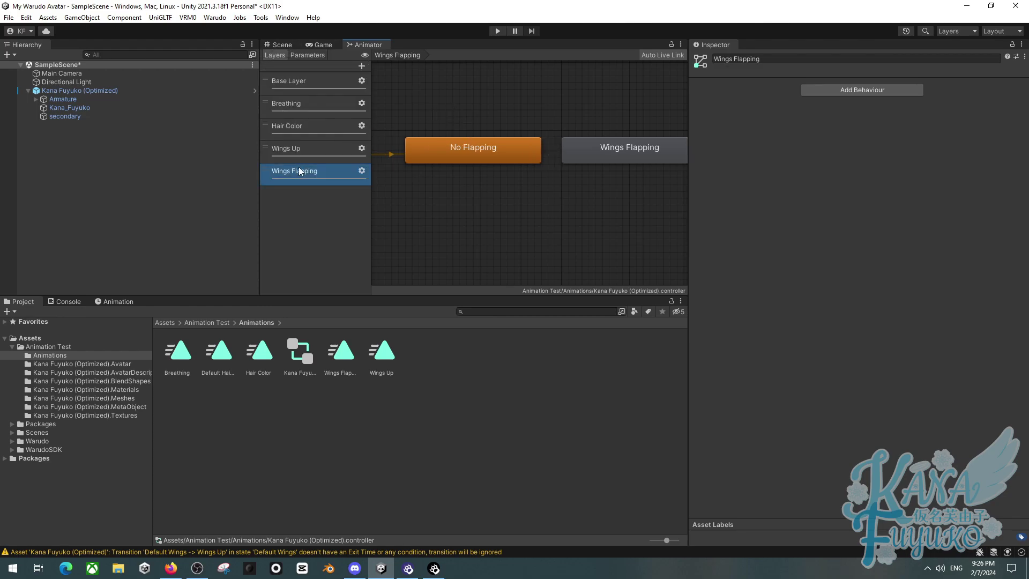
click(321, 55)
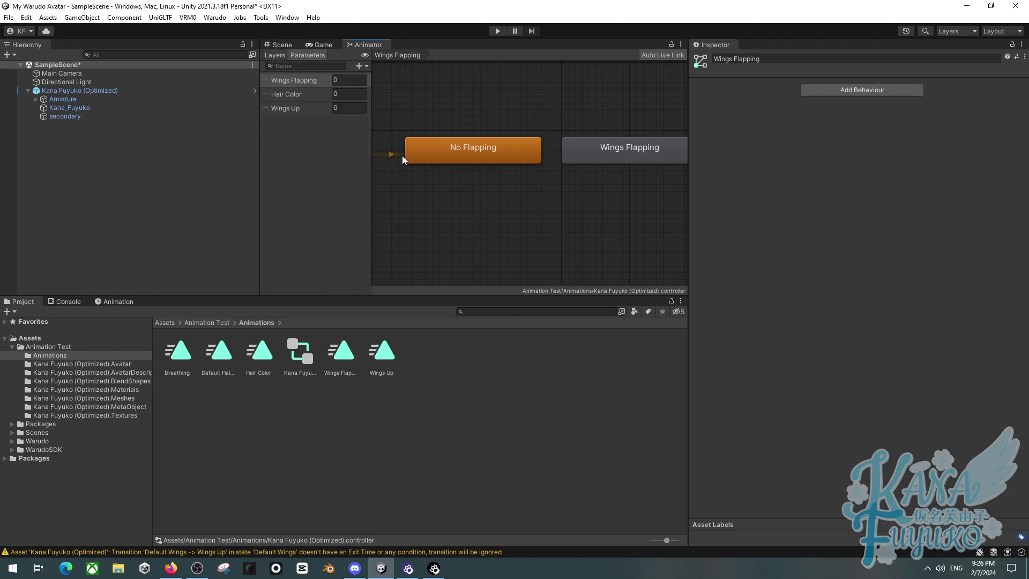
right_click(483, 164)
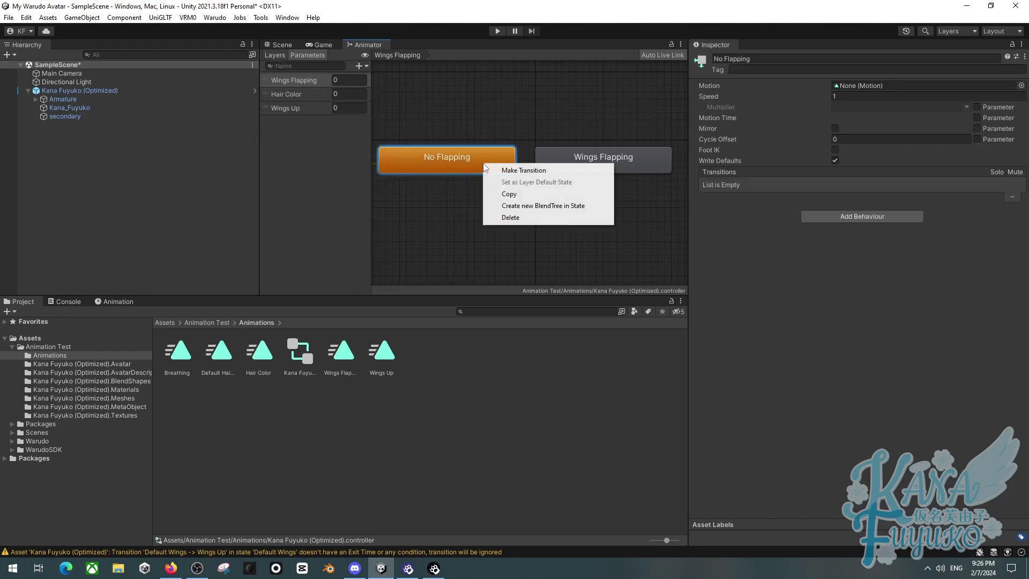
click(439, 166)
right_click(439, 163)
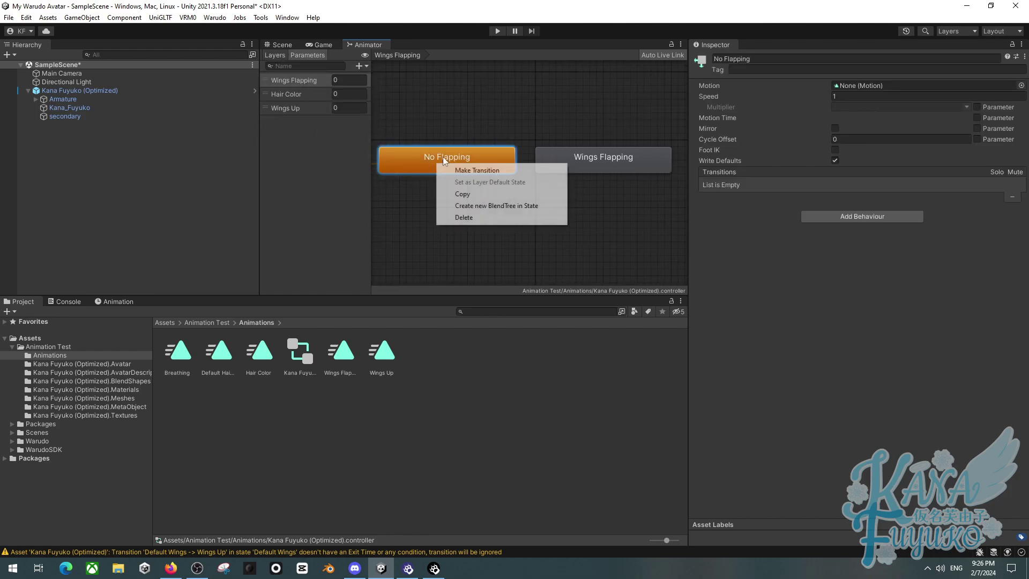
click(459, 169)
click(572, 163)
Make a return transition from the Wings Flapping state to the No Flapping state.
right_click(572, 163)
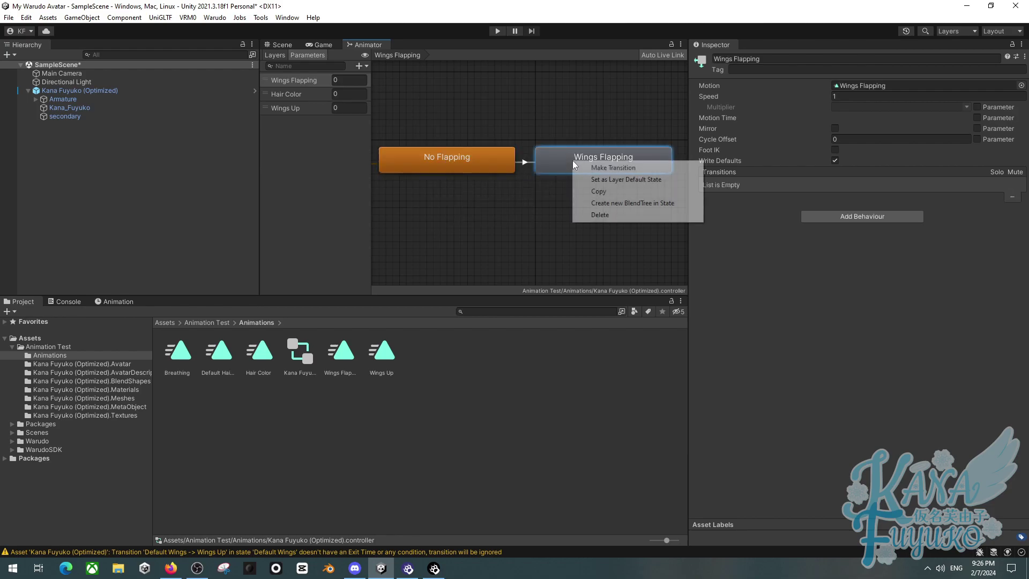
click(590, 166)
click(465, 158)
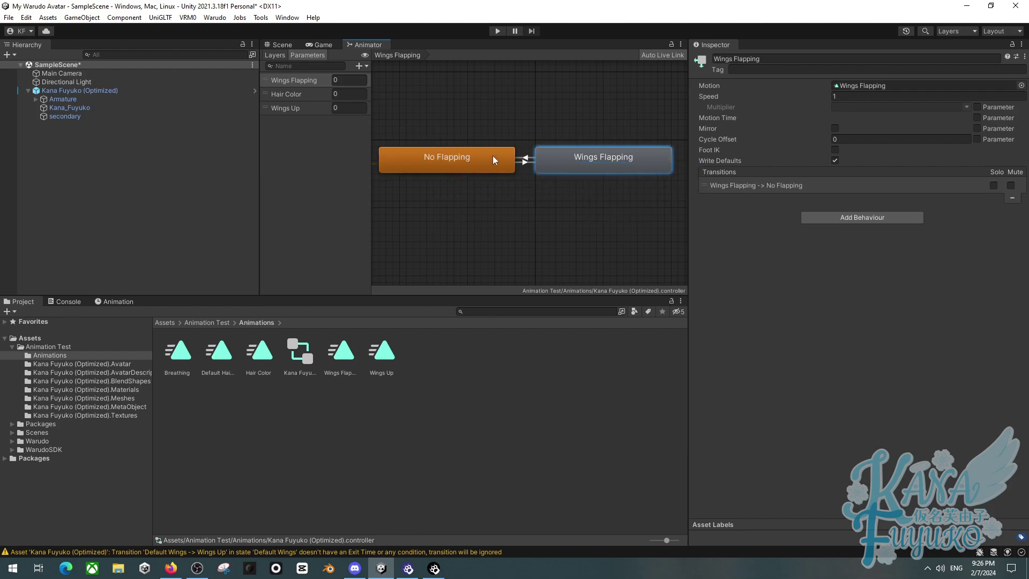
Turn off Has Exit Time for the No Flapping to Wings Flapping transition and add a condition that Wings Flapping Equals 1.
click(524, 162)
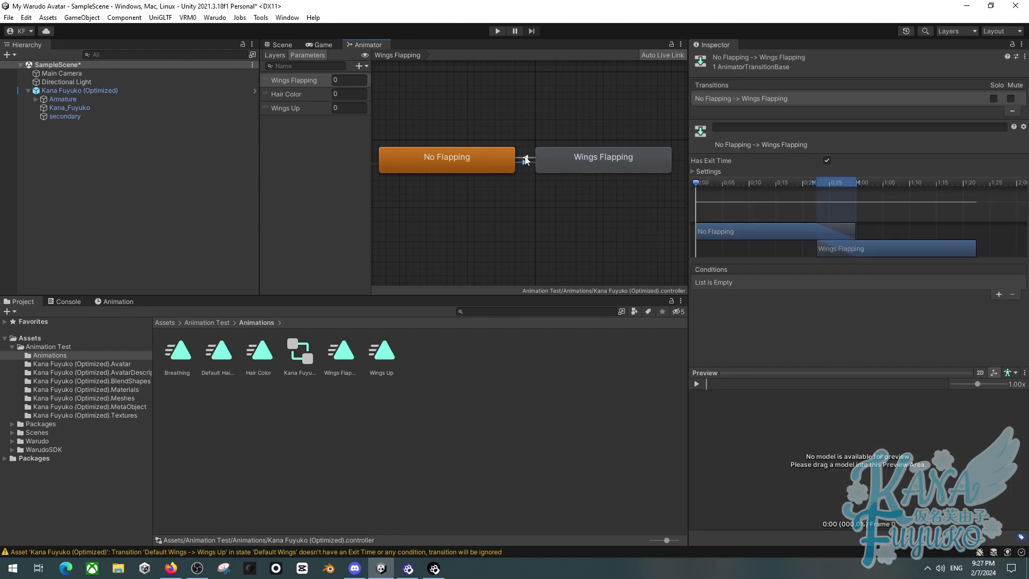
click(827, 161)
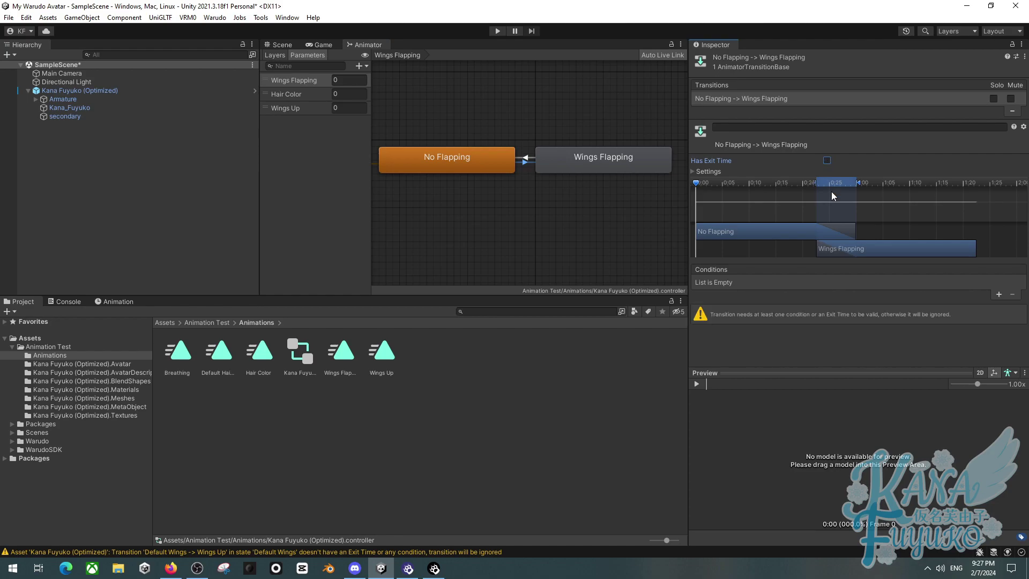
click(998, 294)
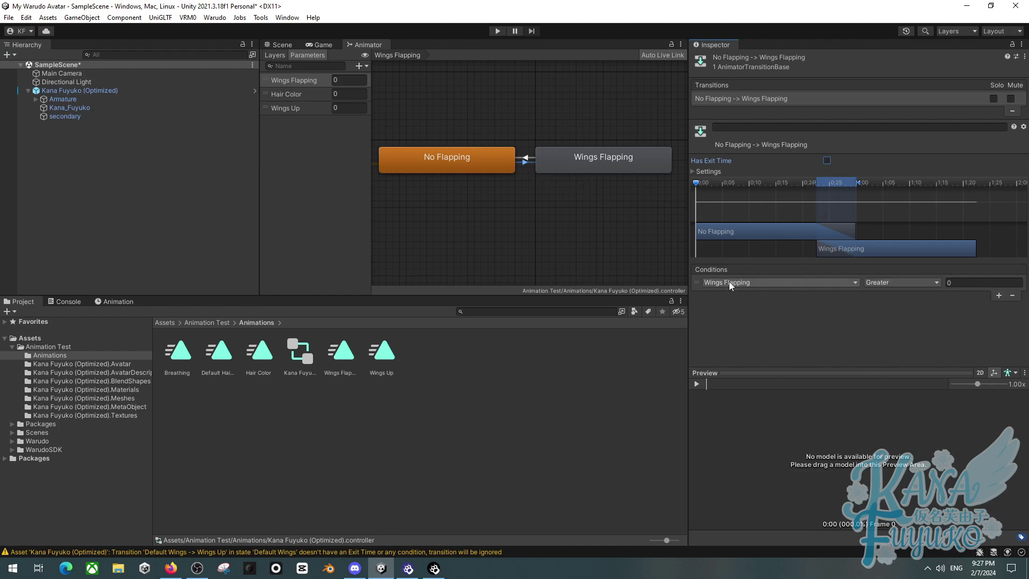
click(913, 282)
click(905, 317)
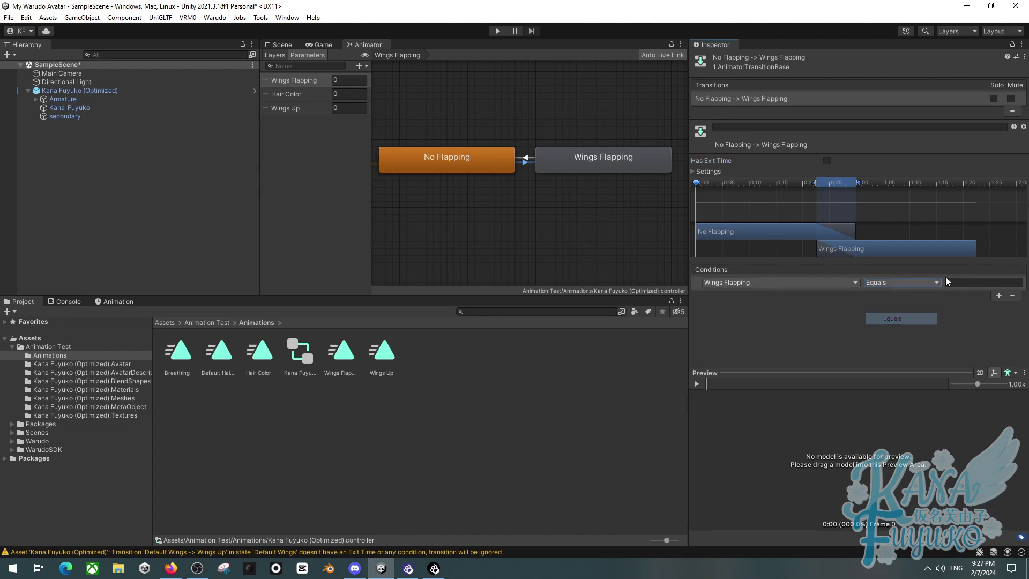
click(957, 283)
text(1)
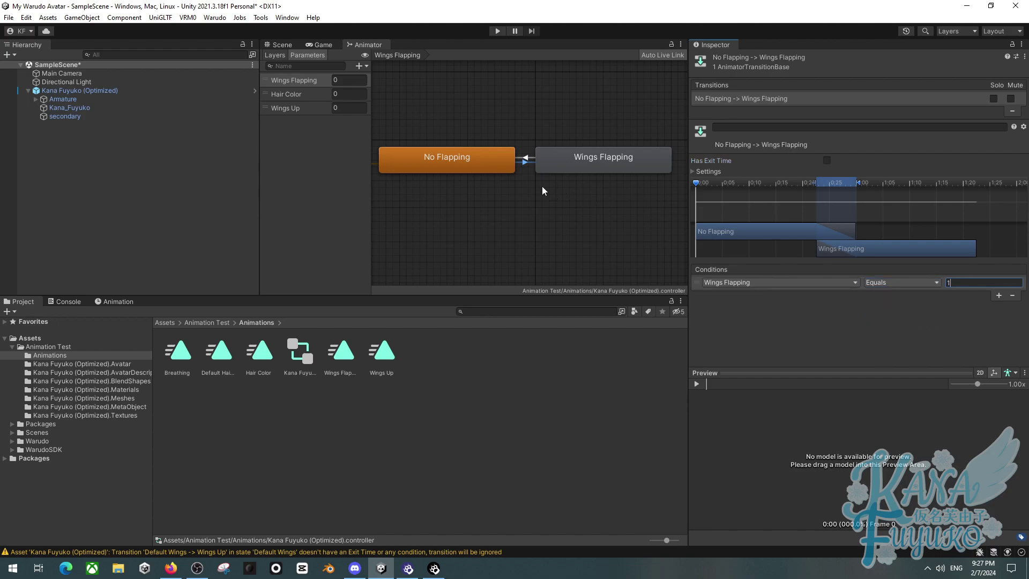
Add a condition to the Wings Flapping to No Flapping transition requiring the Wings Flapping parameter to be NotEqual to 1.
click(526, 158)
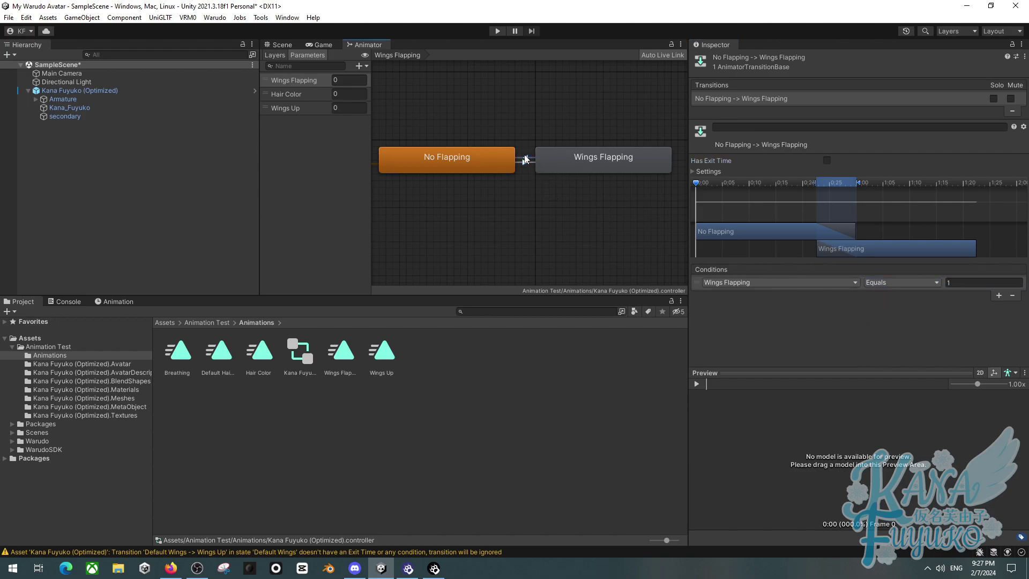
click(998, 294)
click(897, 282)
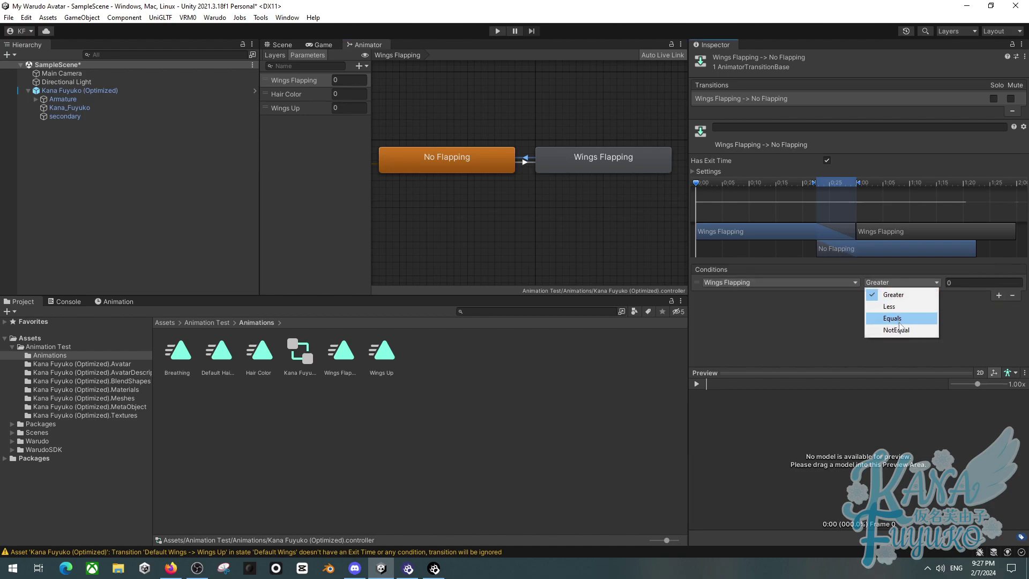
click(896, 329)
click(955, 282)
text(1)
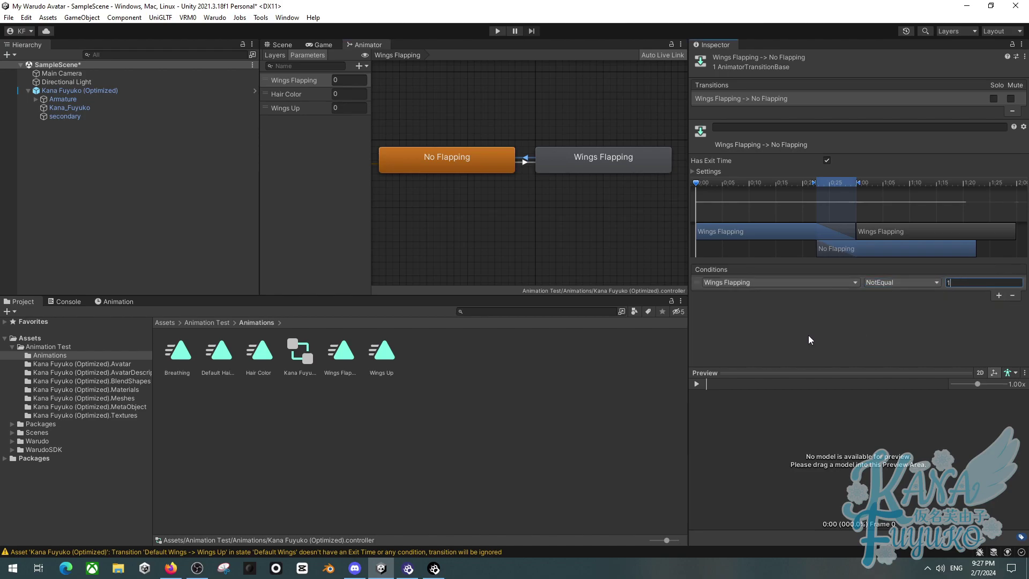
Expand the timing settings of the Wings Flapping to No Flapping transition.
click(695, 171)
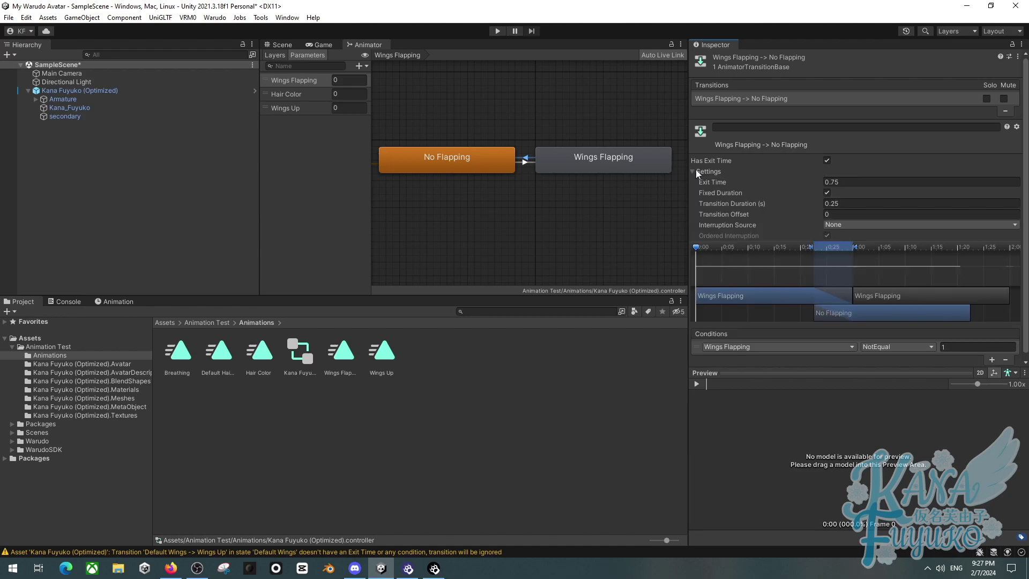
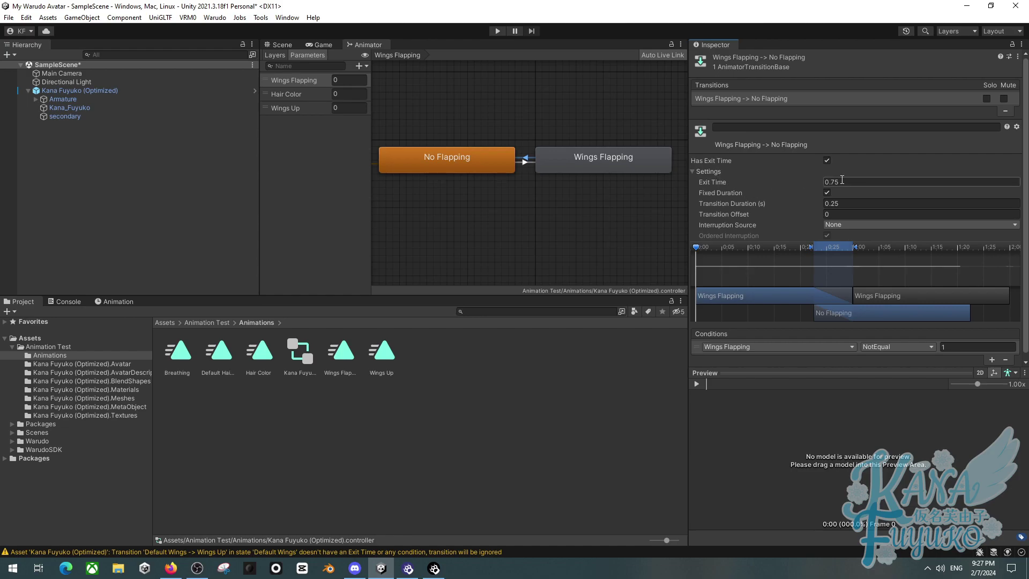
Try an Exit Time of 0 on the Wings Flapping to No Flapping transition and restore it to 0.75.
text(0)
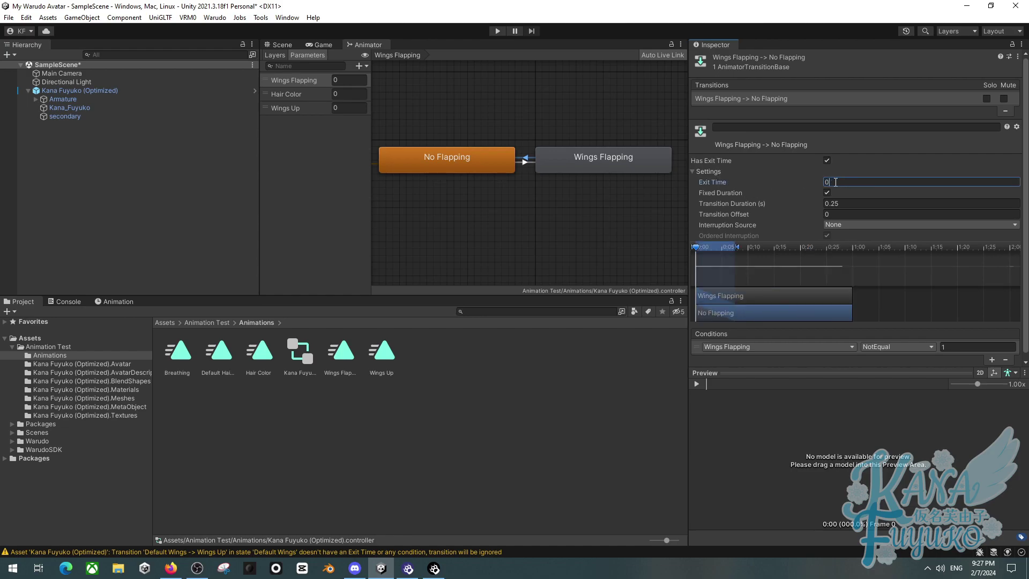
right_click(597, 189)
click(563, 201)
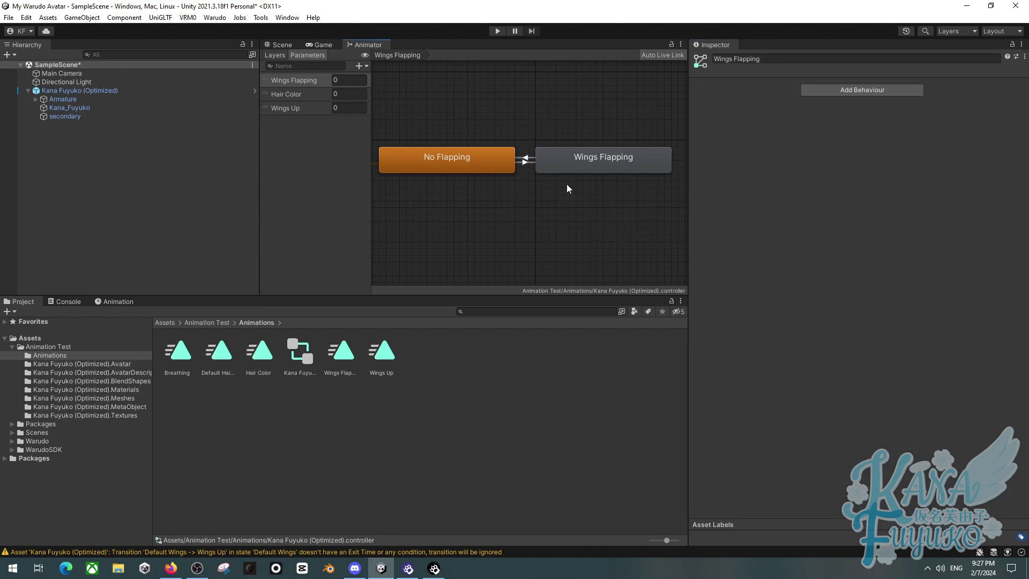
click(525, 159)
click(852, 181)
text(0.75)
key(Return)
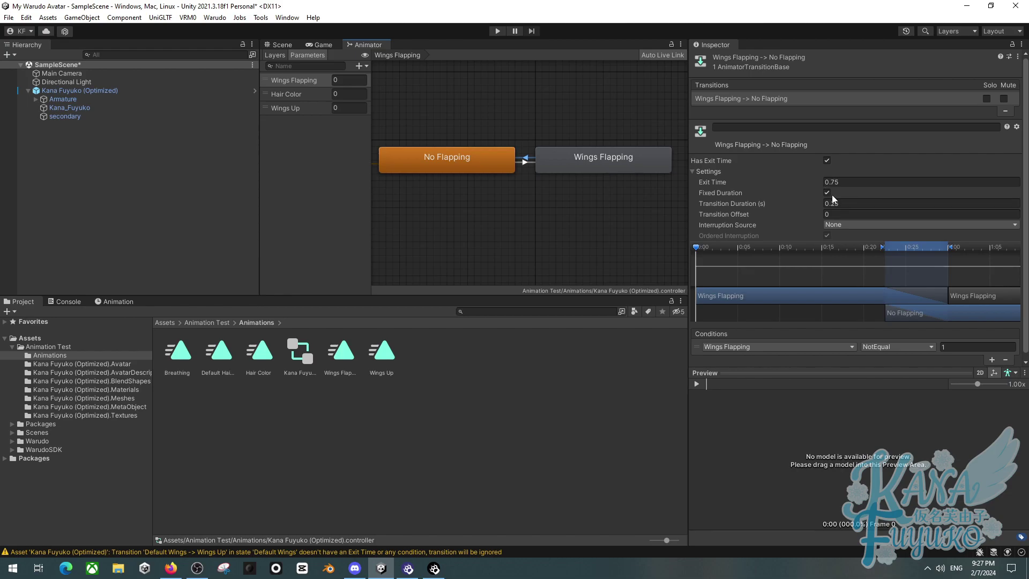
Examine the Exit Time and Transition Duration settings of the Wings Flapping to No Flapping transition and the two states it connects.
scroll(535, 202, down, 3)
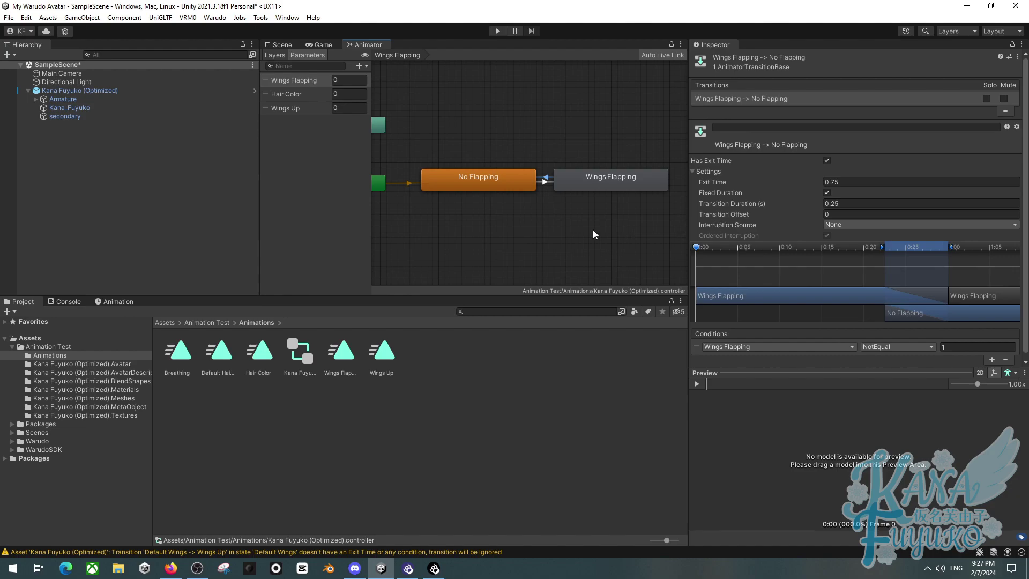
scroll(559, 237, up, 3)
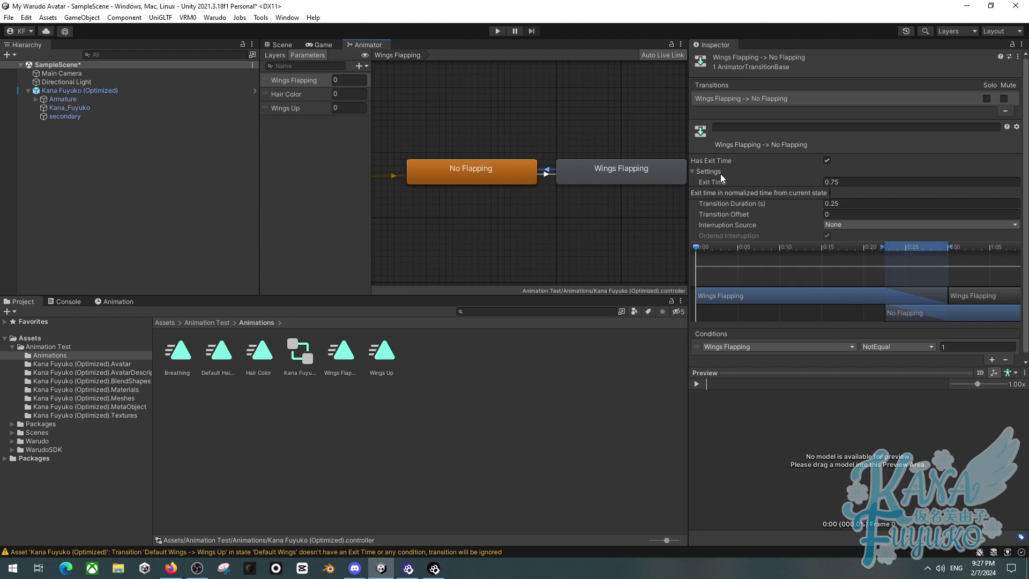
click(600, 165)
click(459, 170)
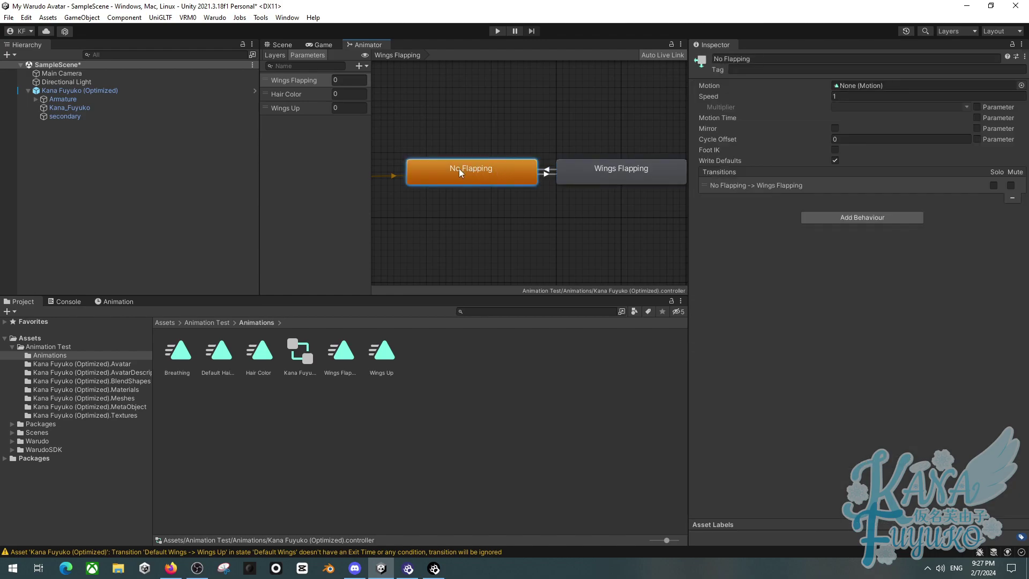
click(546, 170)
click(716, 184)
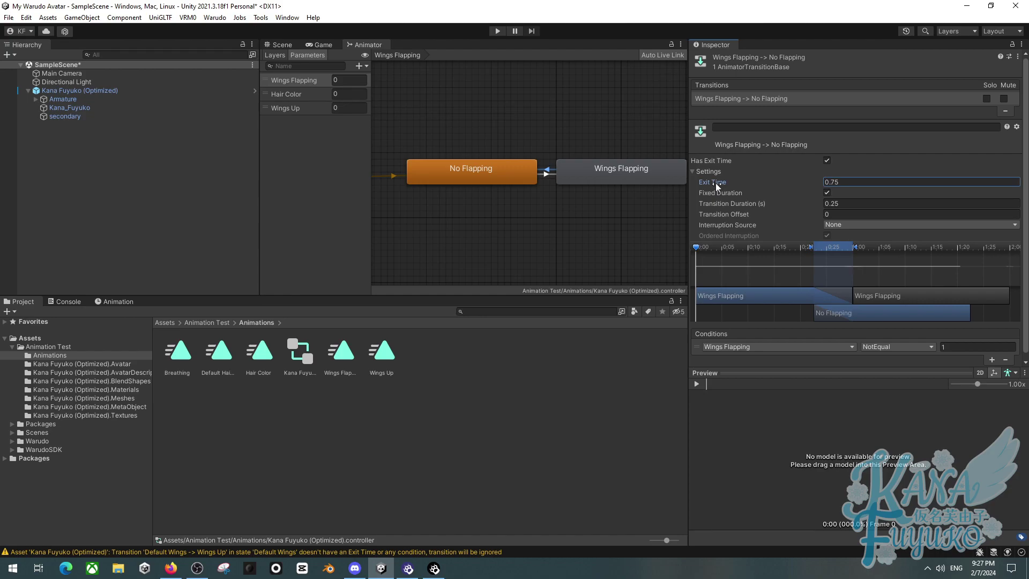
click(743, 202)
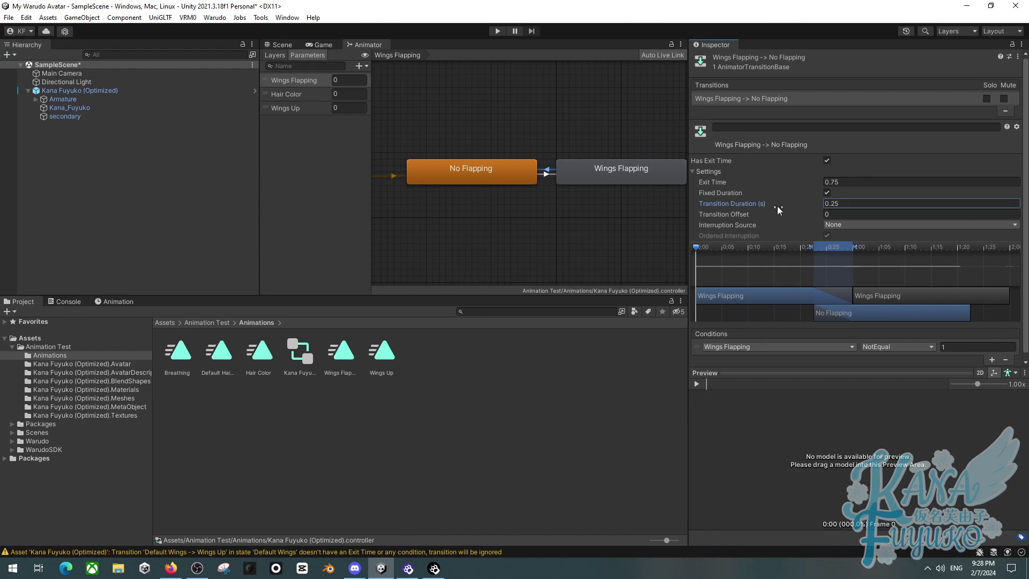
click(723, 182)
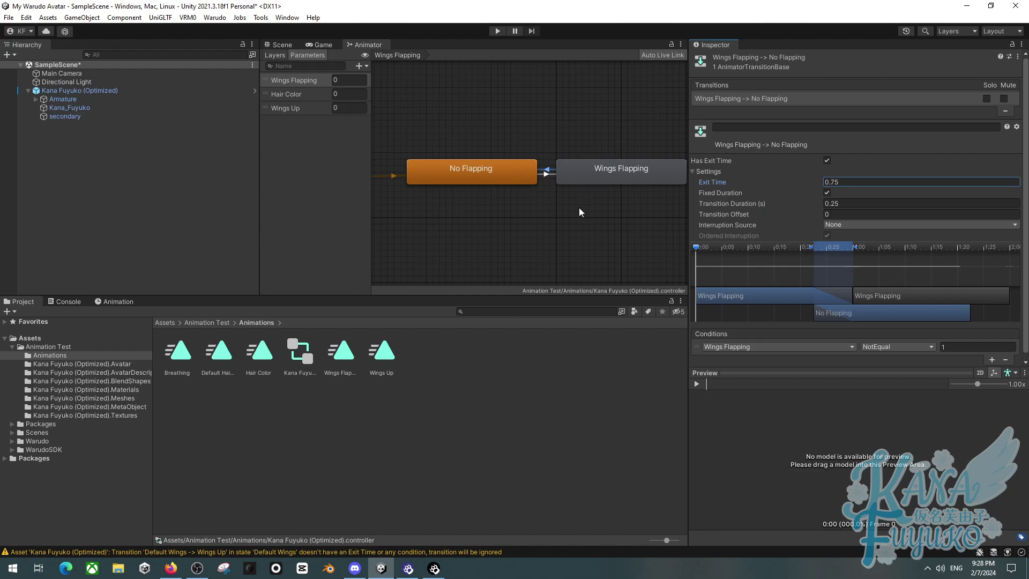
click(597, 170)
click(461, 170)
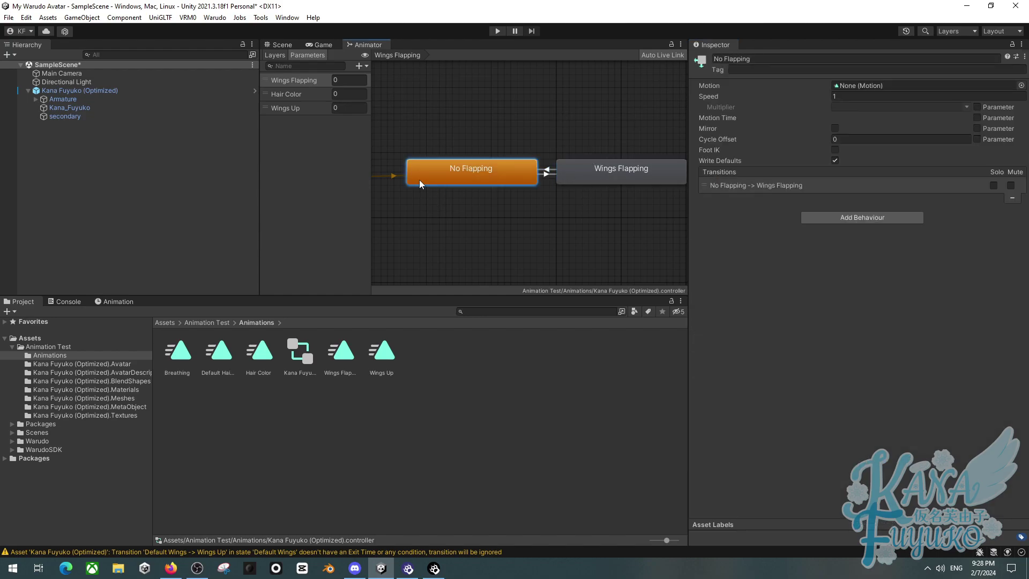
Detach the Animator into a floating window so that the avatar in the Scene view can be seen alongside it.
scroll(381, 163, down, 2)
scroll(464, 165, down, 2)
middle_drag(424, 164, 487, 178)
scroll(487, 178, up, 2)
scroll(486, 176, down, 2)
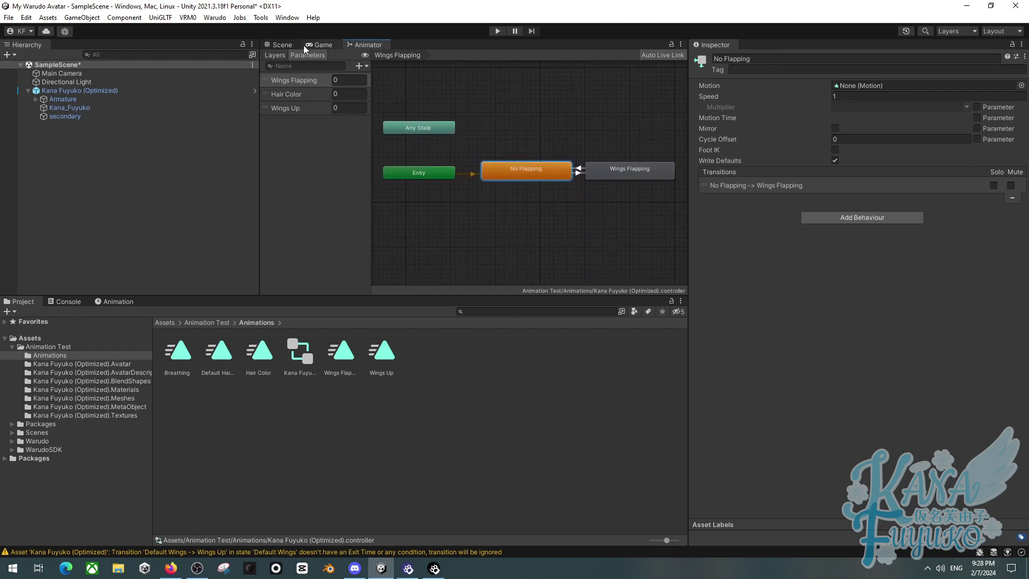
drag(341, 44, 323, 263)
drag(307, 308, 415, 136)
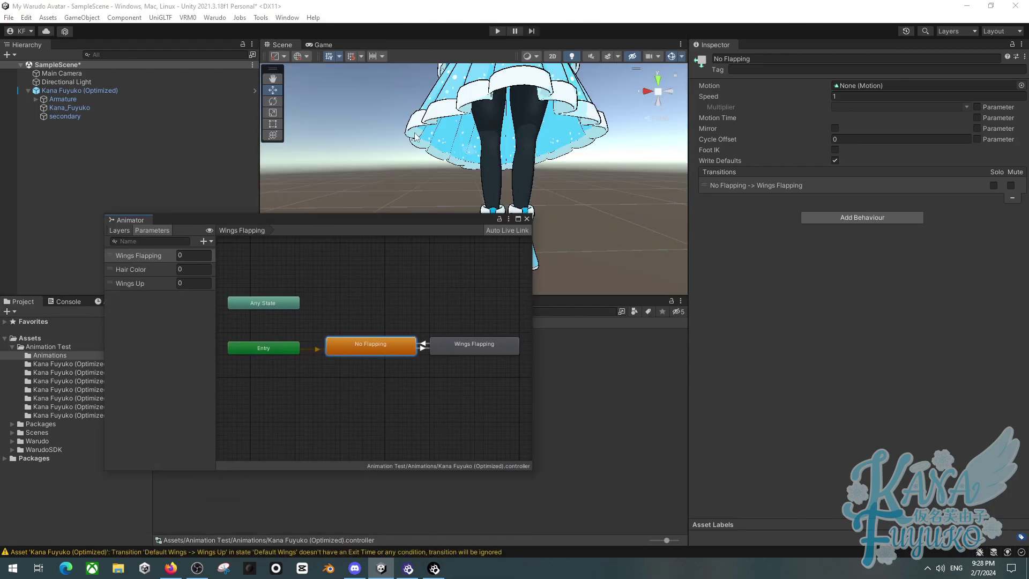
Enter Play mode, set the Wings Flapping parameter to 1 and view the avatar's flapping wings from different angles.
click(499, 32)
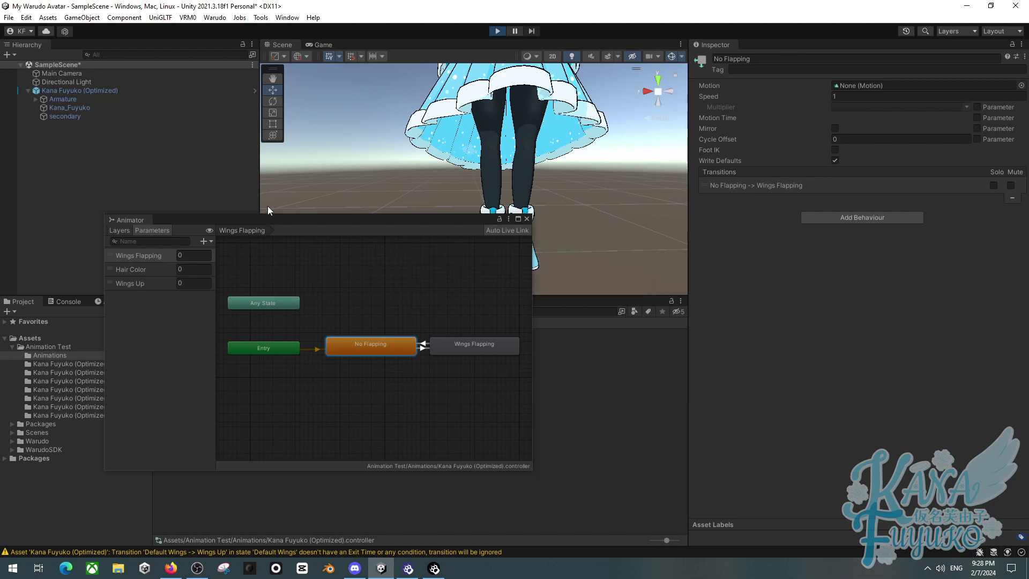
click(280, 45)
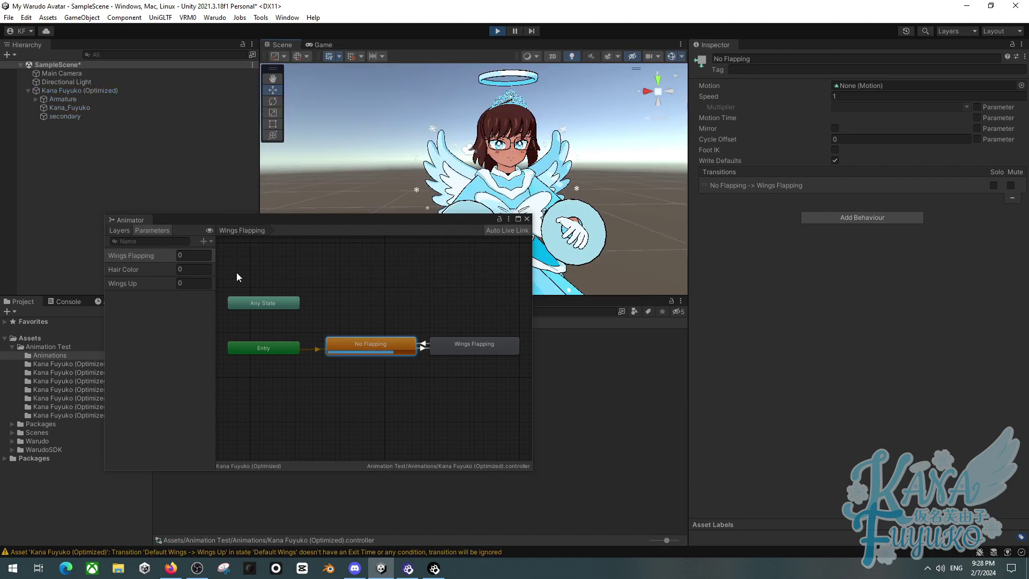
click(196, 255)
text(1)
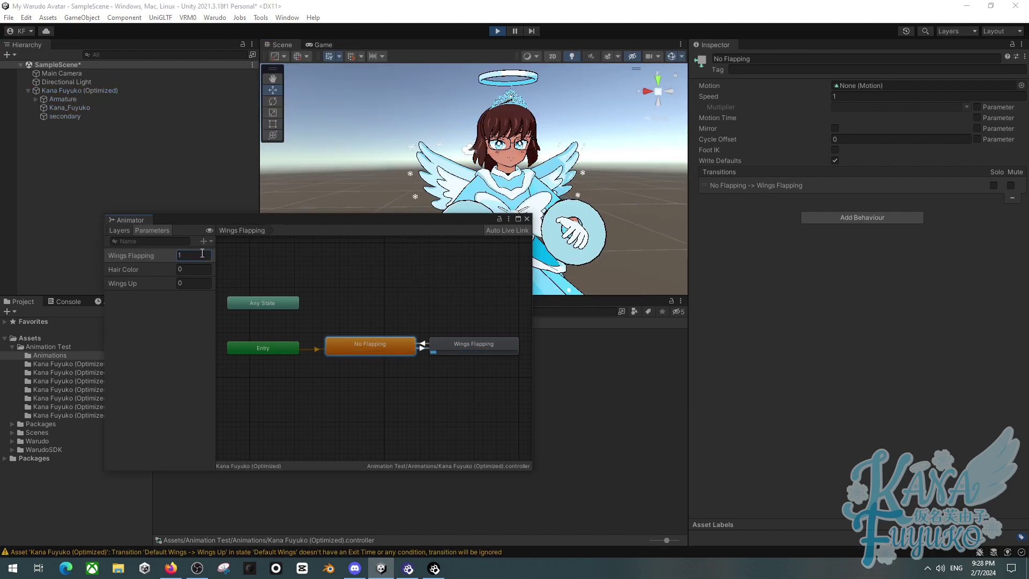
right_drag(422, 177, 449, 205)
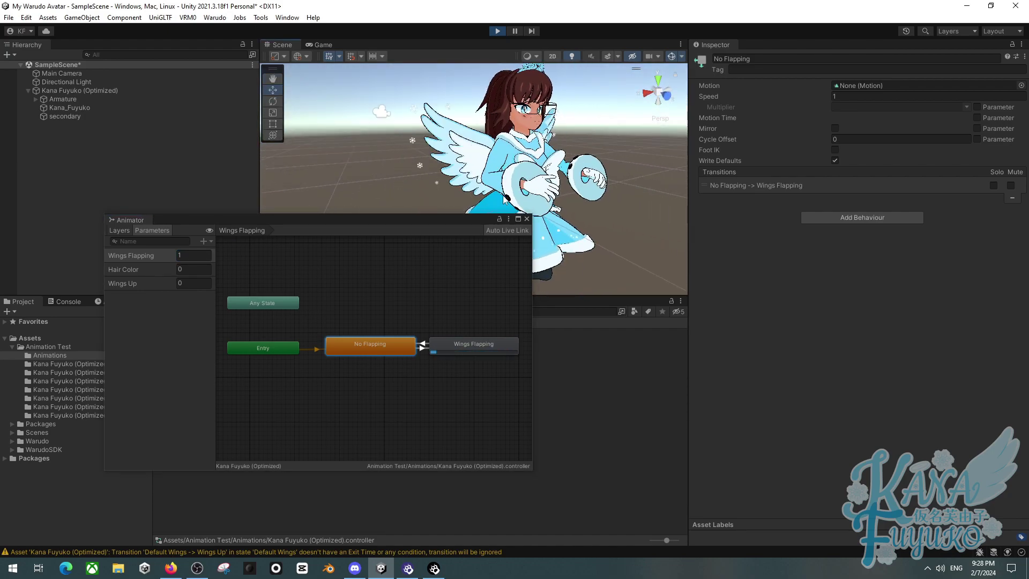
alt+drag(448, 205, 429, 153)
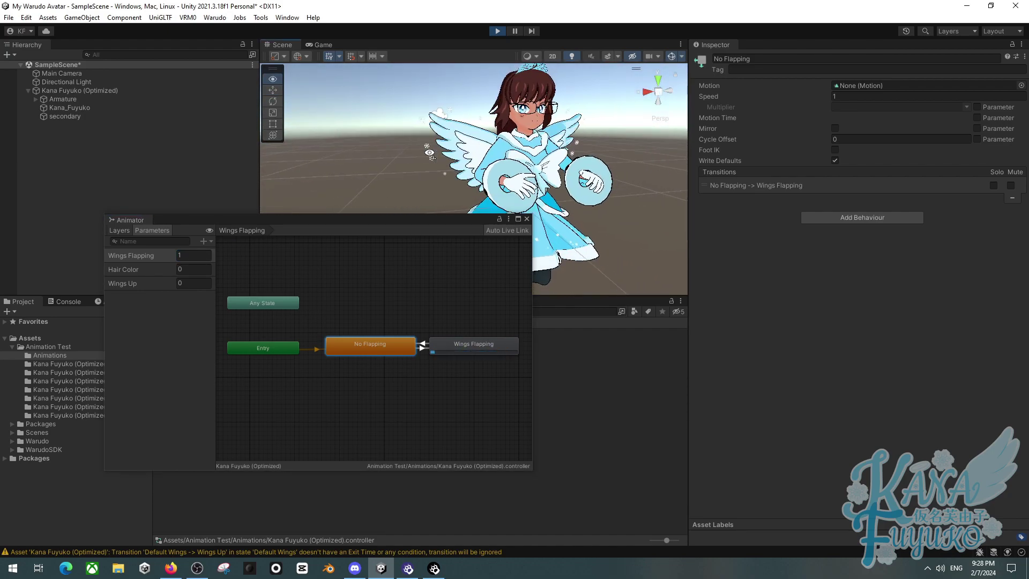
Set the Wings Flapping parameter back to 0 to test the return to No Flapping, and exit Play mode.
click(194, 255)
text(0)
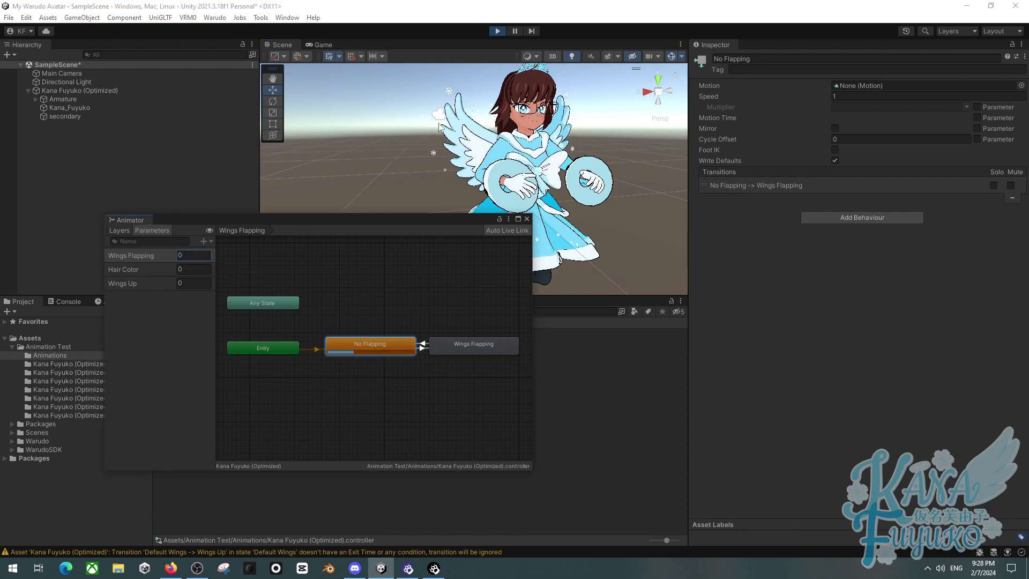
click(497, 31)
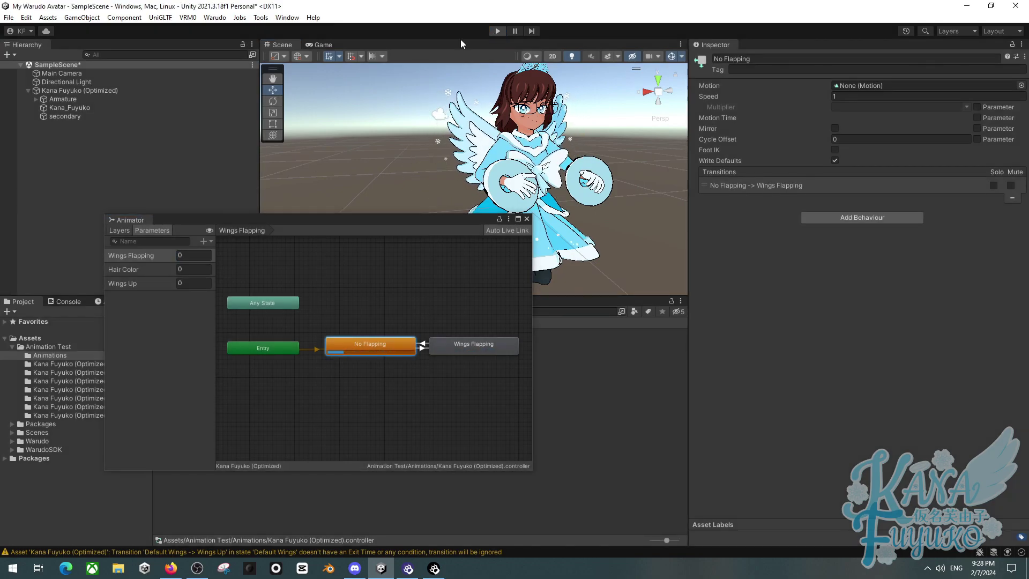
In the Wings Up layer, make a transition from the Wings Default state to the Wings Up state.
click(119, 230)
drag(203, 216, 366, 121)
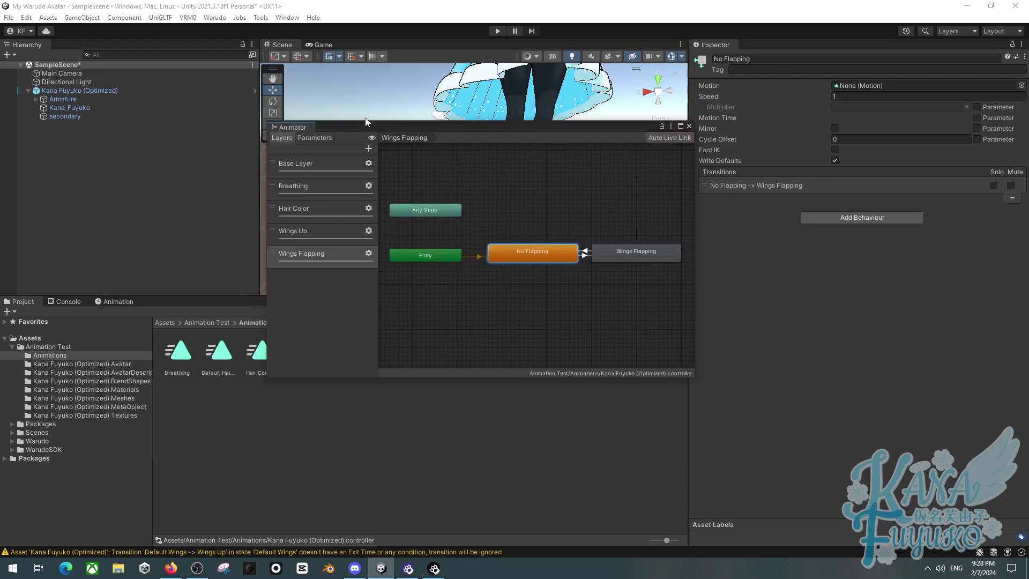
click(303, 230)
scroll(536, 308, up, 3)
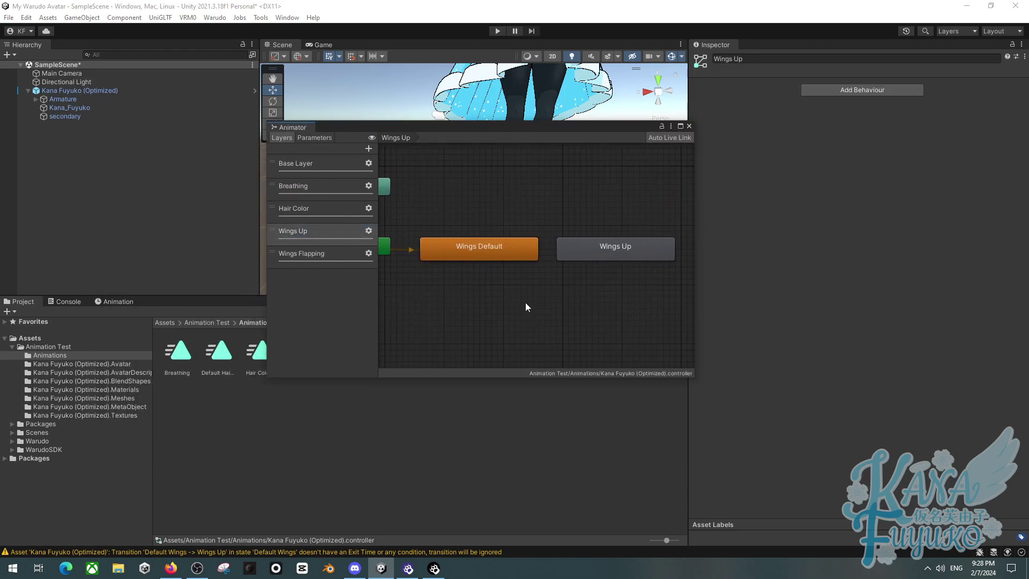
right_click(462, 252)
click(486, 260)
click(537, 249)
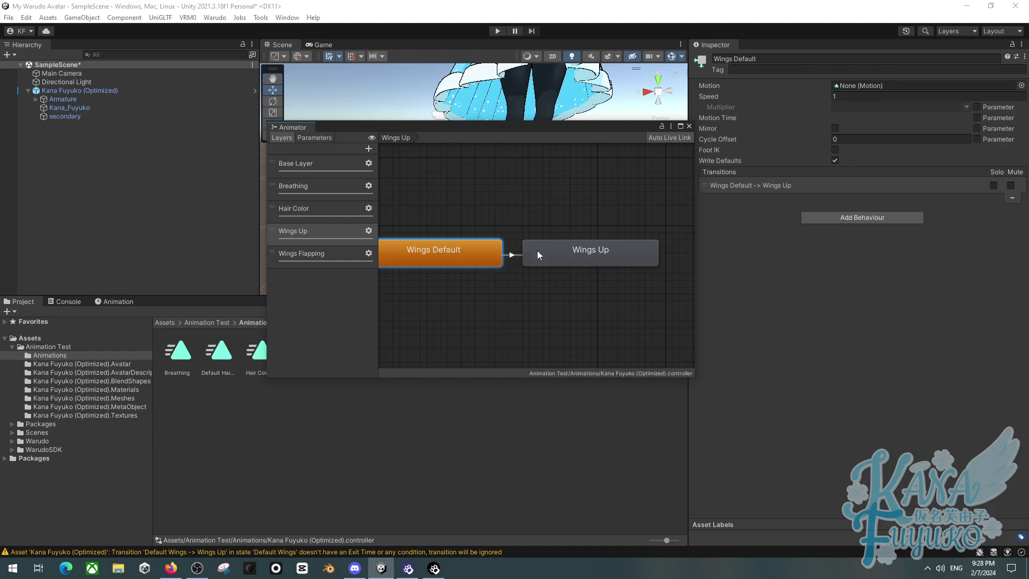
Make a return transition from the Wings Up state to the Wings Default state.
right_click(536, 251)
click(563, 257)
click(452, 263)
Add a condition to the Wings Default to Wings Up transition requiring the Wings Up parameter to equal 1.
click(512, 255)
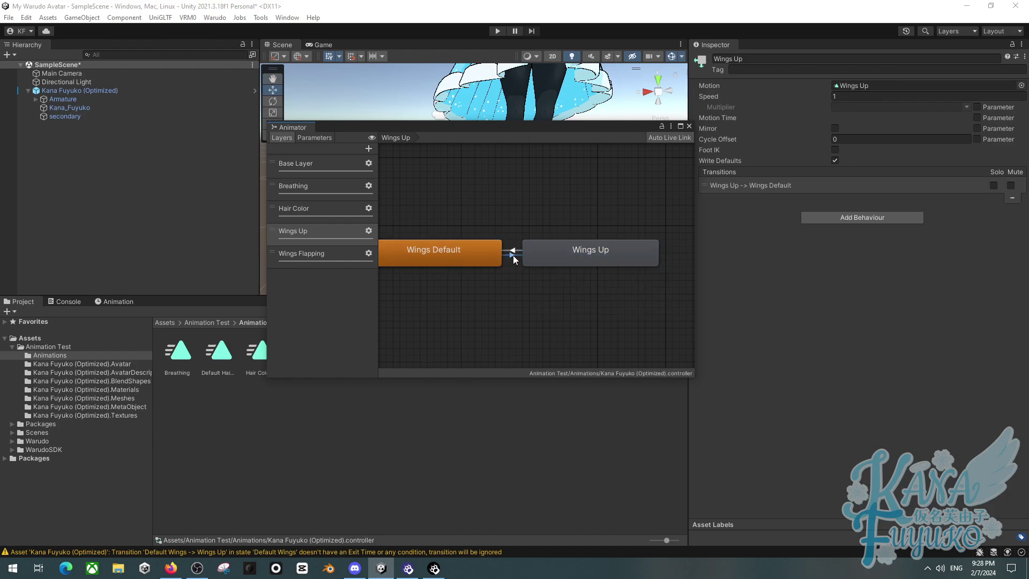
click(998, 294)
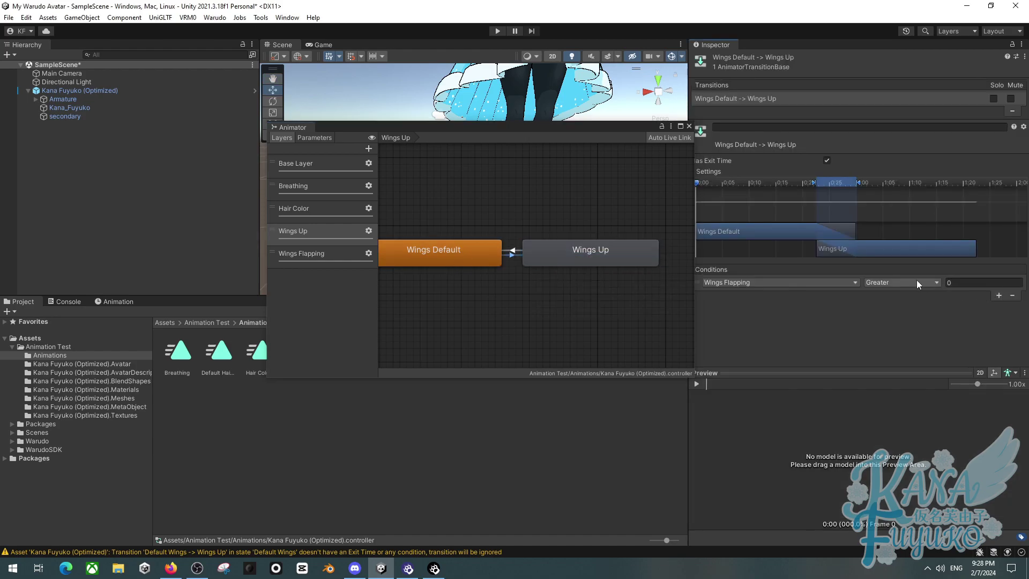
drag(528, 133, 539, 111)
click(790, 284)
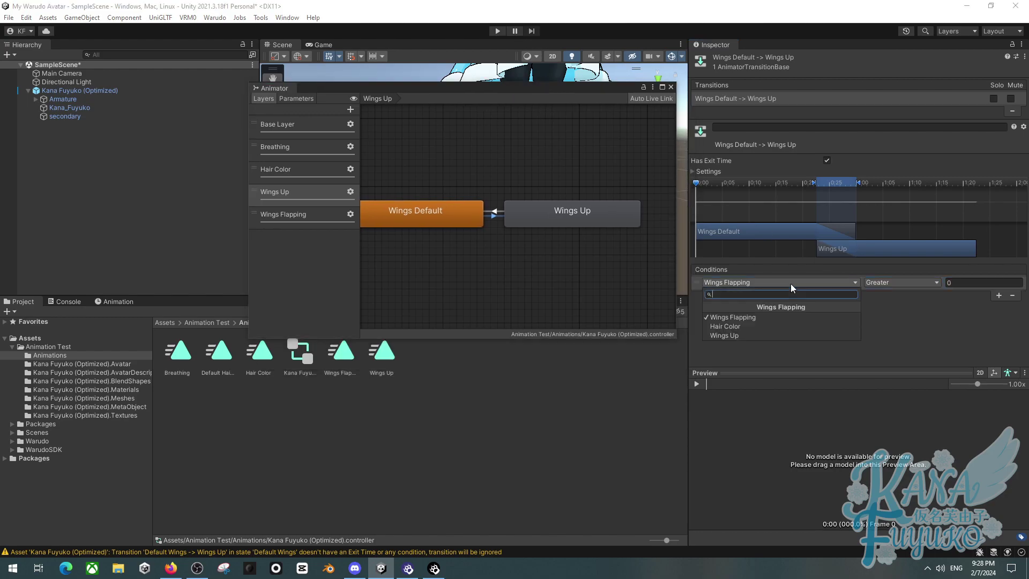
click(731, 336)
click(892, 285)
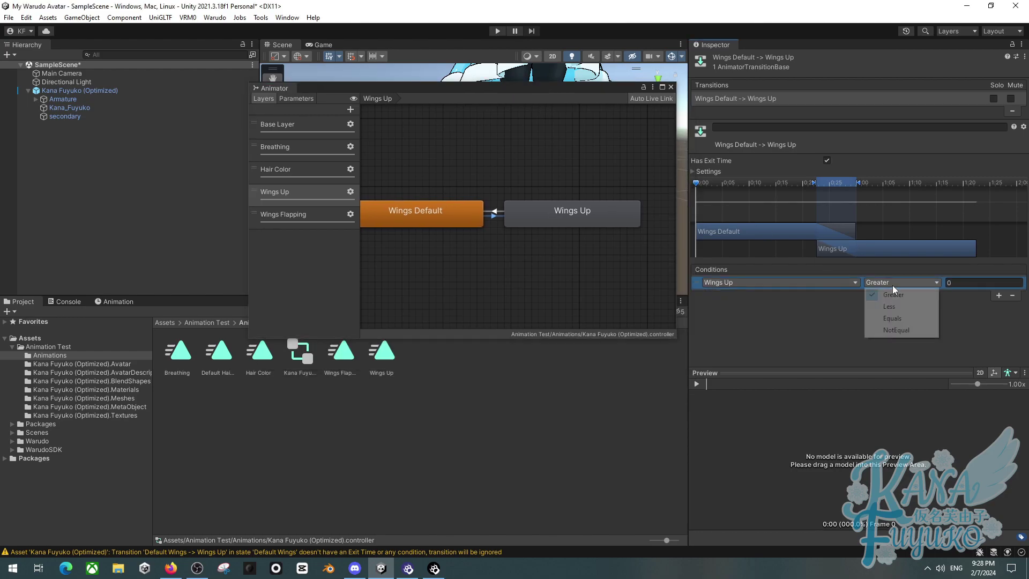
click(900, 318)
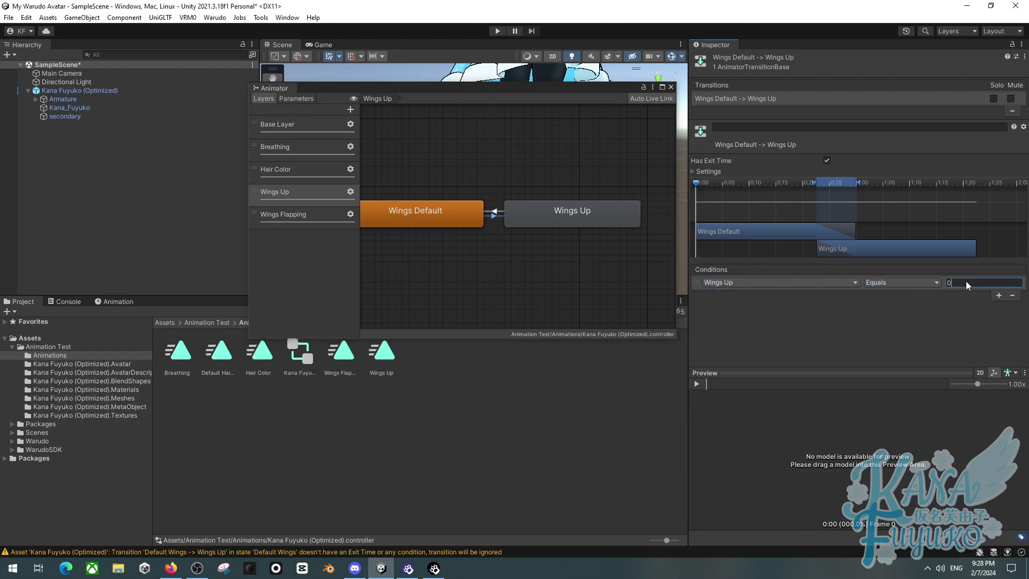
Add a condition to the Wings Up to Wings Default transition using the Wings Up parameter with the NotEqual comparison.
click(494, 211)
click(722, 283)
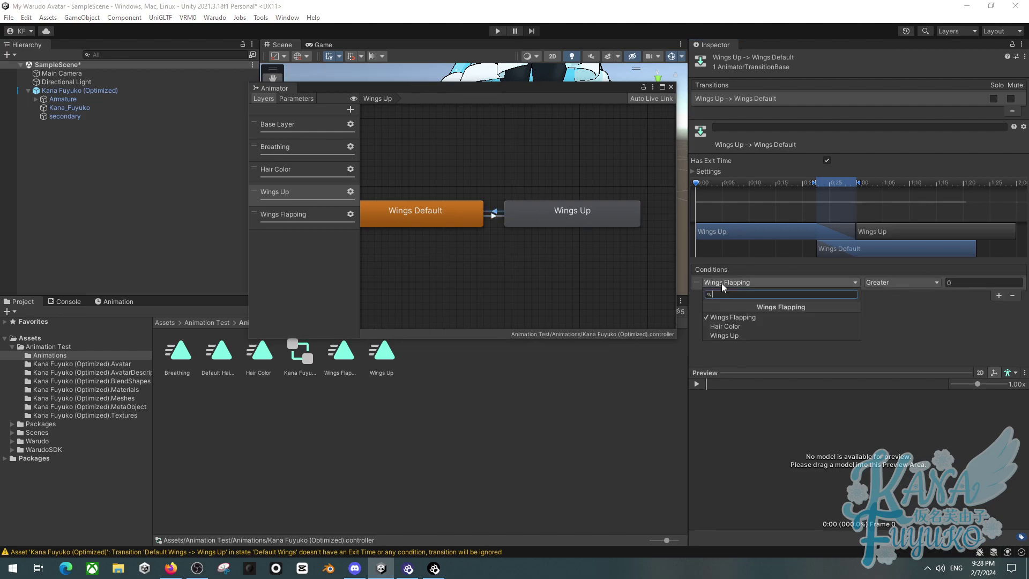
click(733, 336)
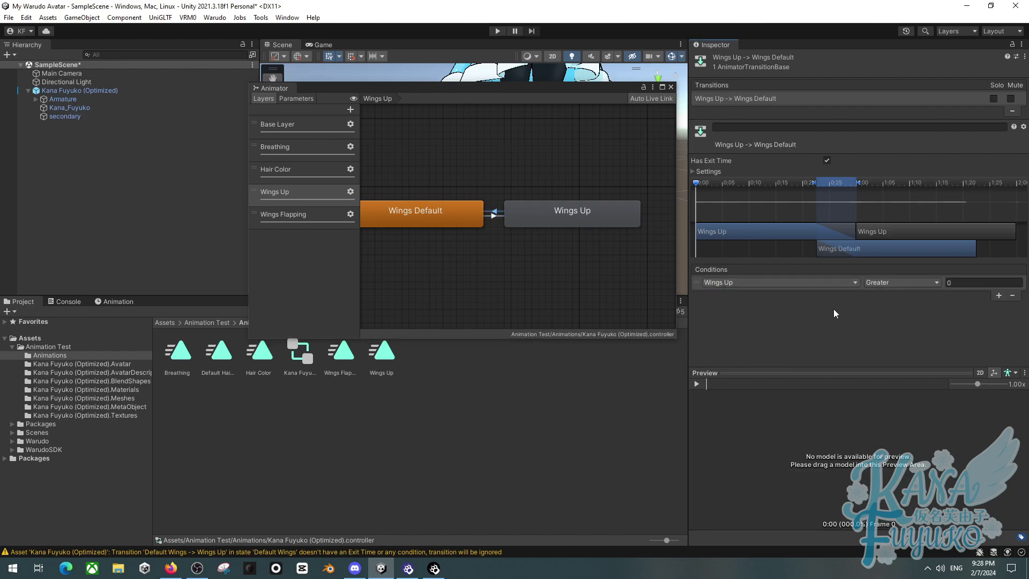
click(902, 281)
click(901, 329)
Turn off Has Exit Time for the Wings Default to Wings Up transition and compare the matching transitions in the Wings Flapping and Hair Color layers.
click(494, 217)
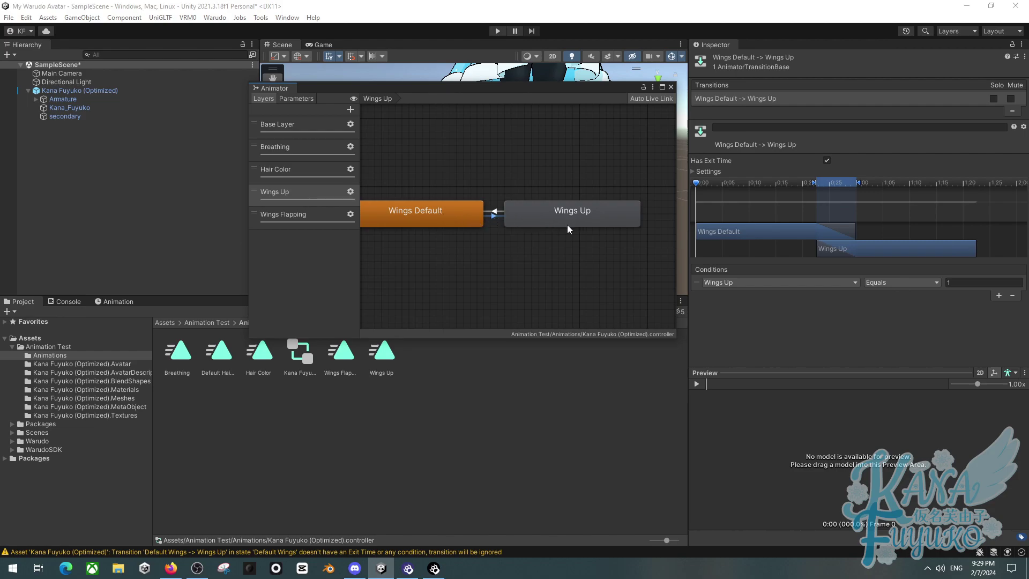
click(825, 160)
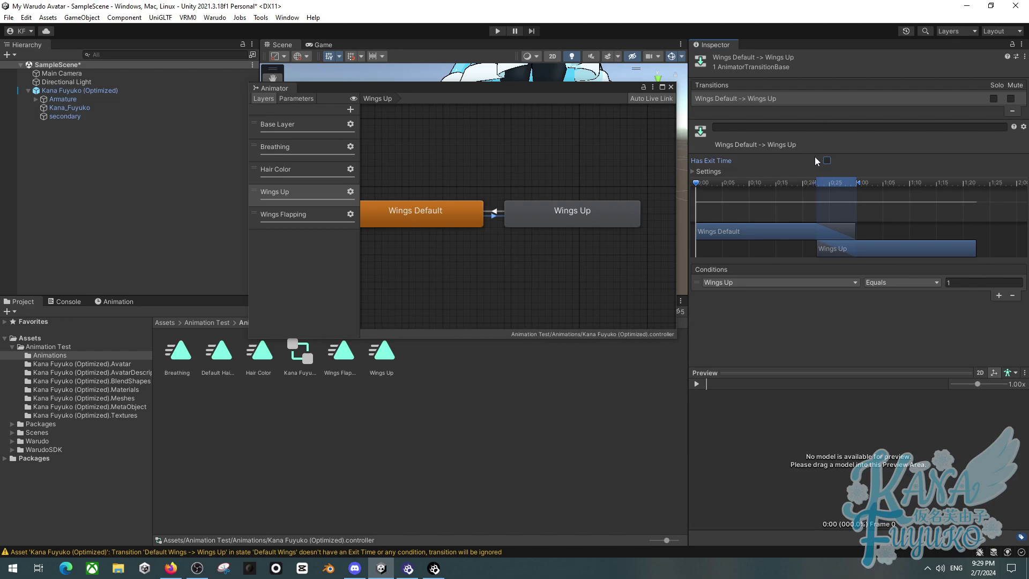
click(266, 216)
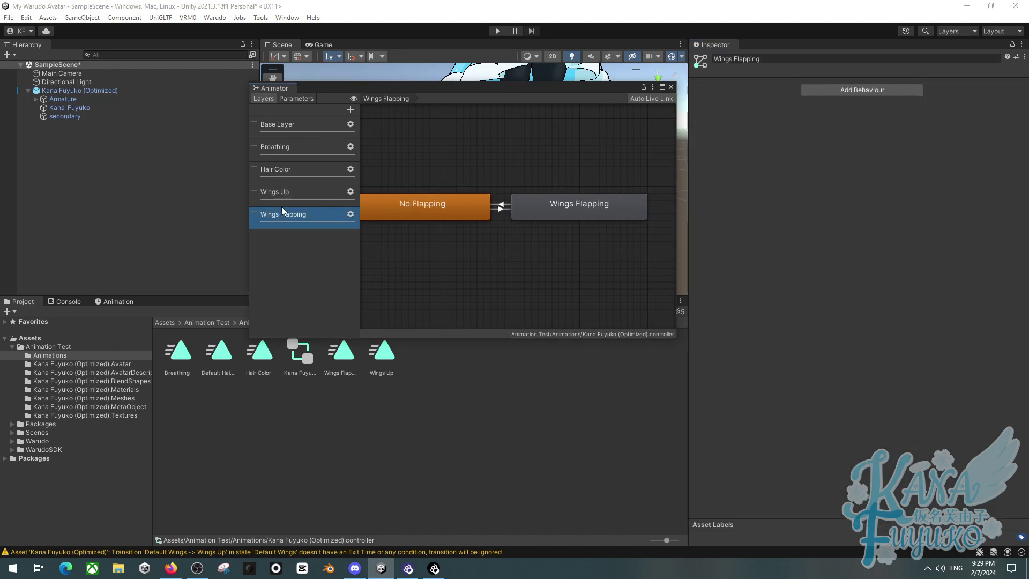
click(503, 209)
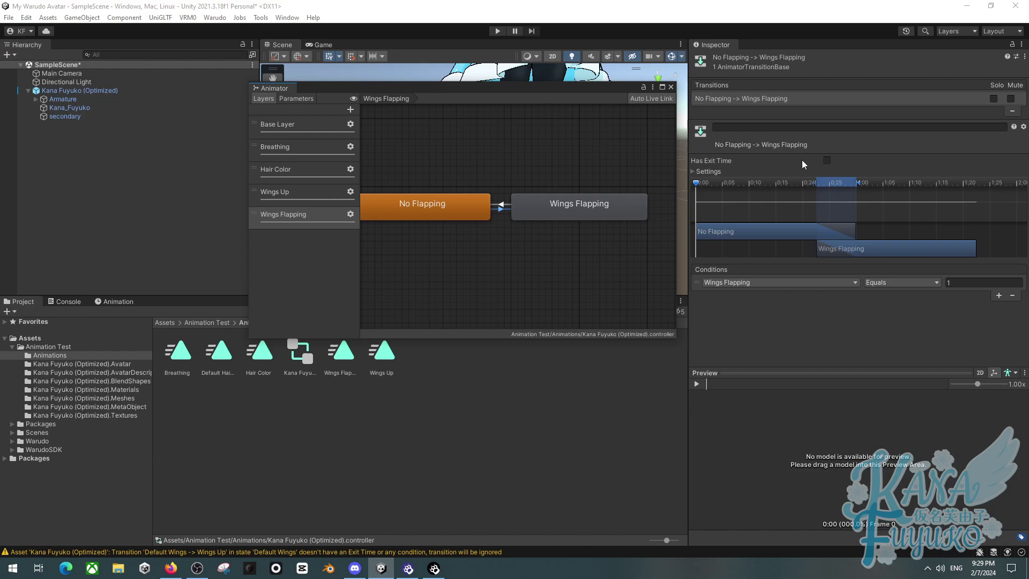
click(277, 176)
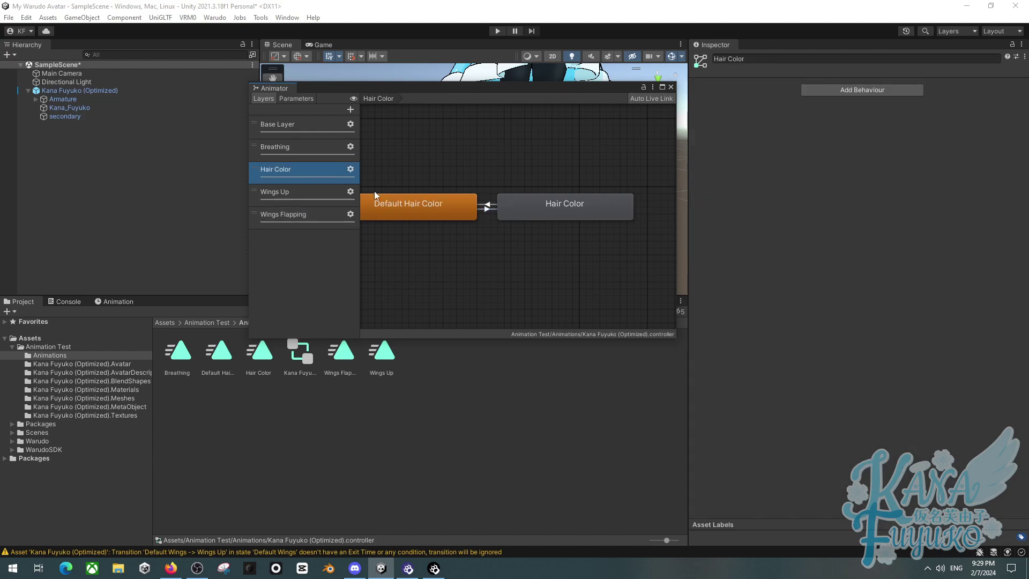
click(489, 209)
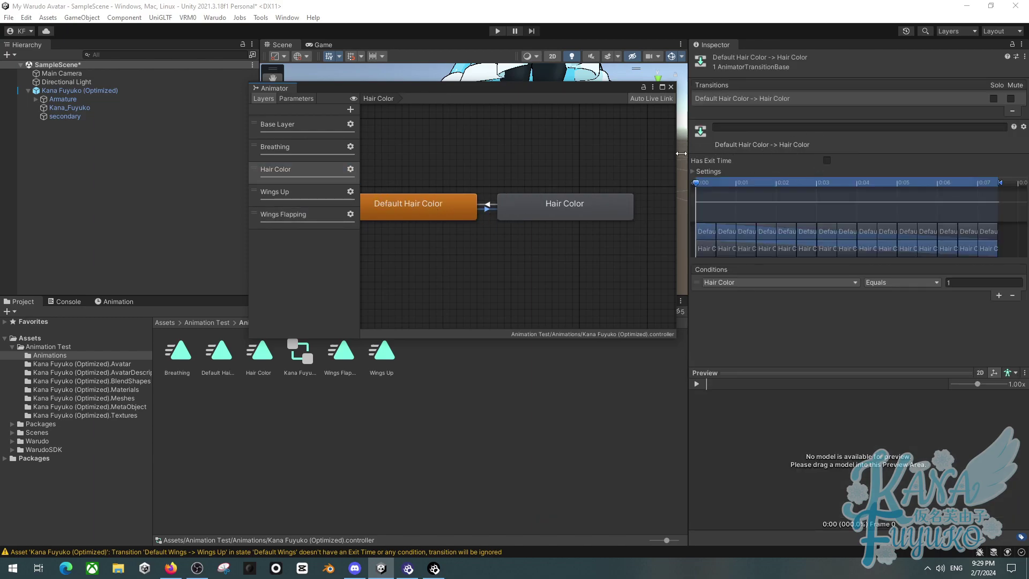
Check the Hair Color to Default Hair Color transition and enter Play mode with the avatar visible in the Scene view.
click(490, 203)
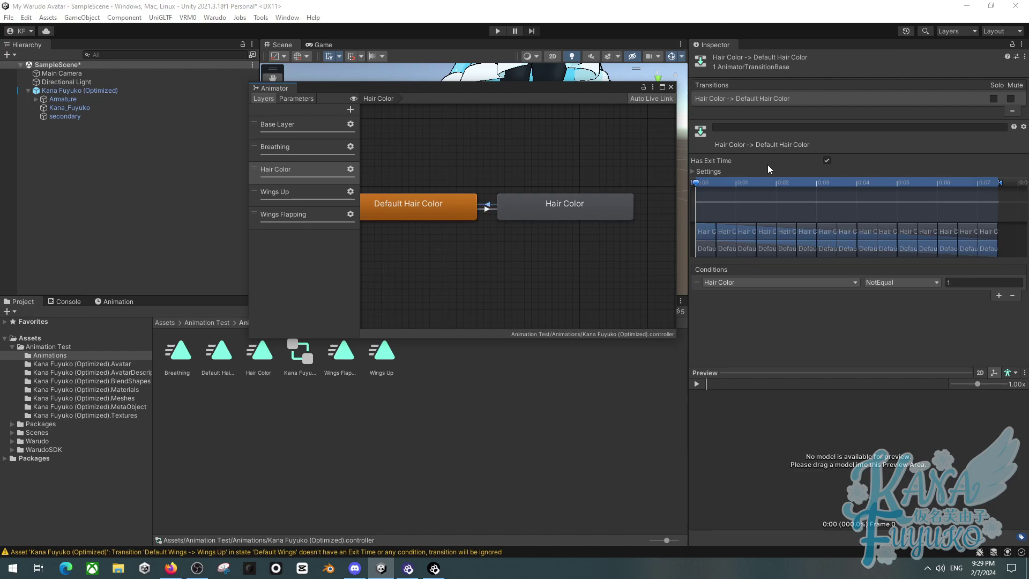
drag(326, 99, 241, 176)
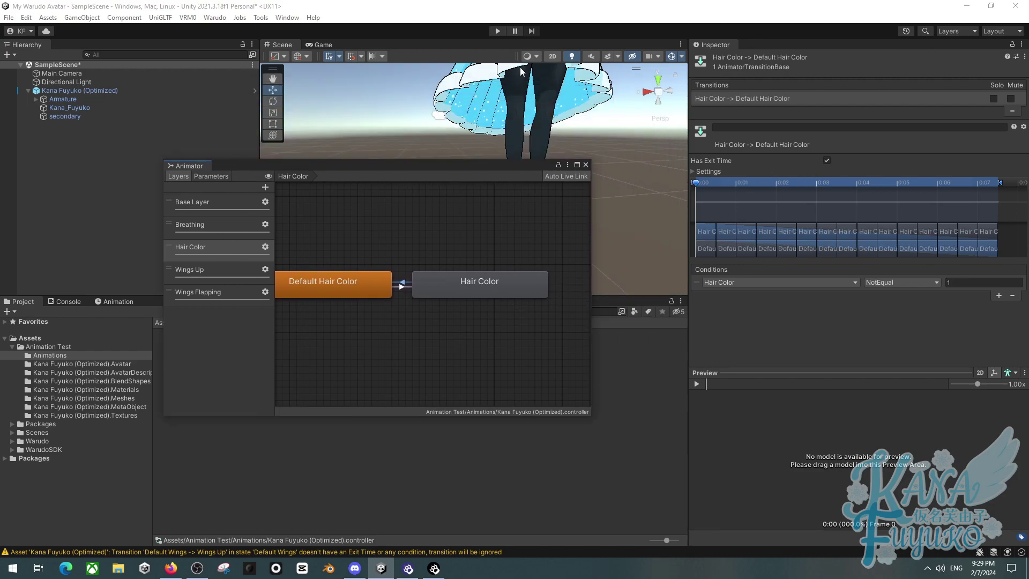
click(500, 30)
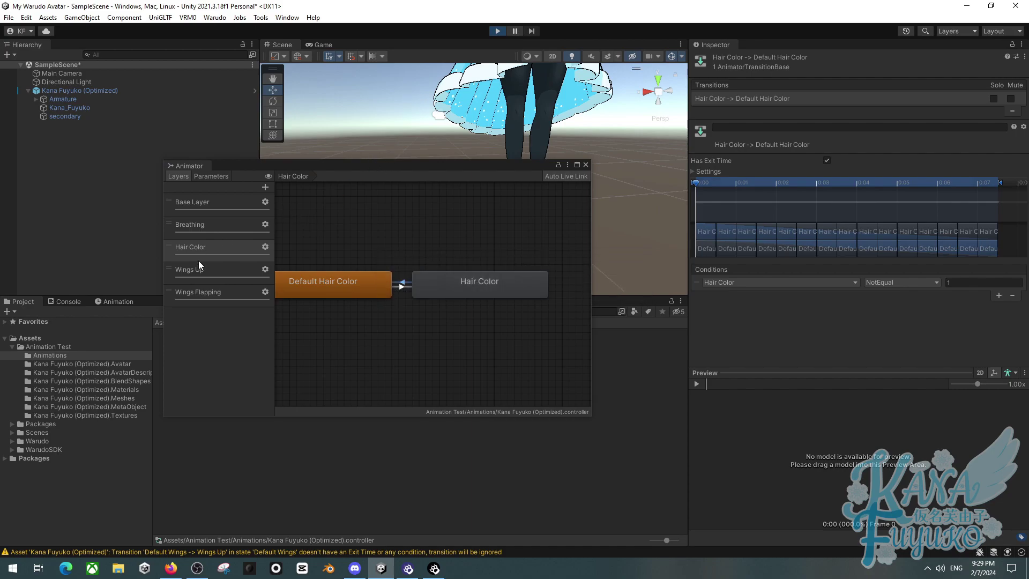
click(282, 44)
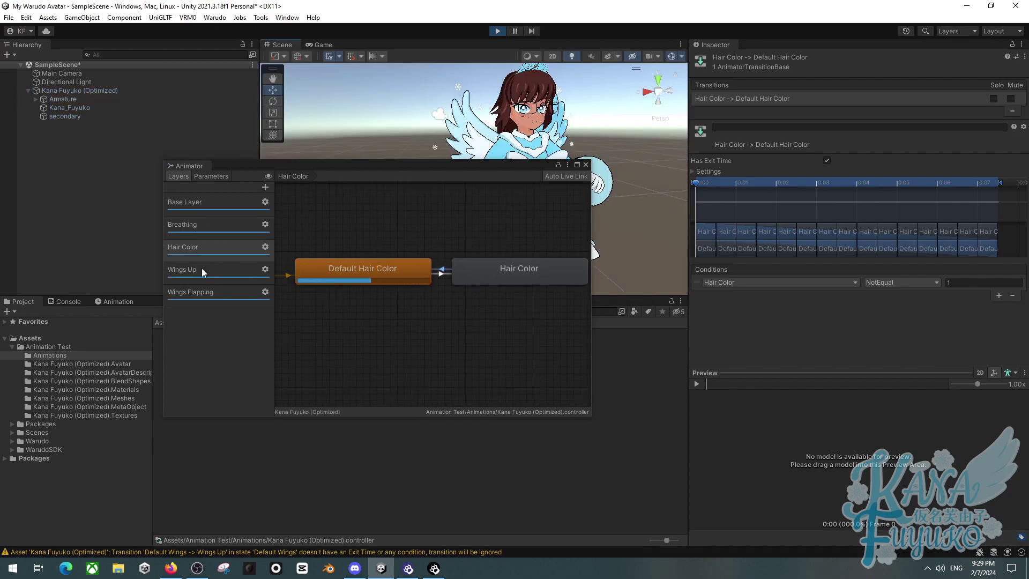
Test the Wings Up layer in Play mode by setting the Wings Up parameter to 1 and back to 0.
click(199, 269)
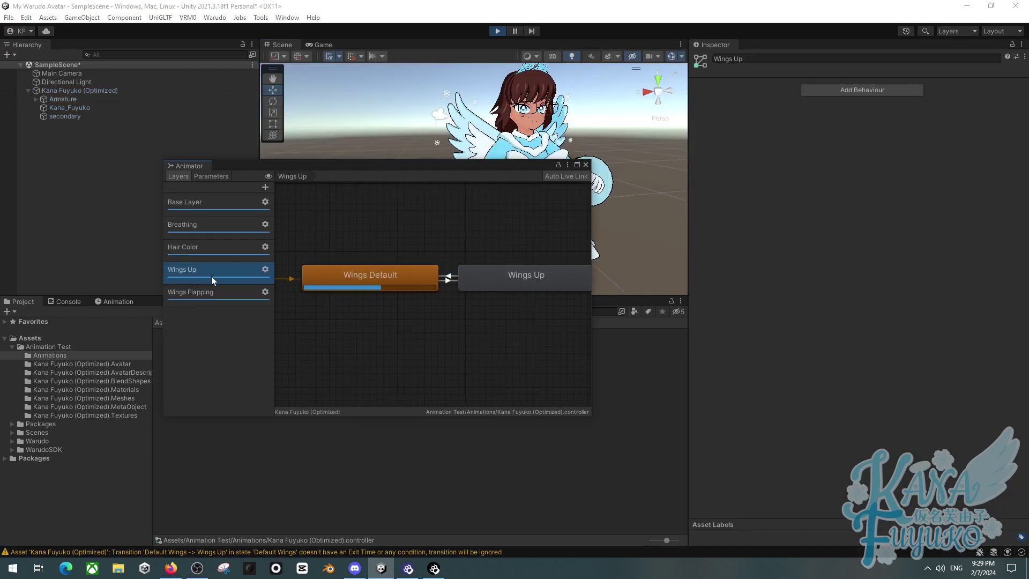
click(210, 176)
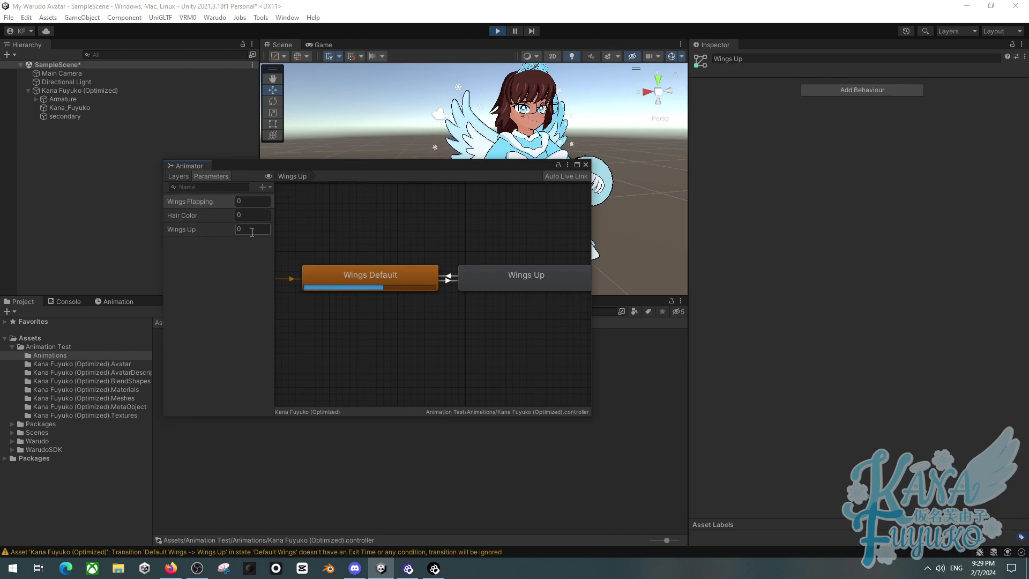
click(253, 228)
text(1)
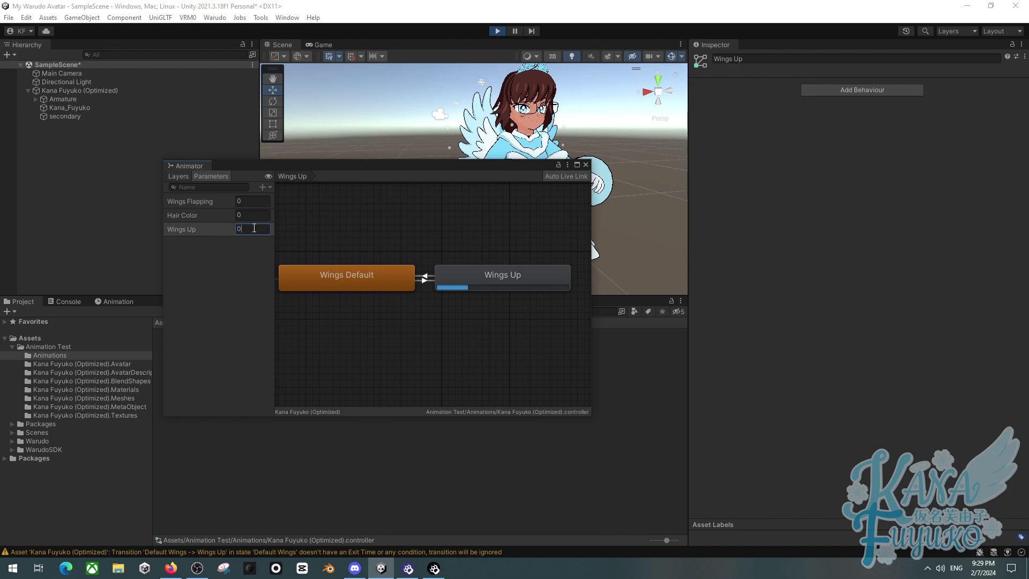
drag(313, 168, 427, 218)
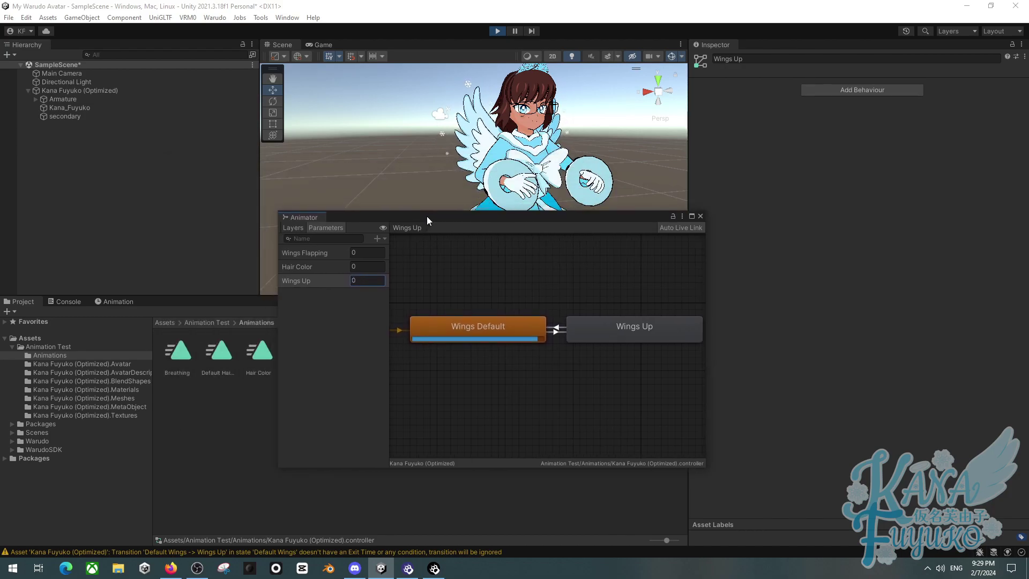
Check the Wings Up layer's blending settings, and set the Wings Up parameter to 1 to view the wings from another angle.
click(295, 229)
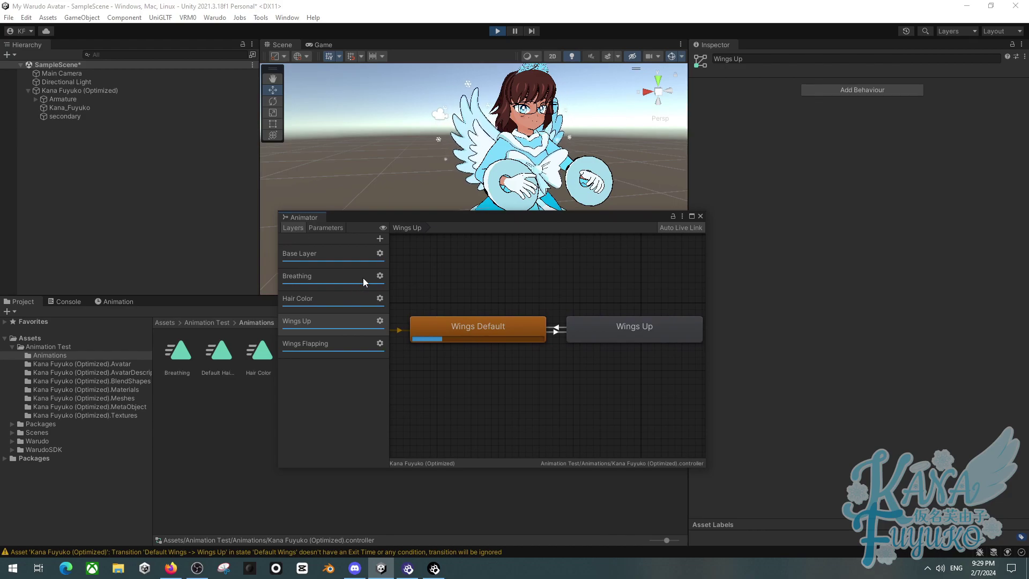
click(379, 321)
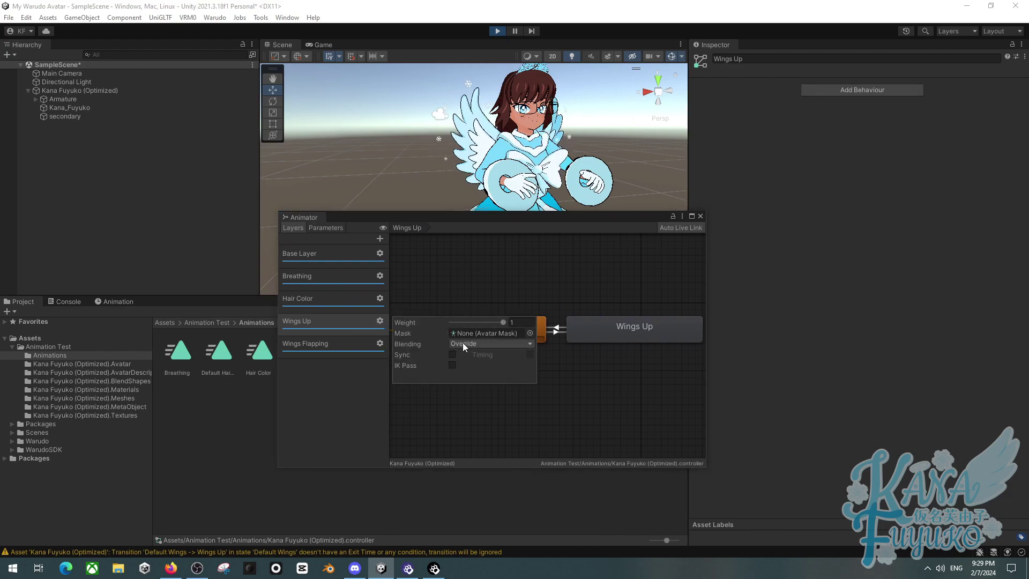
click(323, 226)
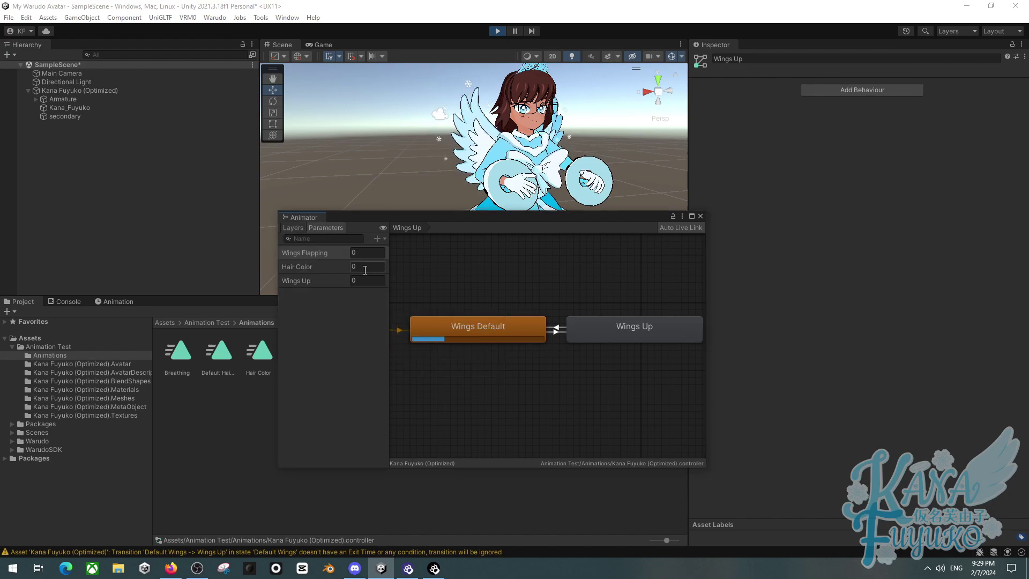
click(366, 280)
text(1)
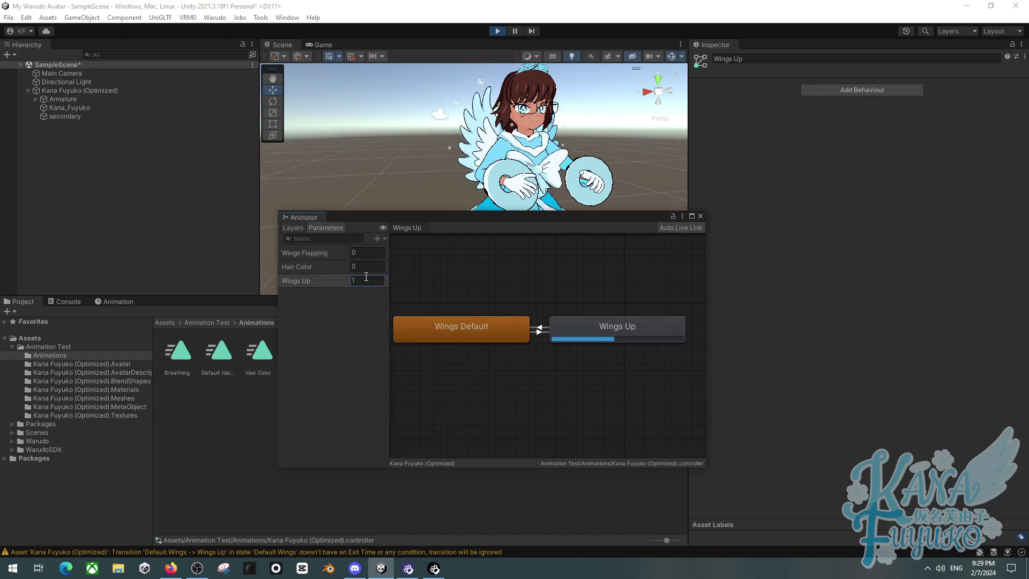
alt+drag(433, 152, 462, 152)
Try Additive blending on the Wings Up layer.
click(292, 228)
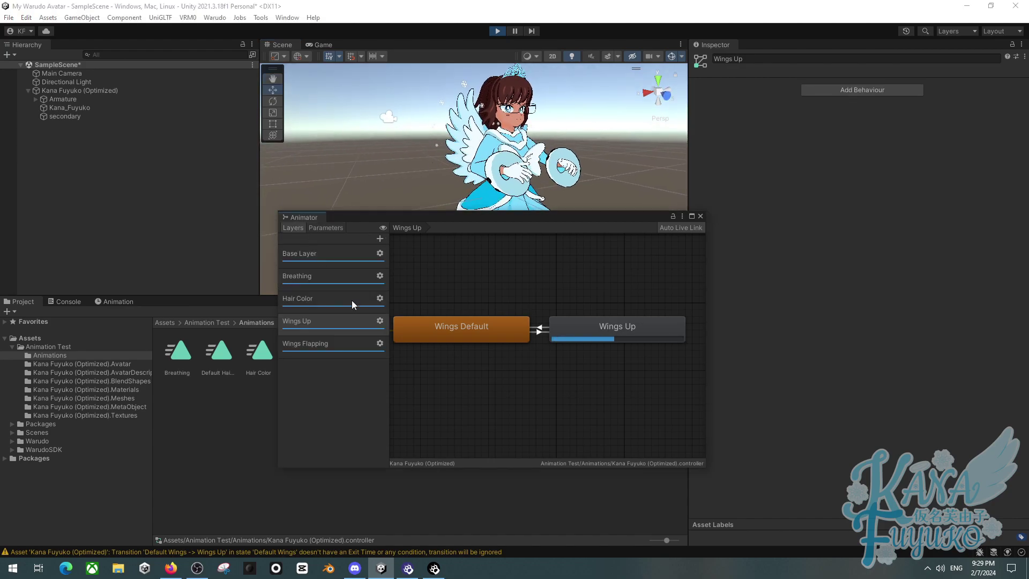
click(379, 320)
click(471, 343)
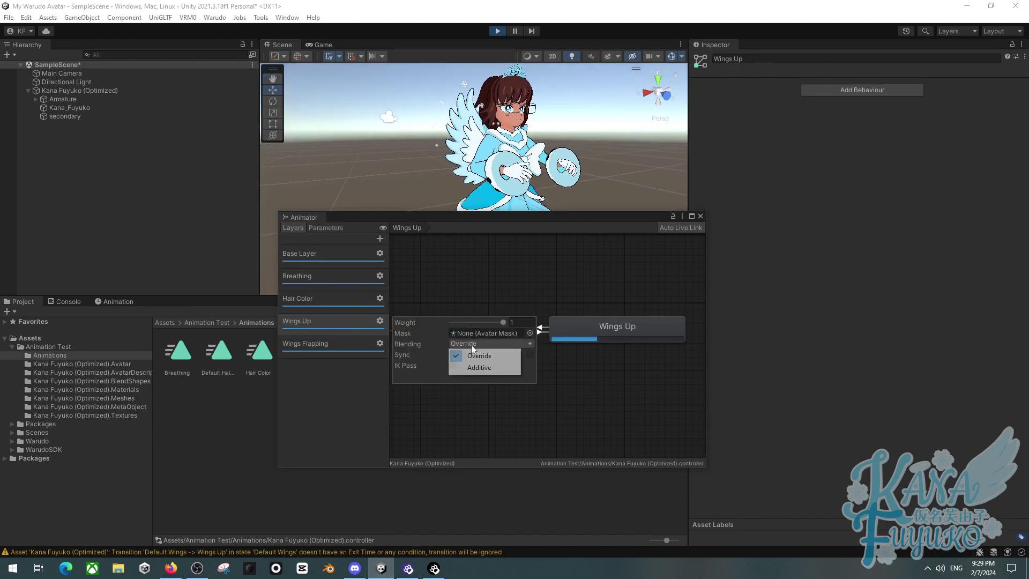
click(471, 363)
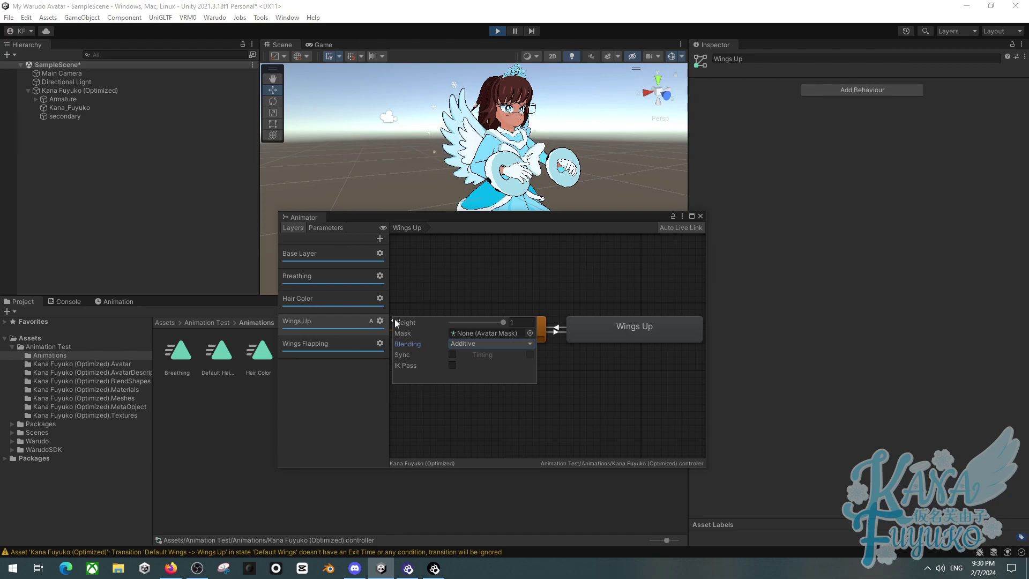
Set the Wings Up parameter to 1 and examine the wings with the layer's Additive blending.
click(338, 227)
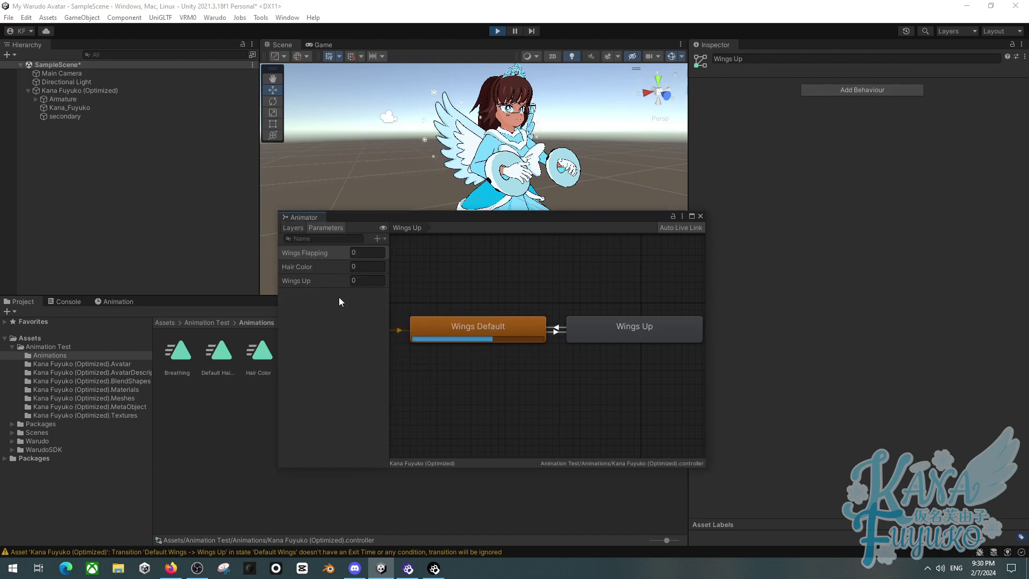
click(363, 280)
text(1)
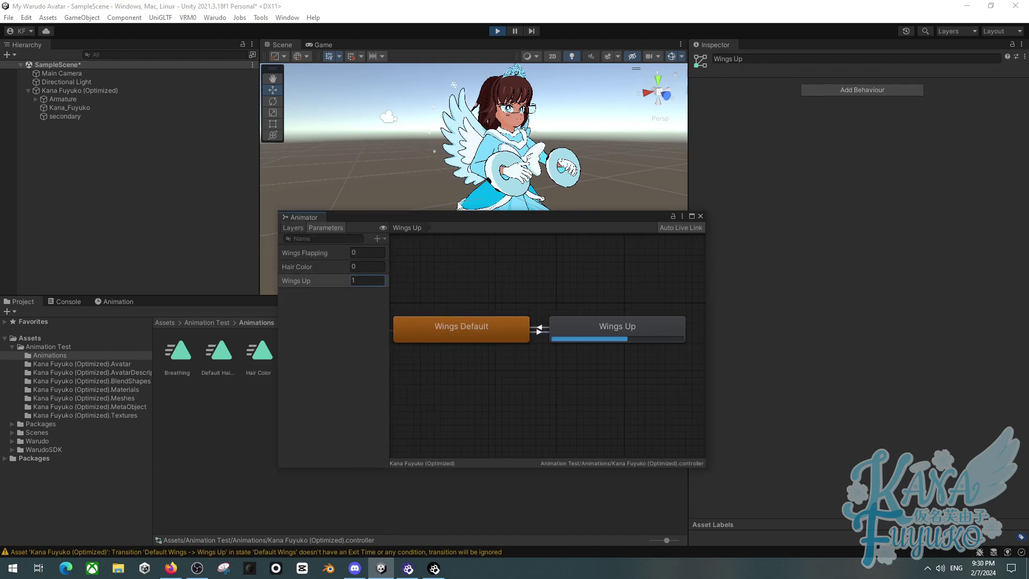
scroll(487, 145, up, 3)
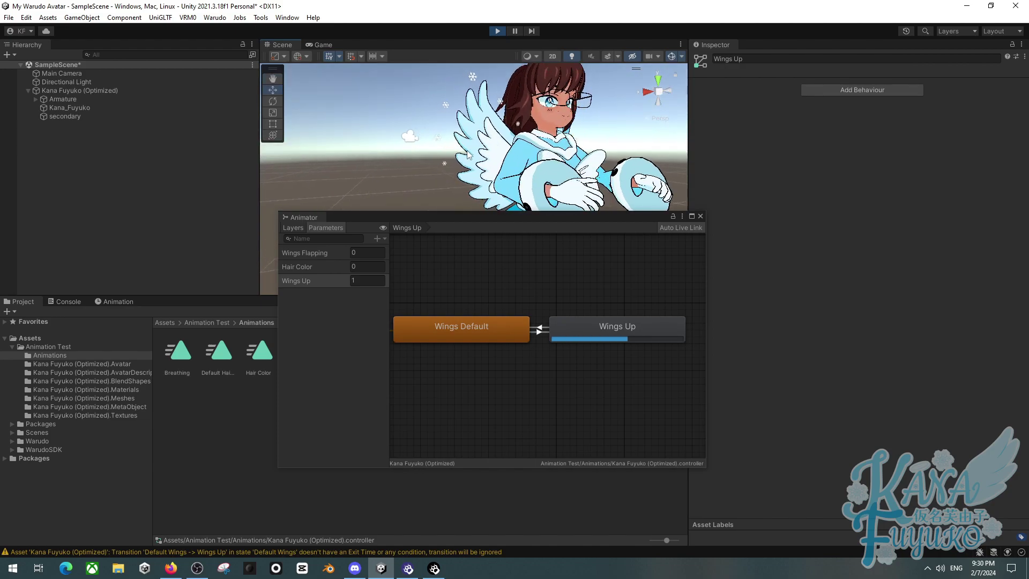
alt+drag(488, 144, 404, 171)
scroll(404, 171, up, 3)
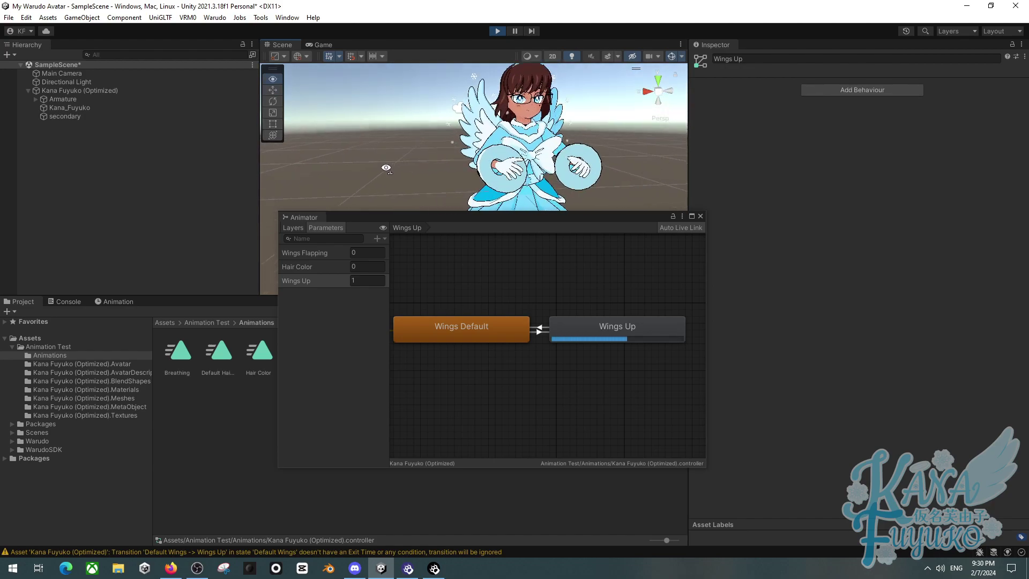
Return the Wings Up layer's blending to Override.
click(293, 228)
click(380, 320)
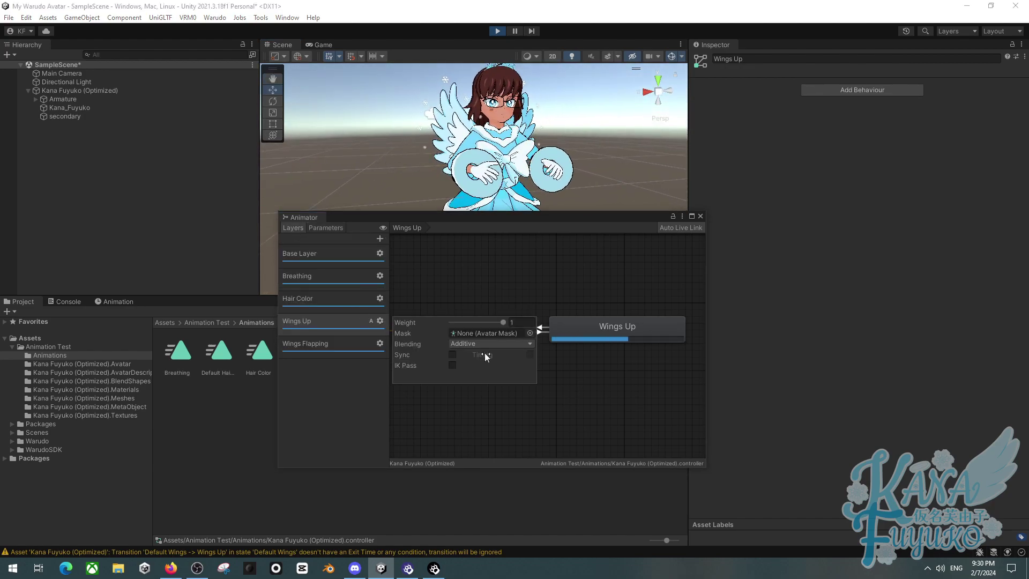
click(484, 343)
click(479, 356)
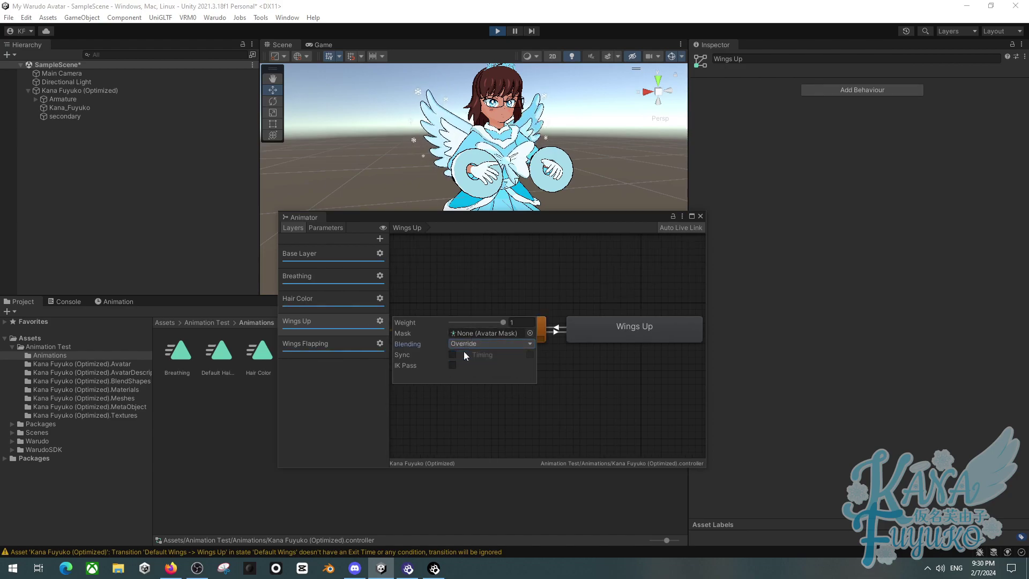
click(466, 344)
click(458, 342)
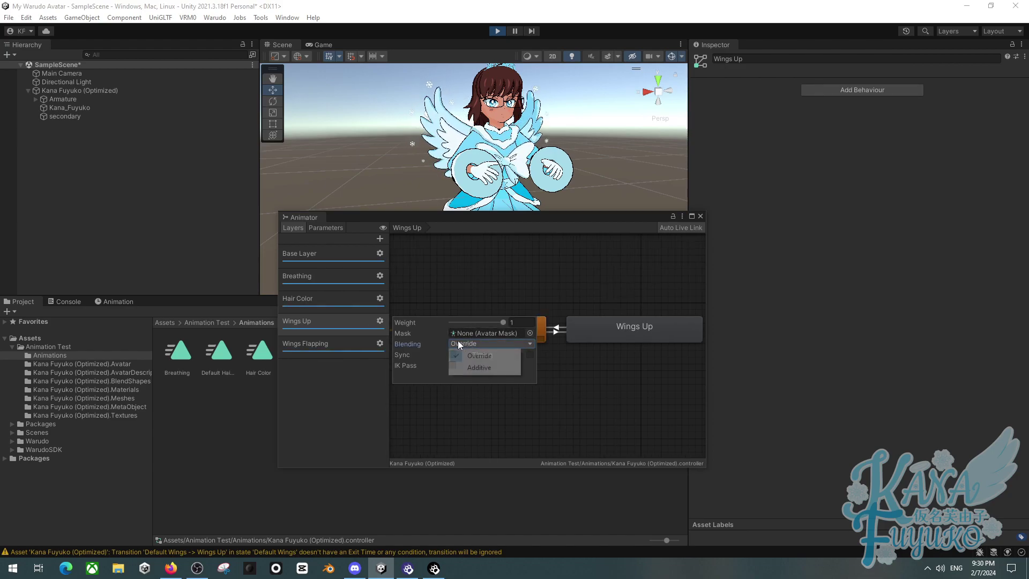
click(413, 341)
Dock the Animator window alongside the Scene and Game views and exit Play mode.
right_click(497, 158)
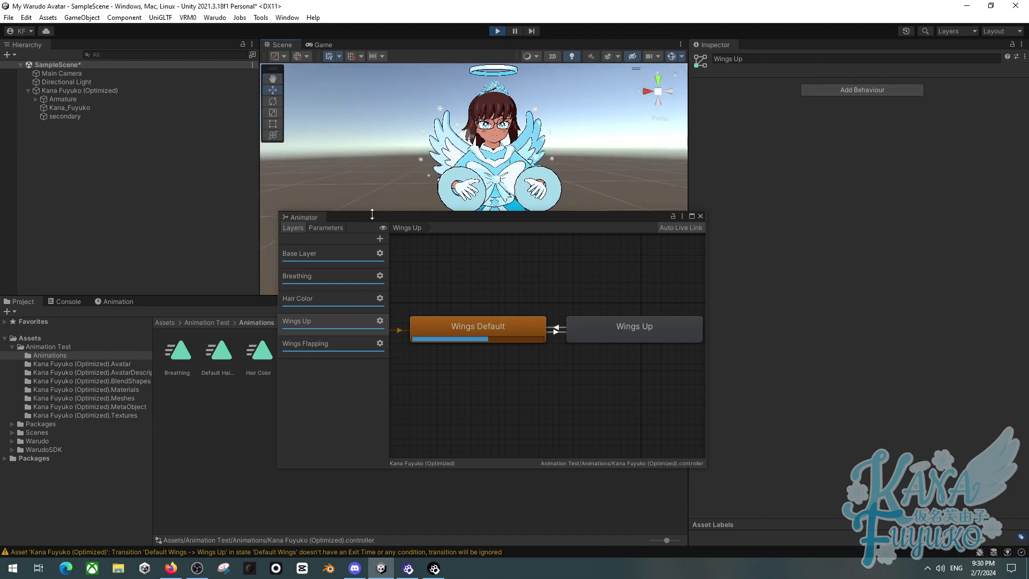
drag(370, 216, 501, 220)
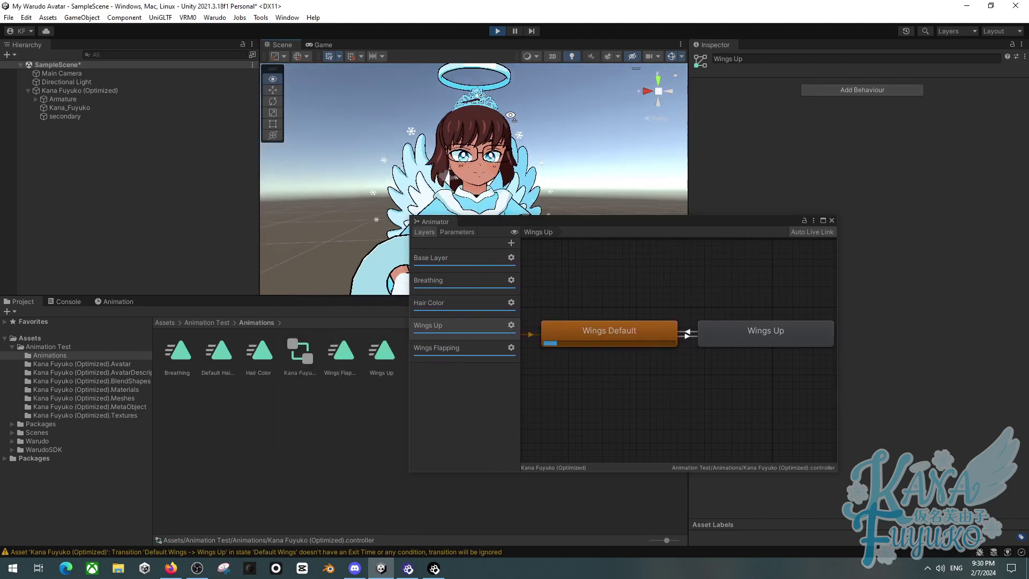
drag(424, 221, 356, 44)
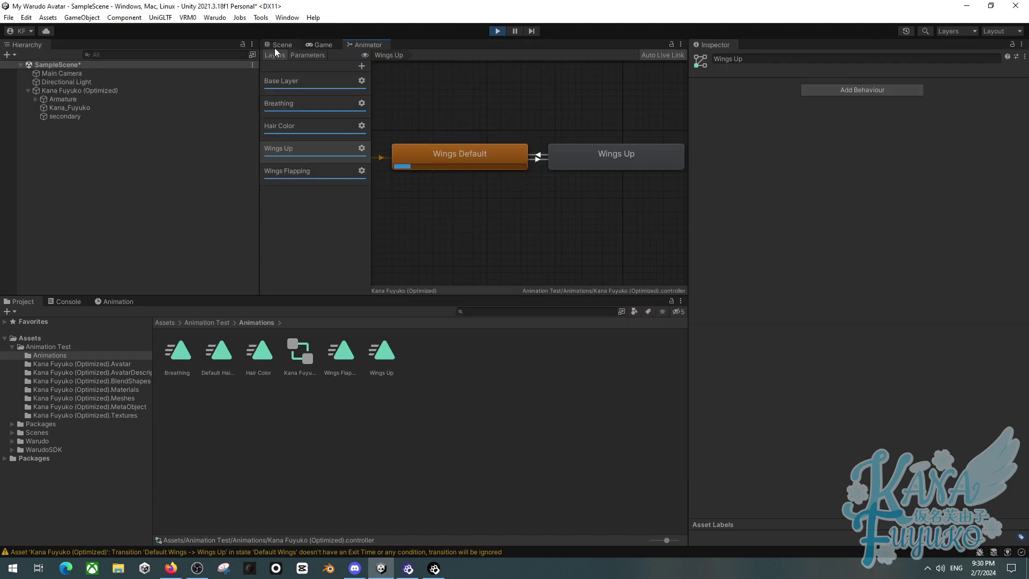
click(277, 45)
click(497, 31)
click(357, 45)
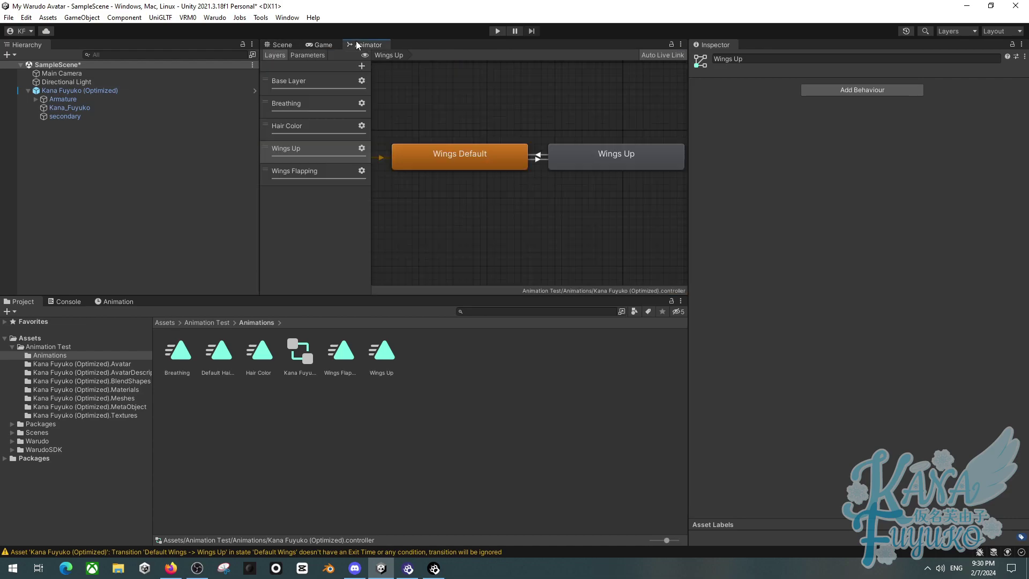
Review the animator's parameters and Base Layer, and look over the avatar in the Scene view.
click(309, 56)
click(272, 63)
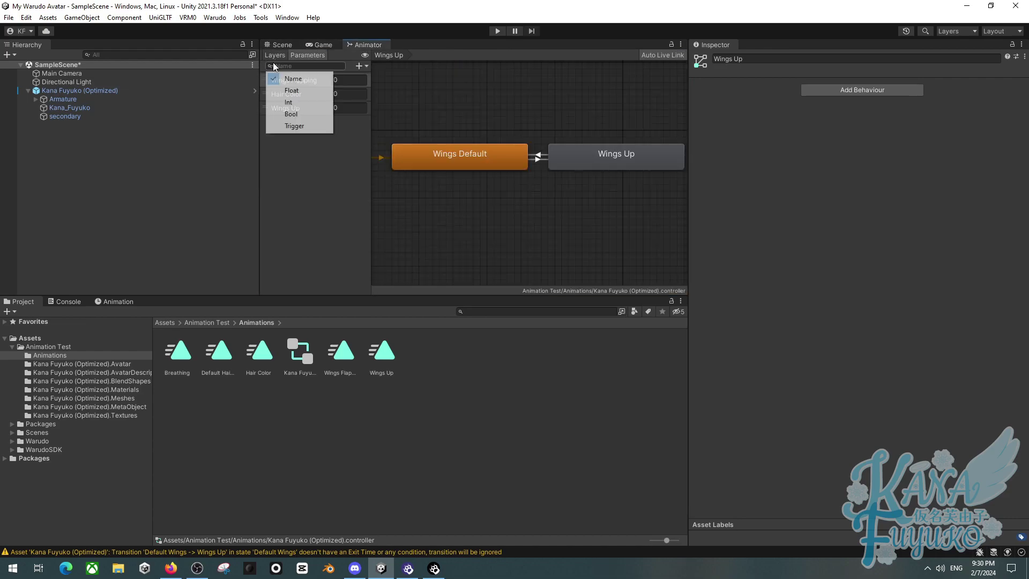
click(275, 53)
click(275, 53)
click(274, 44)
mouse_move(438, 150)
right_down()
mouse_move(480, 200)
mouse_move(489, 121)
mouse_move(480, 177)
mouse_move(471, 129)
mouse_move(458, 145)
right_up()
key(s)
key(w)
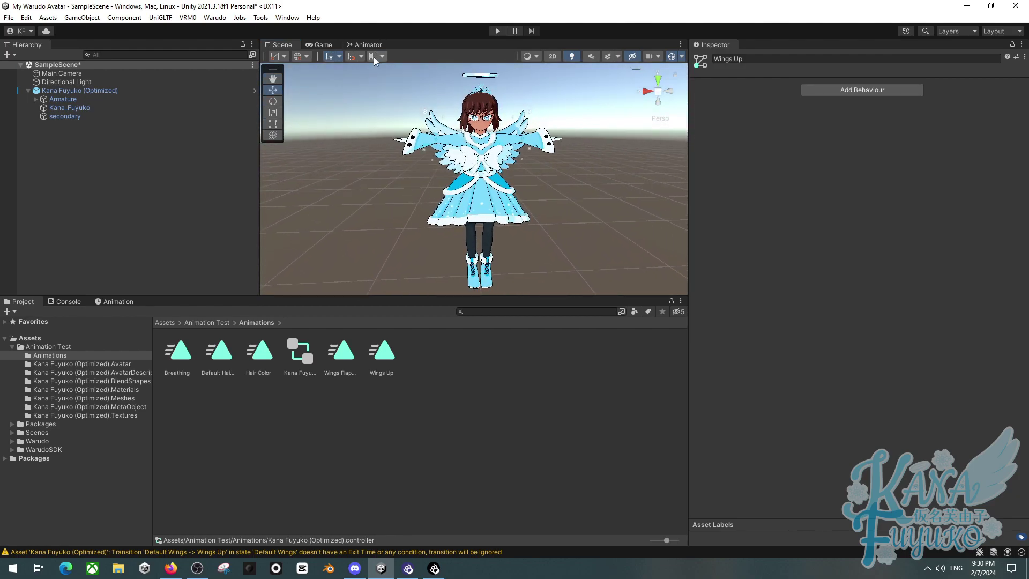
click(374, 45)
click(324, 76)
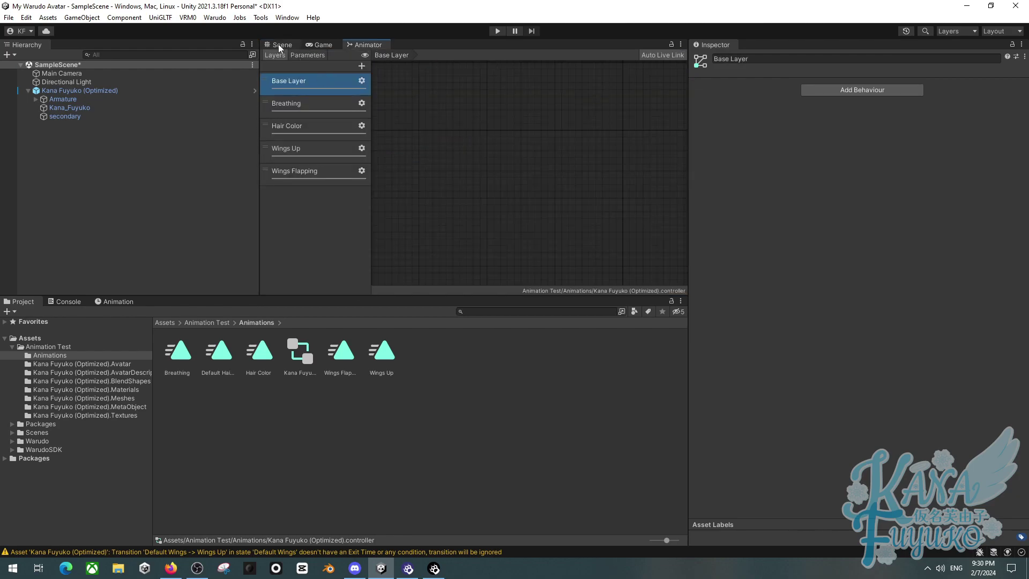
click(280, 45)
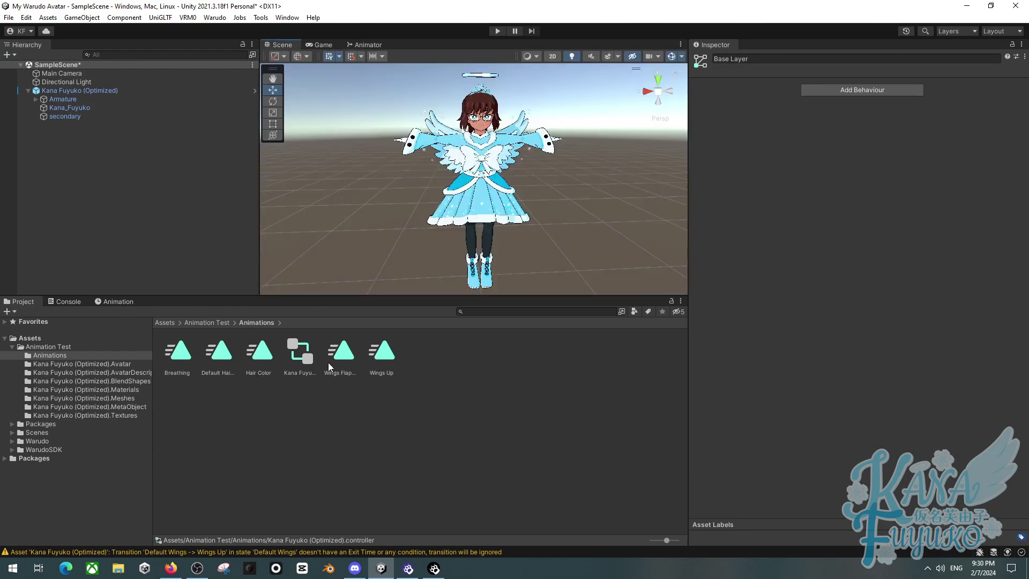
right_drag(475, 198, 495, 198)
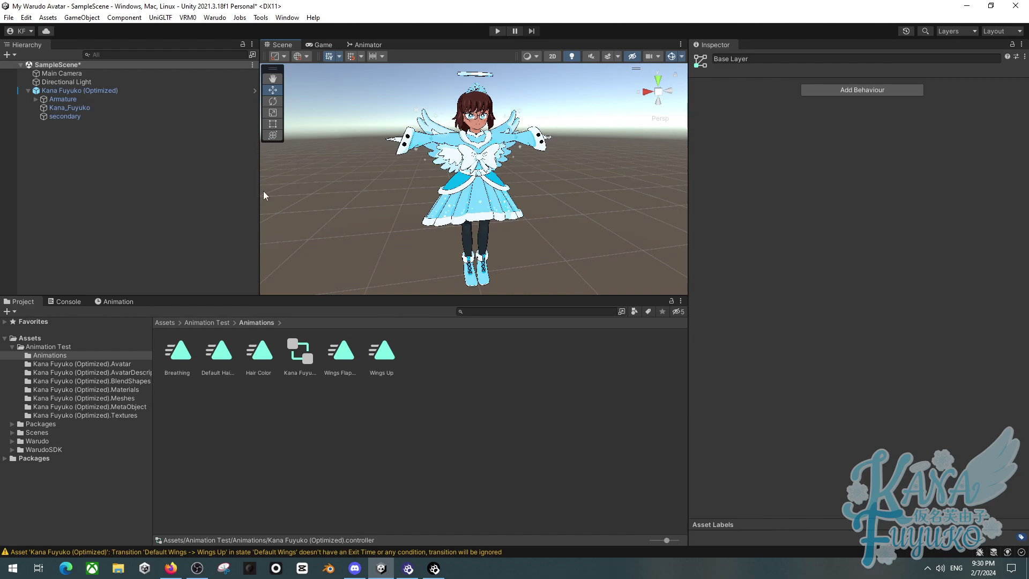
Select the avatar's root object and locate the controller asset assigned to its Animator component.
click(104, 83)
click(96, 92)
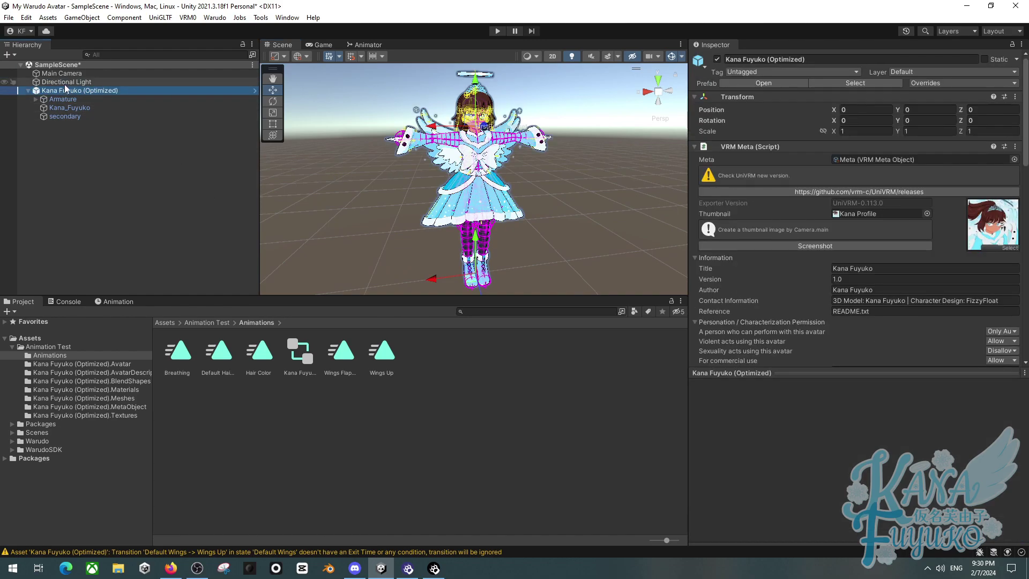
scroll(777, 201, down, 10)
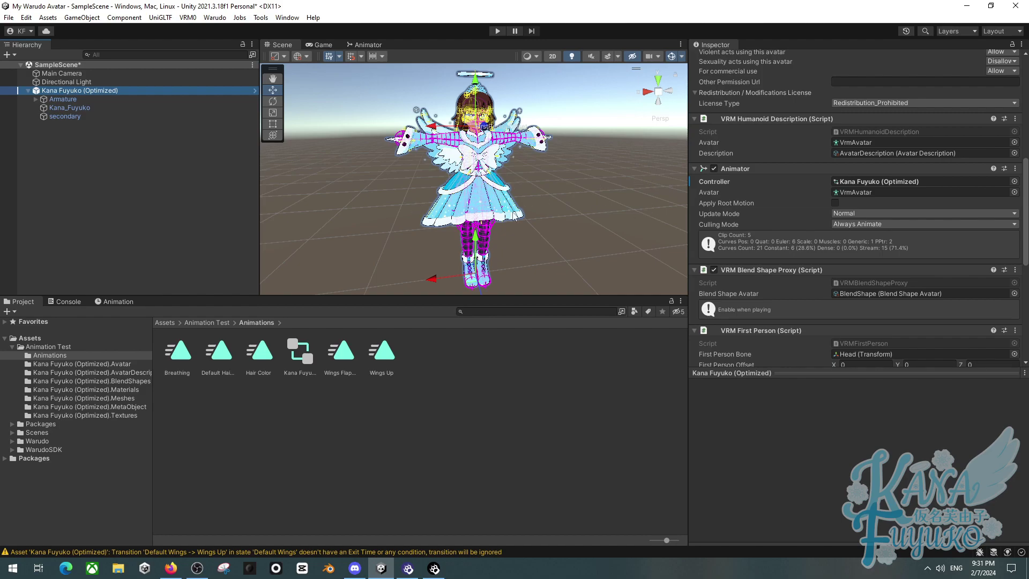
click(846, 183)
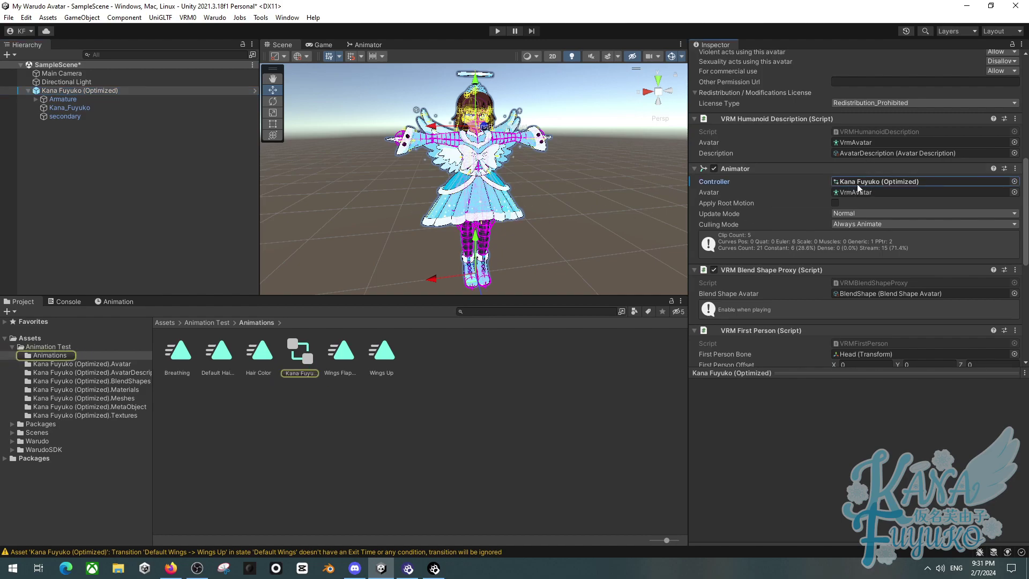
alt+drag(424, 153, 403, 175)
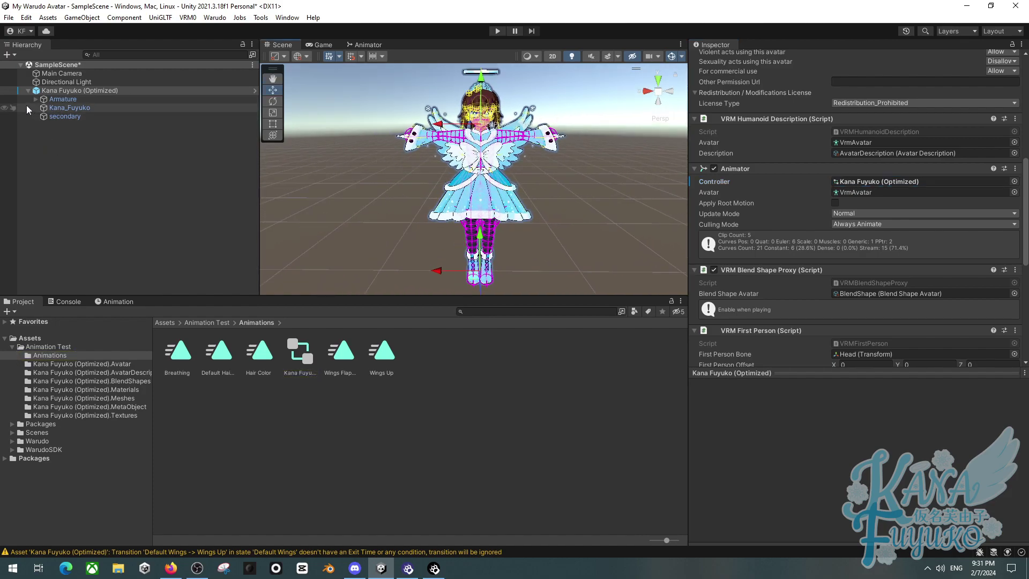
Duplicate the avatar's root object and remove the (1) suffix from the copy's name.
click(29, 90)
key(ctrl+d)
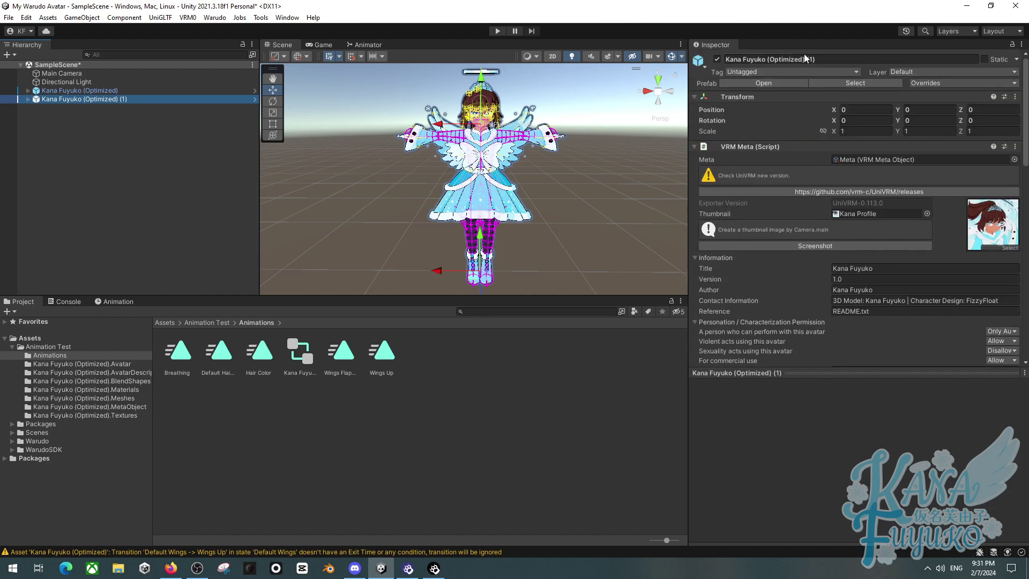
double_click(809, 59)
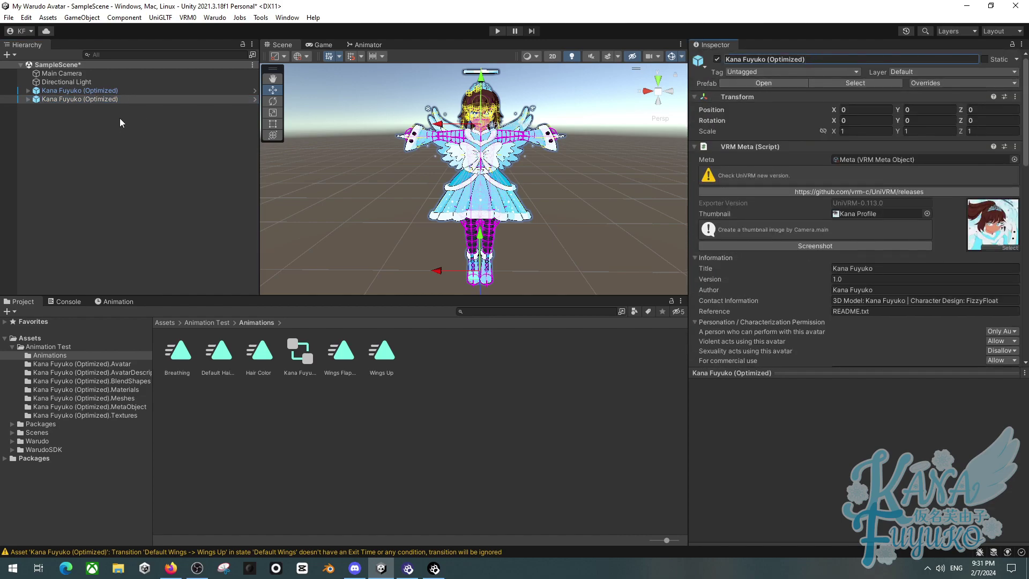
Set up the duplicated avatar as a Warudo character mod and check the Animation Test folder for the Character prefab.
click(216, 18)
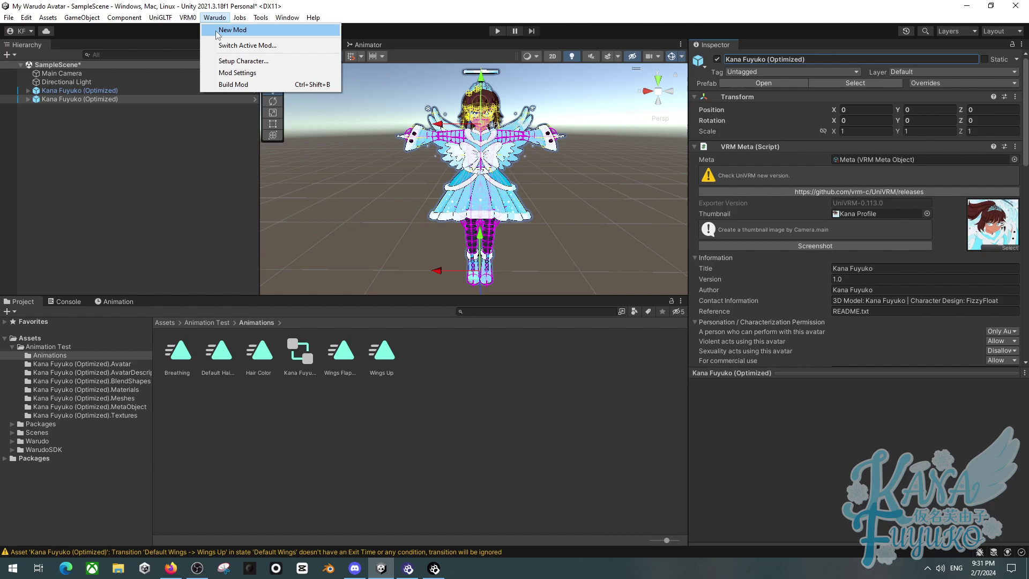
click(230, 62)
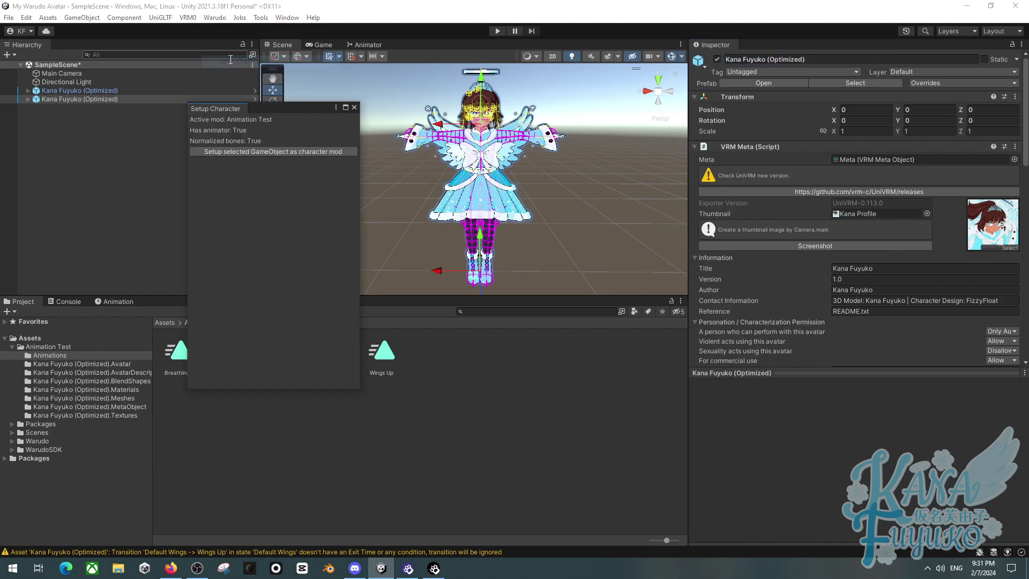
click(252, 151)
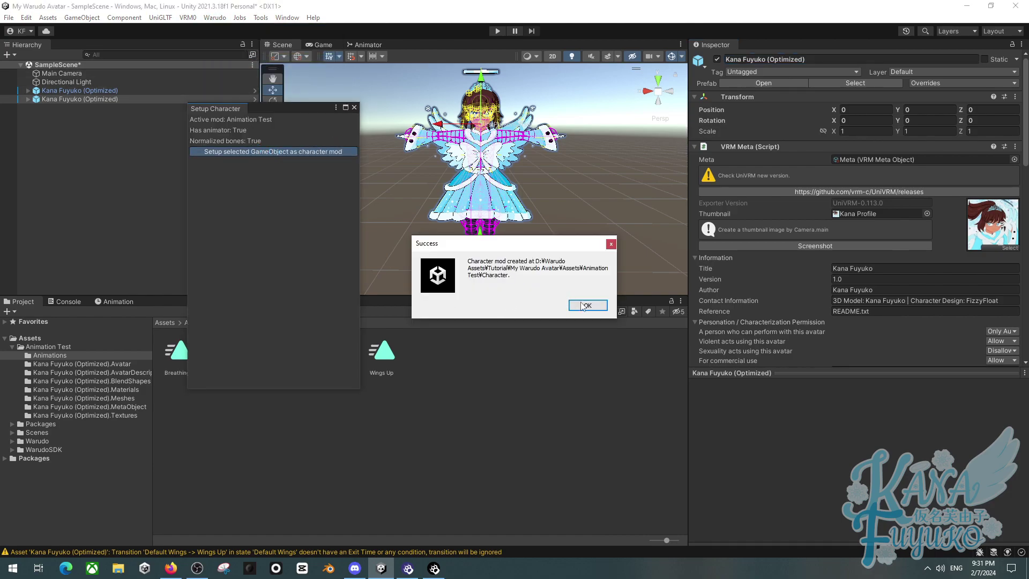
click(583, 306)
click(354, 108)
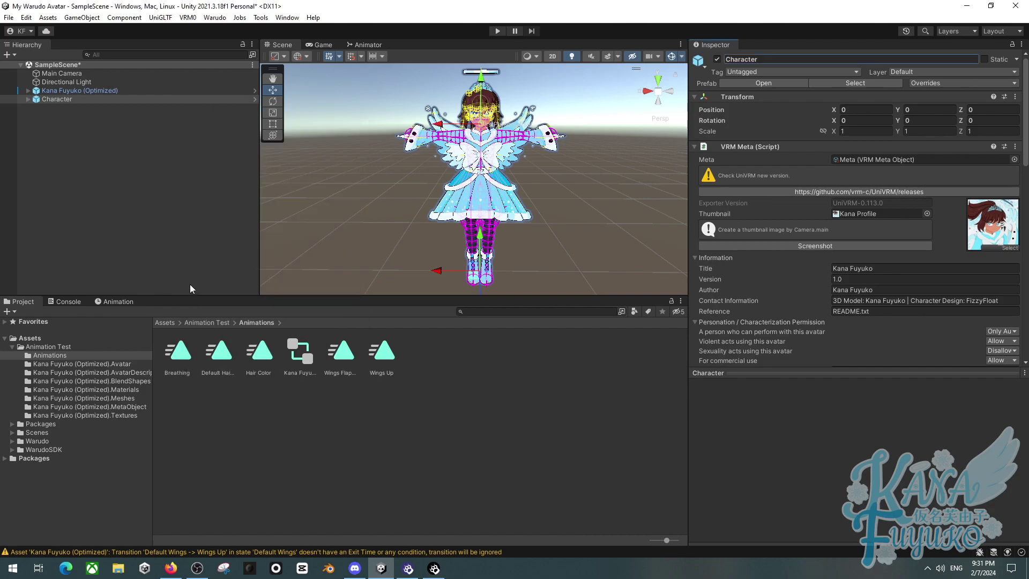
click(59, 347)
click(63, 354)
click(63, 346)
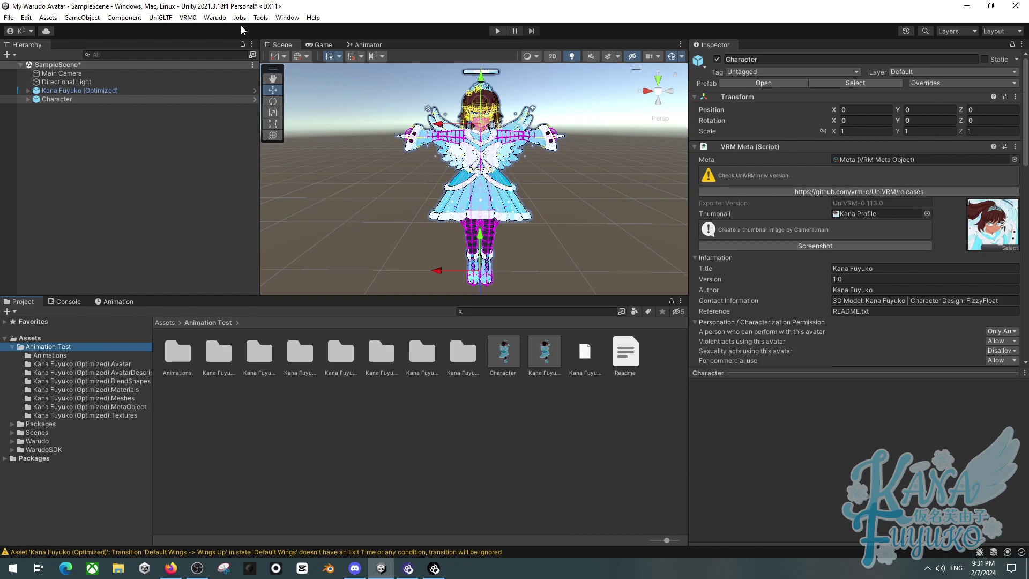
In the mod settings, fill in the mod author and set the export directory to Warudo's StreamingAssets Characters folder.
click(214, 17)
click(216, 72)
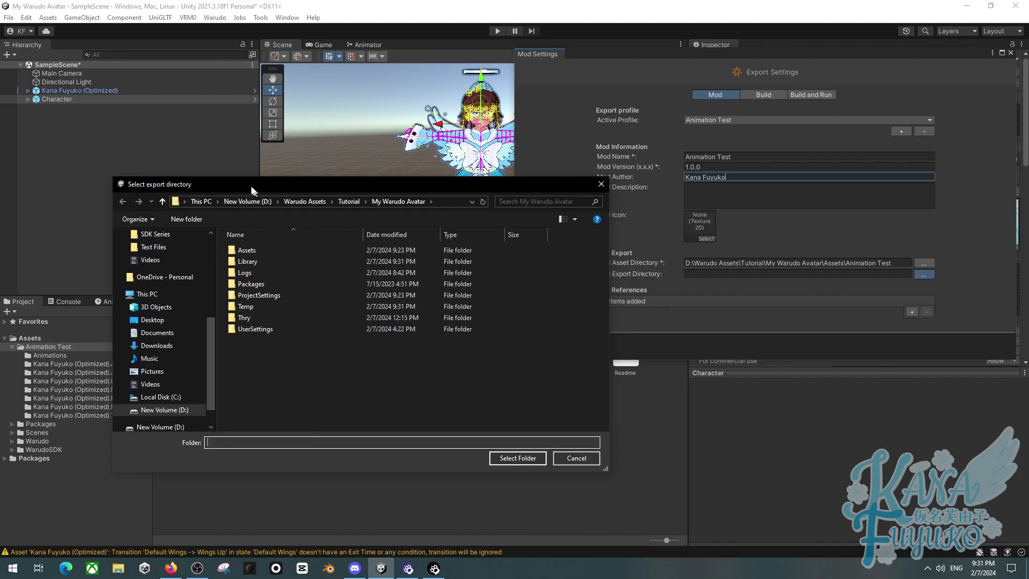
click(111, 282)
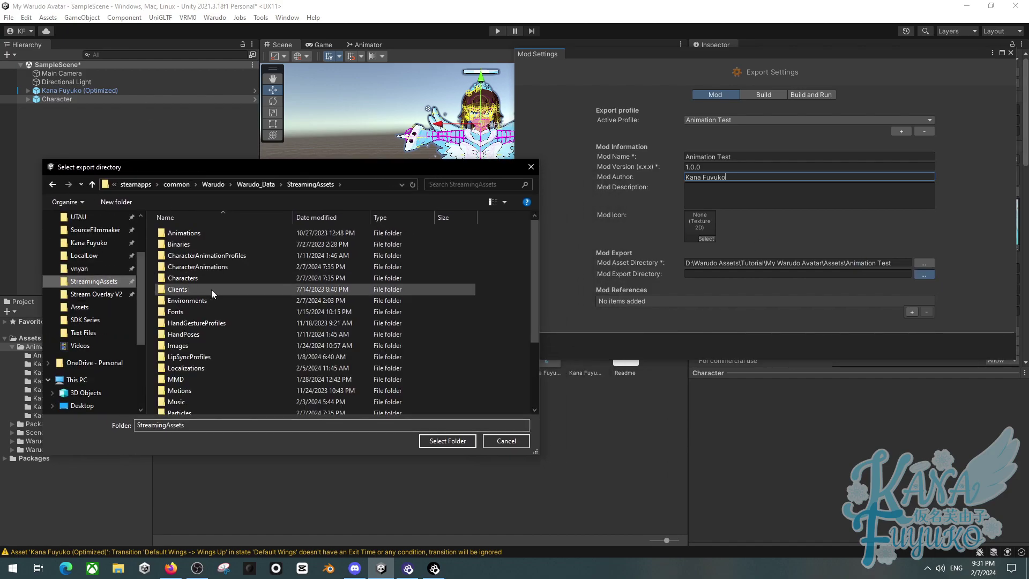
double_click(198, 278)
click(446, 441)
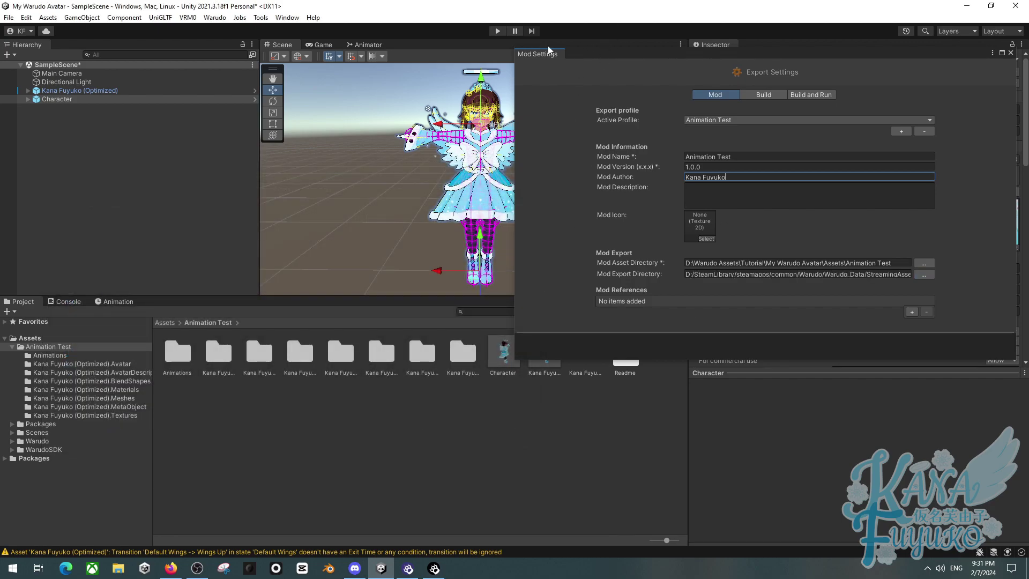
Build the Animation Test mod.
click(214, 18)
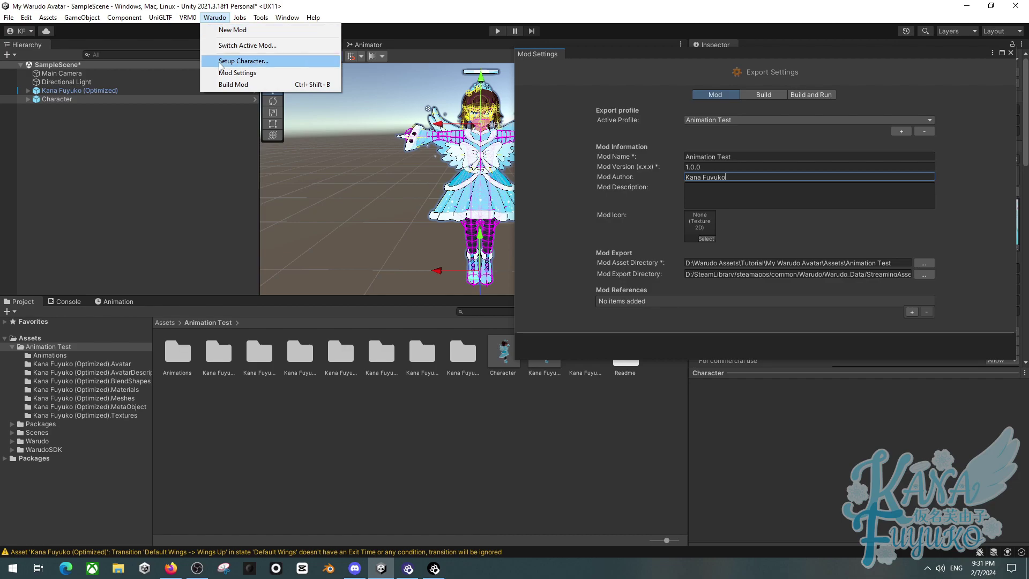
click(230, 86)
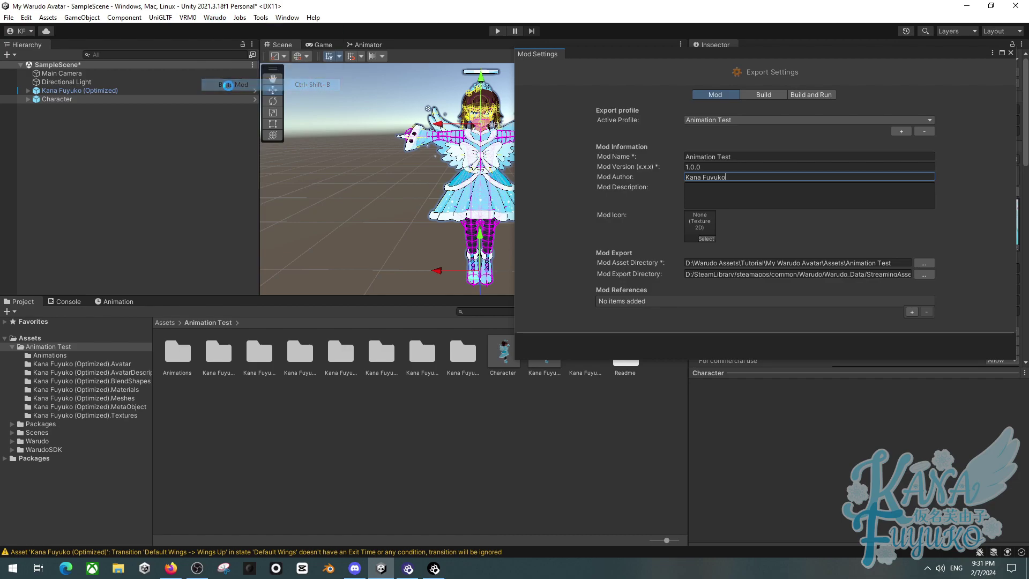
click(485, 303)
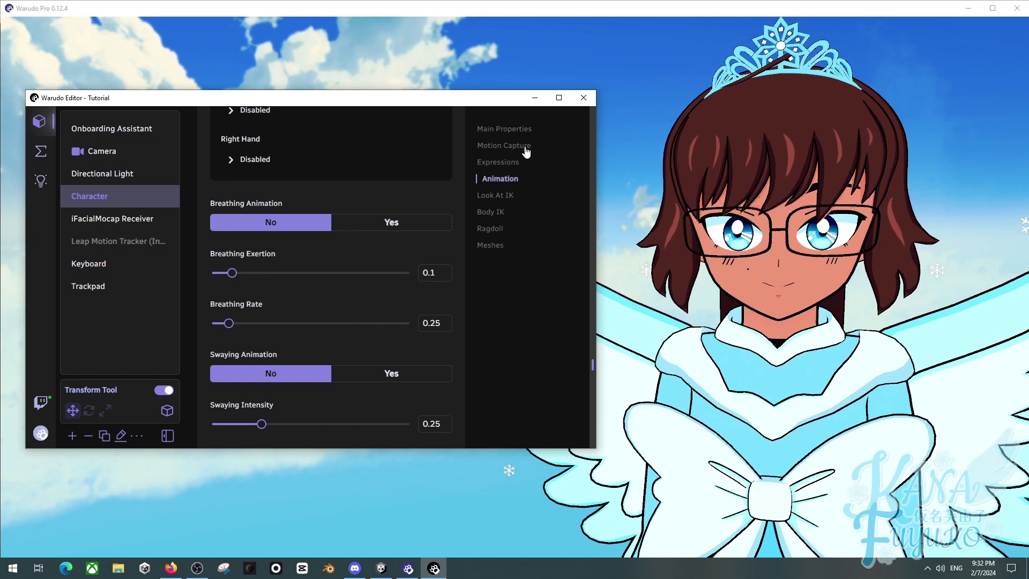
Switch to Warudo and change the Character asset's source to Animation Test.
click(504, 128)
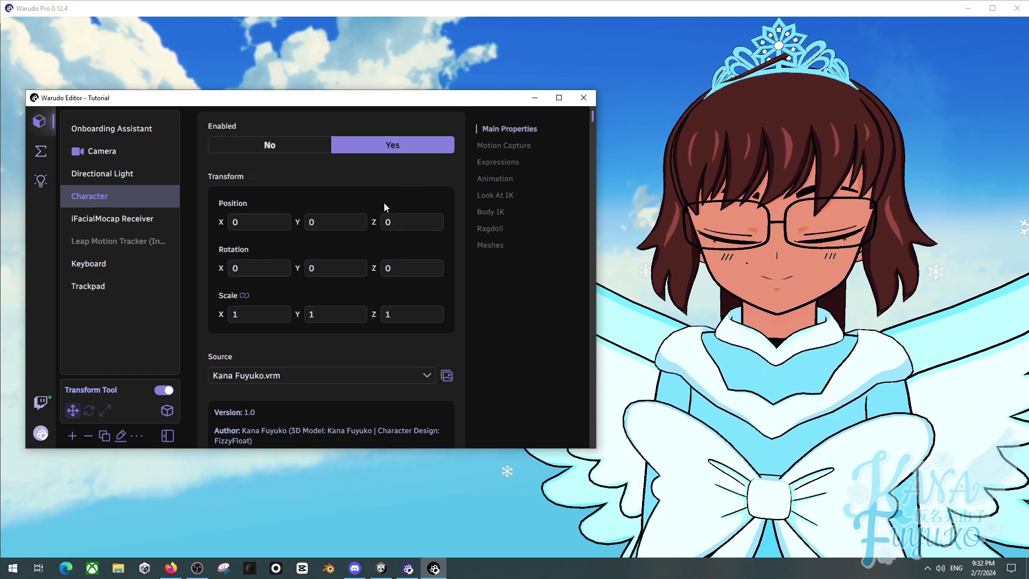
scroll(351, 386, down, 2)
click(278, 270)
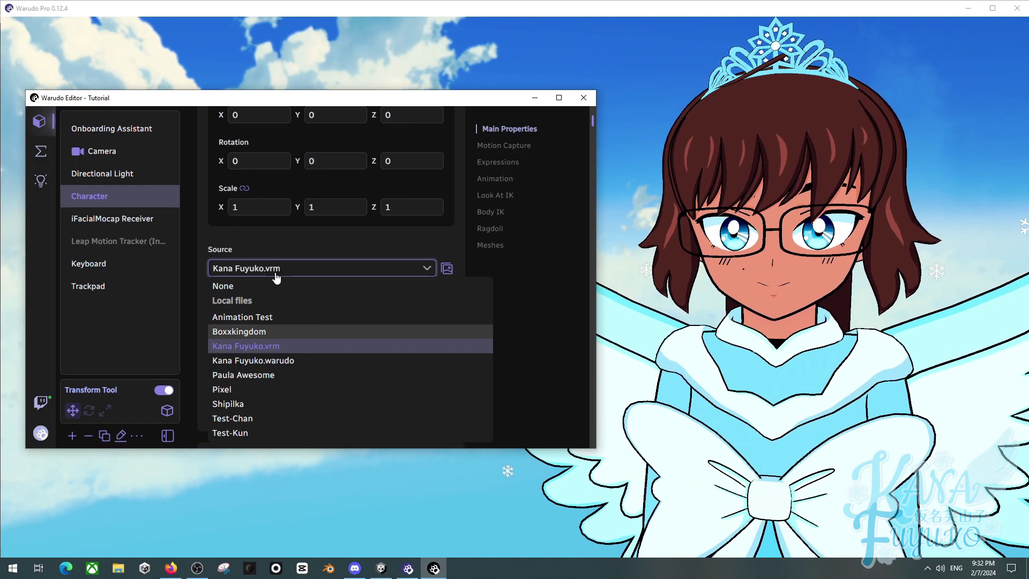
click(315, 317)
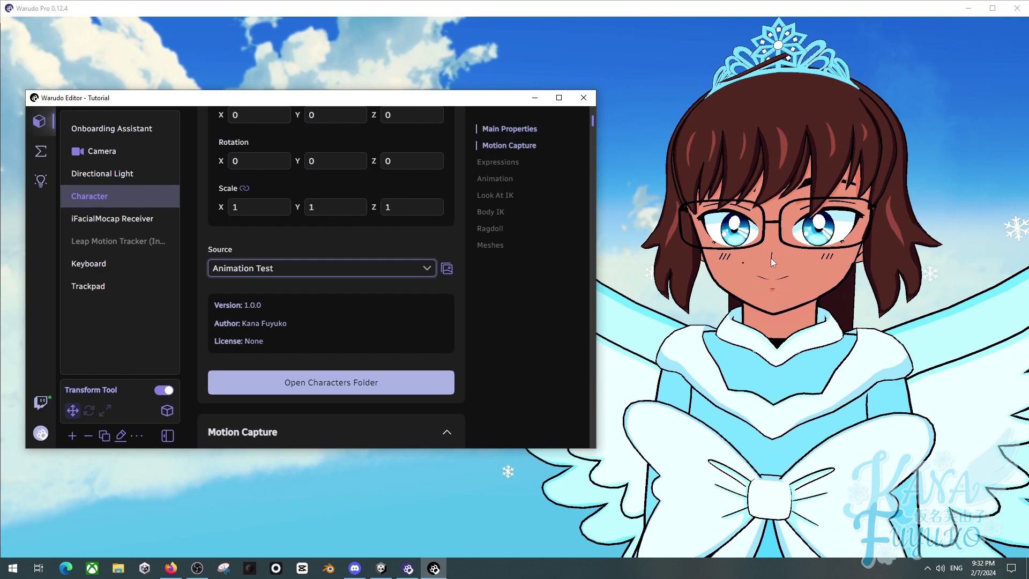
click(770, 258)
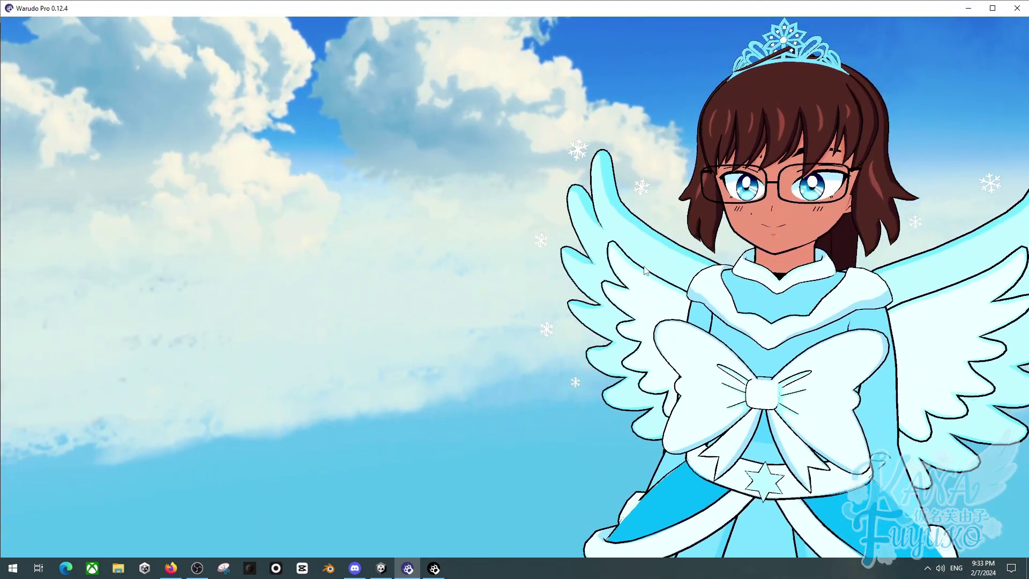
Look up the Animator Parameter Setter Nodes plugin among the Warudo workshop plugins.
click(434, 567)
click(41, 152)
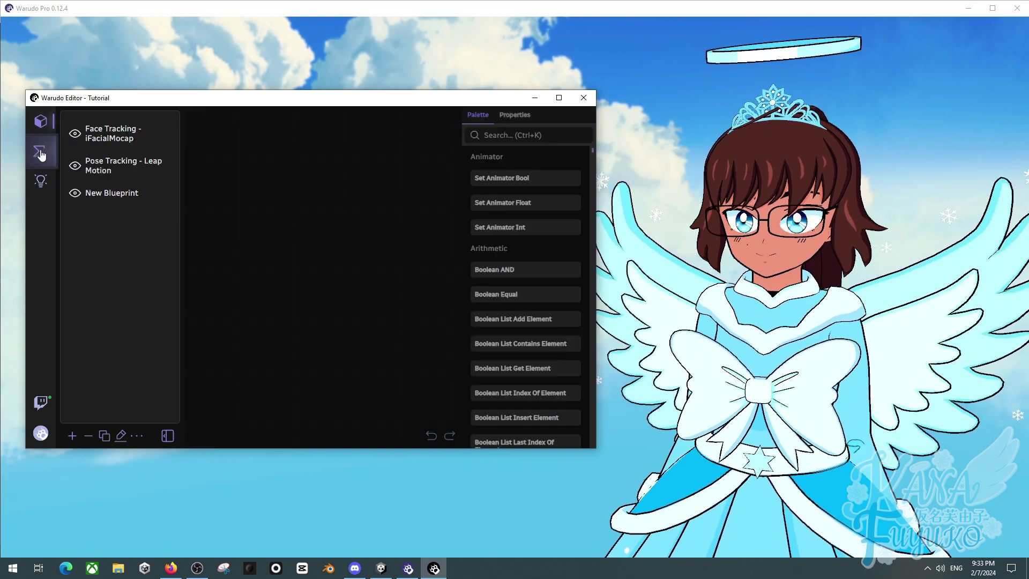
click(69, 194)
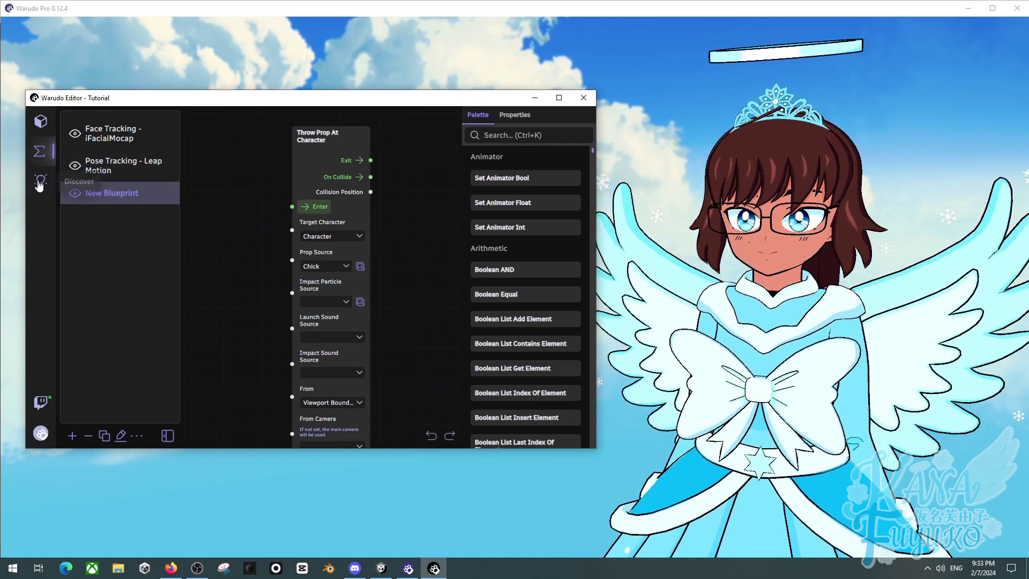
click(40, 182)
click(307, 305)
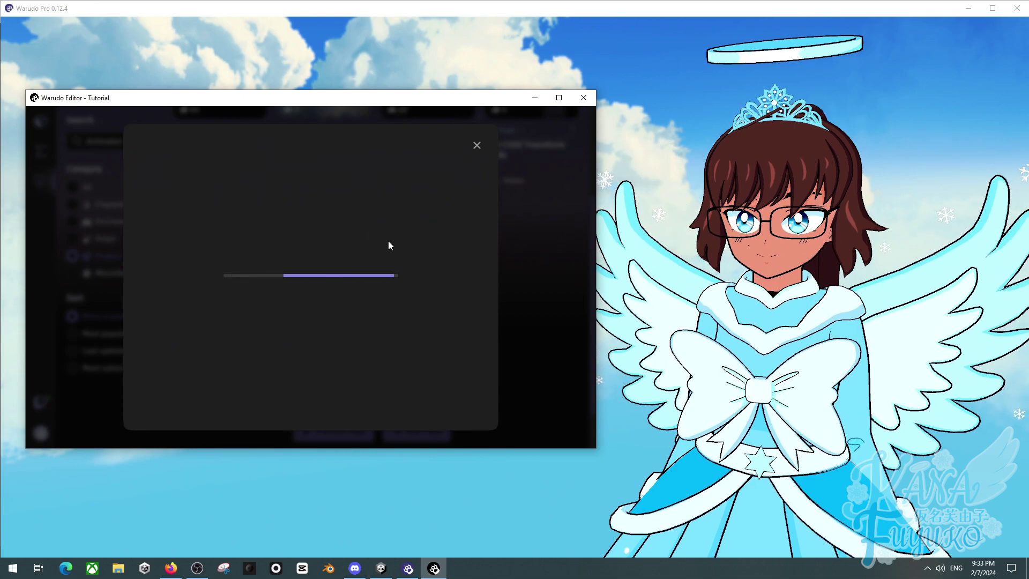
click(476, 145)
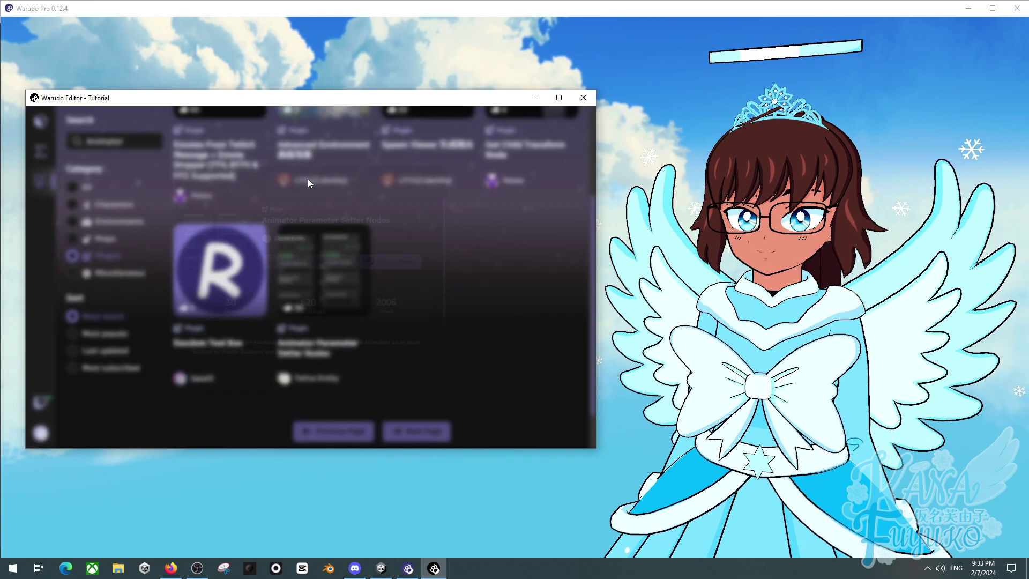
Create a new blueprint and add an On Keystroke Pressed node with its keystroke set to 1.
click(40, 151)
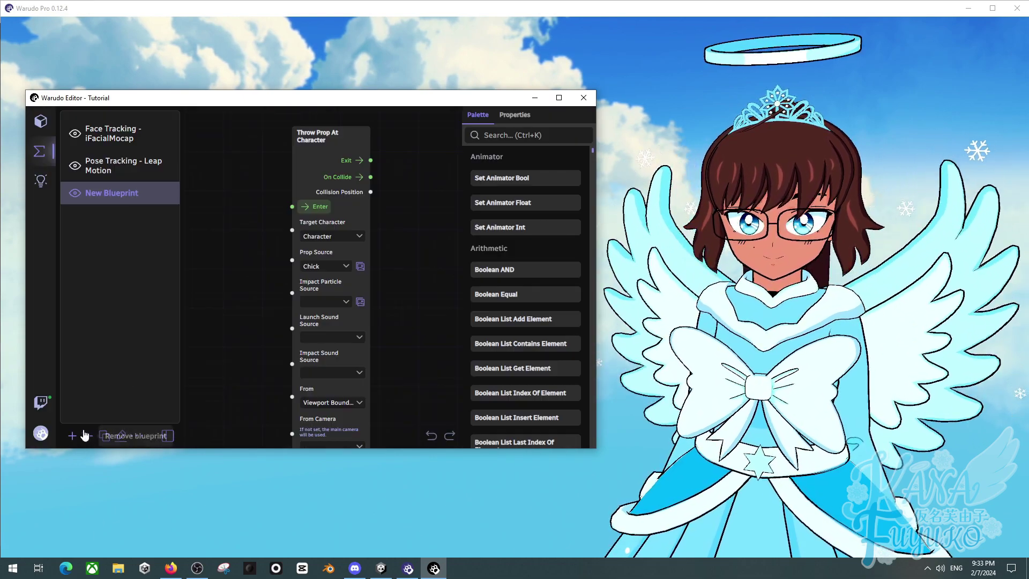
click(72, 435)
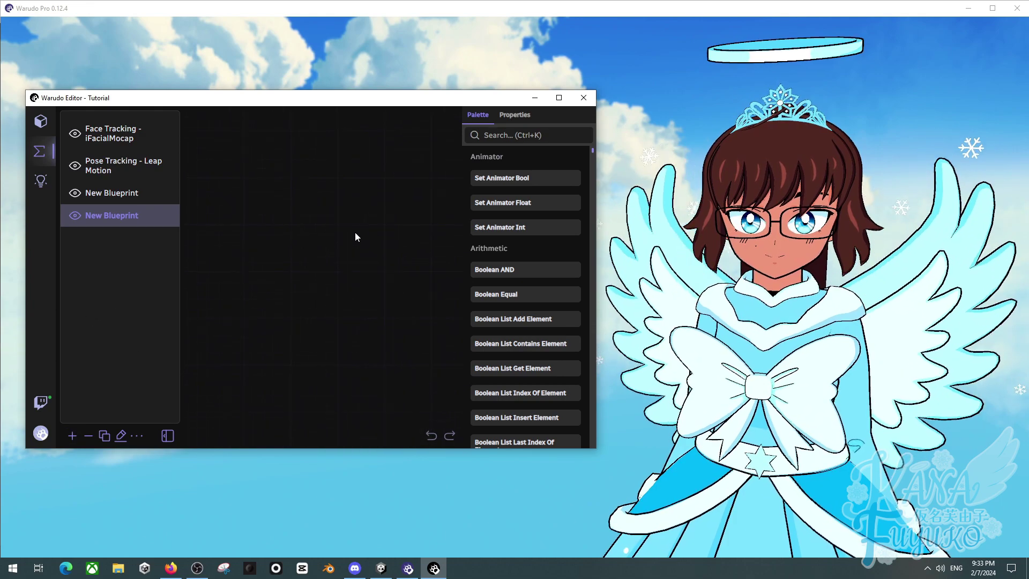
click(497, 136)
text(on keystr)
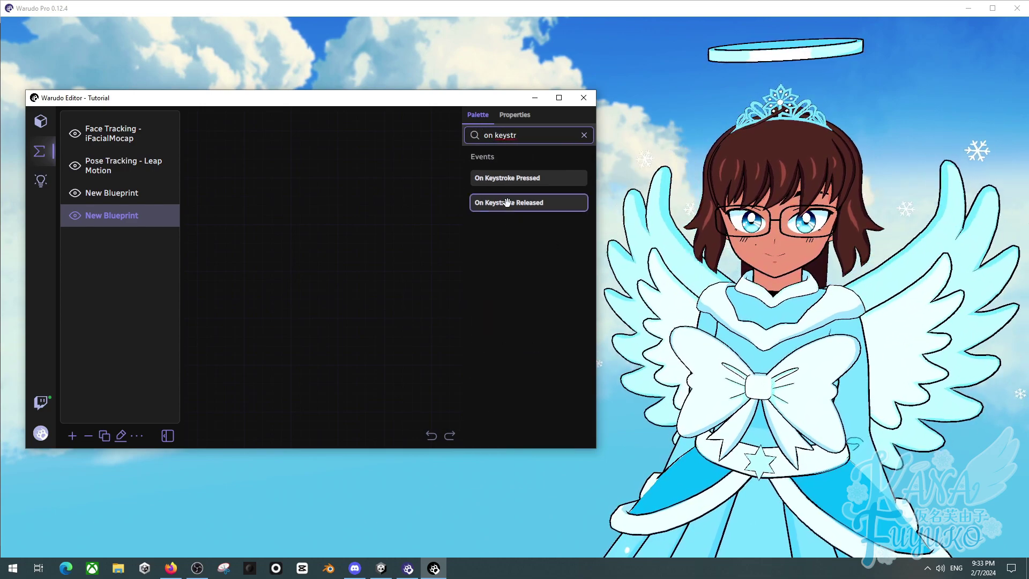
drag(499, 183, 271, 212)
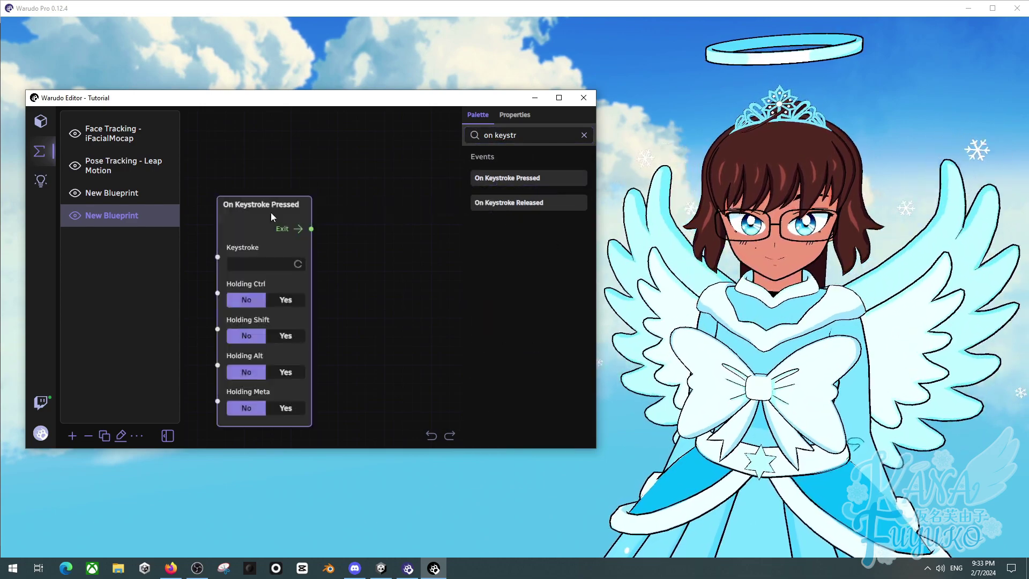
click(265, 240)
click(249, 131)
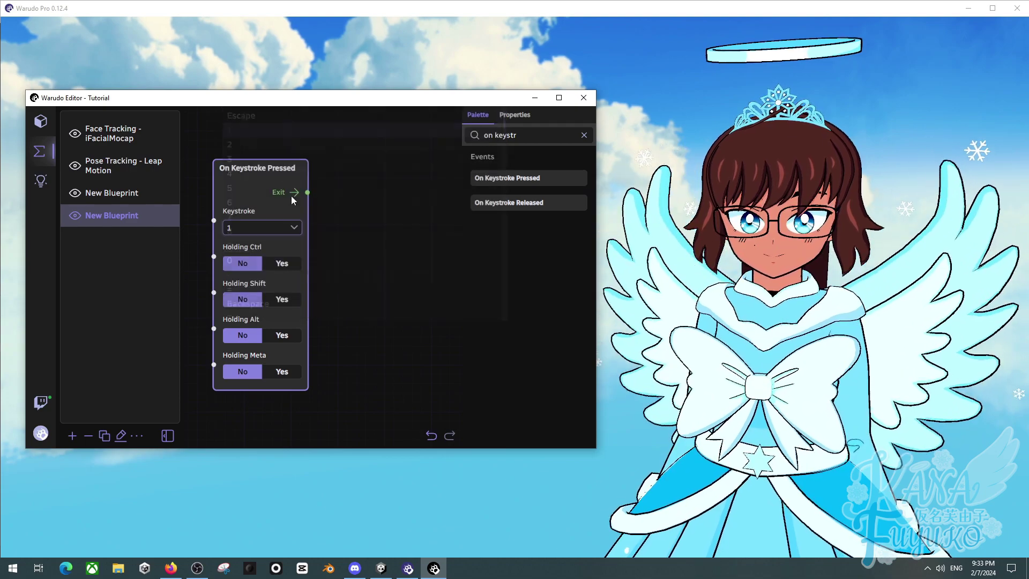
click(355, 242)
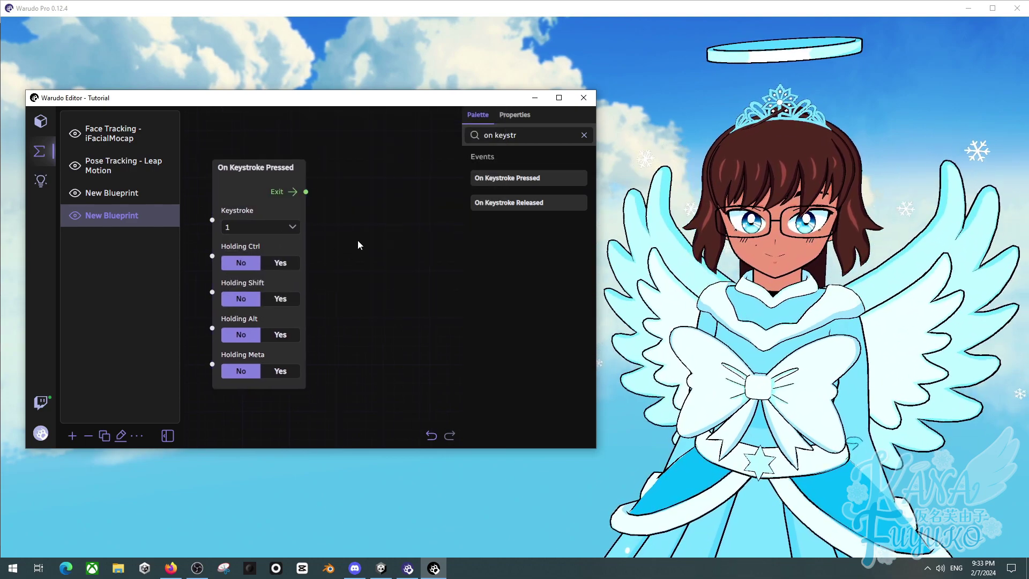
Add a Flip Flop node and connect the On Keystroke Pressed node's Exit to its Enter.
click(500, 138)
scroll(348, 242, down, 3)
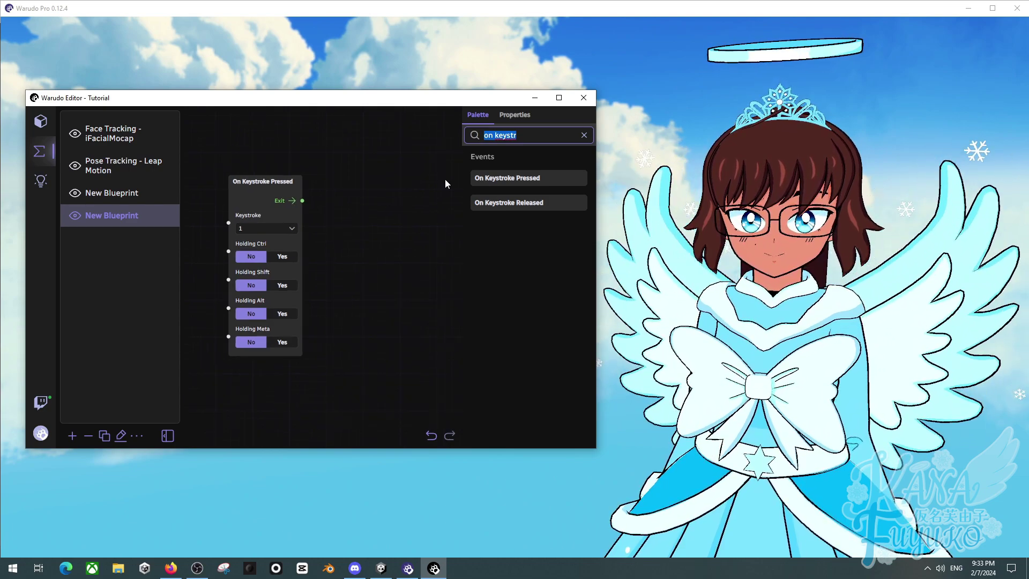
text(flip)
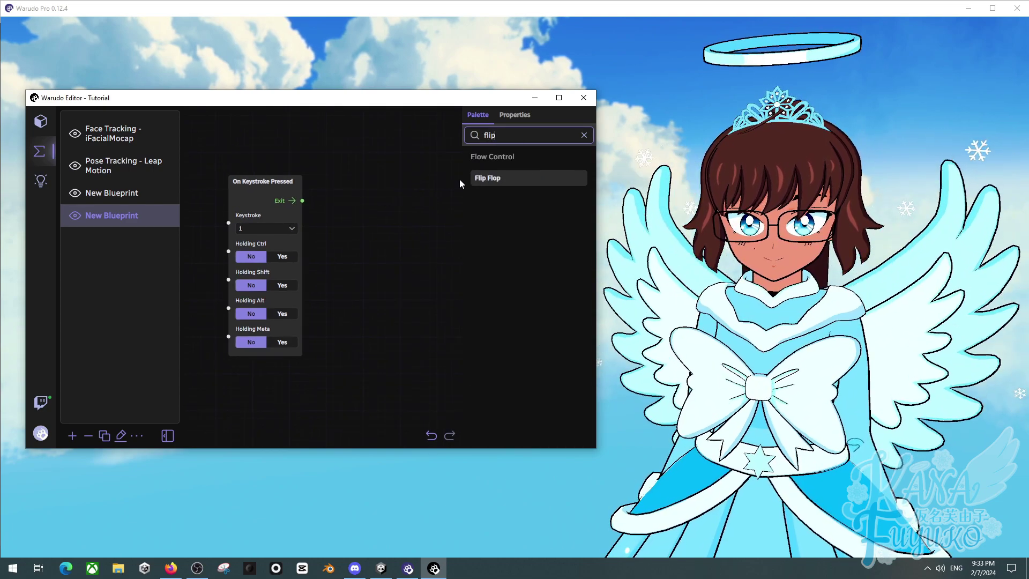
drag(485, 177, 349, 240)
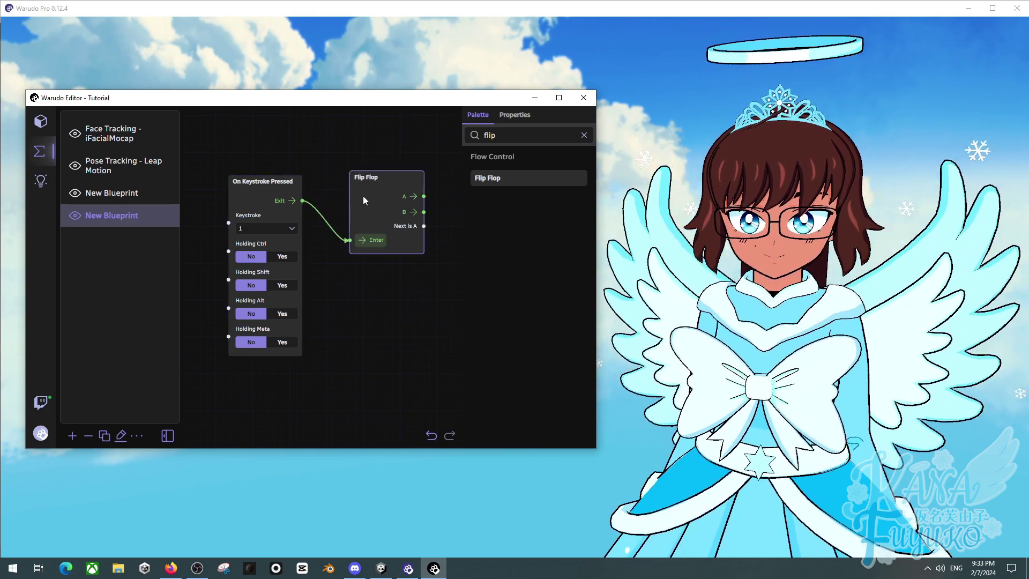
drag(366, 175, 351, 178)
drag(397, 151, 334, 156)
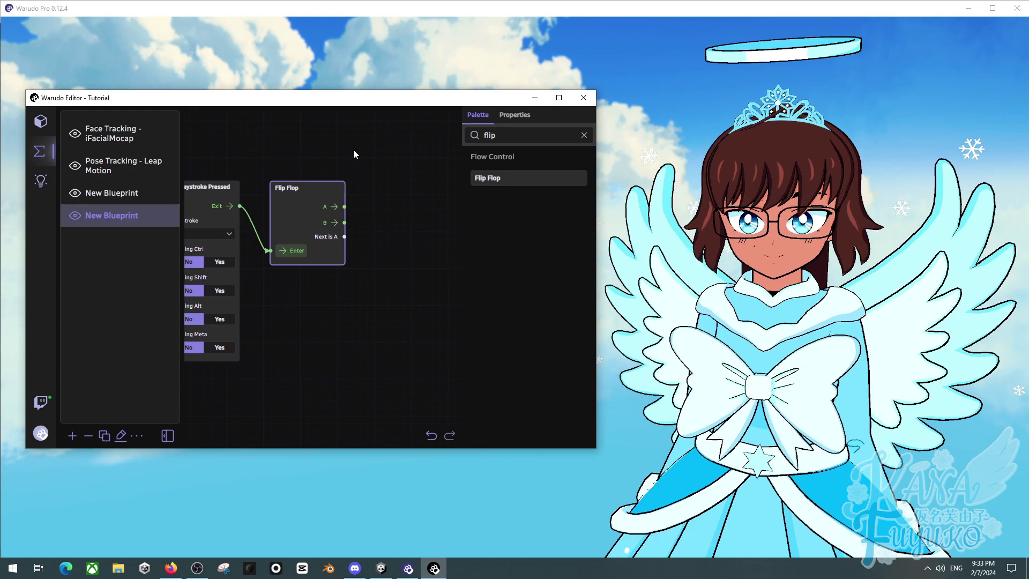
Add a Set Animator Int node beyond the Flip Flop node and paste a copy directly below it.
drag(503, 135, 456, 138)
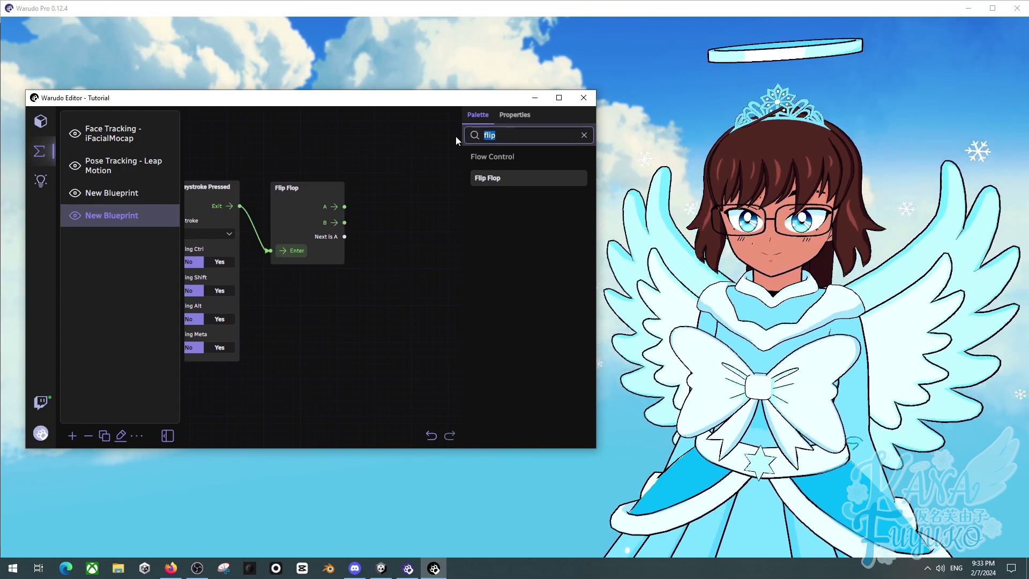
text(int)
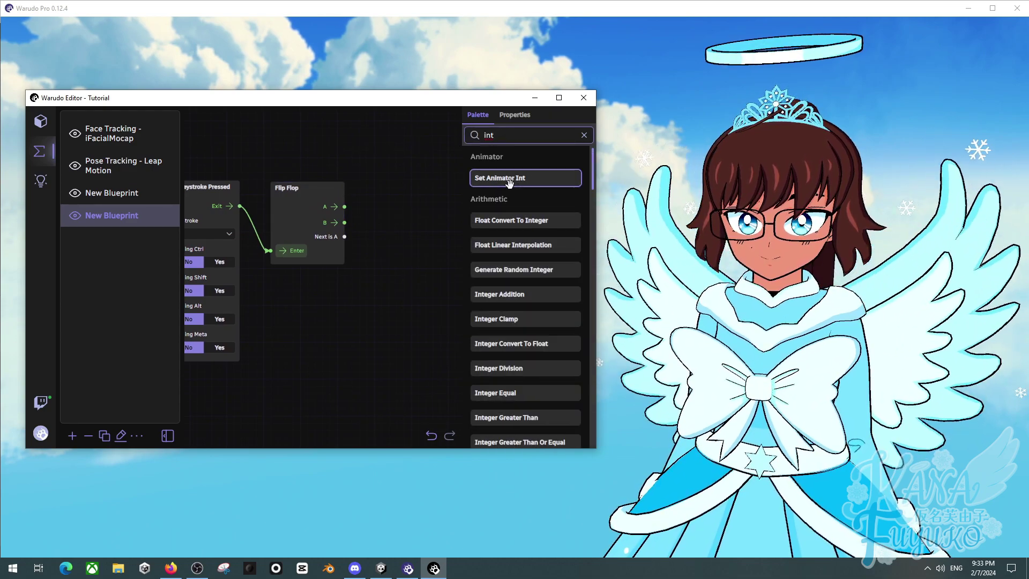
drag(498, 178, 402, 116)
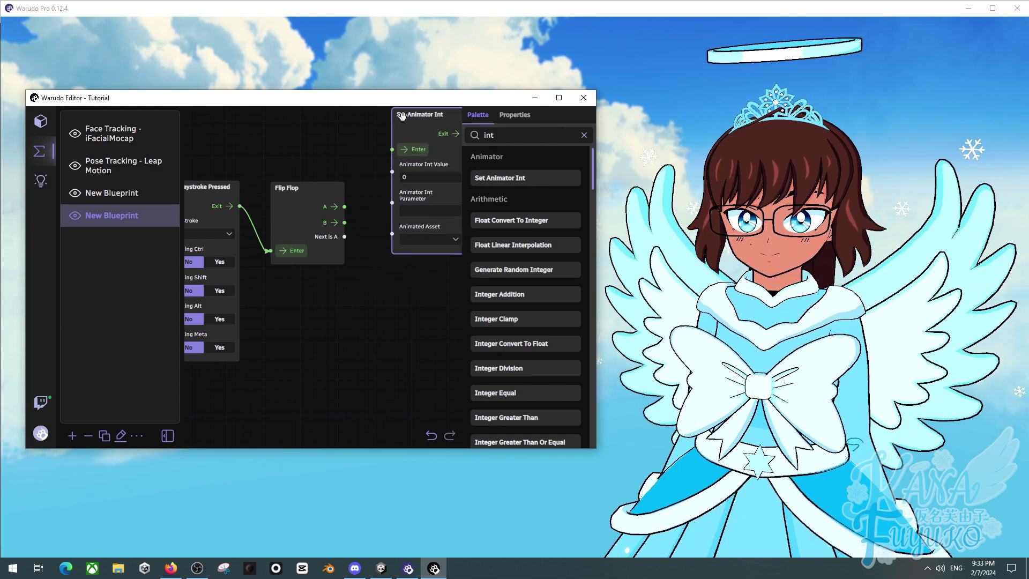
scroll(357, 186, down, 2)
key(ctrl+c)
key(ctrl+v)
drag(390, 255, 394, 254)
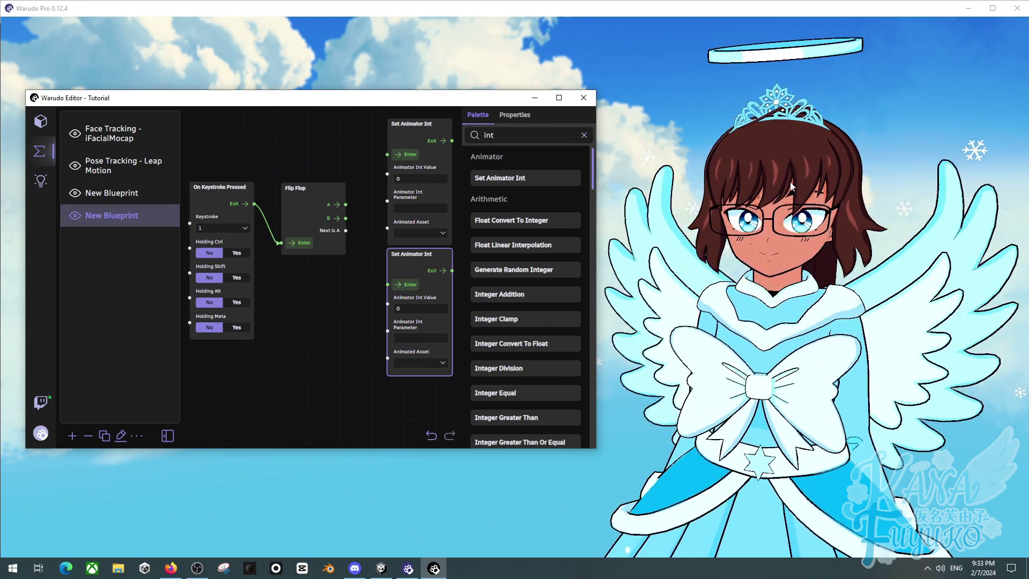
Connect the Flip Flop node's A output to the upper Set Animator Int node's Enter and B to the lower one's Enter.
scroll(377, 183, up, 1)
drag(377, 179, 340, 199)
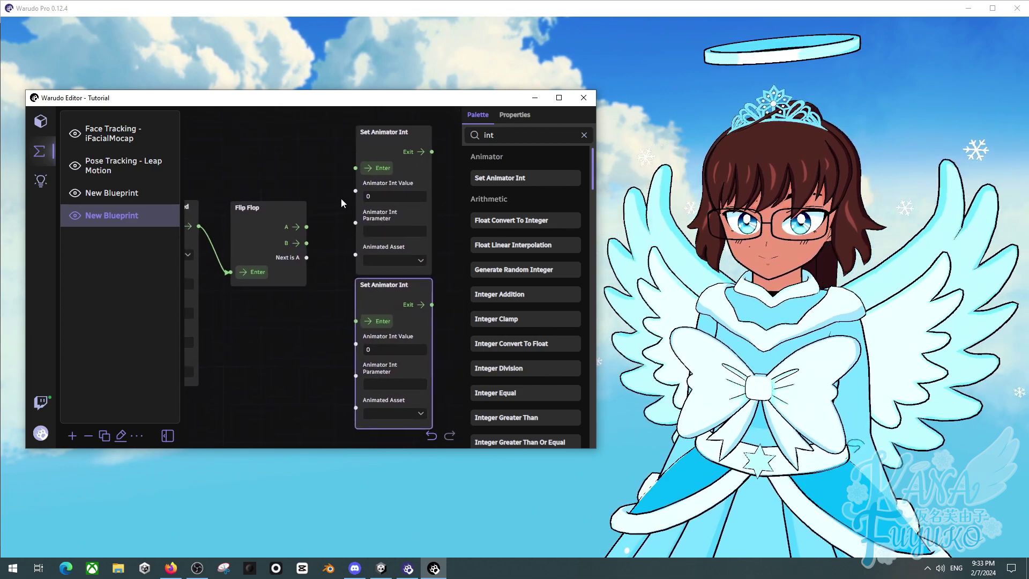
drag(304, 228, 352, 169)
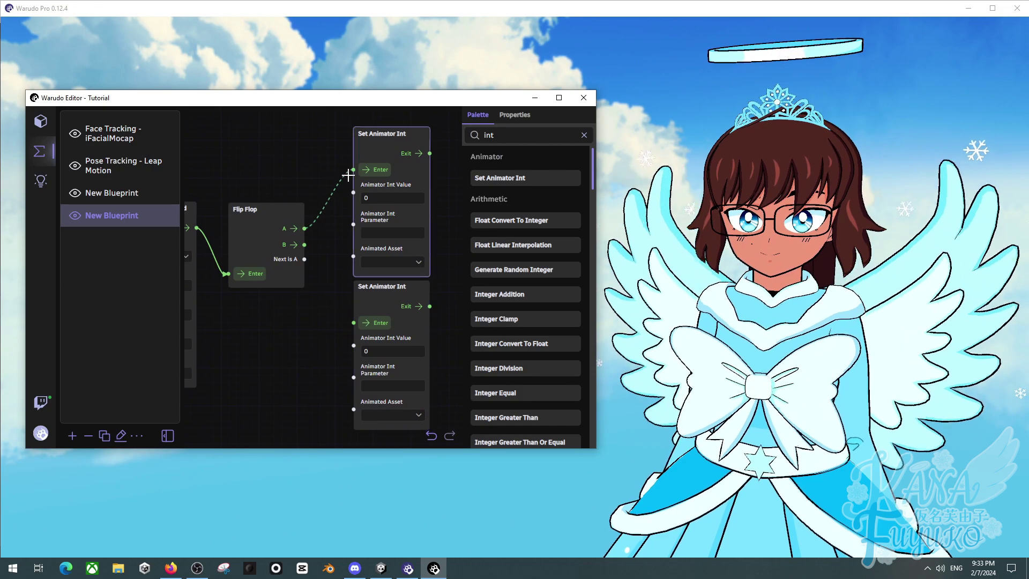
drag(304, 245, 352, 323)
drag(334, 235, 333, 233)
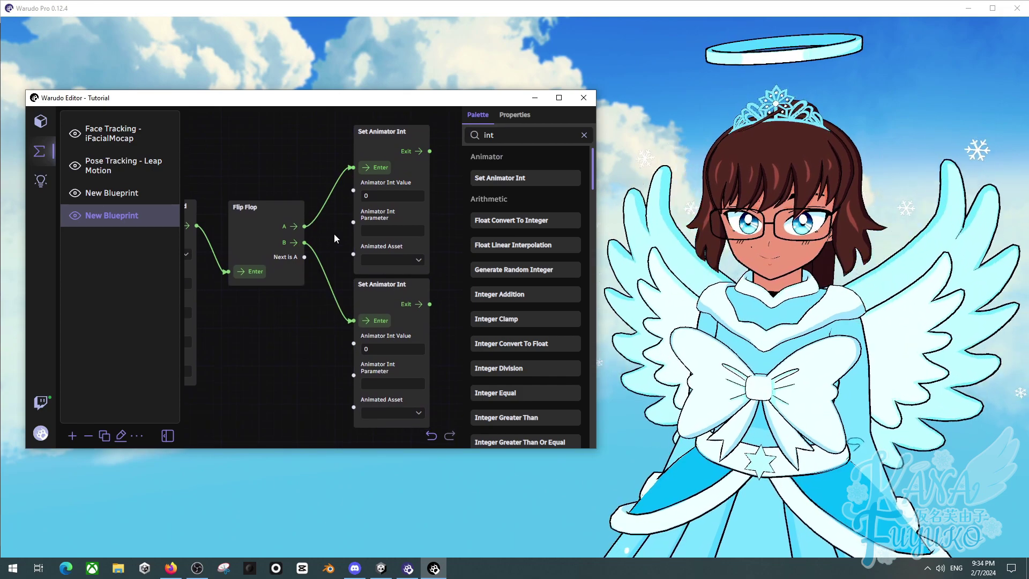
Set the Animator Int Value of the upper Set Animator Int node to 1.
click(361, 205)
drag(377, 194, 351, 196)
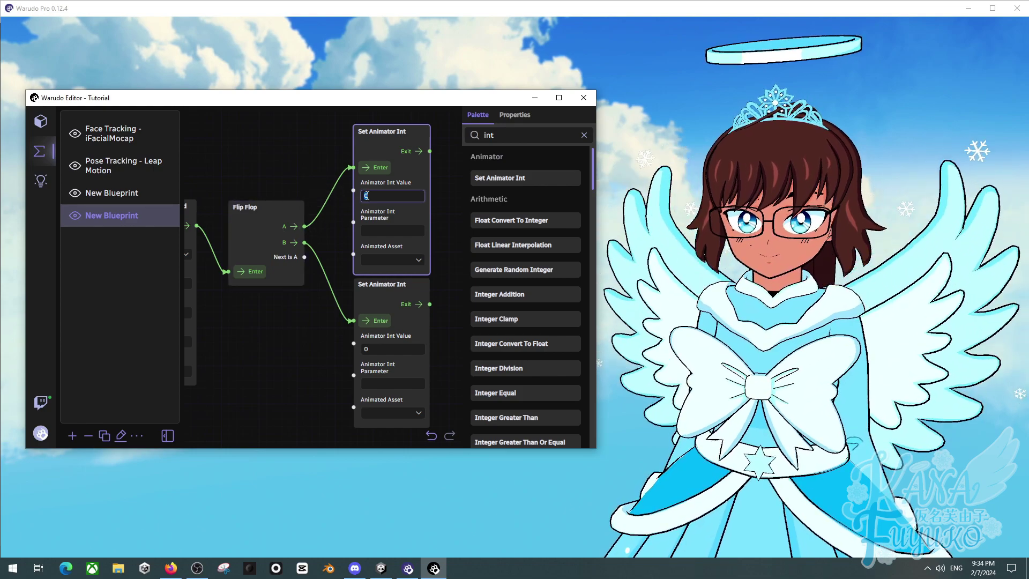
text(1)
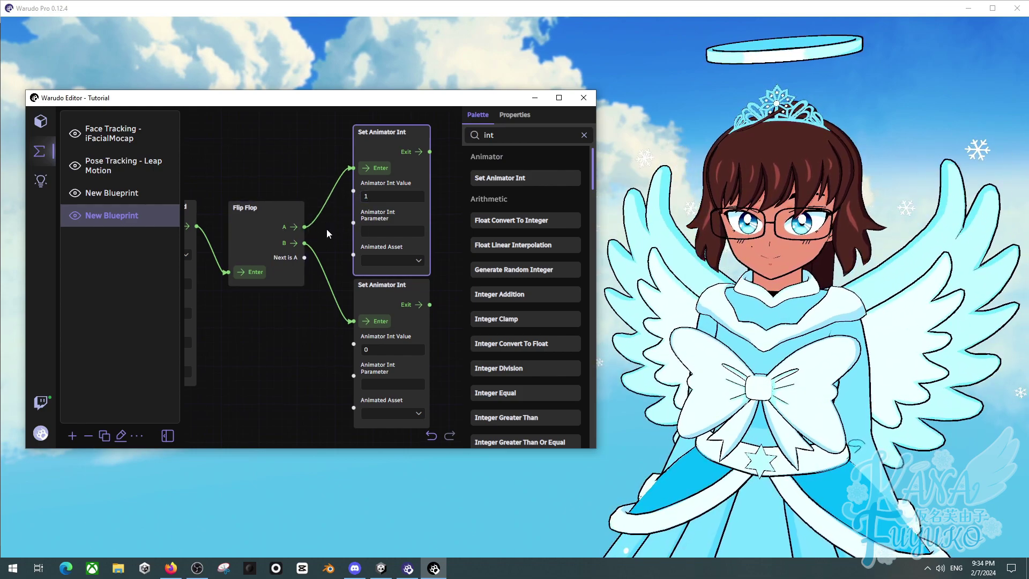
drag(327, 229, 333, 184)
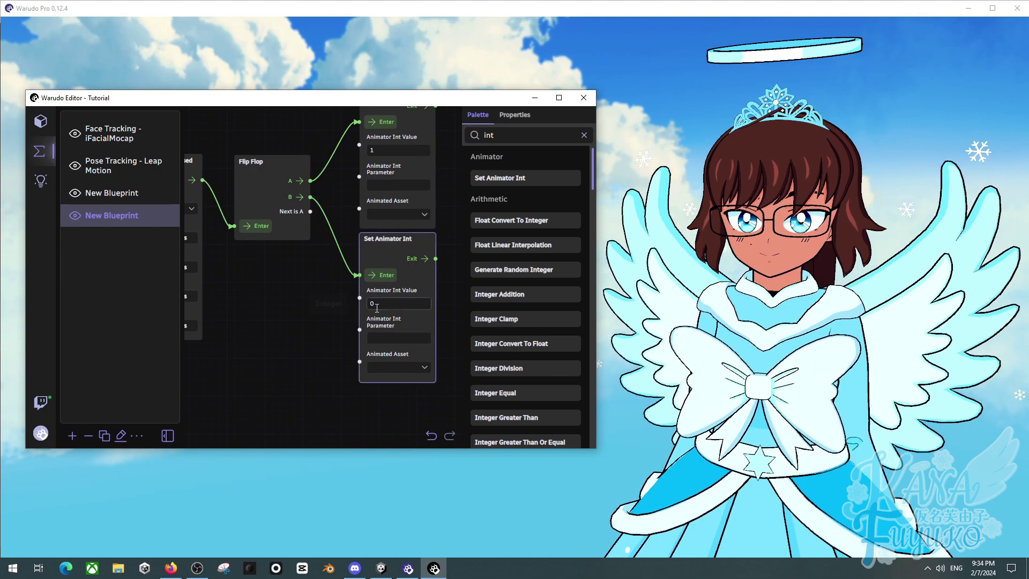
Assign Character as the Animated Asset of both Set Animator Int nodes.
drag(343, 239, 342, 261)
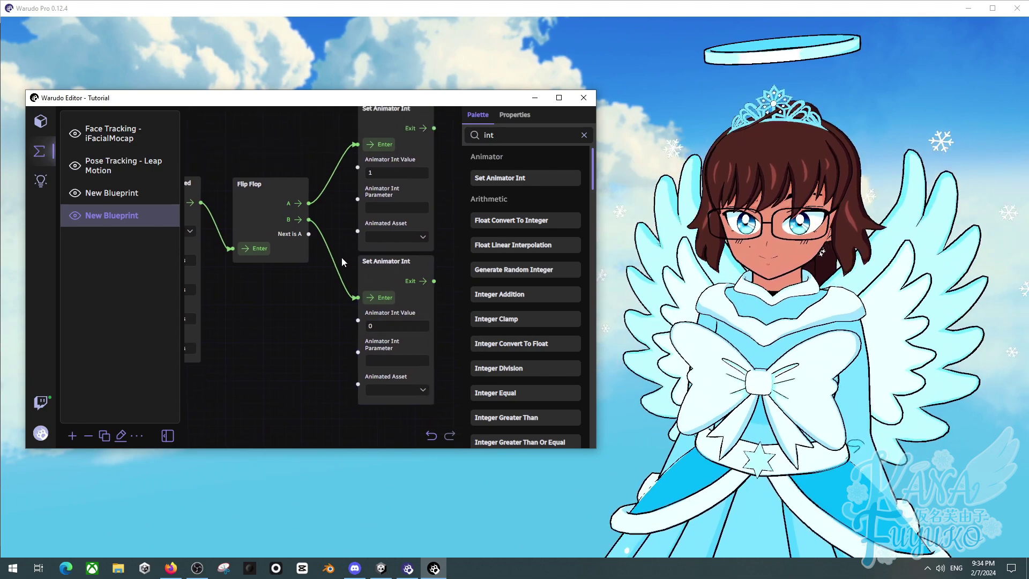
click(401, 240)
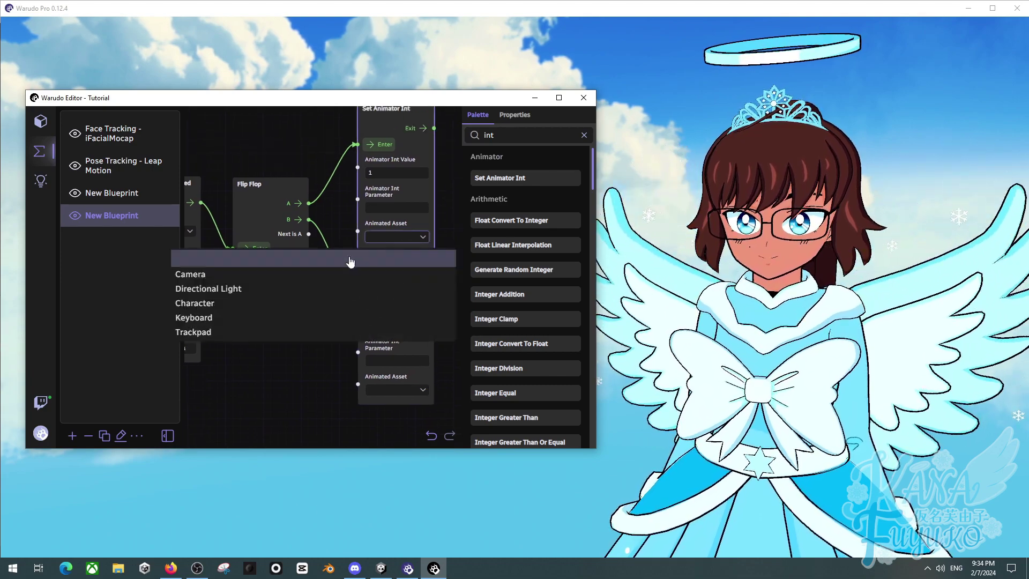
click(227, 304)
click(375, 389)
click(226, 346)
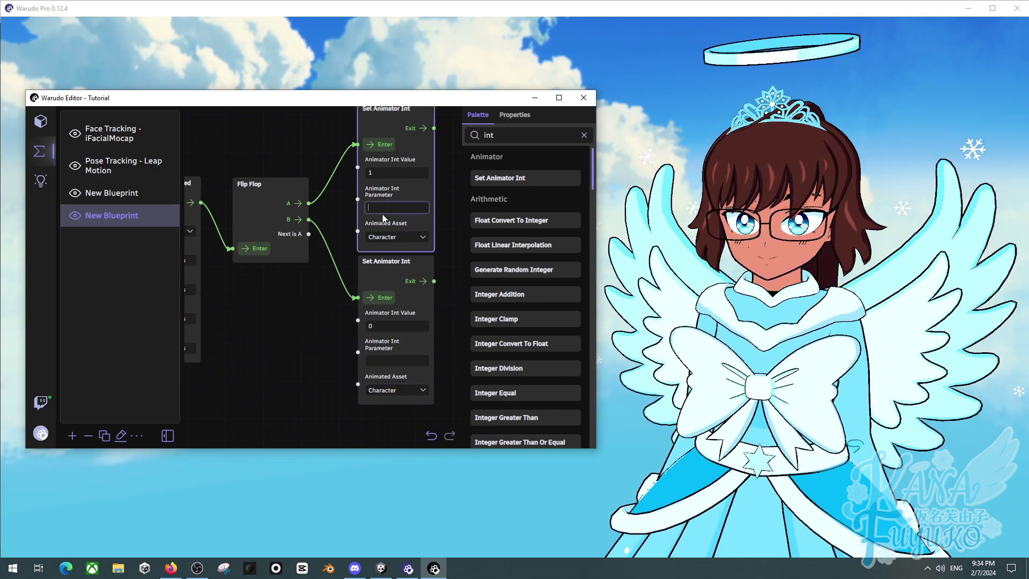
Switch to Unity and copy the exact name of the Hair Color parameter from the Animator's parameters.
click(381, 568)
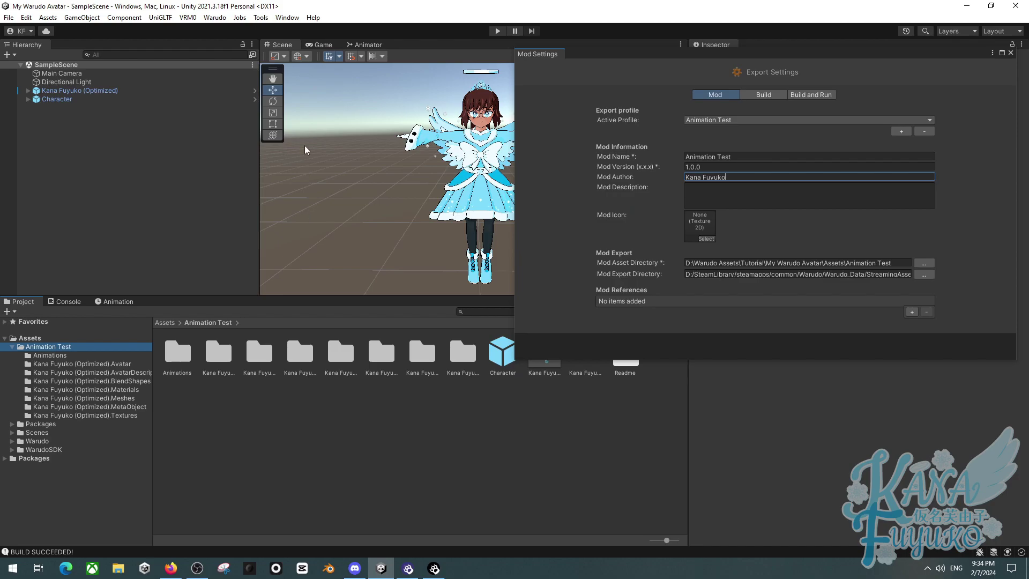
click(347, 47)
click(308, 55)
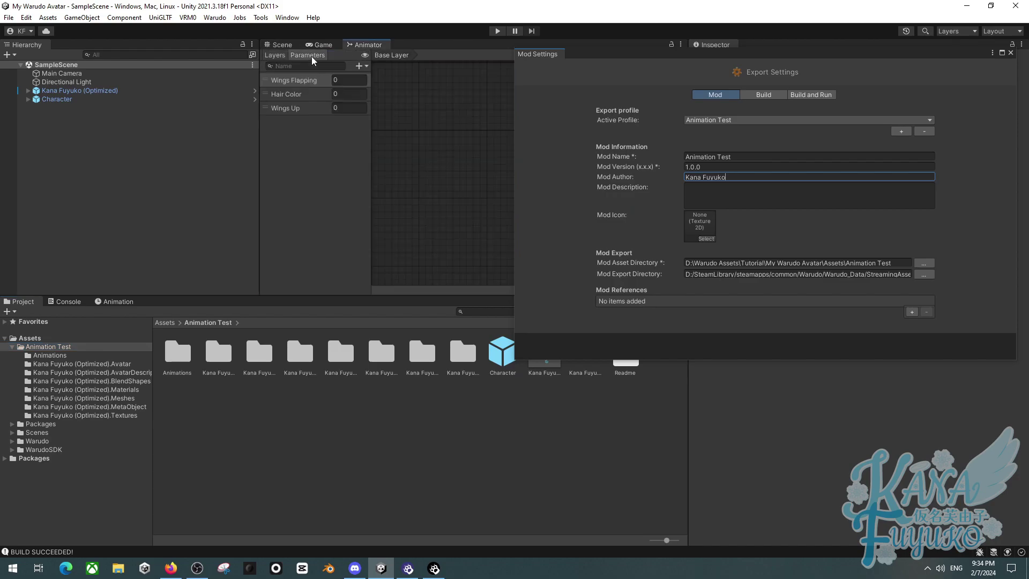
click(300, 92)
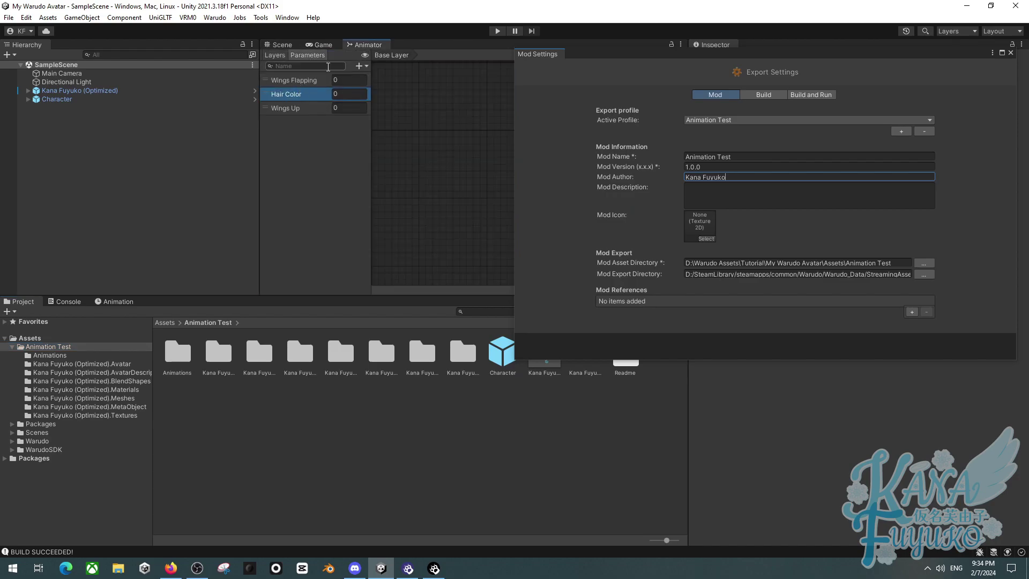
double_click(294, 94)
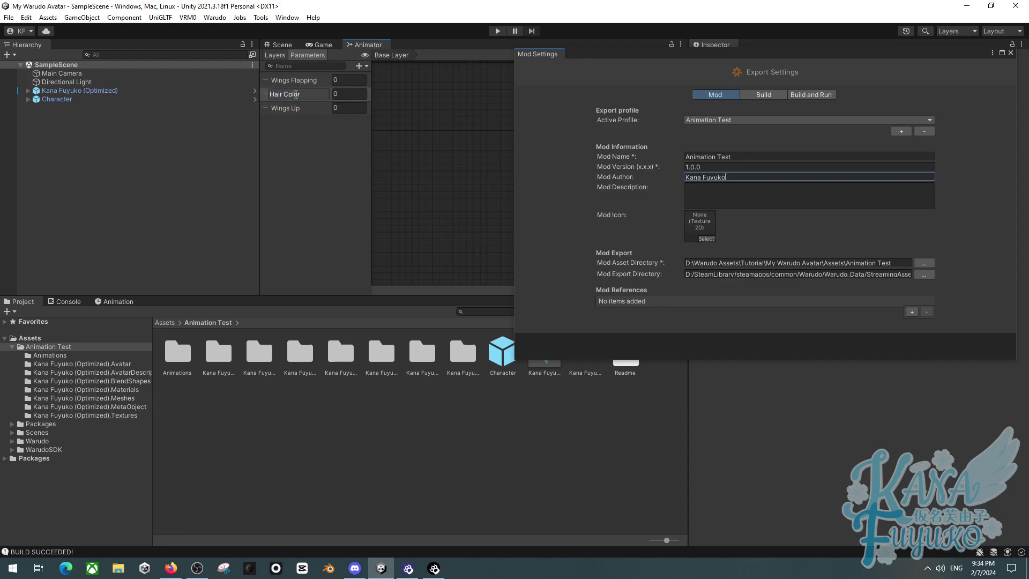
click(290, 146)
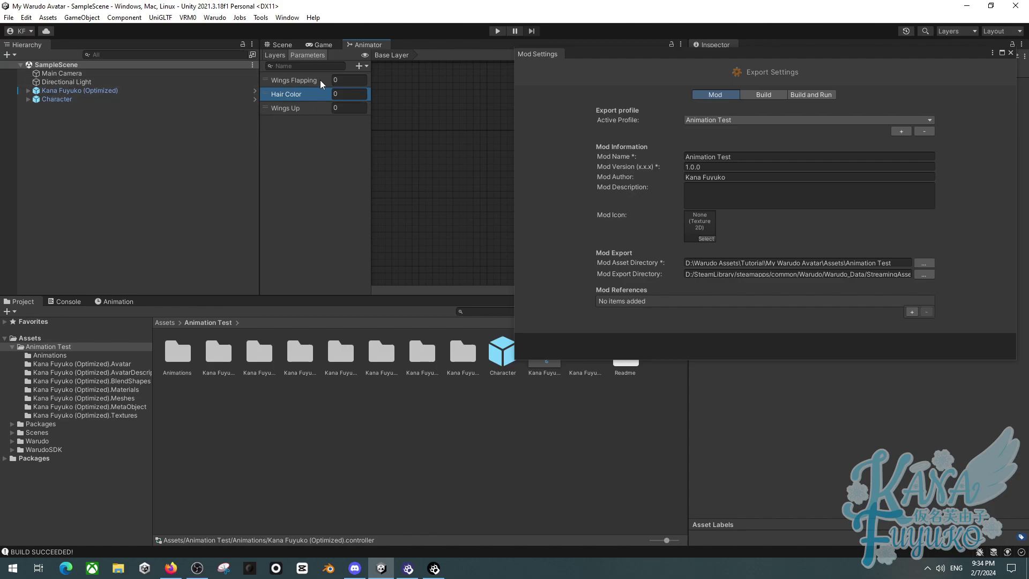
double_click(291, 92)
Return to the Warudo editor and paste Hair Color as the Animator Int Parameter of both Set Animator Int nodes.
click(434, 568)
click(395, 208)
key(ctrl+v)
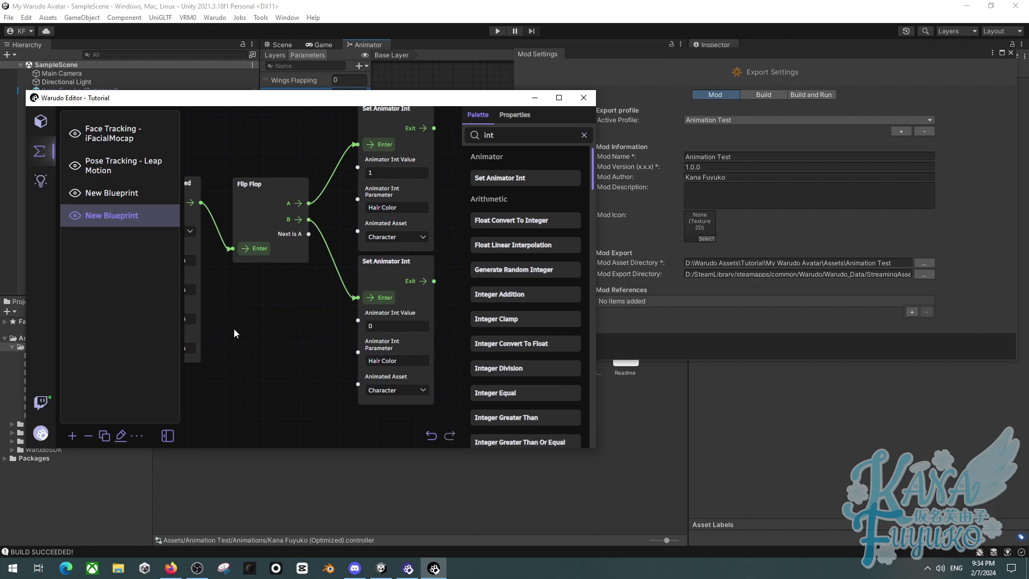
scroll(239, 318, down, 2)
drag(246, 308, 296, 308)
Bring up the Warudo character window with the editor over it and collapse the editor's blueprint list.
click(433, 568)
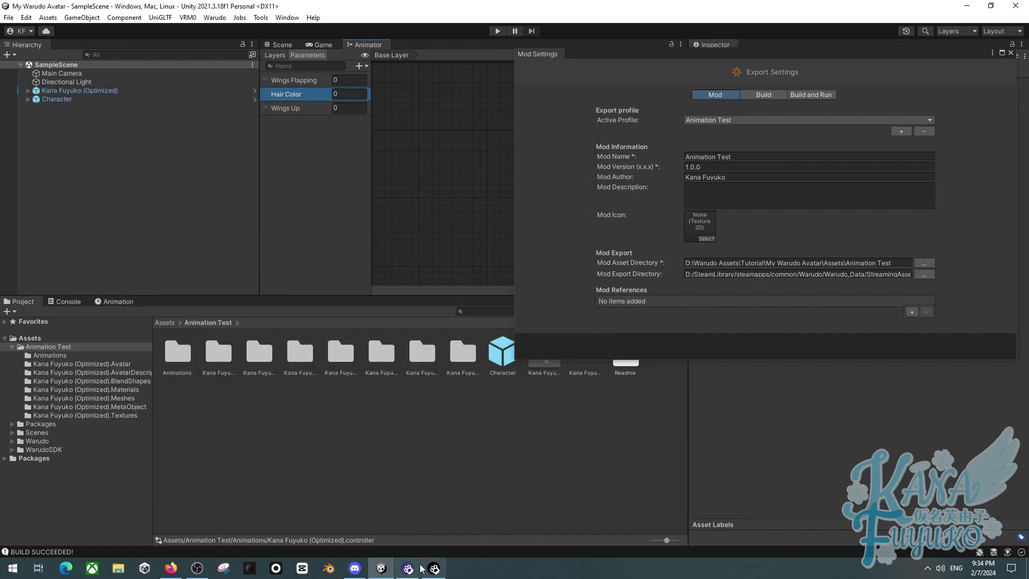
click(409, 568)
click(433, 568)
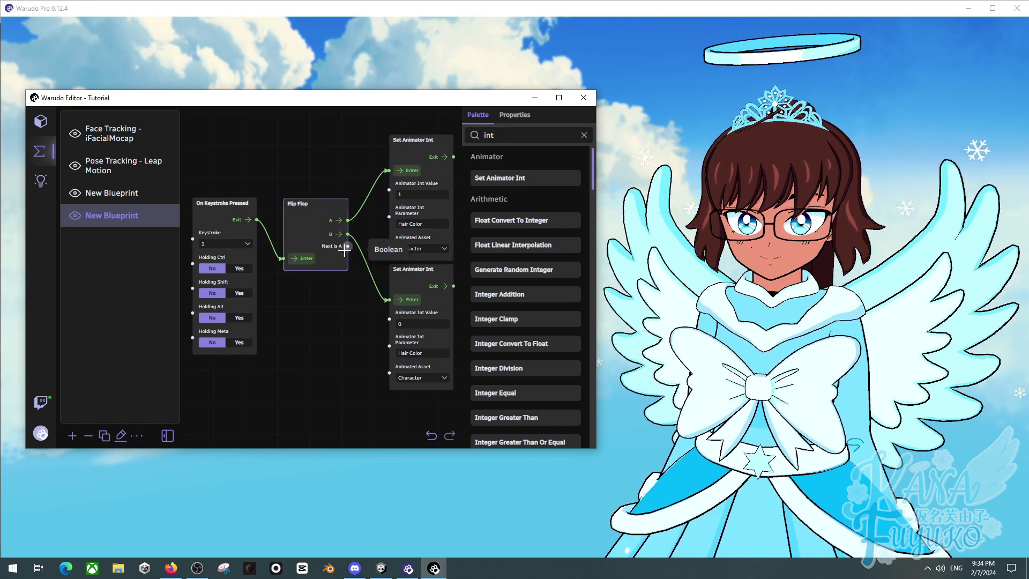
click(167, 435)
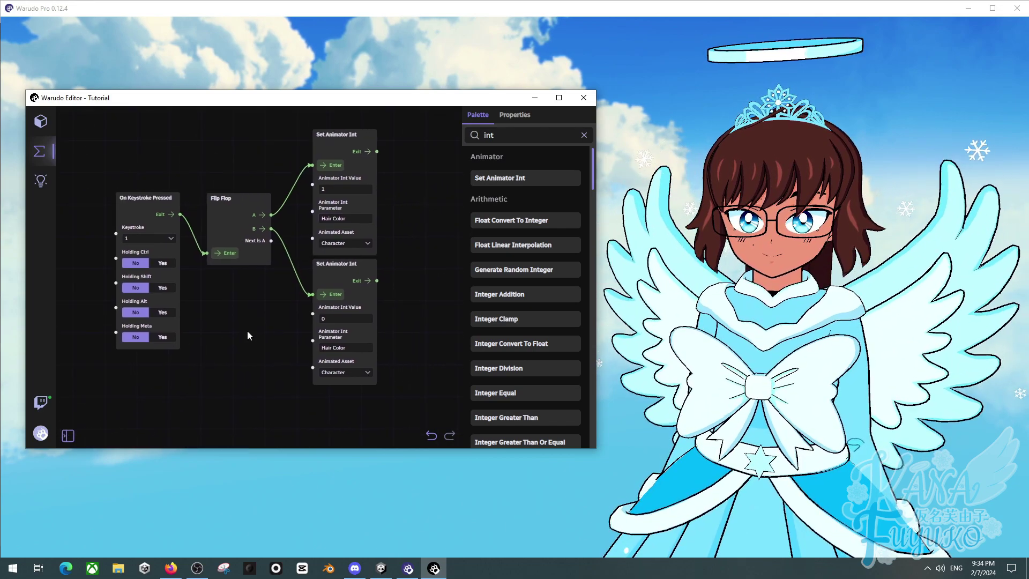
Test the hair color toggle by triggering keystroke 1 repeatedly while watching the character.
key(1)
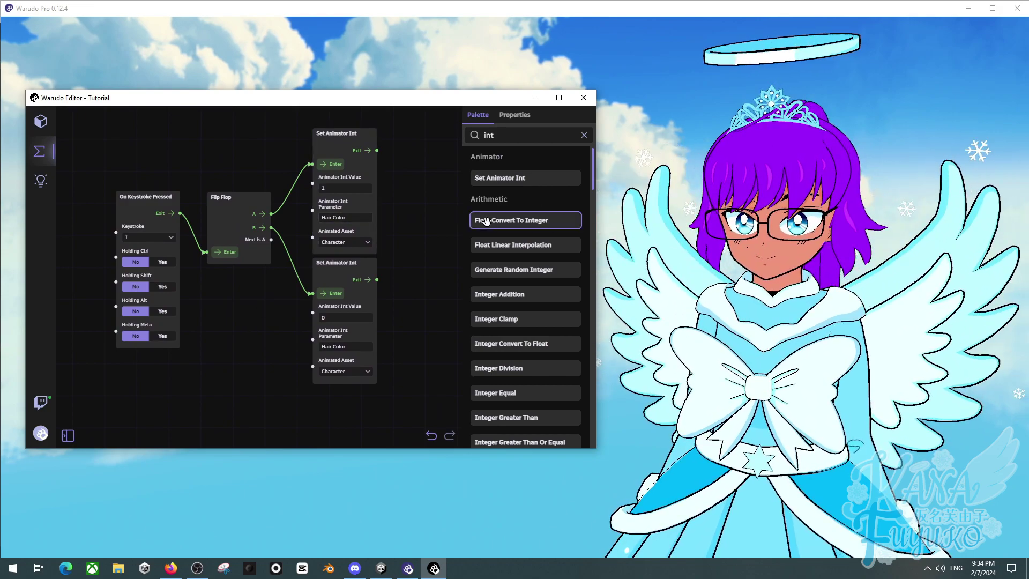
key(1)
scroll(262, 287, up, 1)
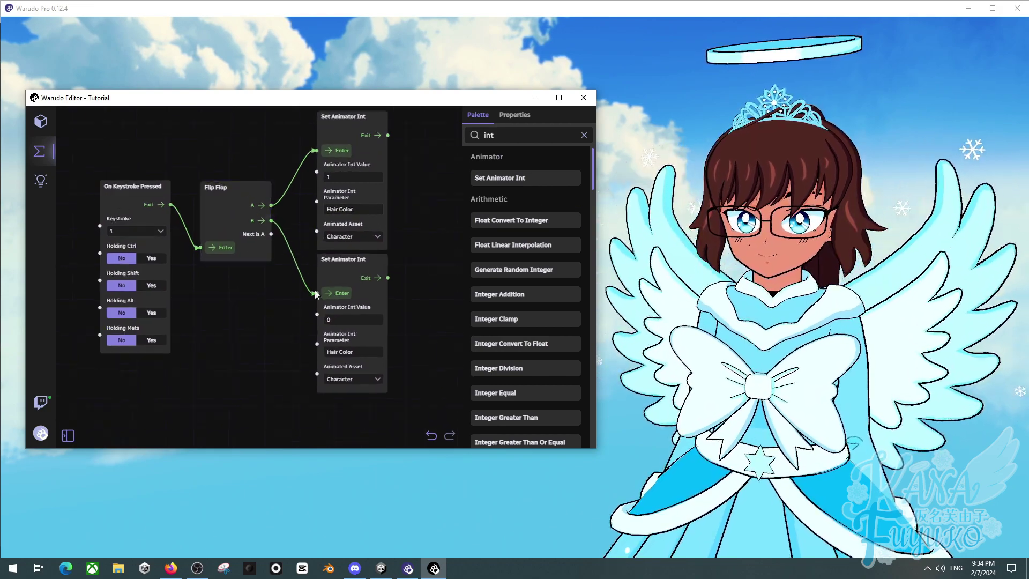
key(1)
key(1)
key(1)
key(1)
key(1)
key(1)
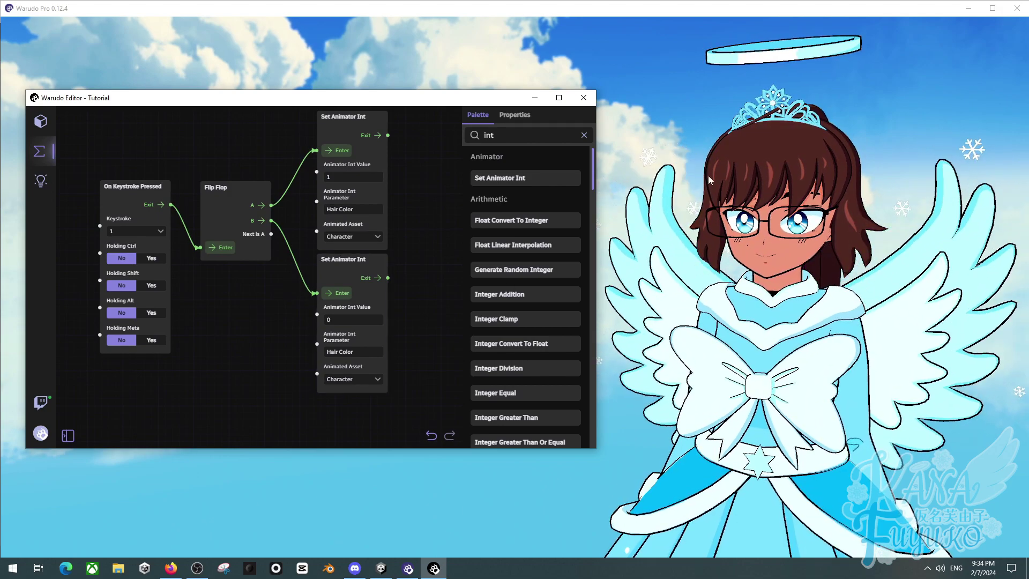
Copy the whole Hair Color toggle group of four nodes and paste a duplicate below it.
scroll(279, 306, down, 3)
drag(248, 347, 274, 293)
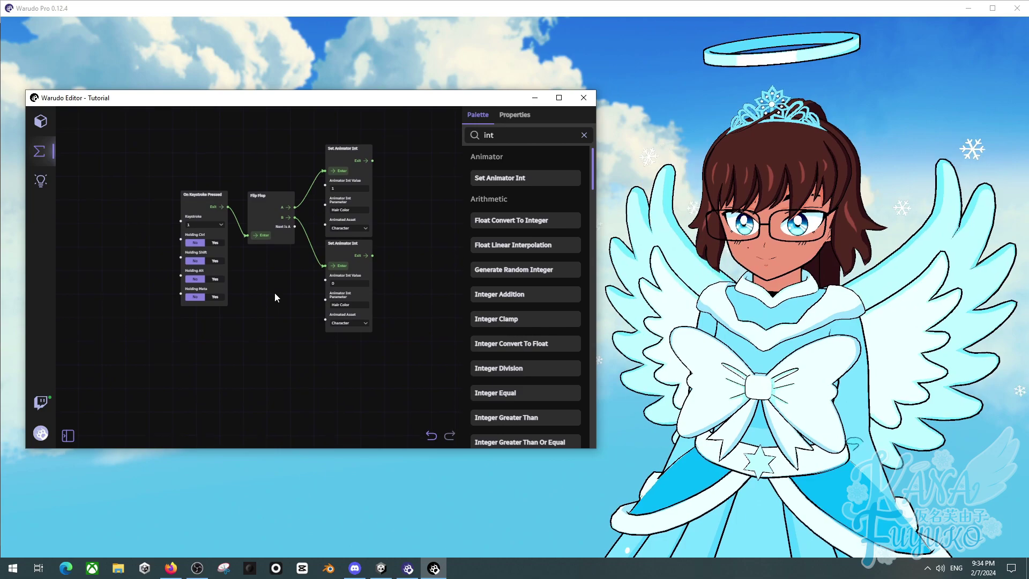
mouse_move(154, 124)
middle_down()
mouse_move(304, 314)
mouse_move(383, 363)
middle_up()
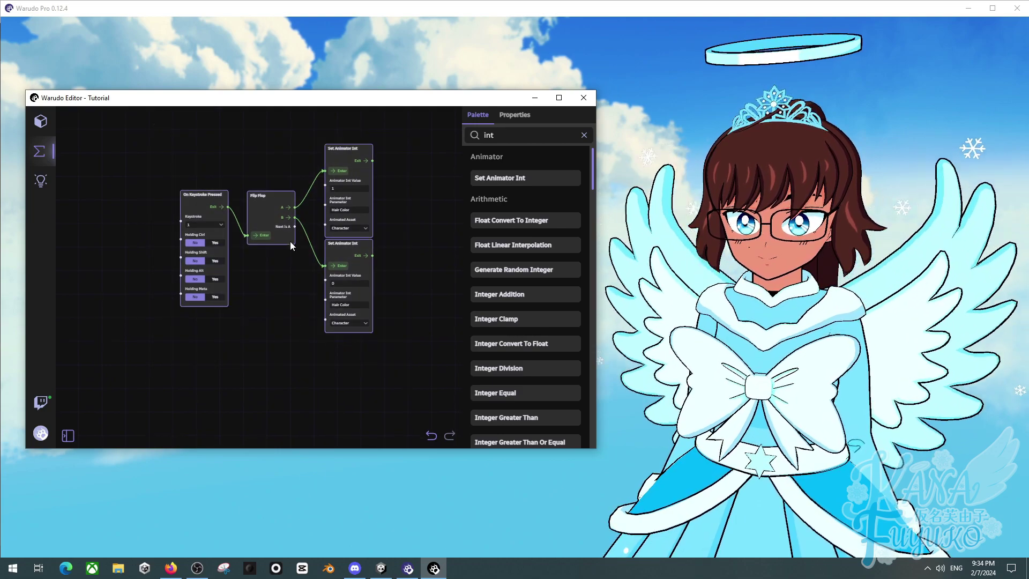
drag(146, 131, 410, 345)
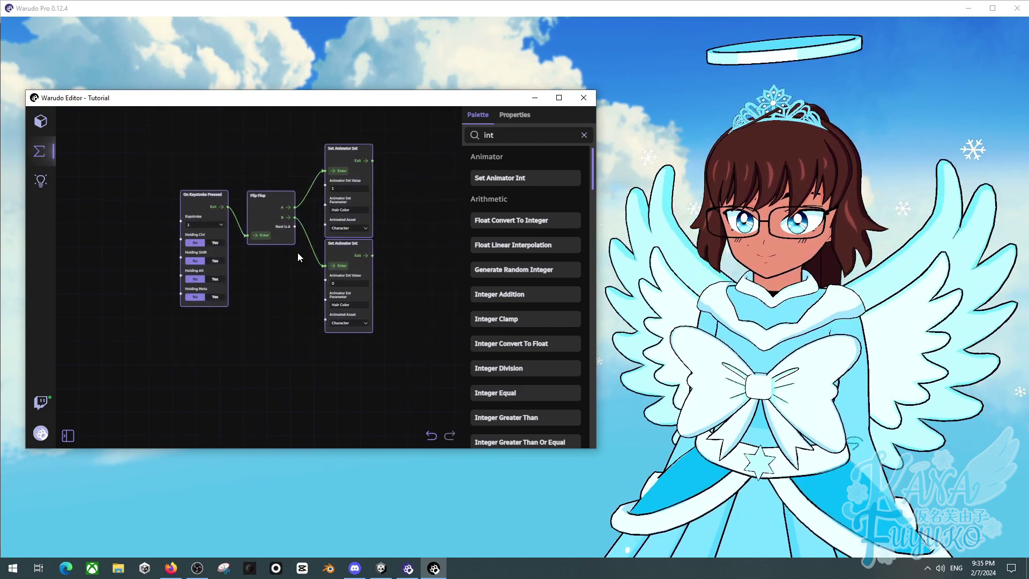
drag(229, 349, 216, 282)
key(ctrl+c)
key(ctrl+v)
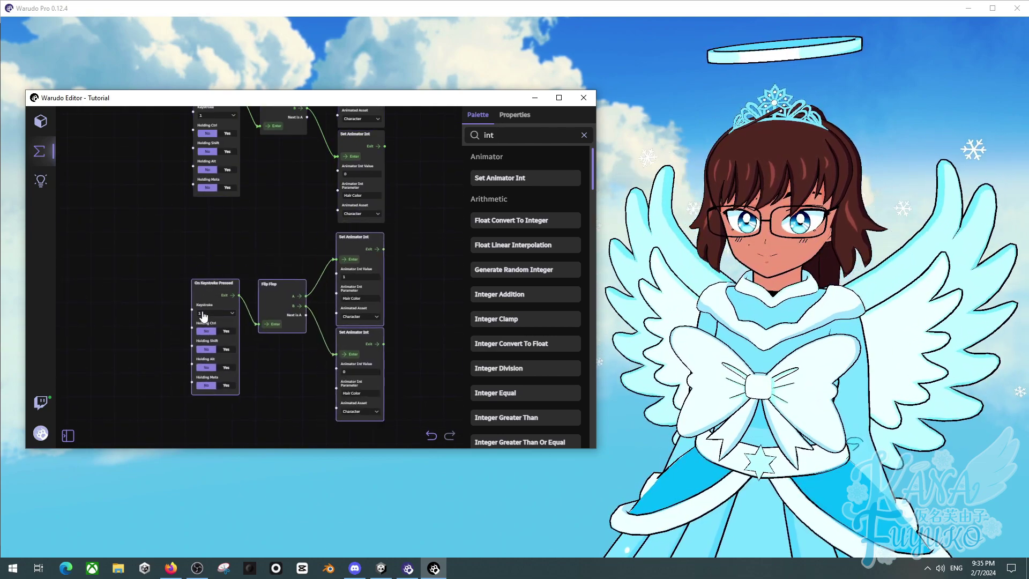
Set the duplicated group's keystroke to 2 and the Animator Int Parameter of both its Set Animator Int nodes to Wings Flapping.
click(204, 314)
click(213, 151)
right_drag(314, 371, 326, 297)
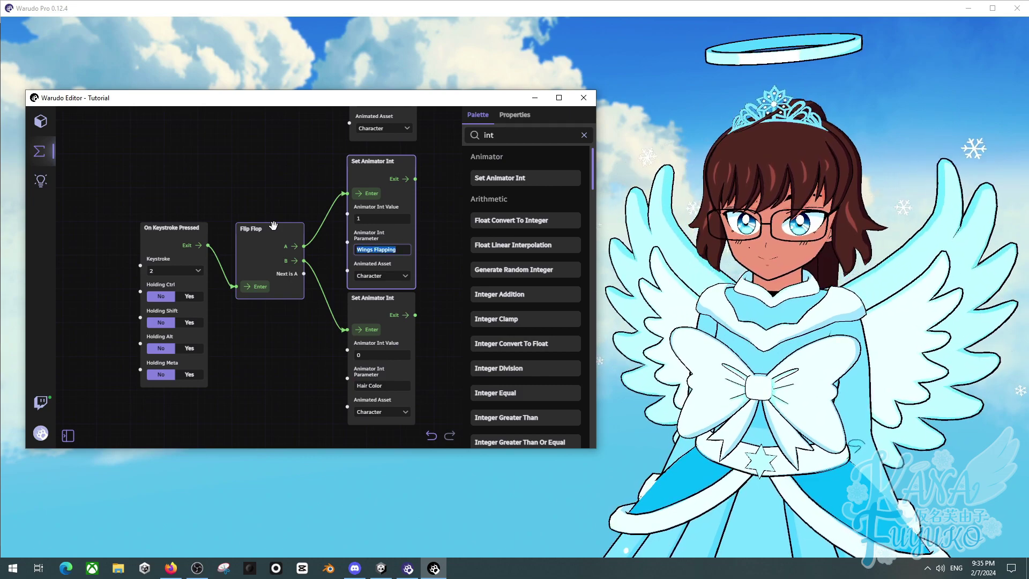
click(272, 358)
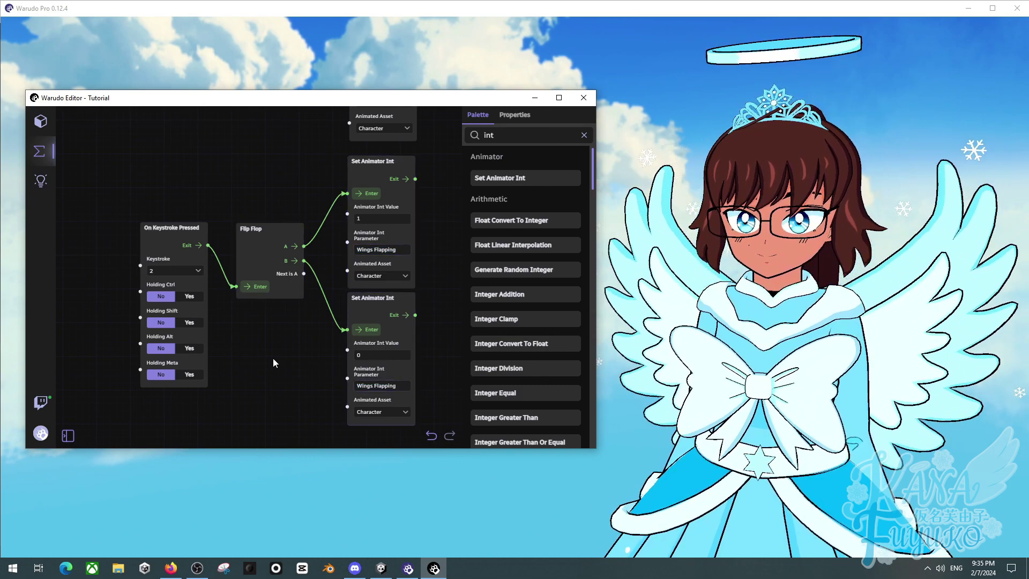
Check the Wings Flapping parameter name in Unity's Animator and test the keystroke 2 toggle on the character in Warudo.
click(384, 569)
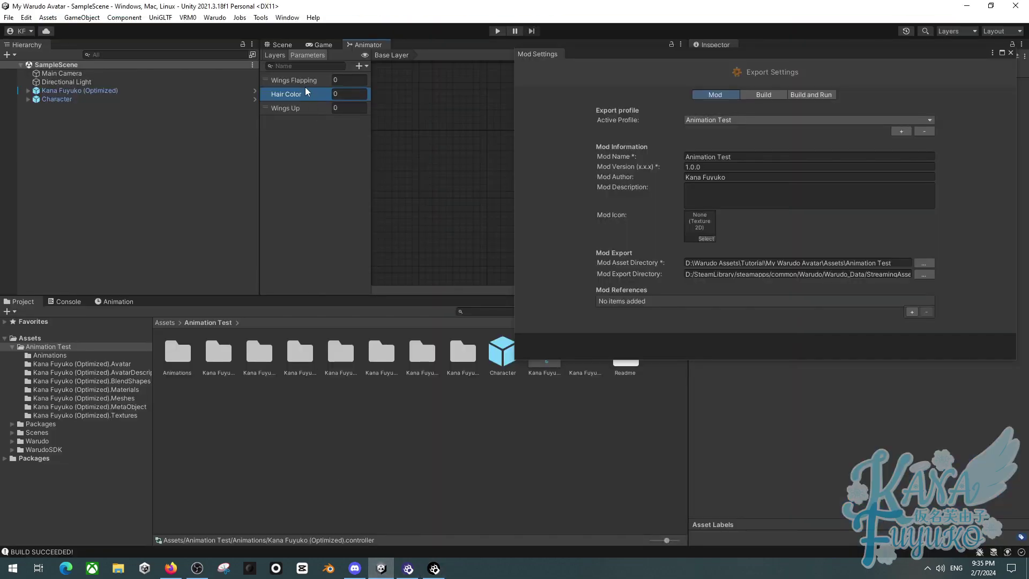
click(432, 571)
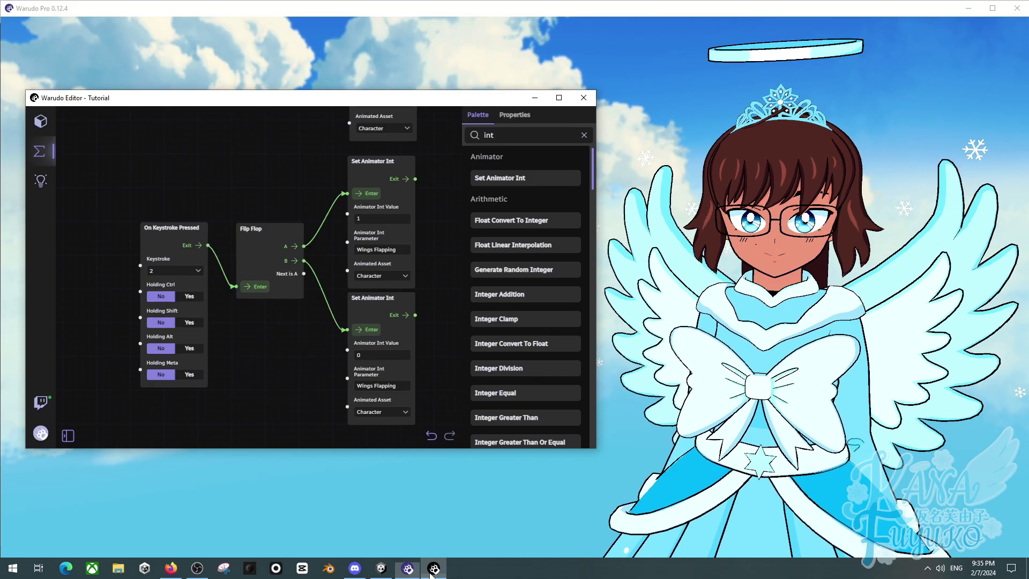
click(333, 277)
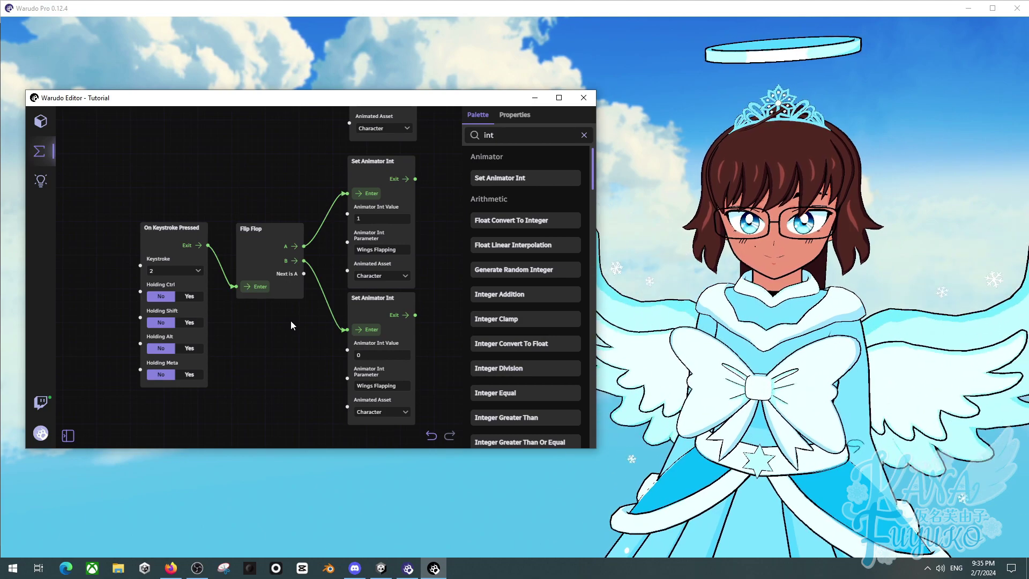
scroll(314, 331, down, 2)
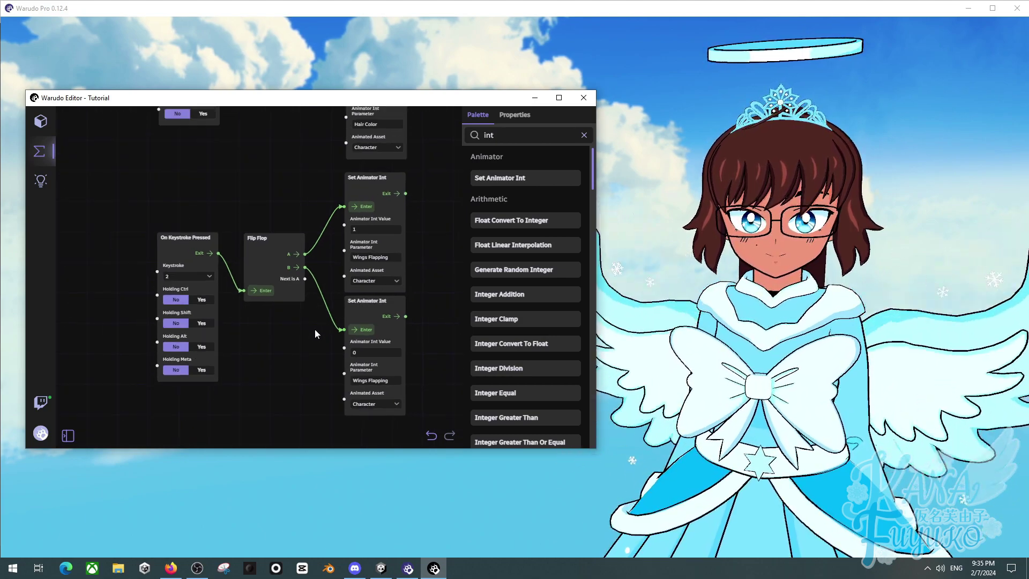
scroll(314, 329, down, 3)
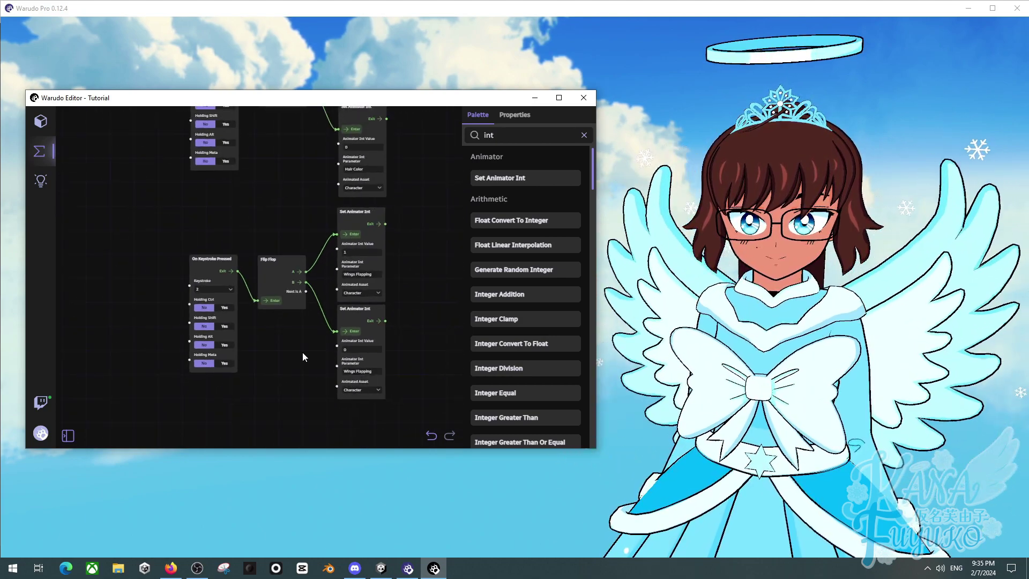
Copy the four-node Wings Flapping toggle group and place the duplicate directly below it, clear of the original nodes.
drag(291, 330, 173, 246)
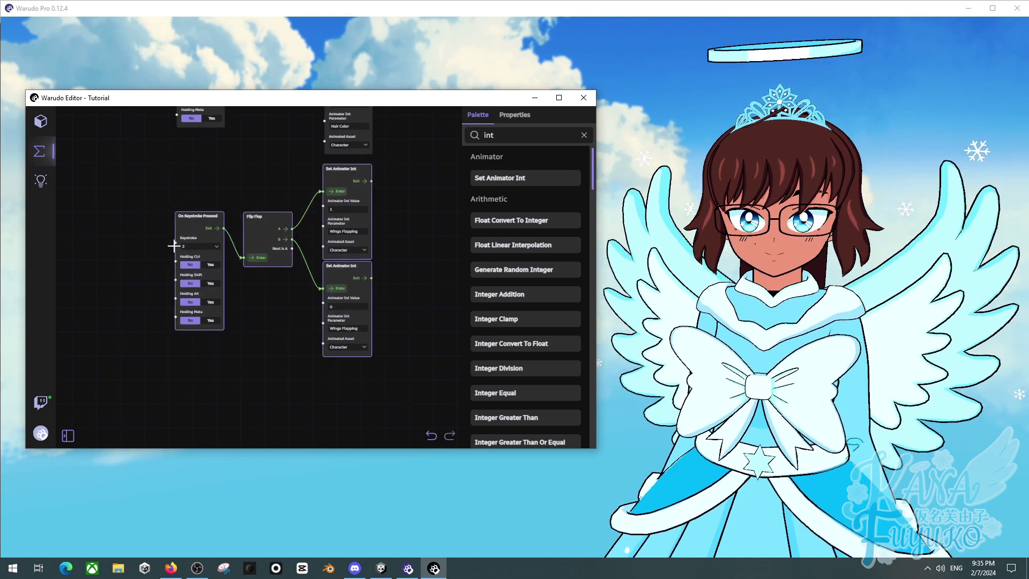
key(ctrl+c)
middle_drag(221, 318, 203, 191)
key(ctrl+v)
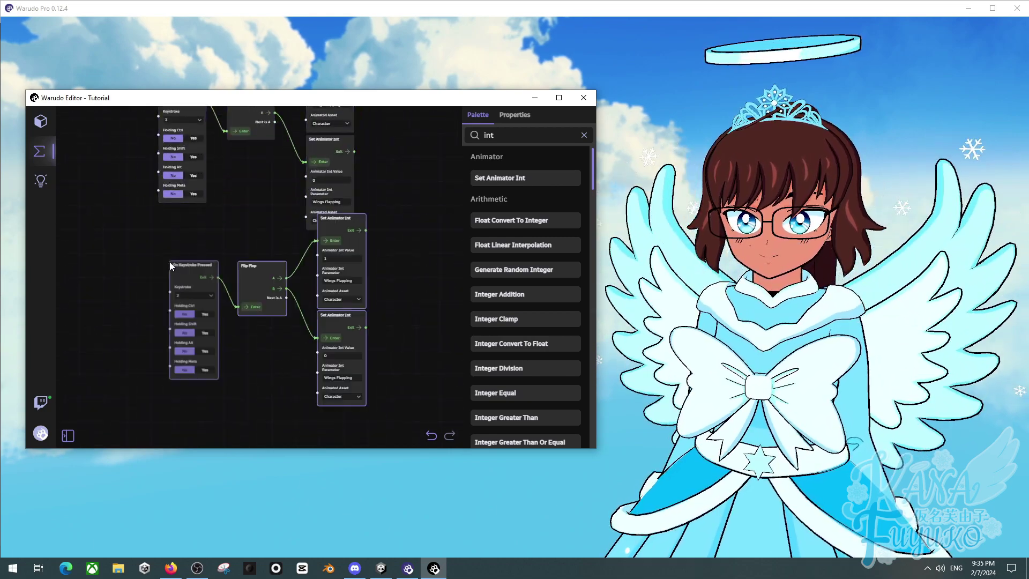
drag(236, 270, 222, 294)
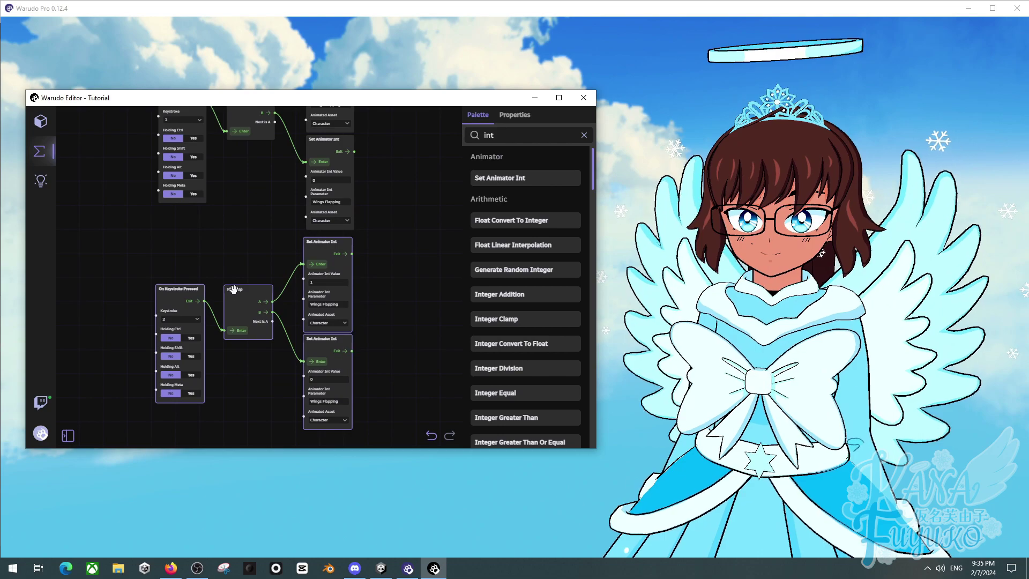
Set the duplicated group's keystroke to 3 and the Animator Int Parameter of both its Set Animator Int nodes to Wings Up.
click(181, 320)
click(172, 159)
middle_drag(243, 226, 269, 166)
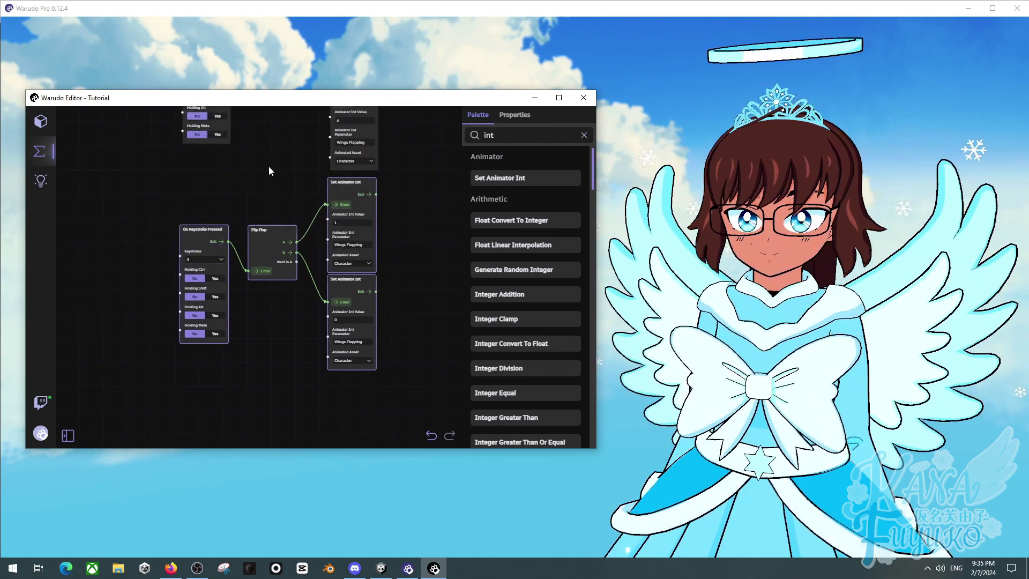
double_click(360, 245)
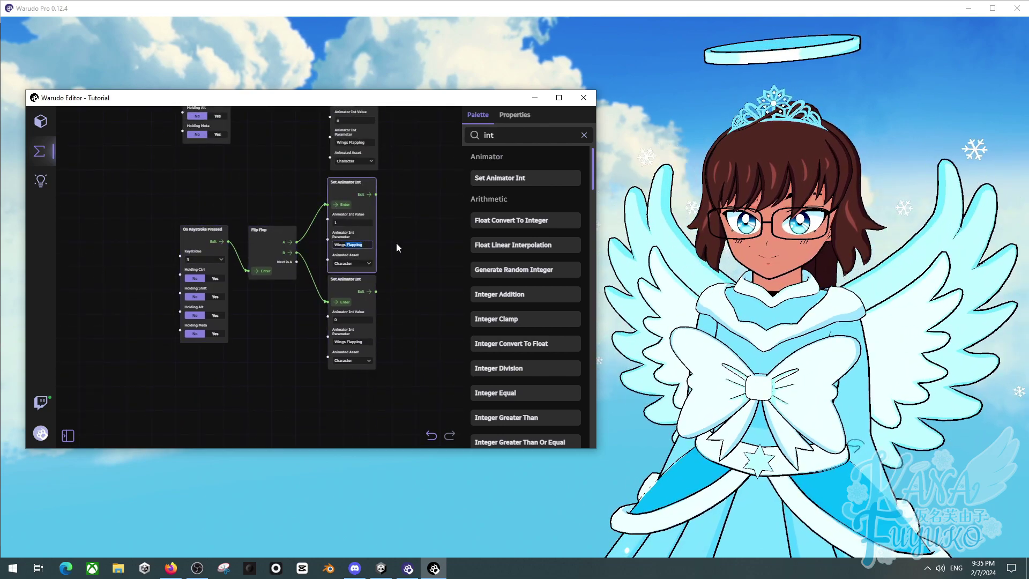
text(Up)
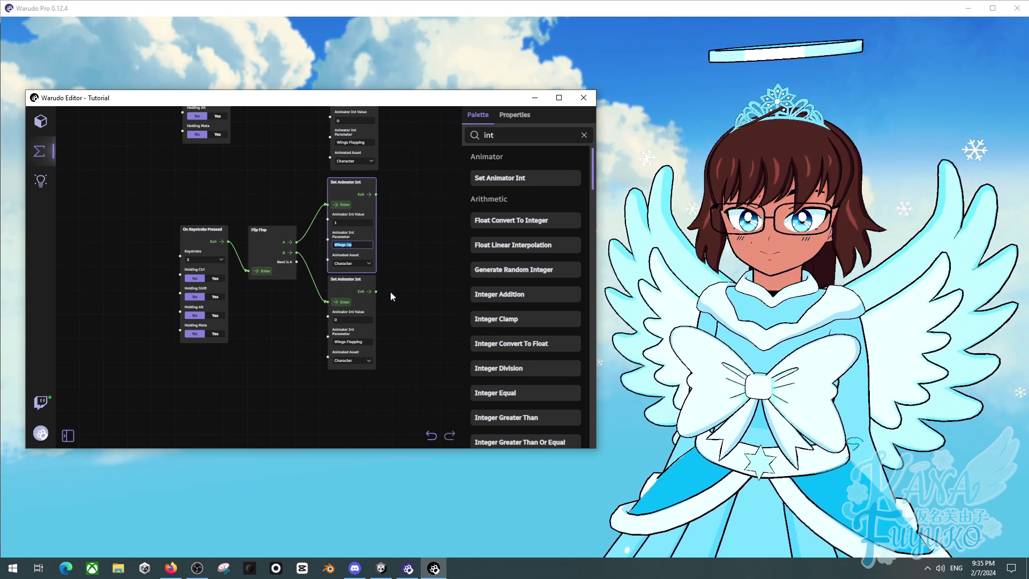
click(368, 342)
key(ctrl+a)
key(ctrl+v)
click(422, 294)
scroll(423, 290, up, 2)
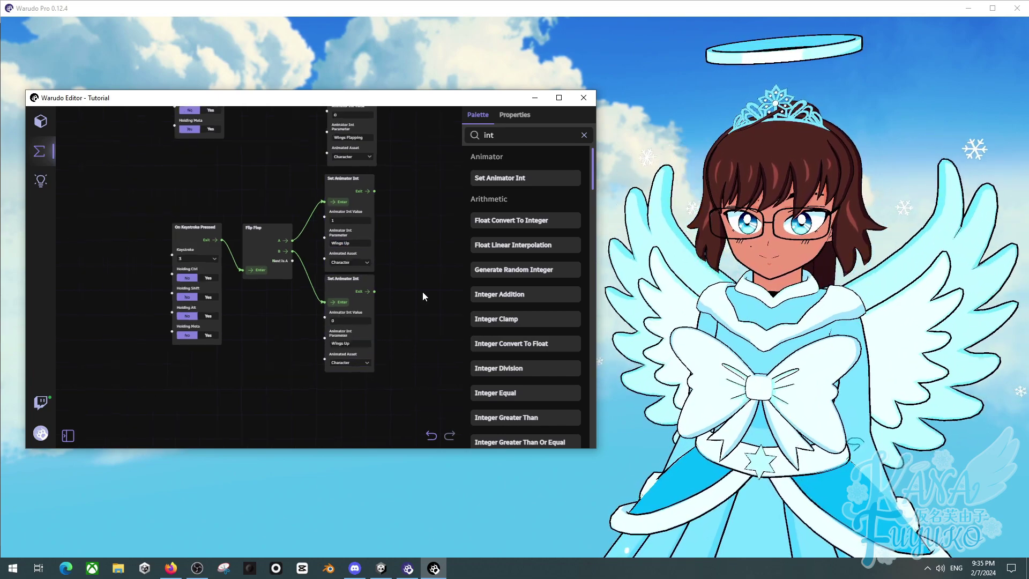
Test the keystroke 3 Wings Up toggle on the character in Warudo and return to the blueprint editor.
scroll(419, 282, up, 1)
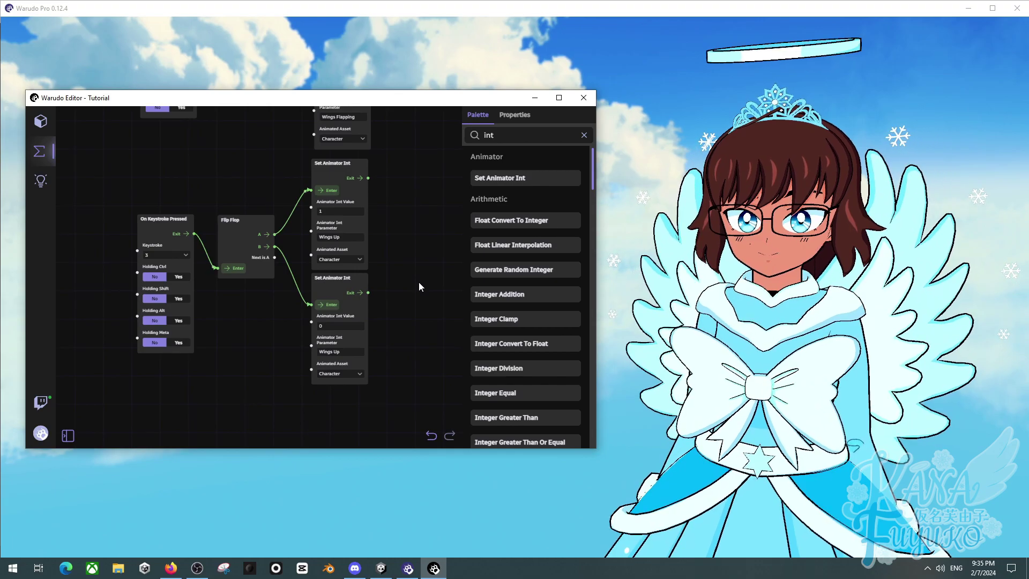
mouse_move(637, 303)
mouse_down()
mouse_move(683, 289)
mouse_move(541, 311)
mouse_move(648, 308)
mouse_up()
scroll(683, 290, up, 5)
scroll(683, 288, down, 10)
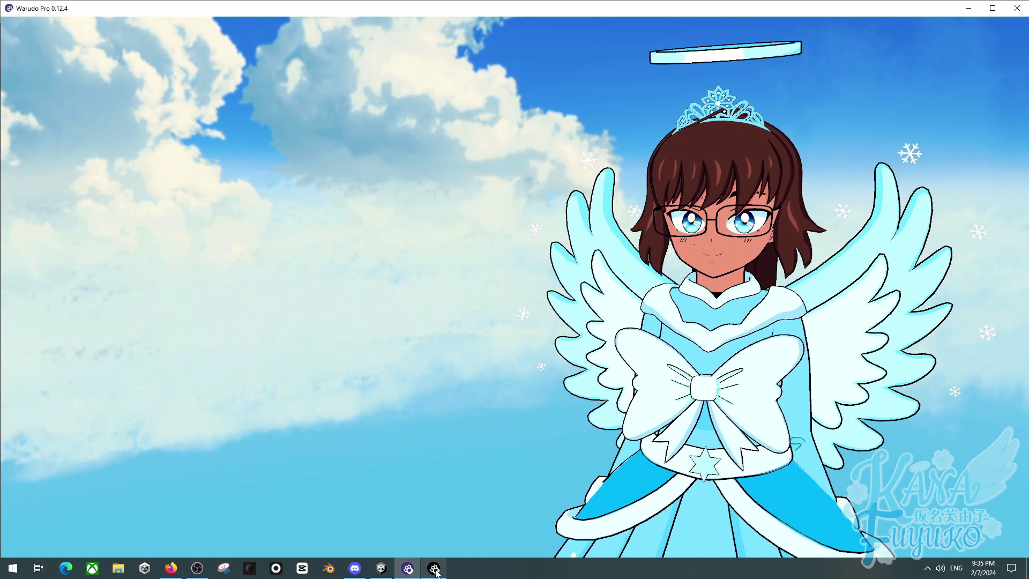
click(434, 568)
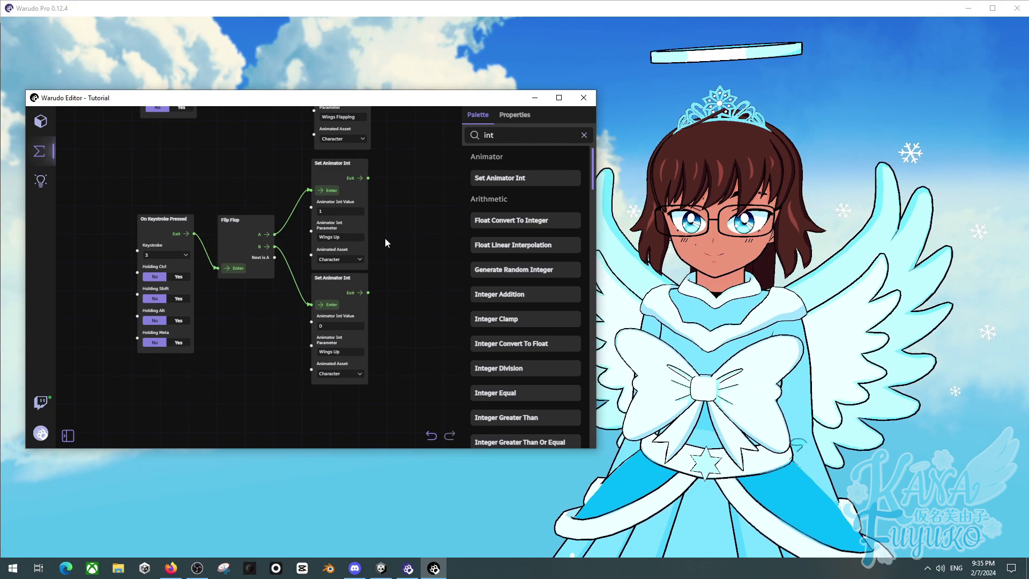
drag(505, 138, 479, 144)
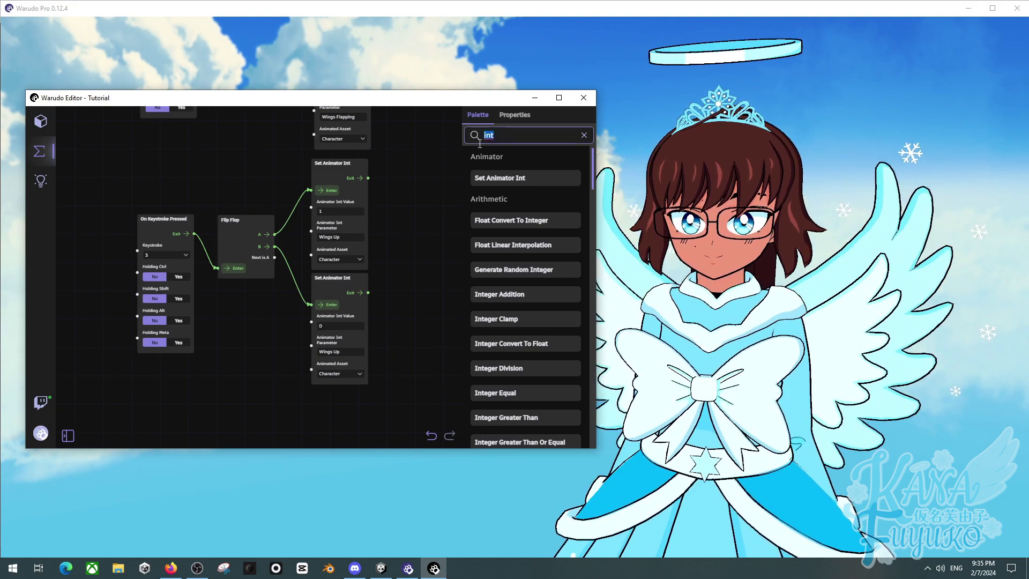
click(384, 187)
drag(396, 381, 327, 167)
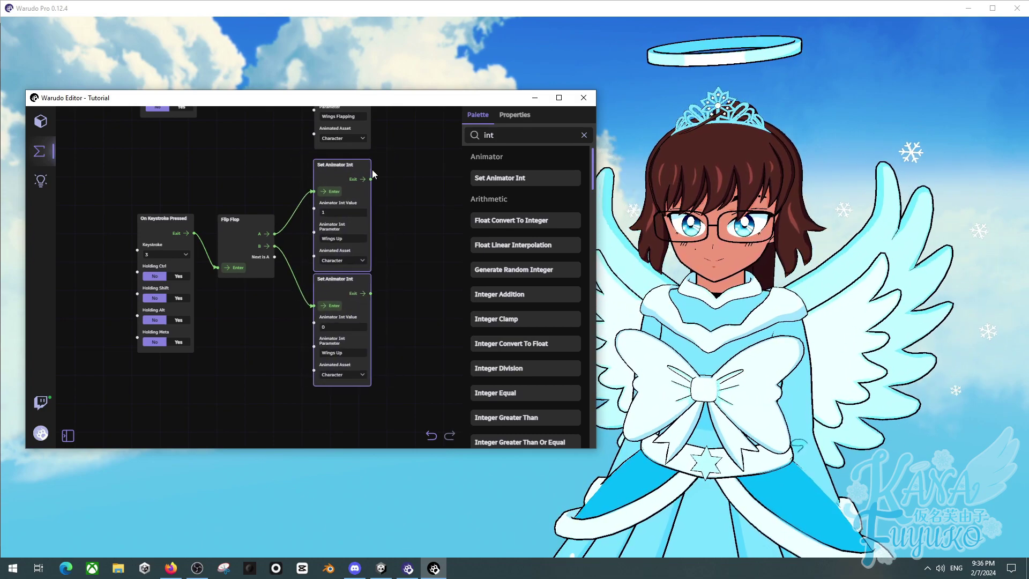
click(401, 161)
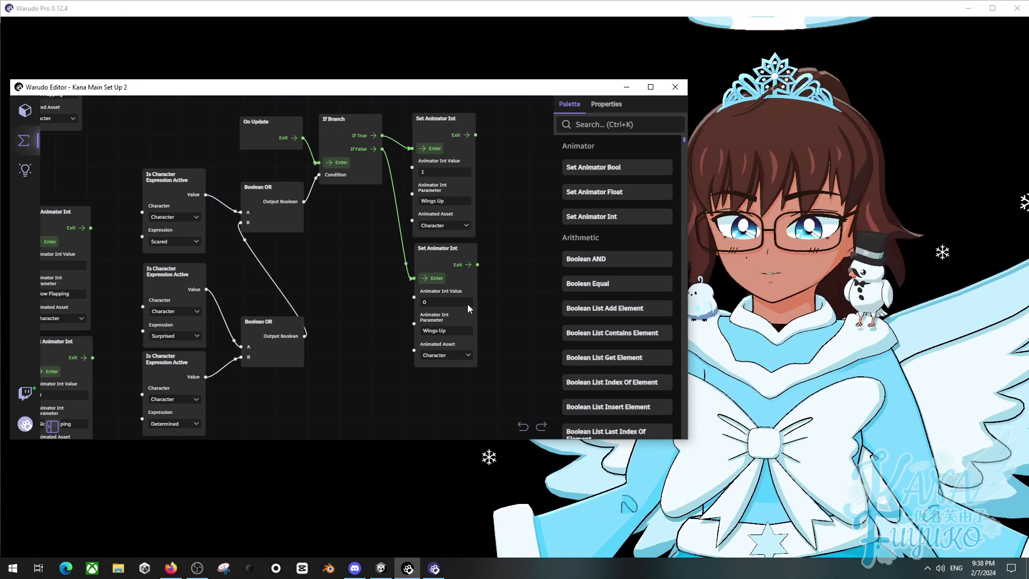
Examine the Scared, Surprised and Determined expression checks and the Boolean OR nodes combining them in the Kana Main Set Up 2 scene.
drag(251, 282, 358, 310)
scroll(340, 278, up, 1)
scroll(215, 171, up, 3)
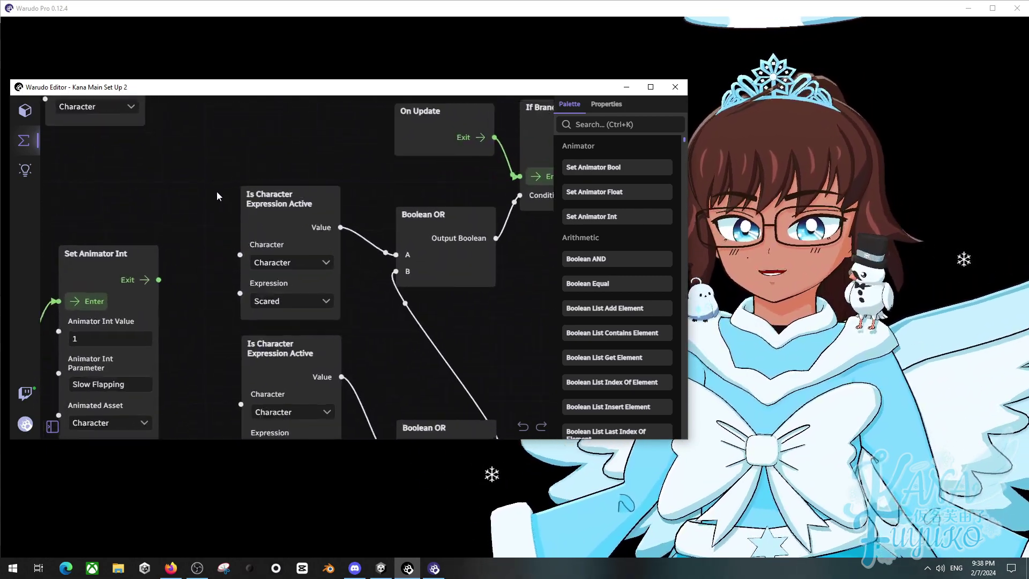
drag(270, 211, 280, 208)
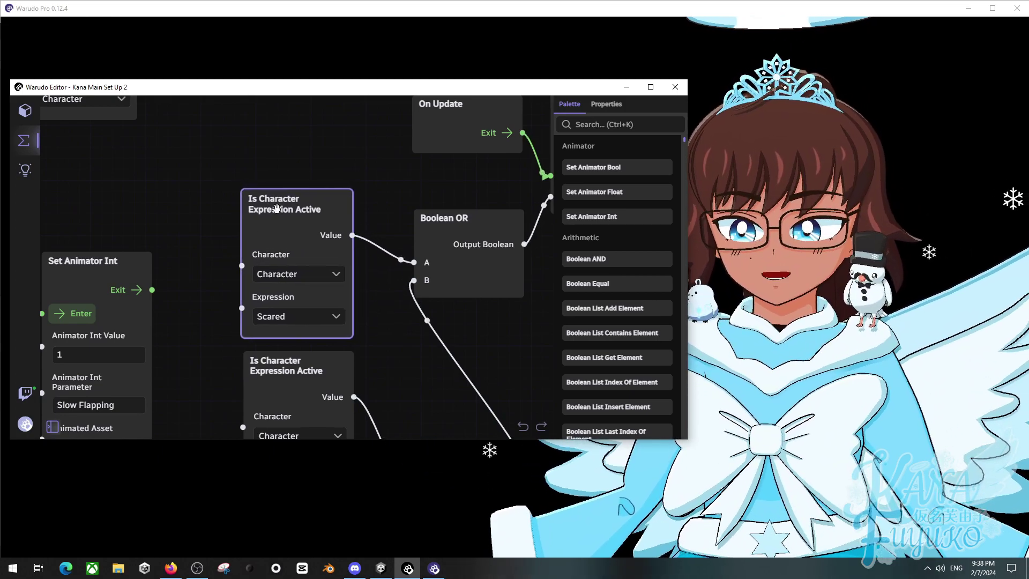
scroll(391, 309, down, 1)
drag(391, 309, 285, 303)
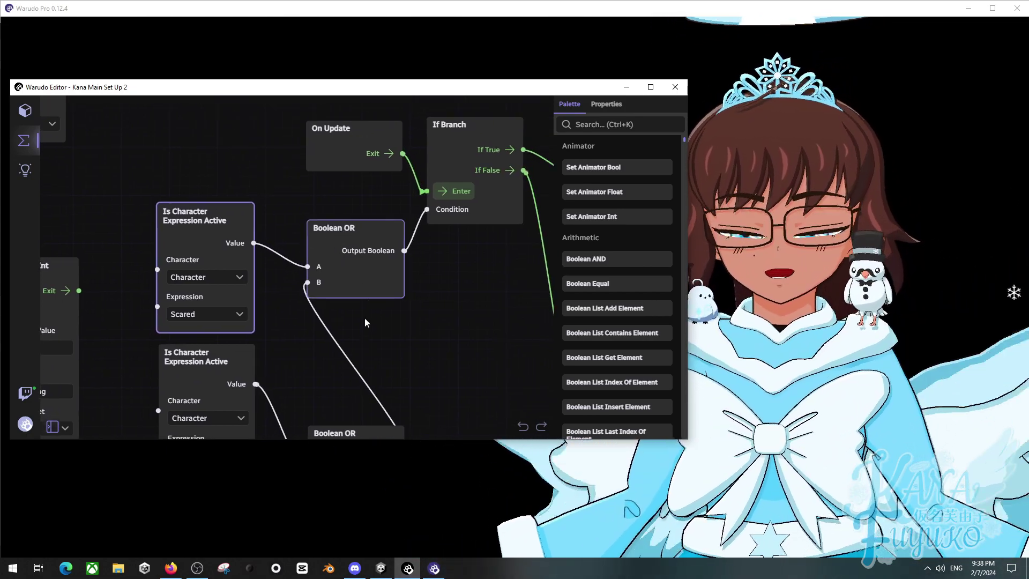
scroll(365, 321, down, 1)
drag(336, 356, 379, 213)
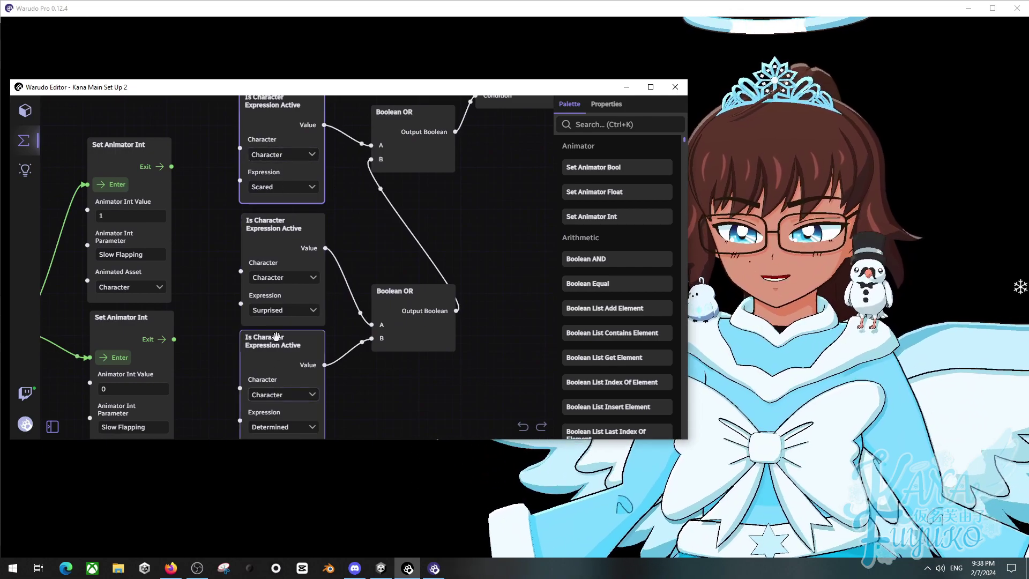
Trace how the combined expression checks feed the If Branch condition, its On Update trigger and the two Wings Up Set Animator Int nodes.
drag(458, 249, 266, 350)
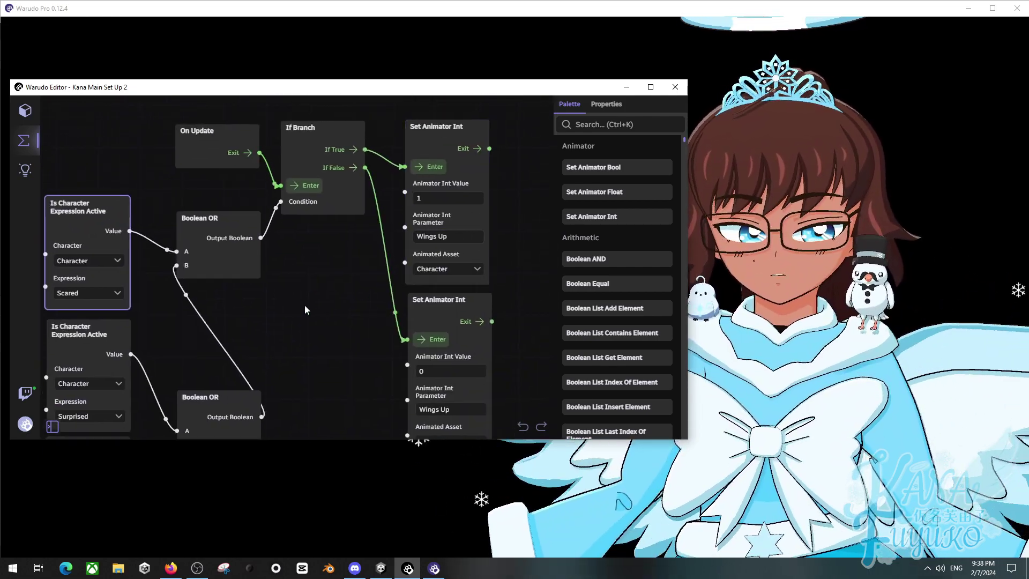
drag(305, 306, 423, 297)
scroll(387, 257, up, 1)
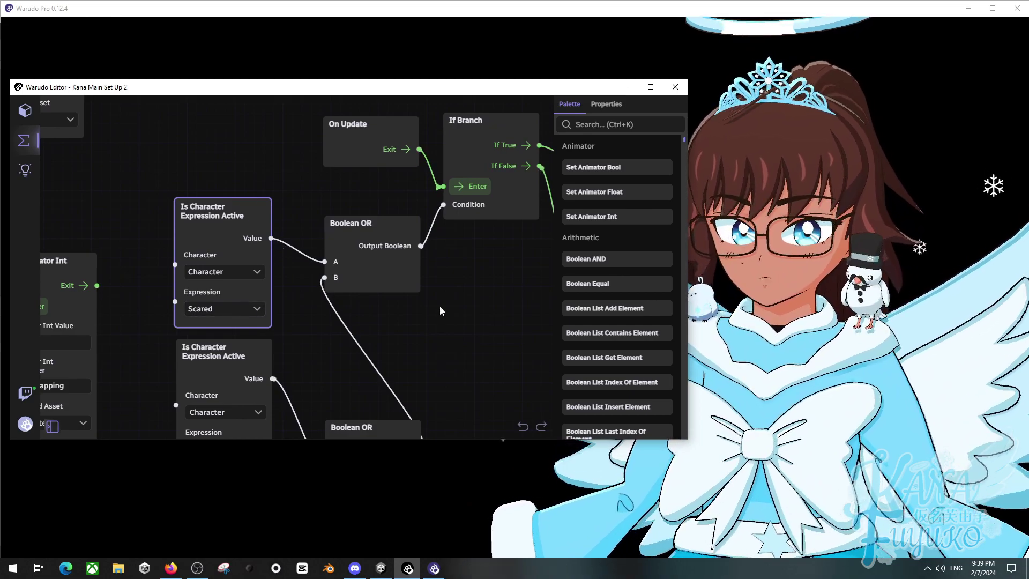
mouse_move(458, 306)
mouse_down()
mouse_move(375, 323)
mouse_move(466, 319)
mouse_up()
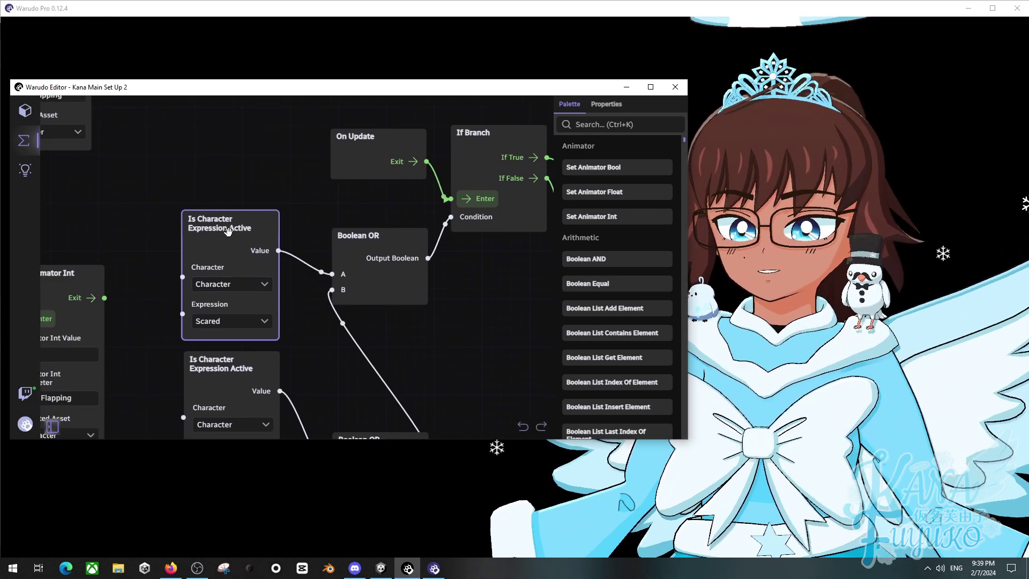
scroll(271, 313, up, 1)
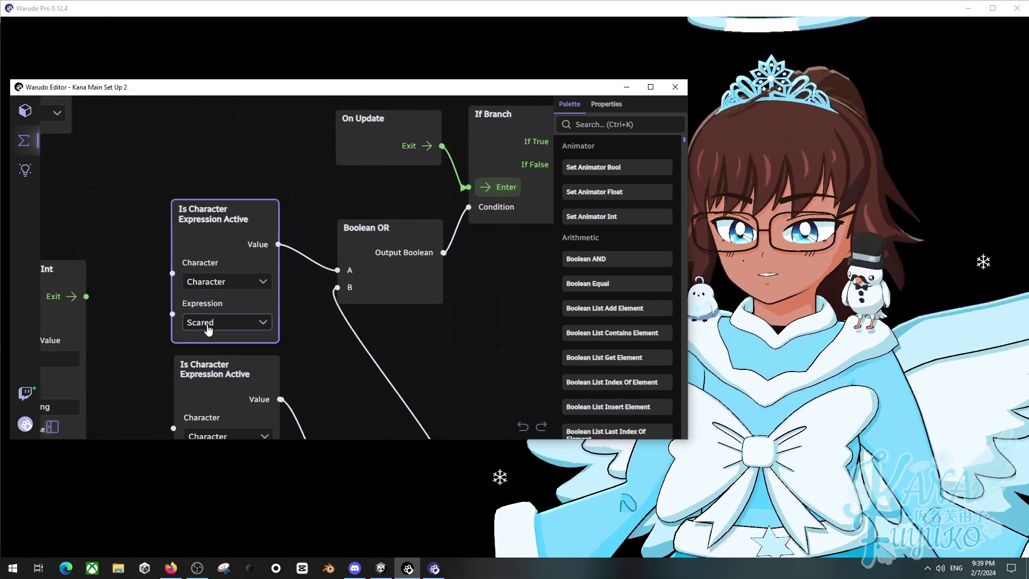
drag(485, 250, 413, 284)
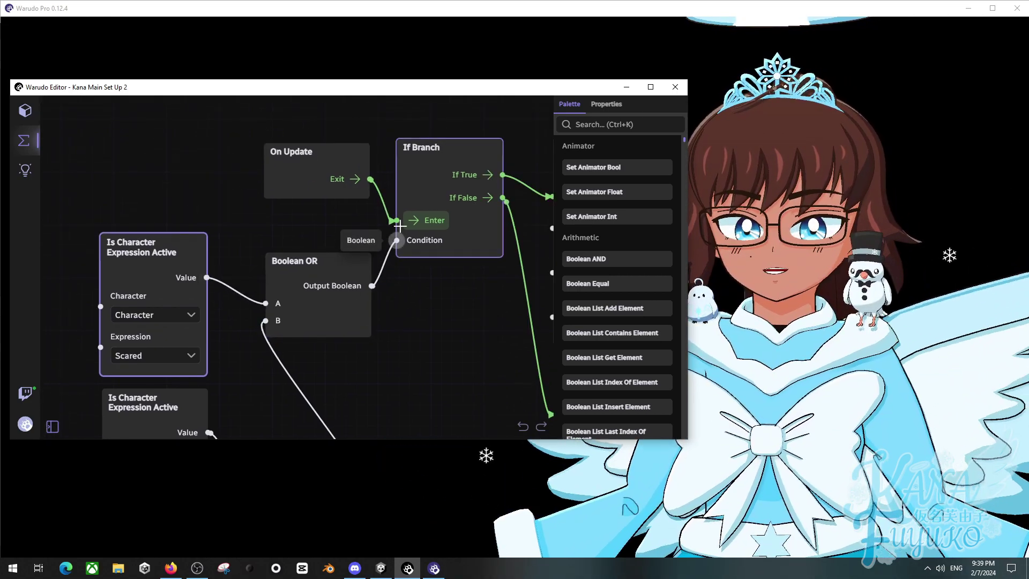
scroll(427, 255, down, 4)
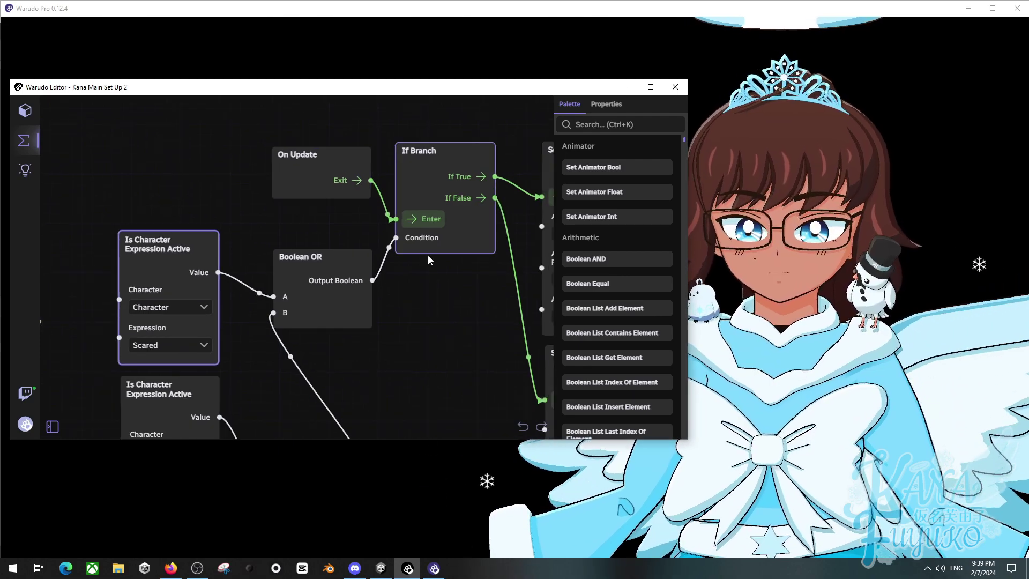
drag(374, 146, 368, 147)
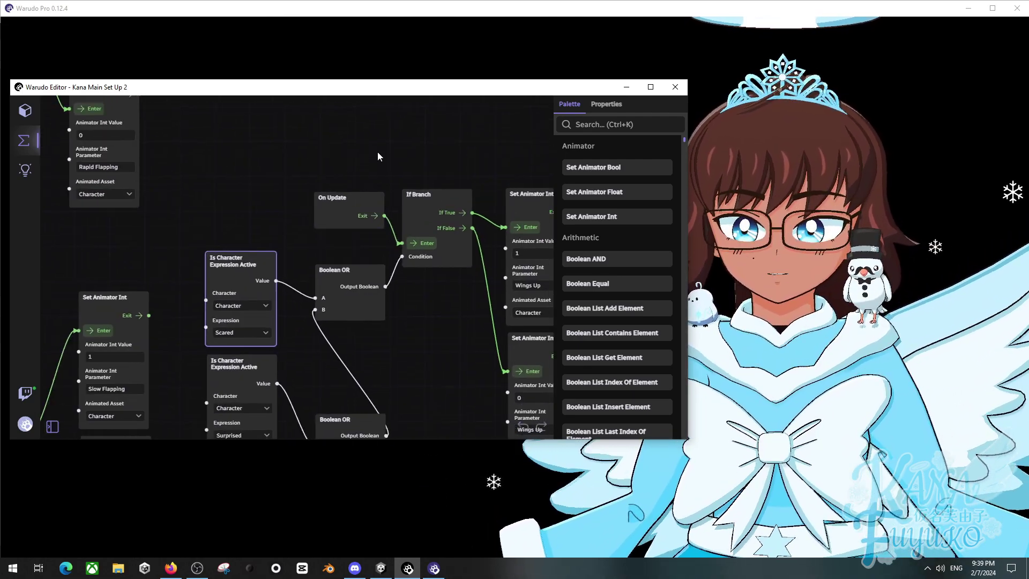
Copy the On Update, If Branch and both Wings Up Set Animator Int nodes and paste the duplicates in empty space beside the originals.
click(353, 195)
ctrl+click(416, 202)
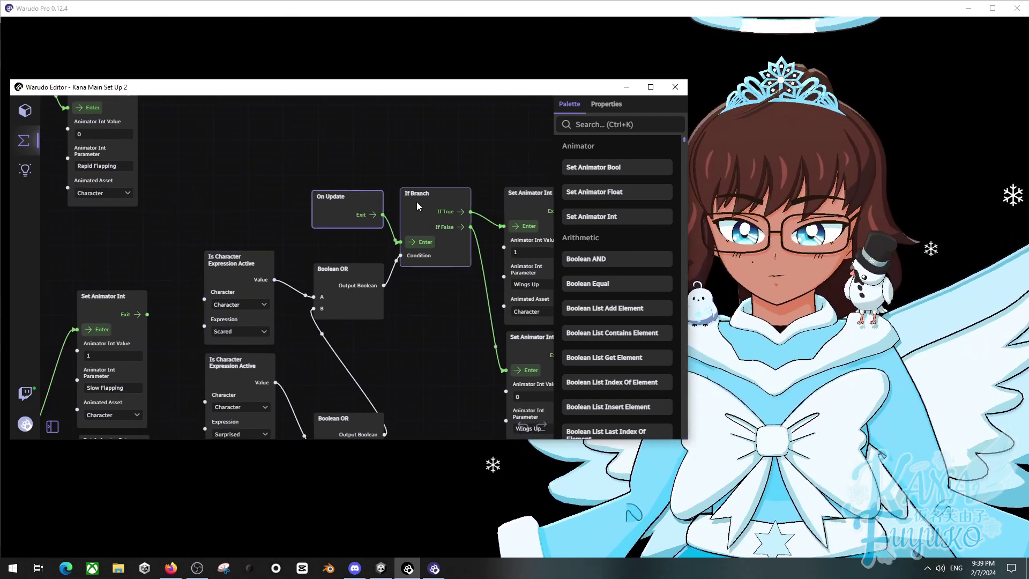
scroll(469, 179, down, 1)
drag(501, 159, 323, 135)
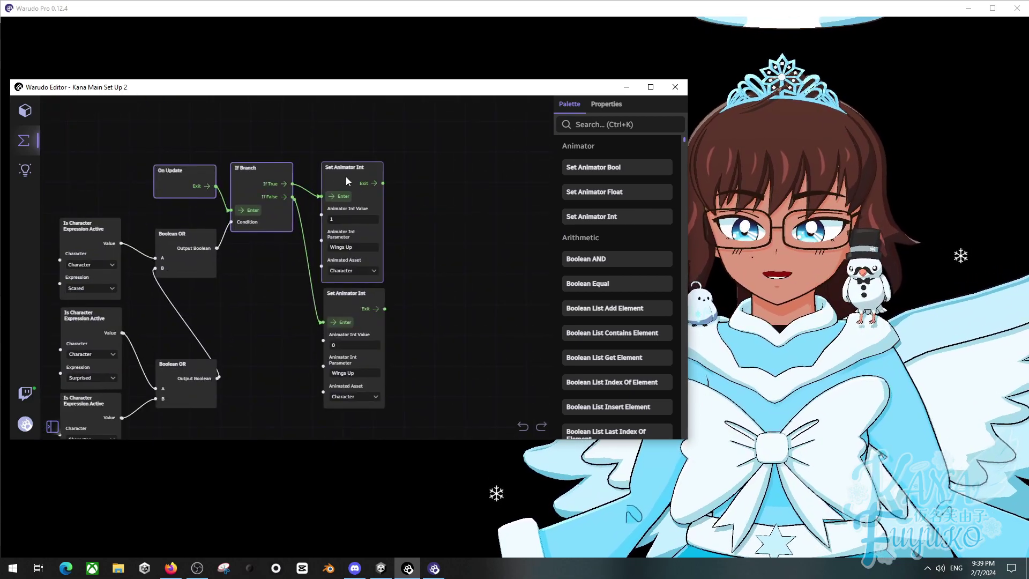
shift+click(365, 295)
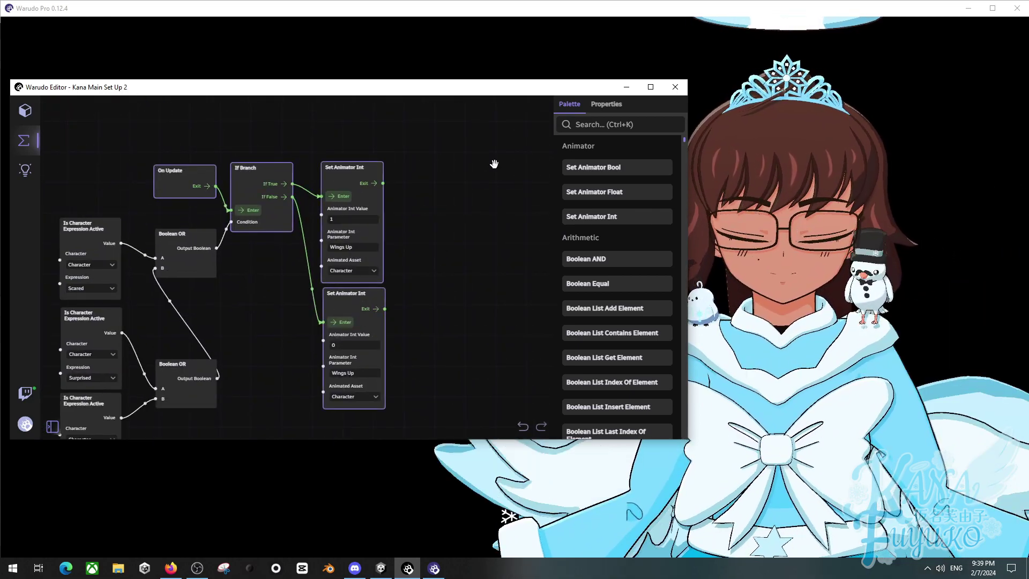
key(ctrl+v)
drag(474, 218, 302, 236)
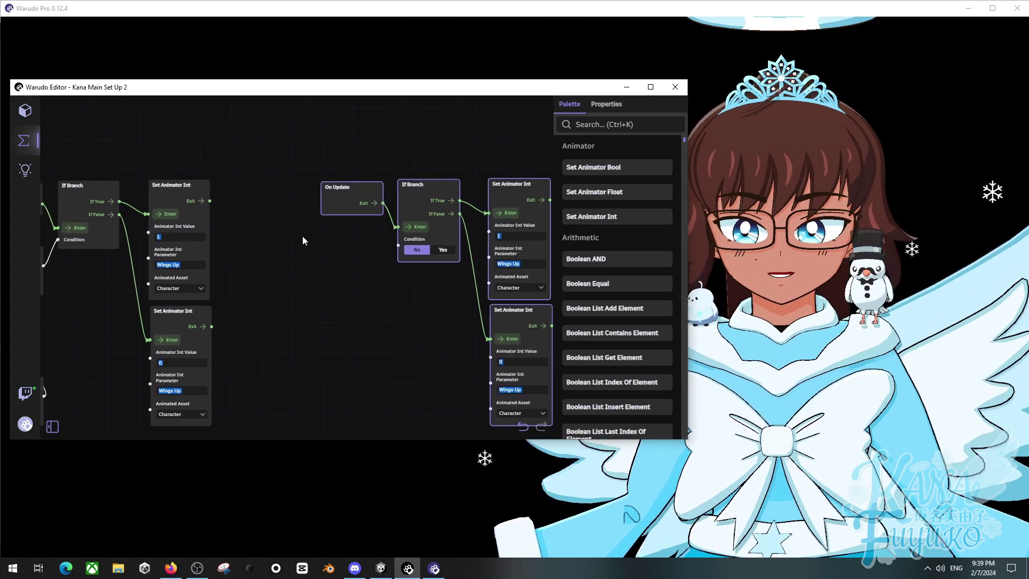
click(302, 236)
Add an Is Character Expression Active node below the duplicated On Update and connect its Value to the duplicated If Branch's Condition.
scroll(303, 235, up, 1)
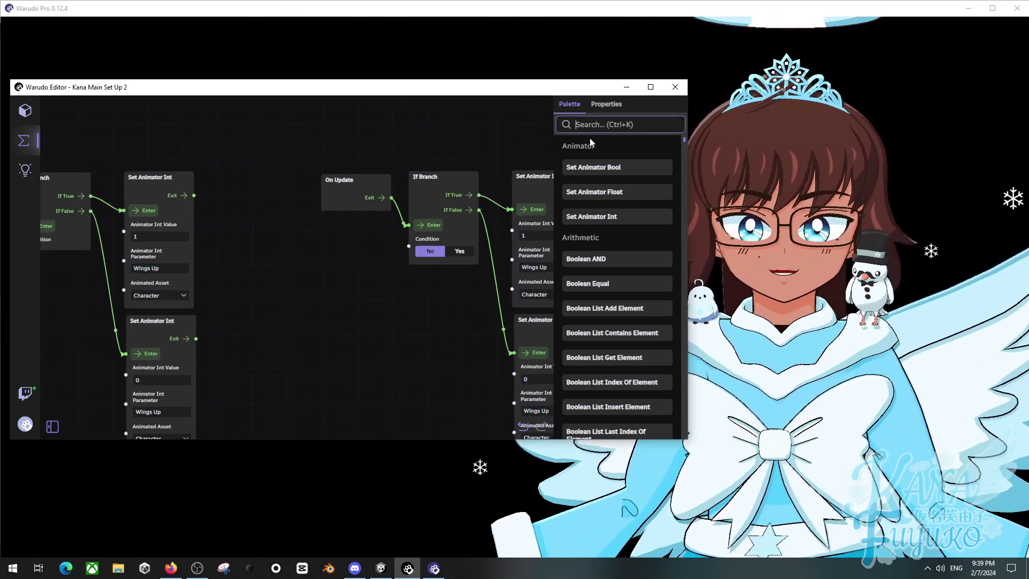
text(is chara)
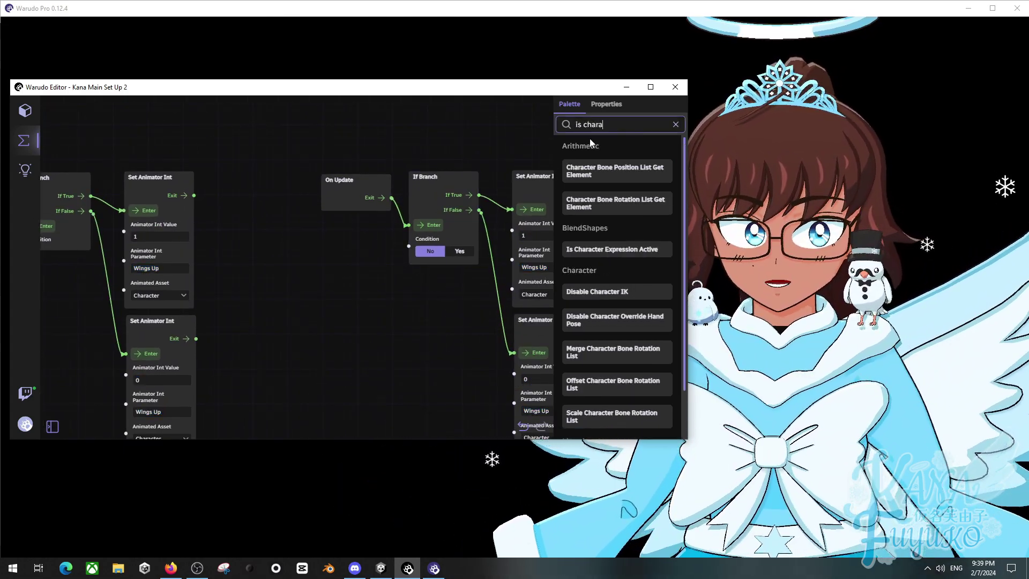
text(cter expe)
key(BackSpace)
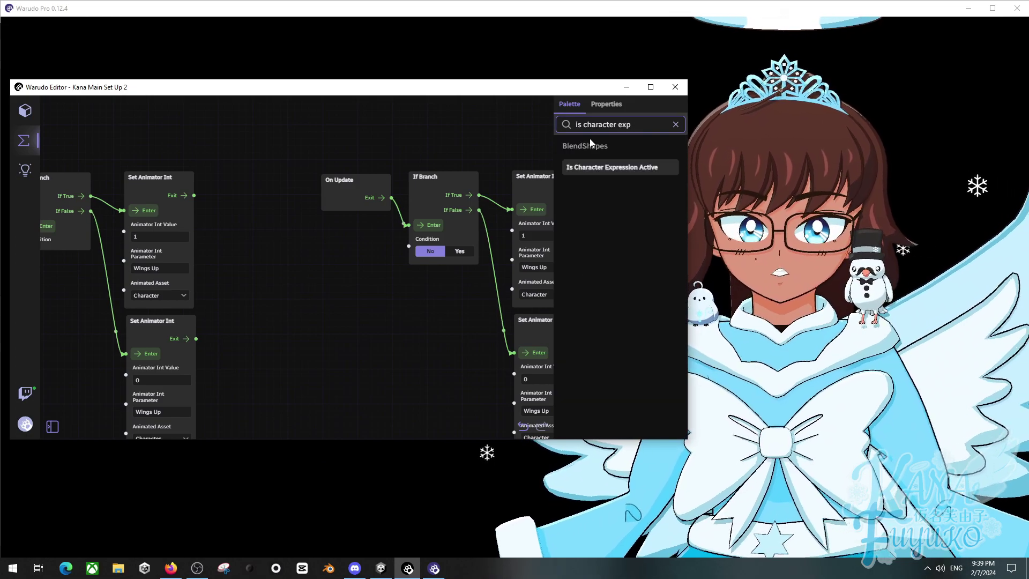
drag(569, 166, 359, 226)
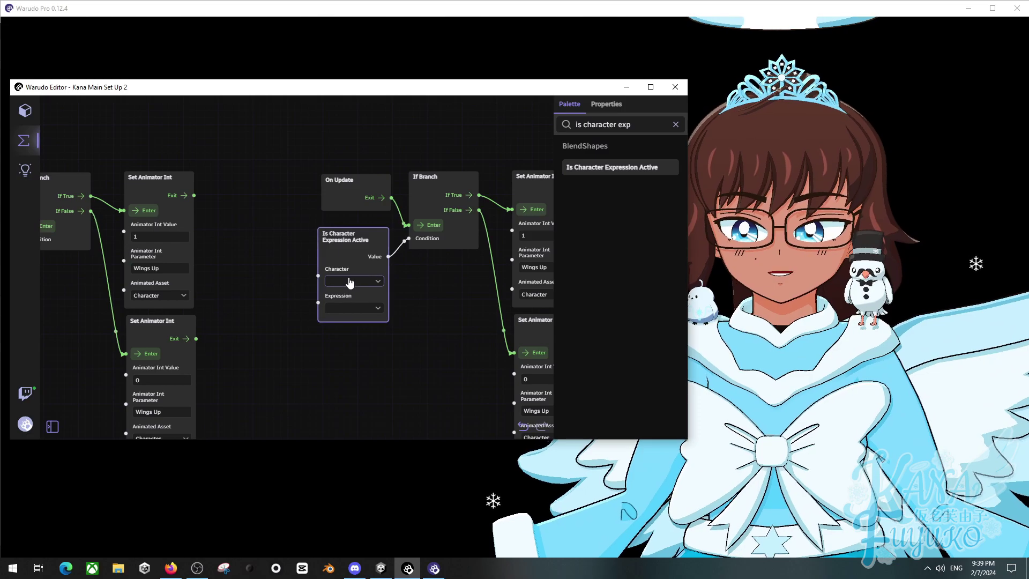
Set the new Is Character Expression Active node's Character to Character and its Expression to Joy.
click(349, 283)
click(346, 317)
click(347, 308)
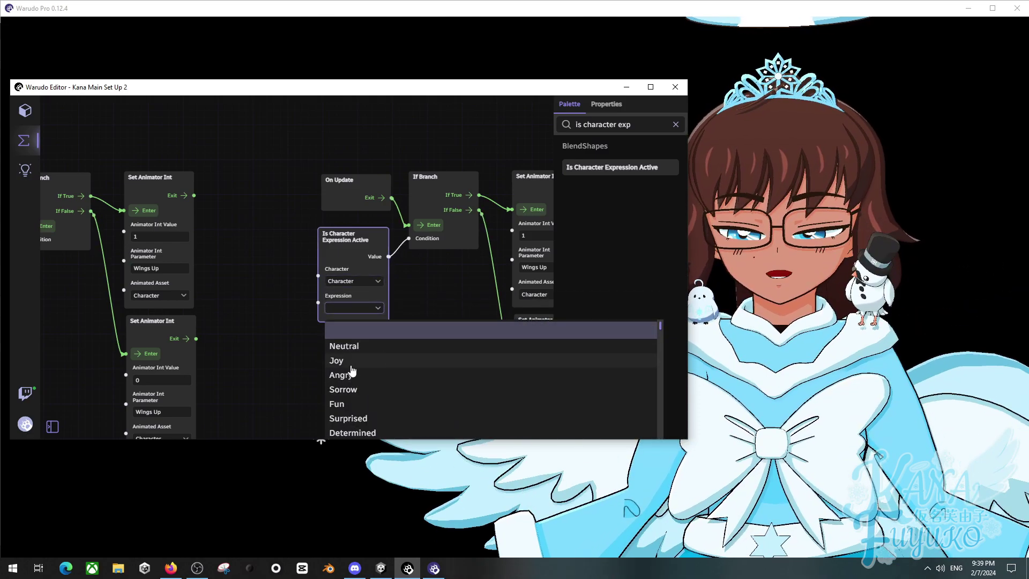
click(351, 364)
drag(446, 298, 332, 270)
click(258, 209)
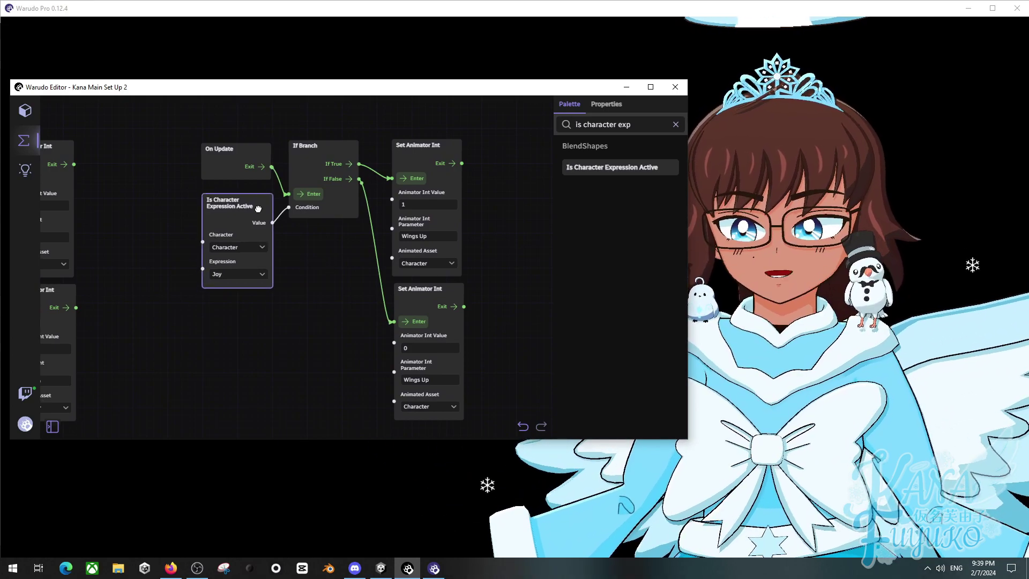
scroll(186, 243, down, 1)
drag(188, 244, 445, 223)
drag(380, 225, 129, 262)
click(322, 275)
scroll(347, 250, up, 2)
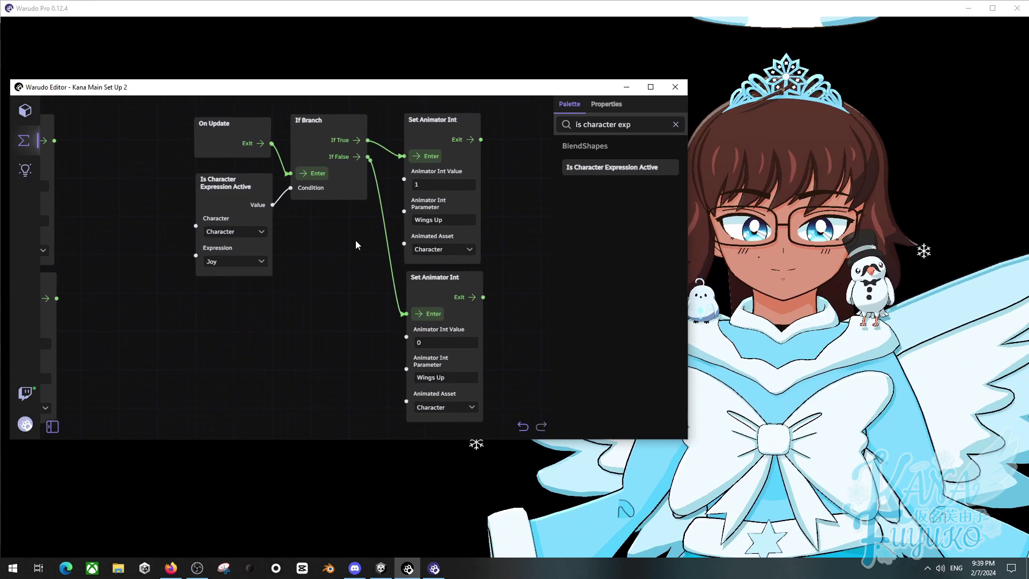
Move the editor window clear of the character and align the duplicated lower Set Animator Int node directly beneath the upper one.
drag(495, 92, 449, 96)
scroll(315, 246, down, 2)
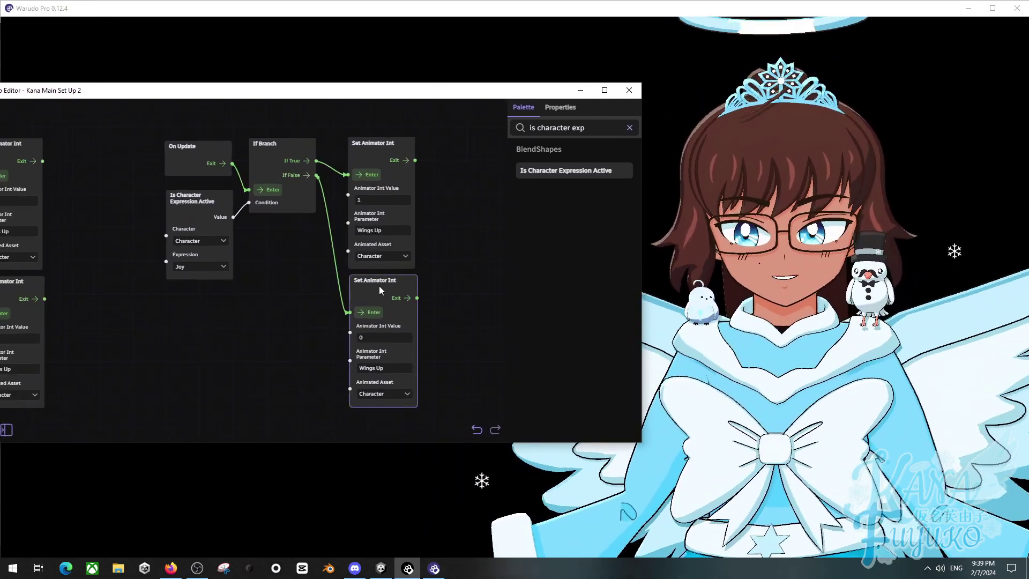
drag(379, 290, 368, 290)
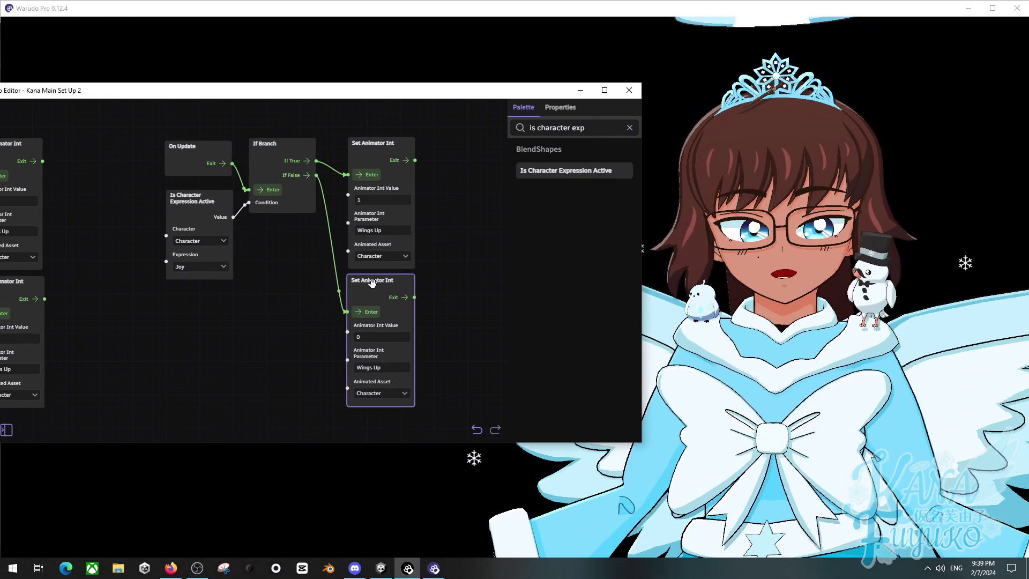
scroll(467, 241, up, 3)
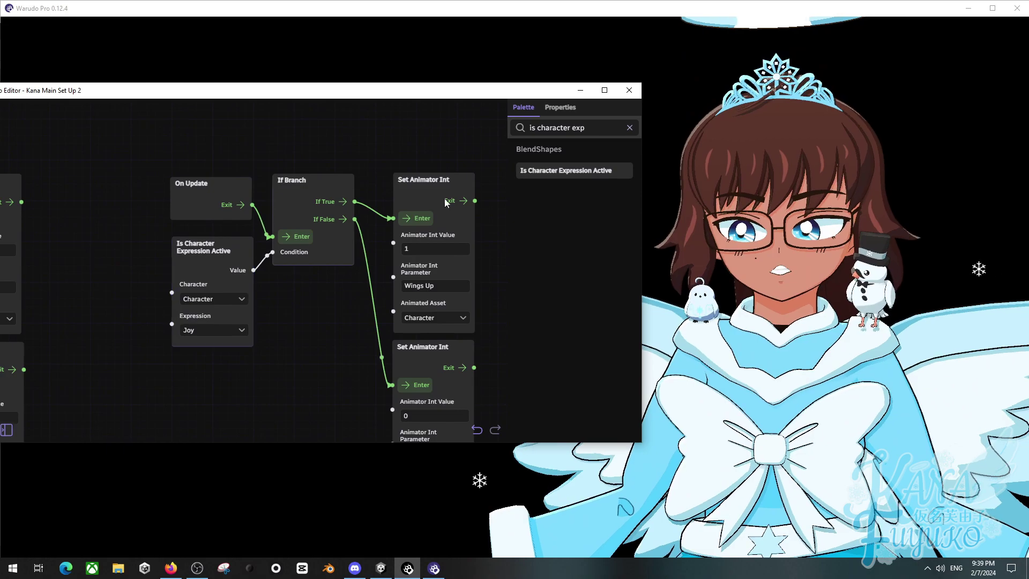
Delete the duplicated Joy expression group: its On Update, If Branch, Is Character Expression Active and both Set Animator Int nodes.
mouse_move(433, 181)
mouse_down()
mouse_move(432, 156)
mouse_move(433, 180)
mouse_up()
drag(356, 294, 368, 259)
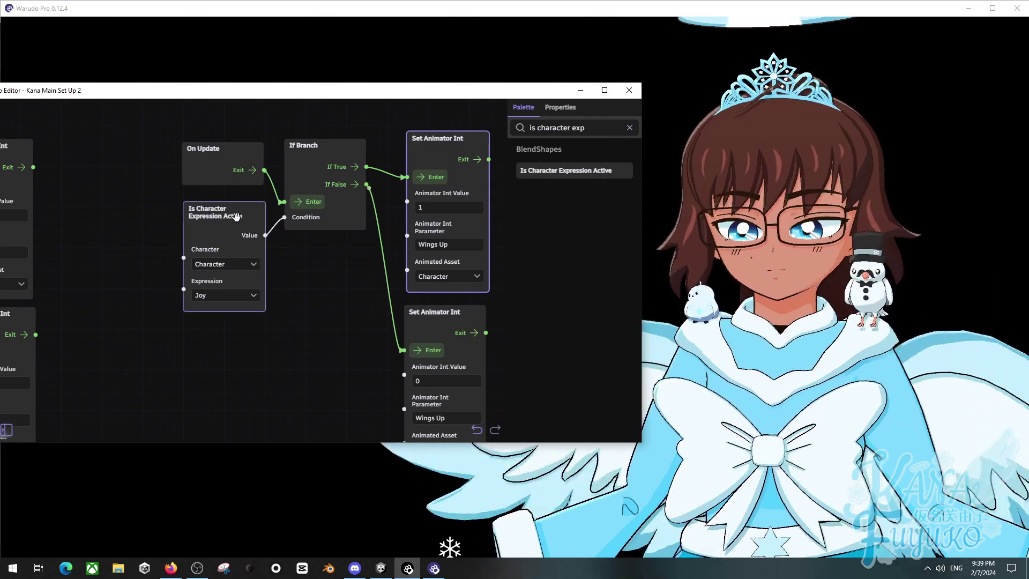
scroll(301, 308, down, 3)
click(319, 297)
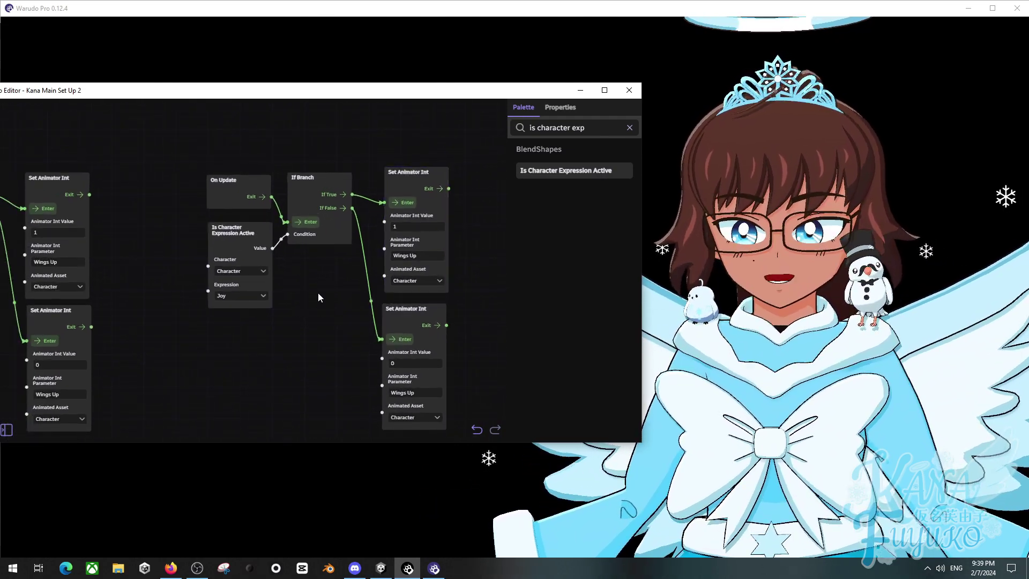
scroll(318, 297, down, 2)
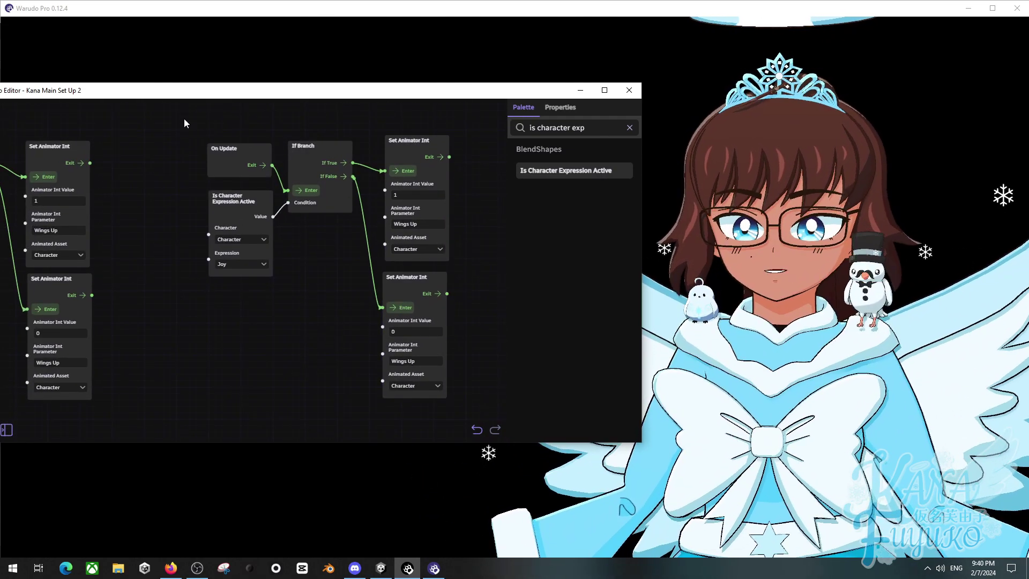
drag(176, 115, 483, 417)
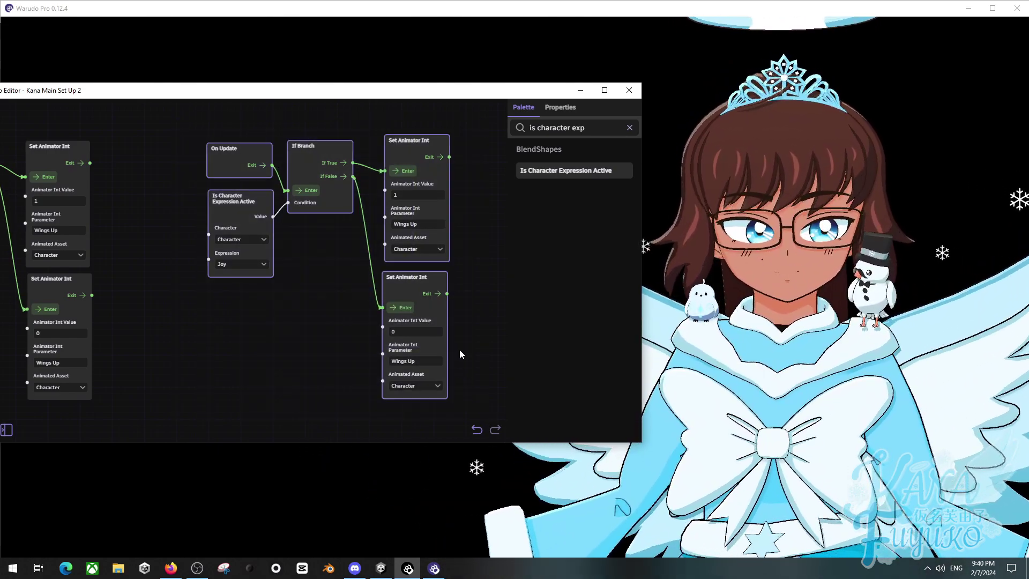
key(ctrl+v)
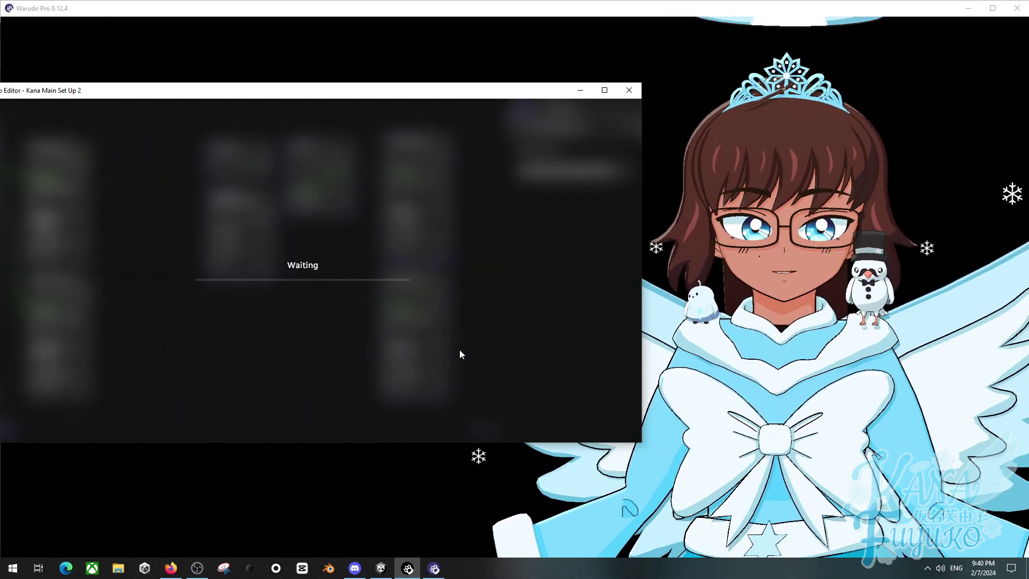
scroll(471, 335, down, 5)
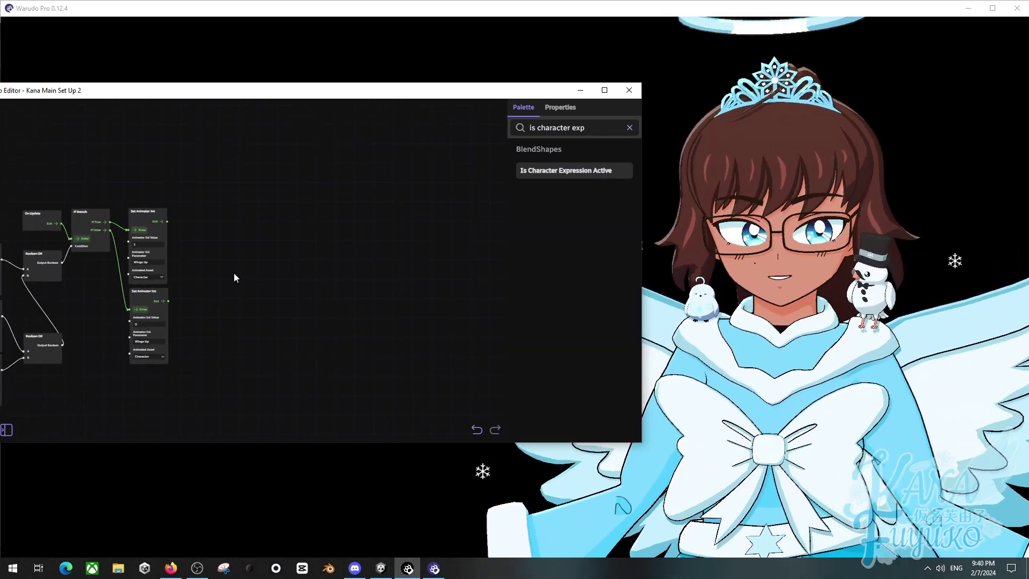
drag(234, 272, 420, 265)
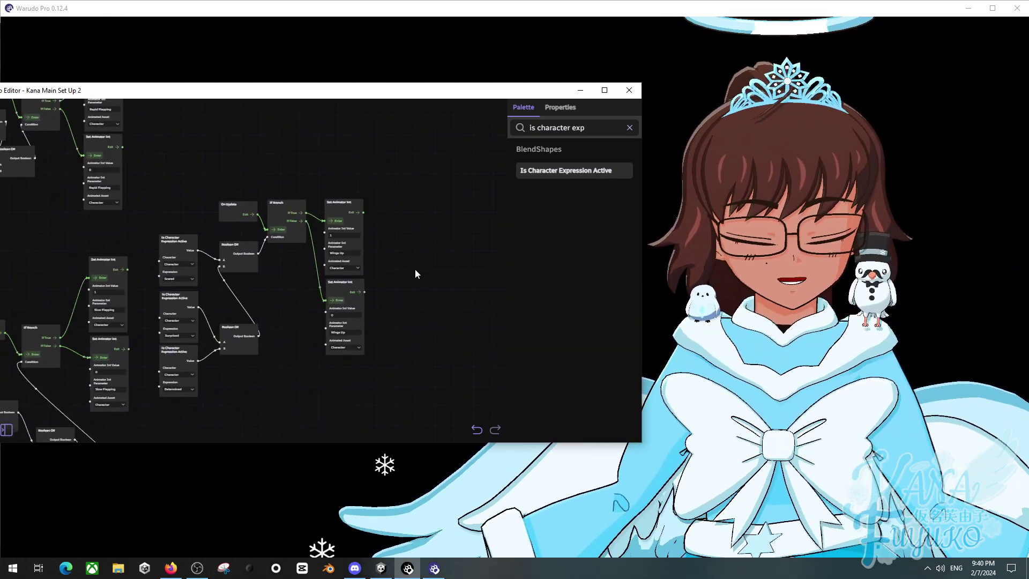
Reframe the avatar toward the right side of the scene and minimize the blueprint editor to view the wings unobstructed.
middle_drag(750, 286, 657, 276)
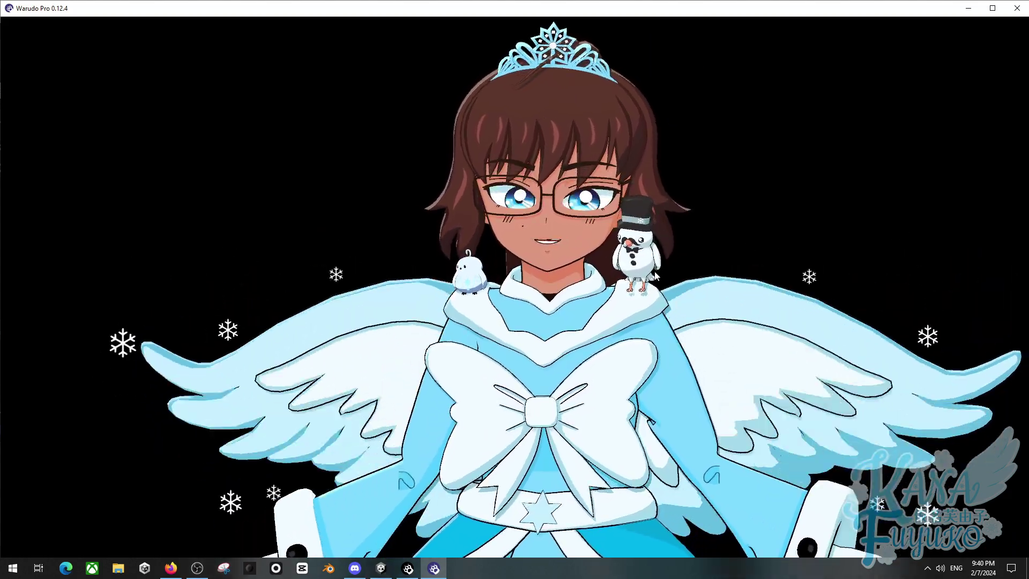
middle_drag(515, 279, 629, 292)
drag(629, 291, 613, 297)
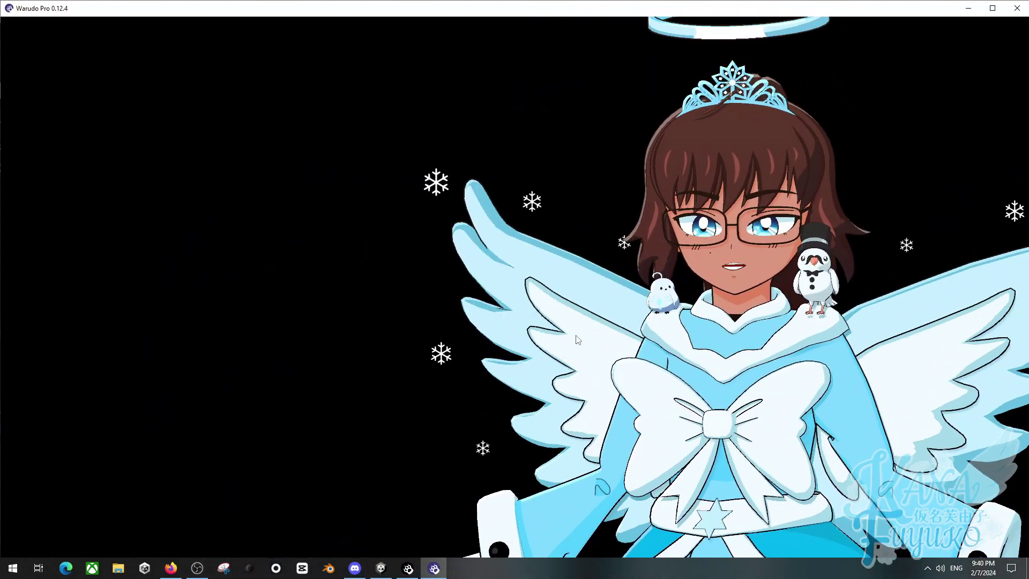
click(407, 568)
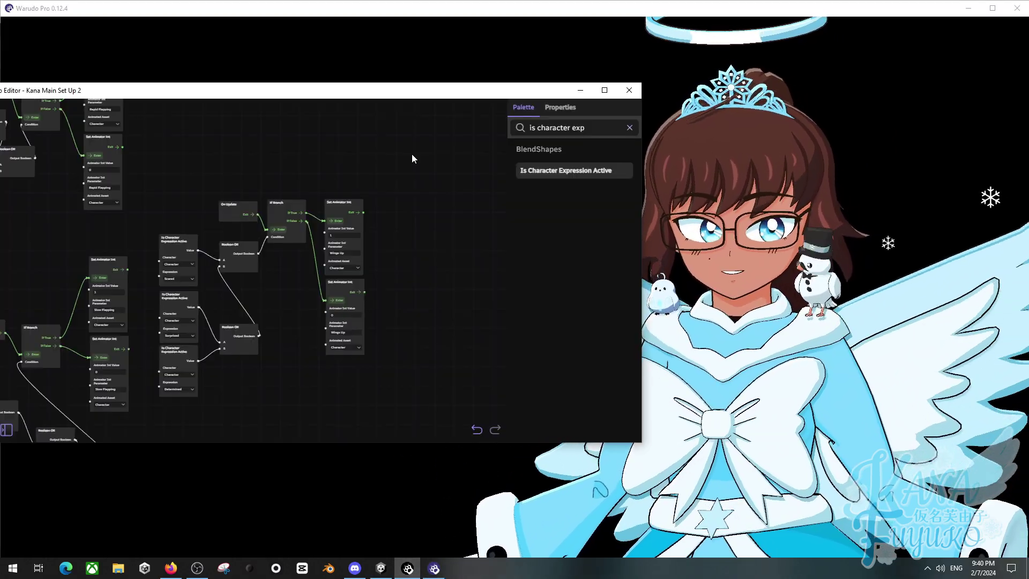
drag(406, 94, 416, 91)
click(589, 87)
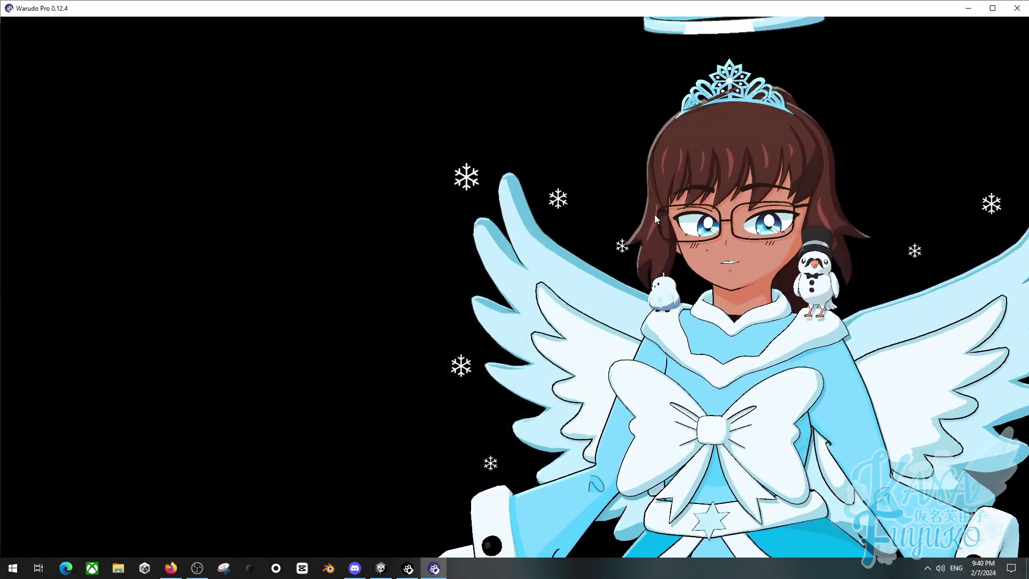